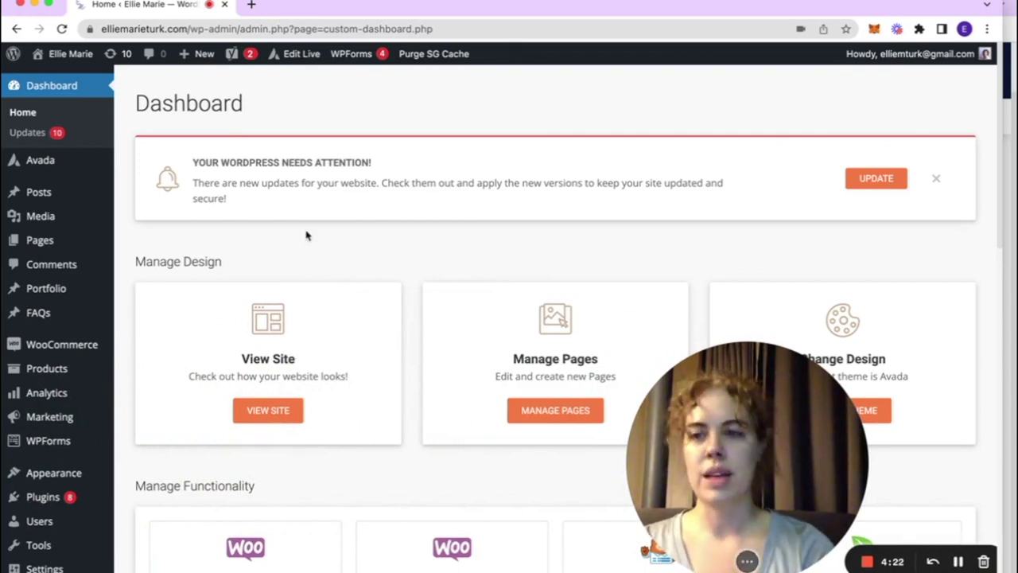
# Open the page "Home: Your Creative Tech Expert" for editing from the list of all pages
pyautogui.moveTo(34, 245)
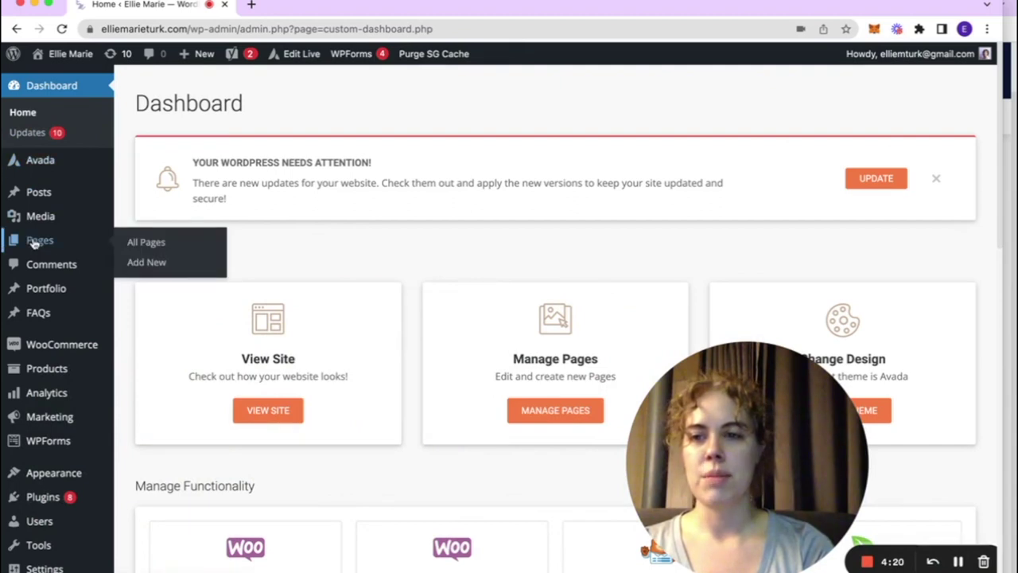
pyautogui.click(35, 244)
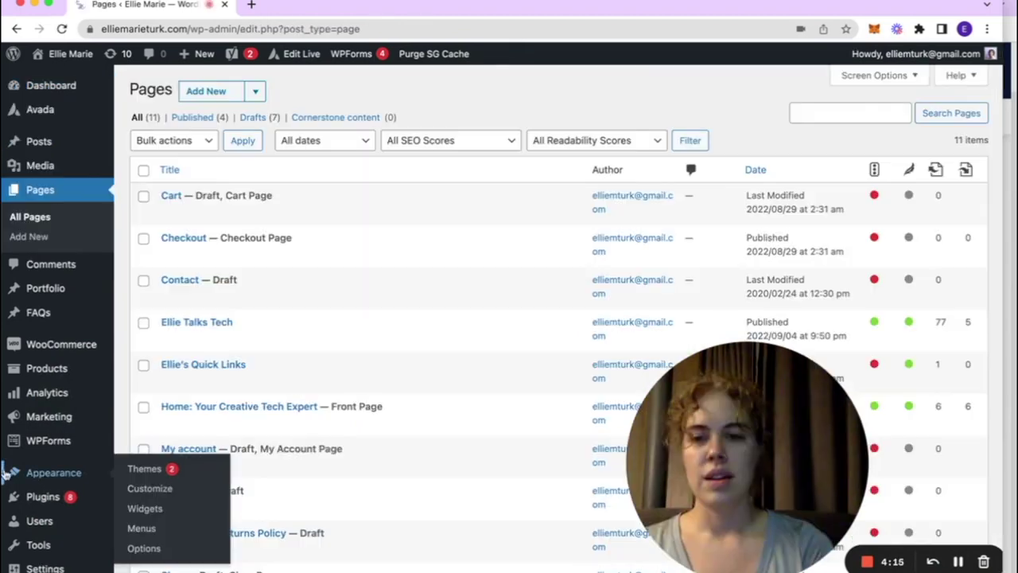
pyautogui.scroll(-3, 307, 403)
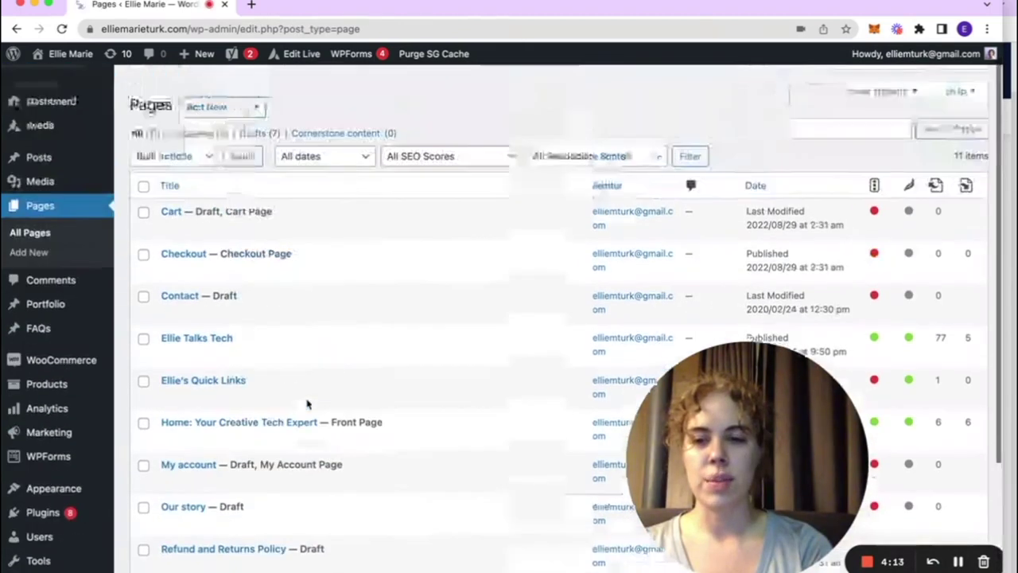
pyautogui.scroll(-3, 307, 403)
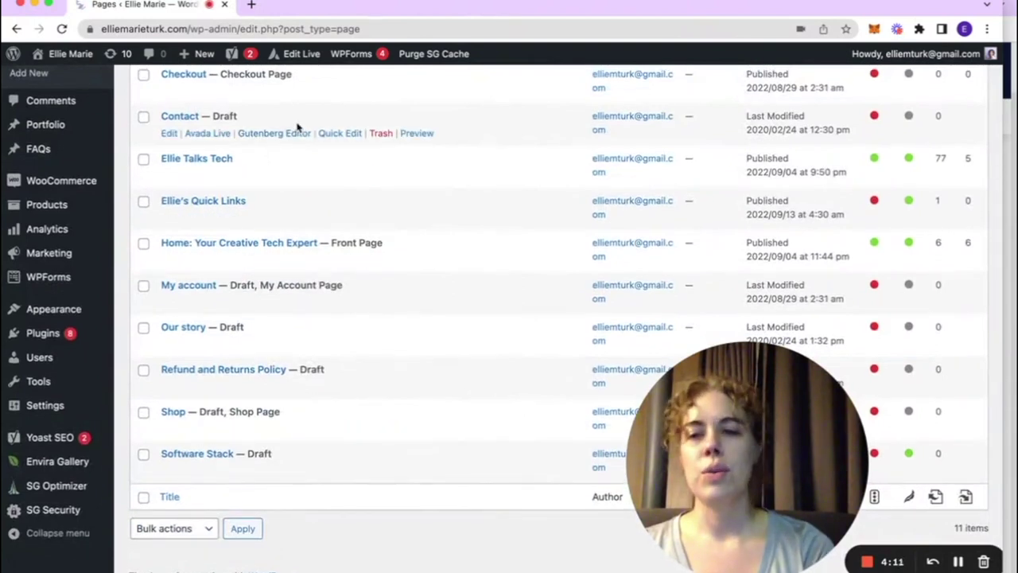
pyautogui.click(176, 243)
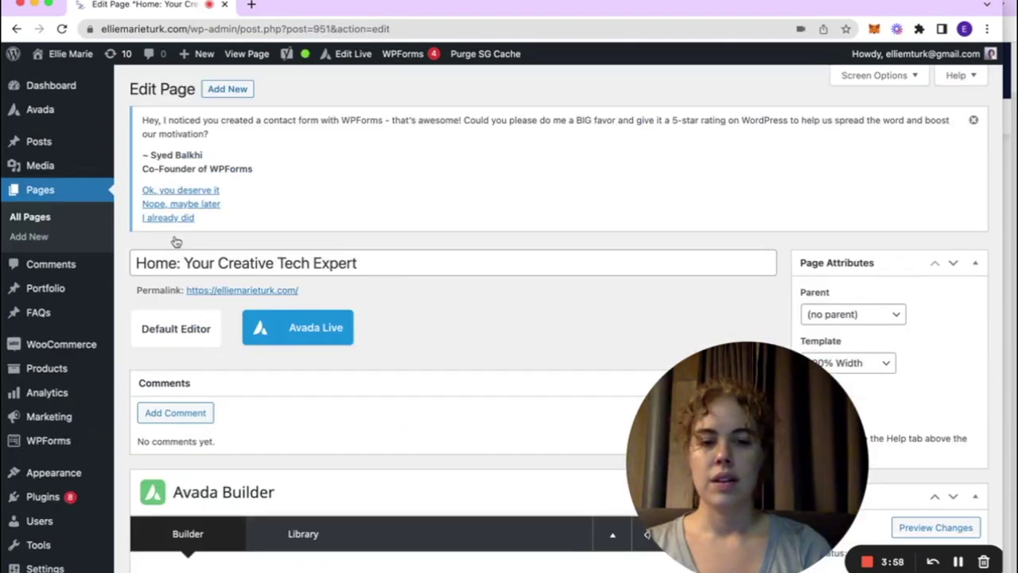
pyautogui.moveTo(729, 436); pyautogui.dragTo(858, 434)
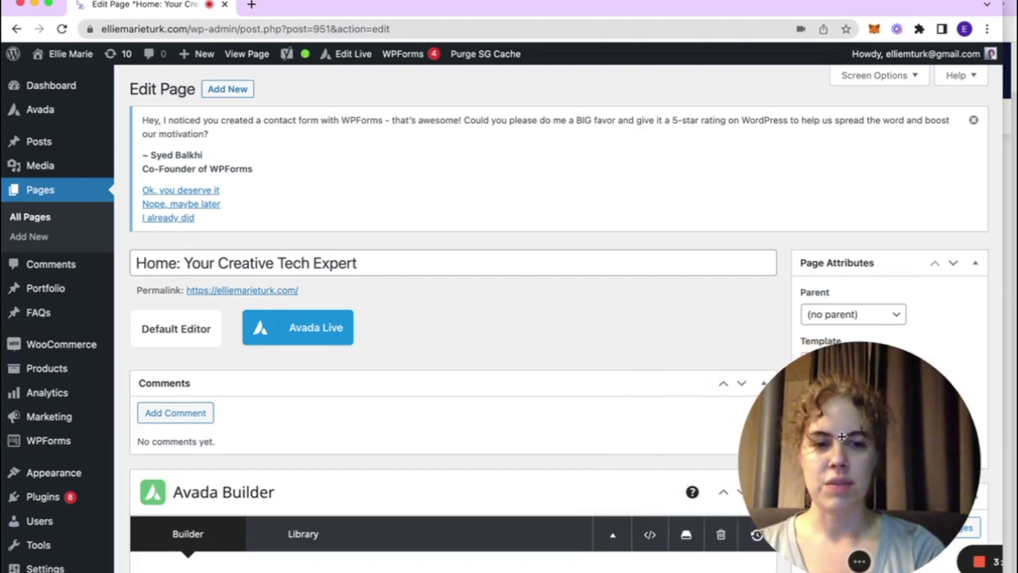
# Collapse the first six containers in Avada Builder, from "Home Page Header - Desktop" through "Why Creative Tech? Mobile"
pyautogui.scroll(-5, 559, 470)
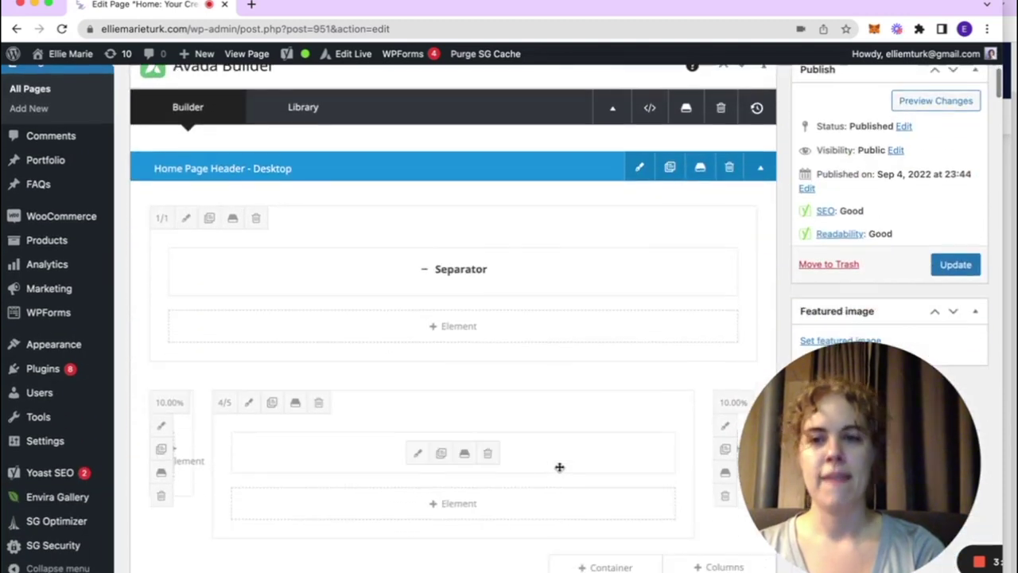
pyautogui.click(761, 170)
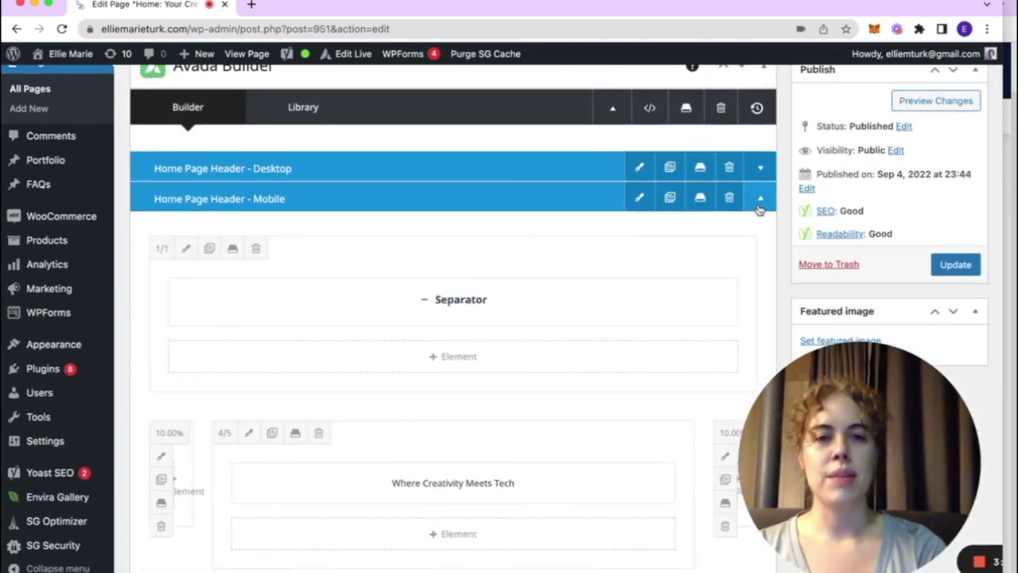
pyautogui.click(761, 199)
pyautogui.click(761, 229)
pyautogui.click(761, 260)
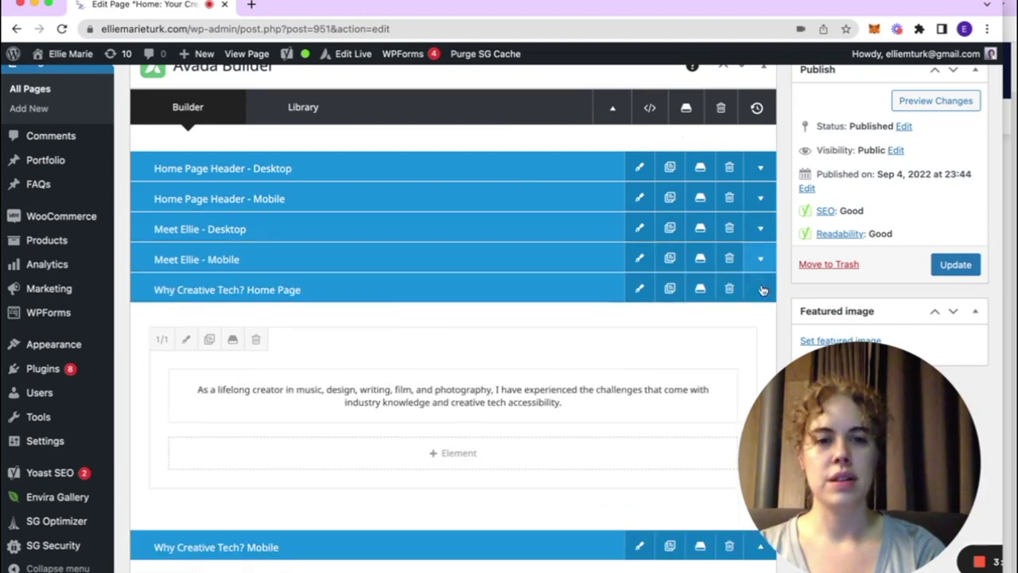
pyautogui.click(761, 289)
pyautogui.click(761, 318)
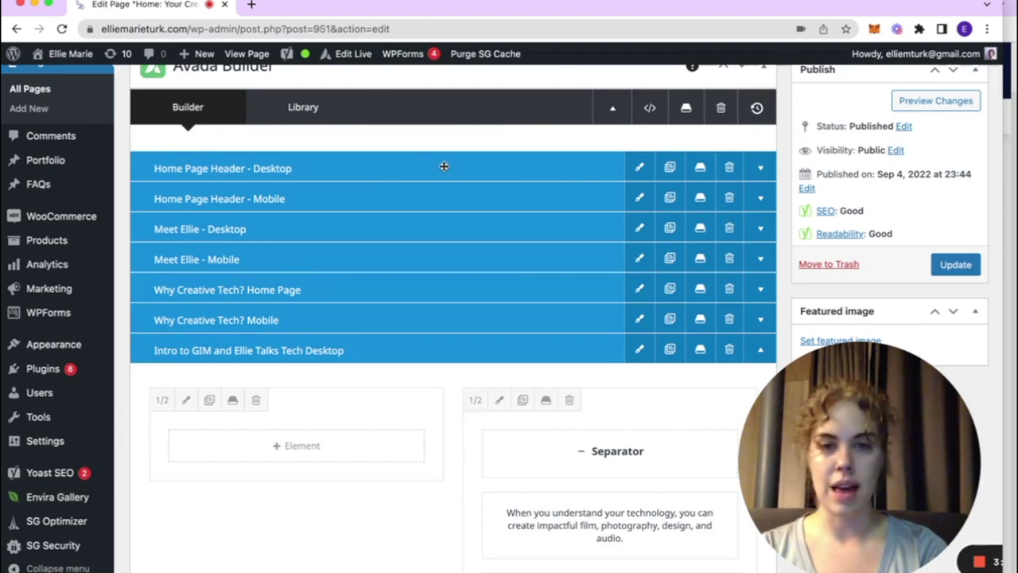
# Expand the "Home Page Header - Desktop" and "Home Page Header - Mobile" containers to inspect their columns and elements
pyautogui.click(761, 171)
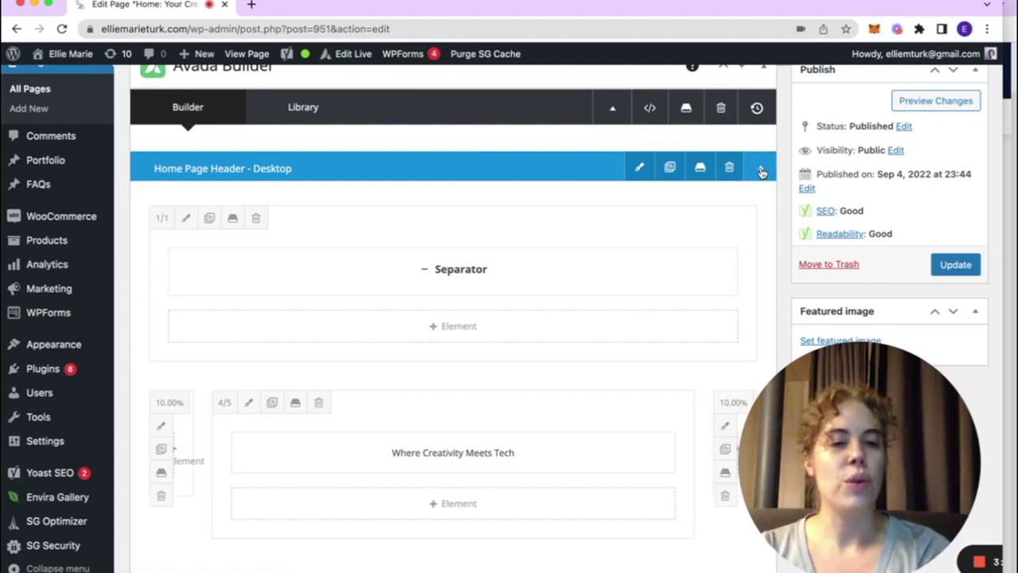
pyautogui.scroll(-5, 584, 303)
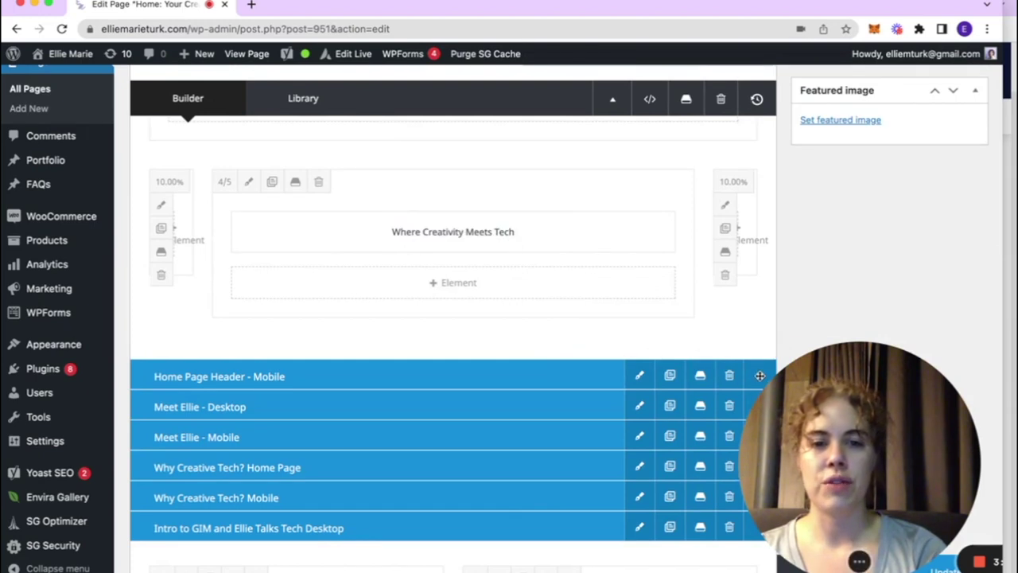
pyautogui.scroll(-3, 762, 362)
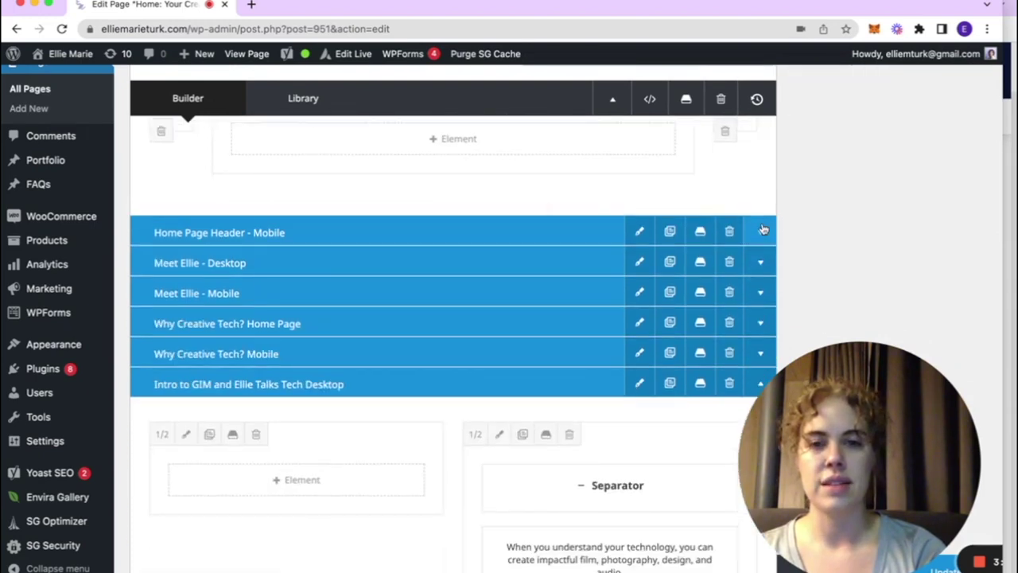
pyautogui.click(760, 232)
pyautogui.scroll(-6, 634, 310)
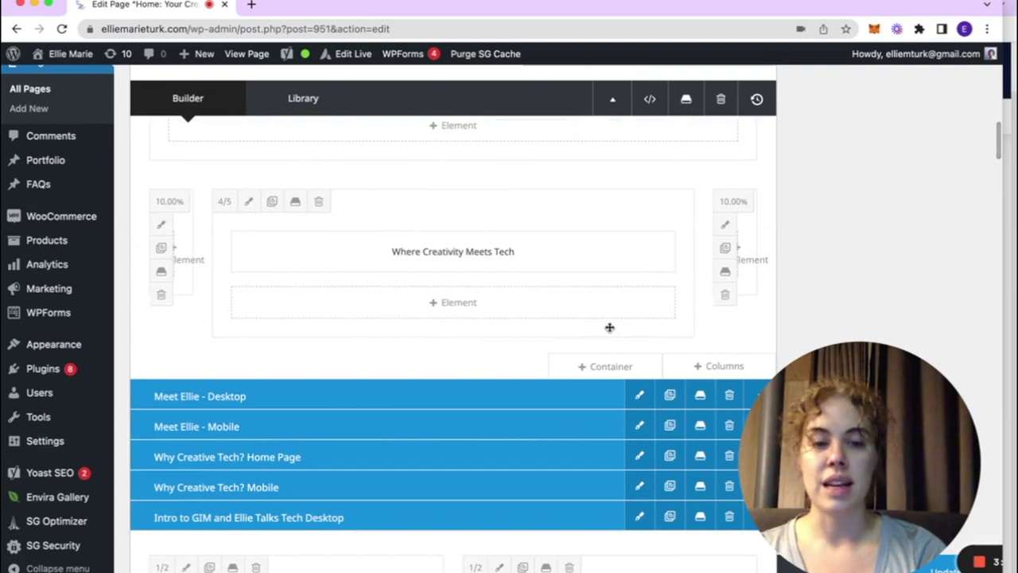
pyautogui.scroll(-3, 609, 327)
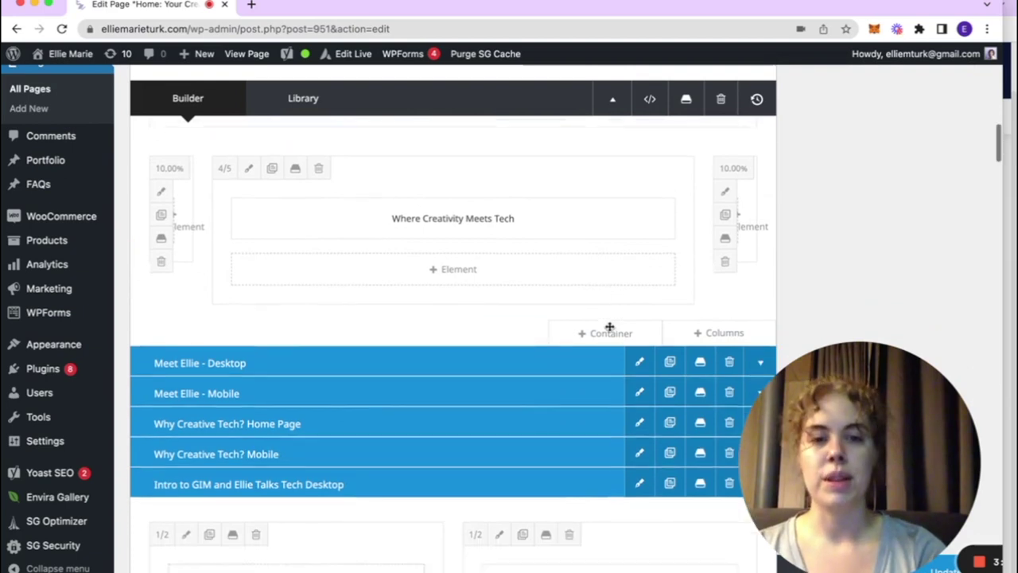
# Expand the desktop version of the "Meet" container and look through its separator, text and image elements
pyautogui.click(763, 282)
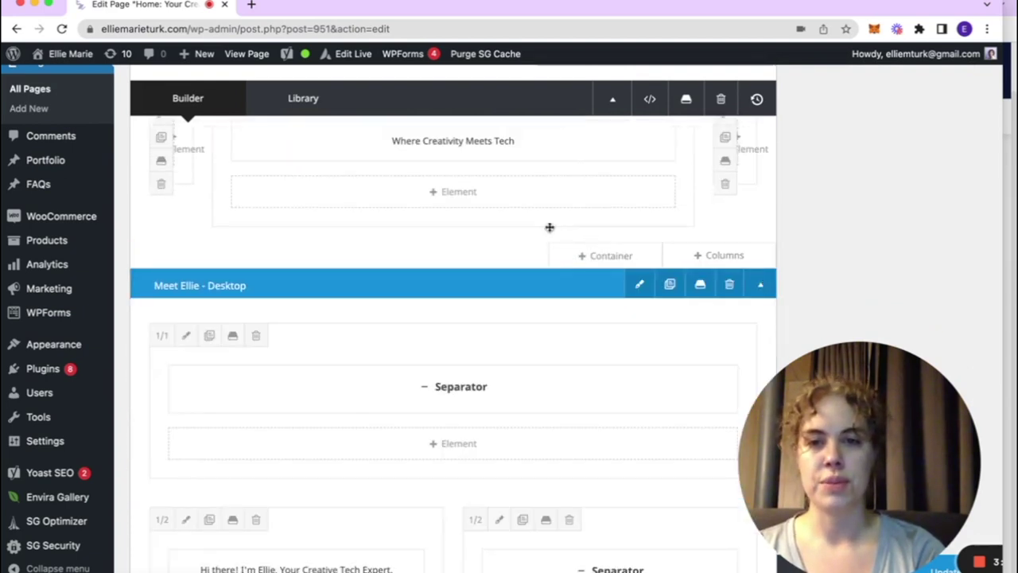
pyautogui.scroll(-5, 548, 229)
pyautogui.scroll(-2, 548, 229)
pyautogui.scroll(5, 548, 223)
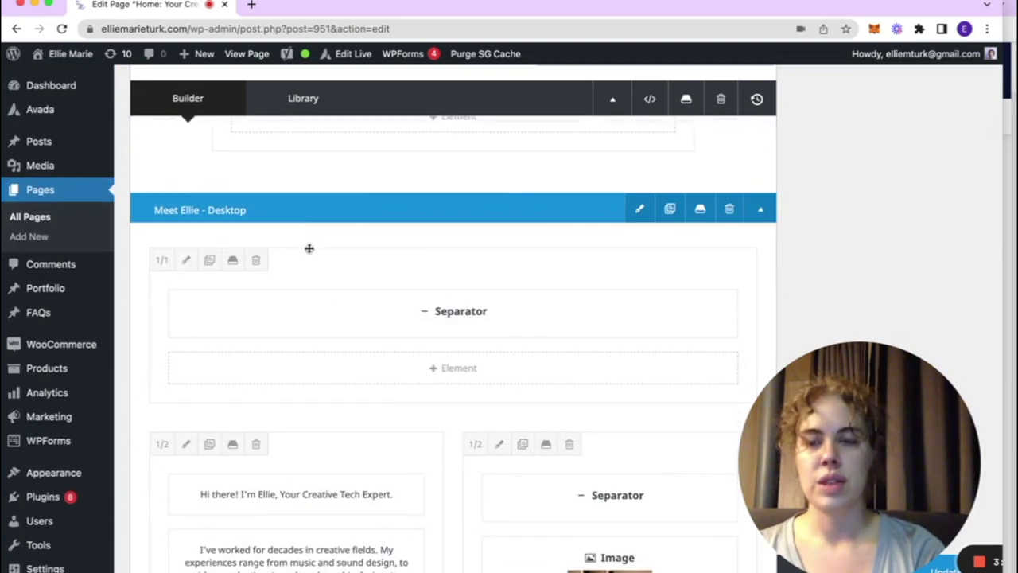
pyautogui.scroll(-6, 325, 302)
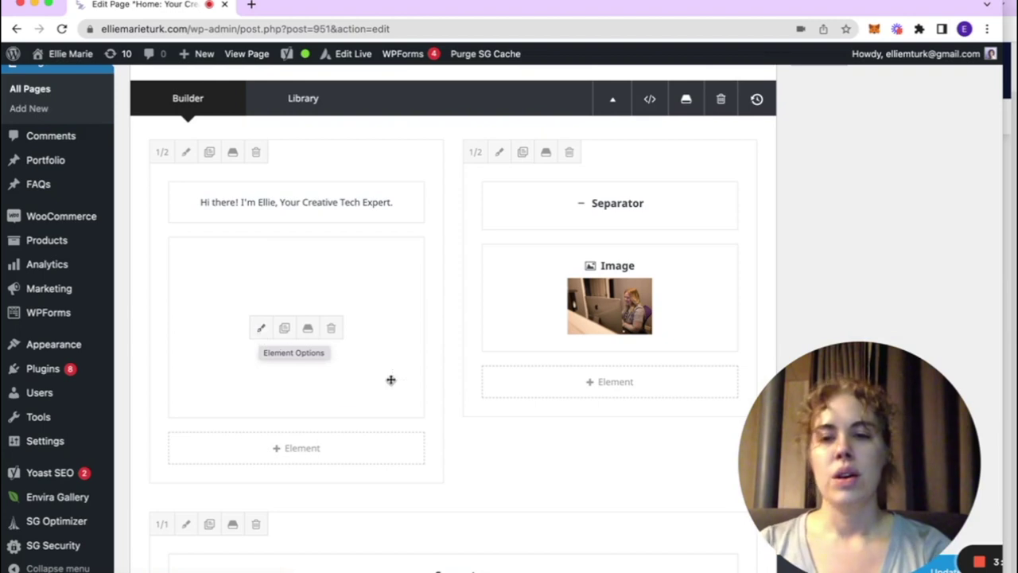
# Open the options of the text block starting "I've worked for decades in creative fields" and review its content editor
pyautogui.click(261, 328)
pyautogui.scroll(-5, 261, 330)
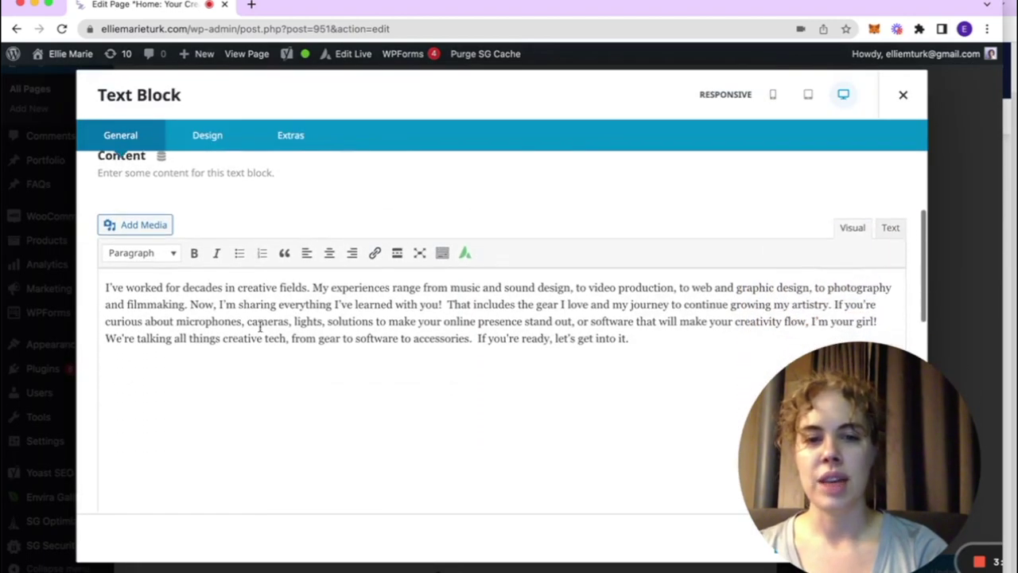
pyautogui.moveTo(188, 301); pyautogui.dragTo(331, 300)
pyautogui.click(331, 301)
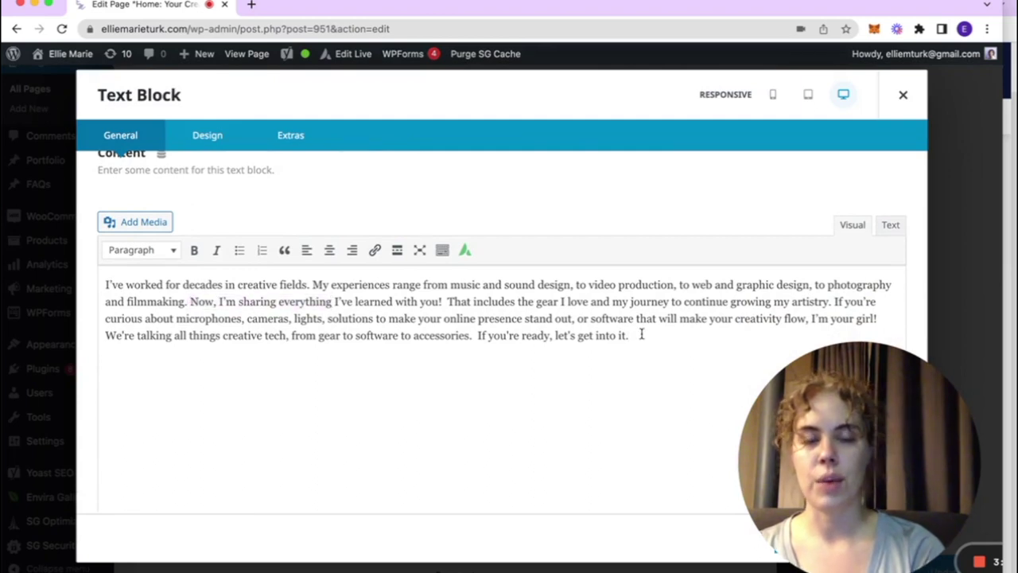
pyautogui.moveTo(791, 428); pyautogui.dragTo(791, 320)
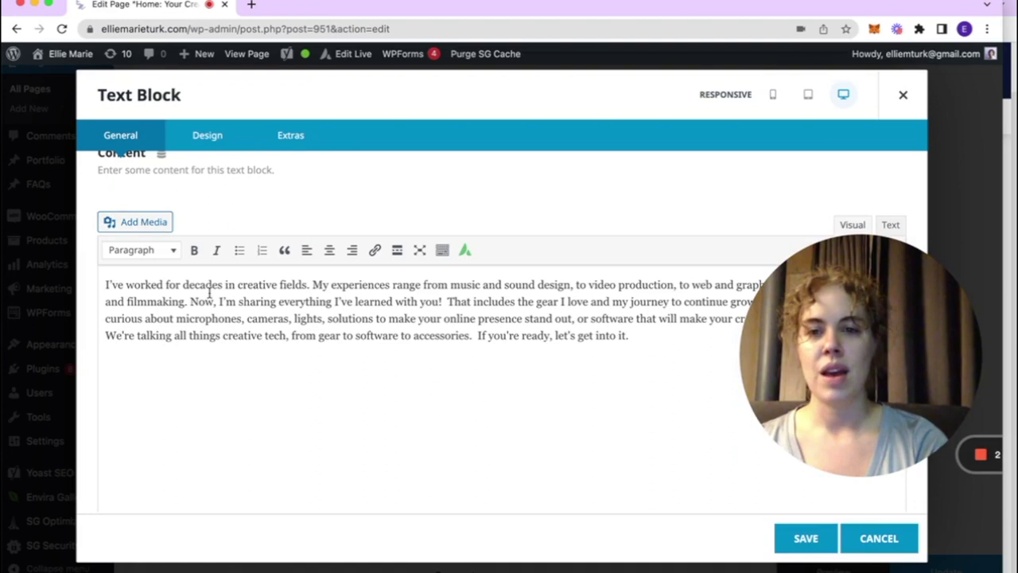
pyautogui.scroll(2, 210, 334)
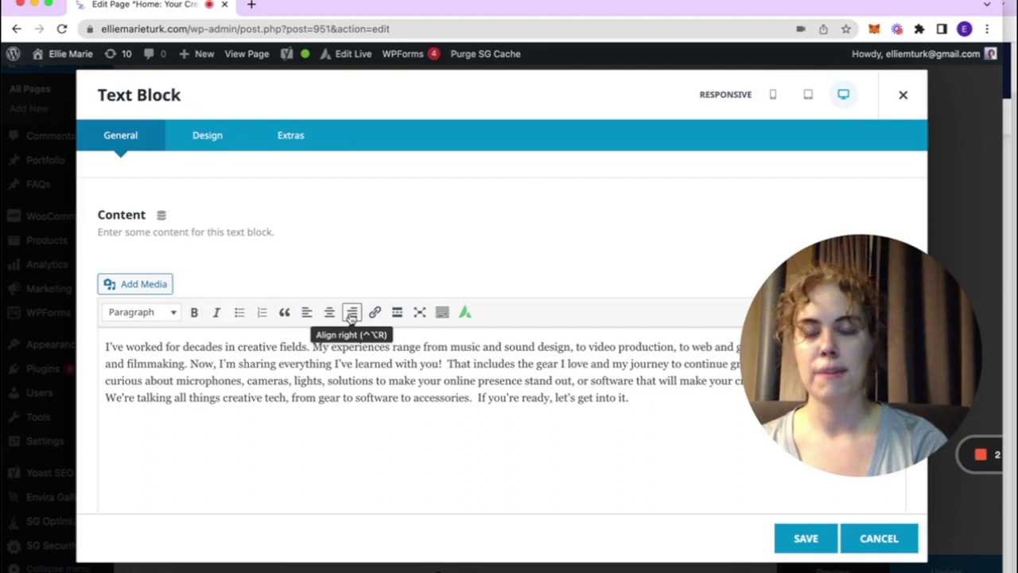
# Examine the link settings and existing site content offered for the words "My experiences", and close them without adding a link
pyautogui.moveTo(315, 347); pyautogui.dragTo(389, 356)
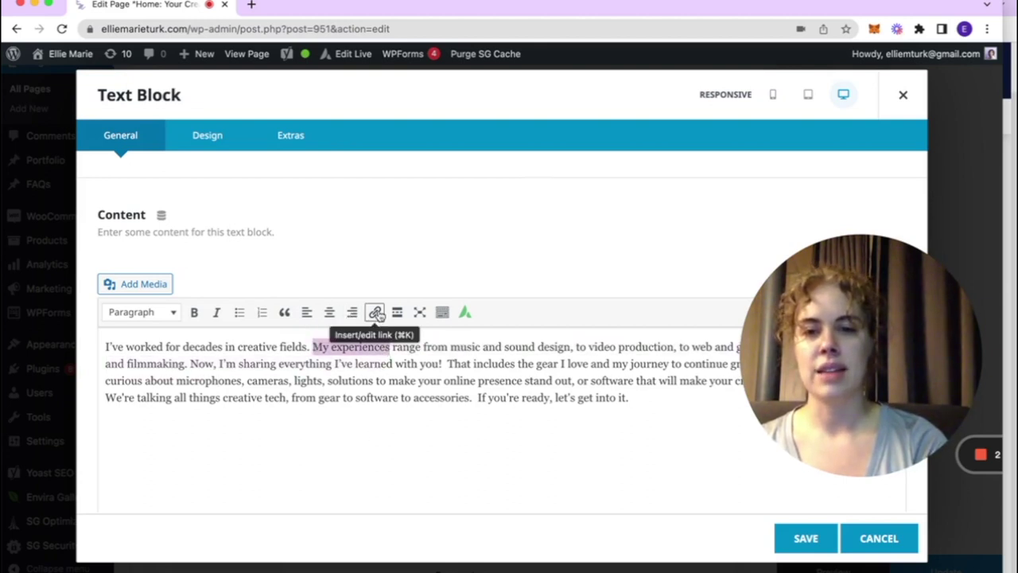
pyautogui.click(375, 313)
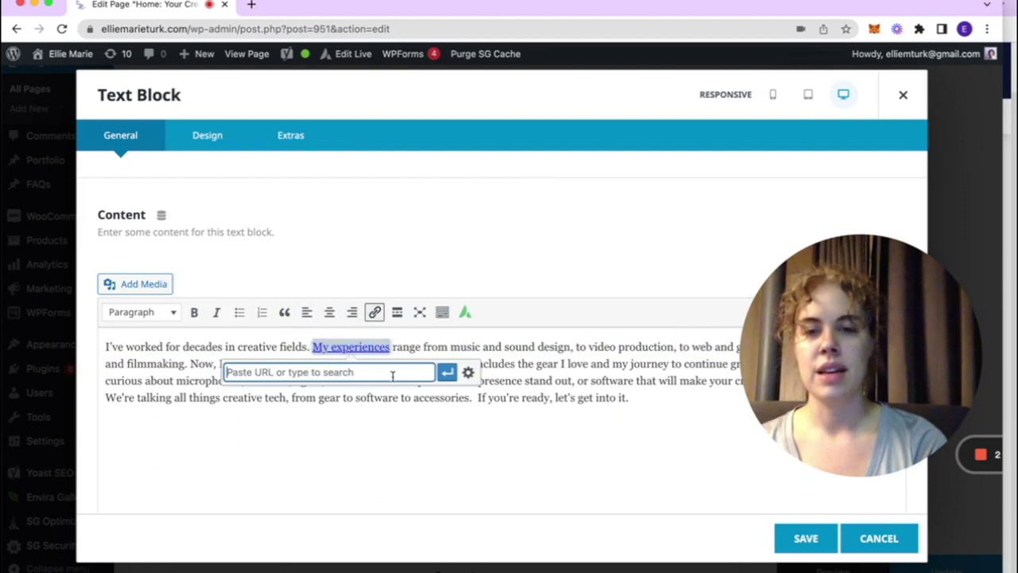
pyautogui.click(469, 374)
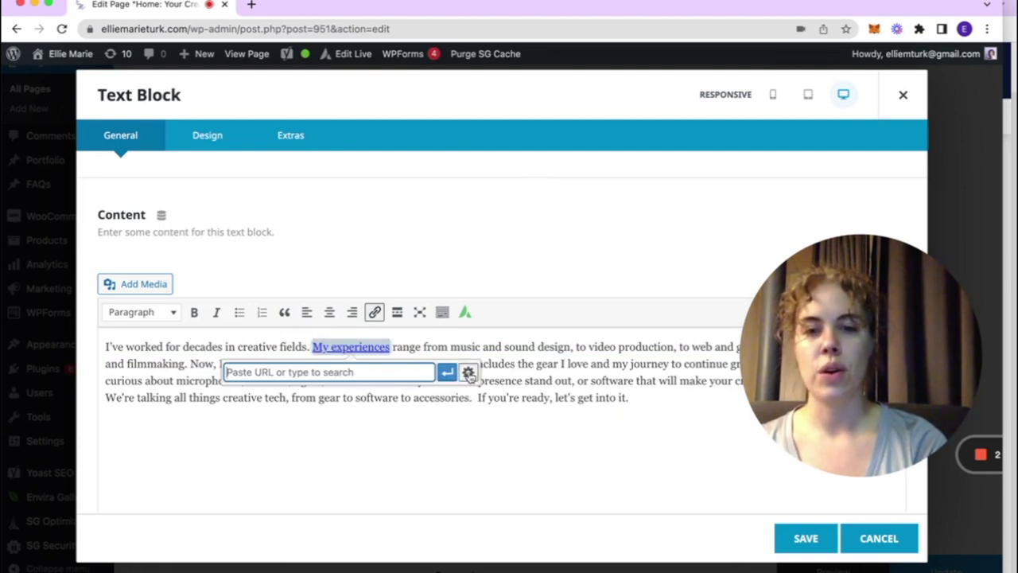
pyautogui.scroll(-2, 466, 371)
pyautogui.scroll(-5, 460, 387)
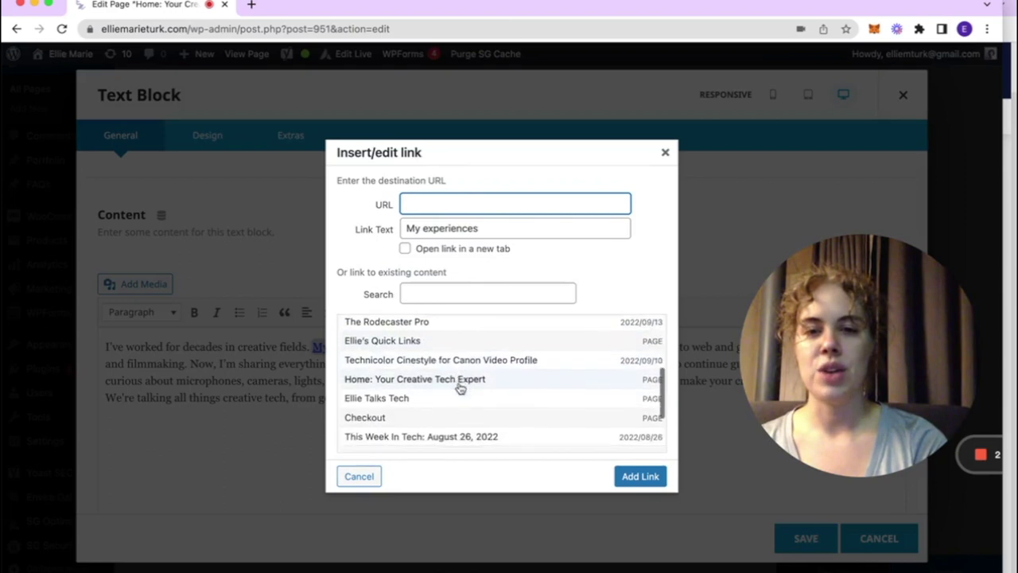
pyautogui.scroll(10, 462, 387)
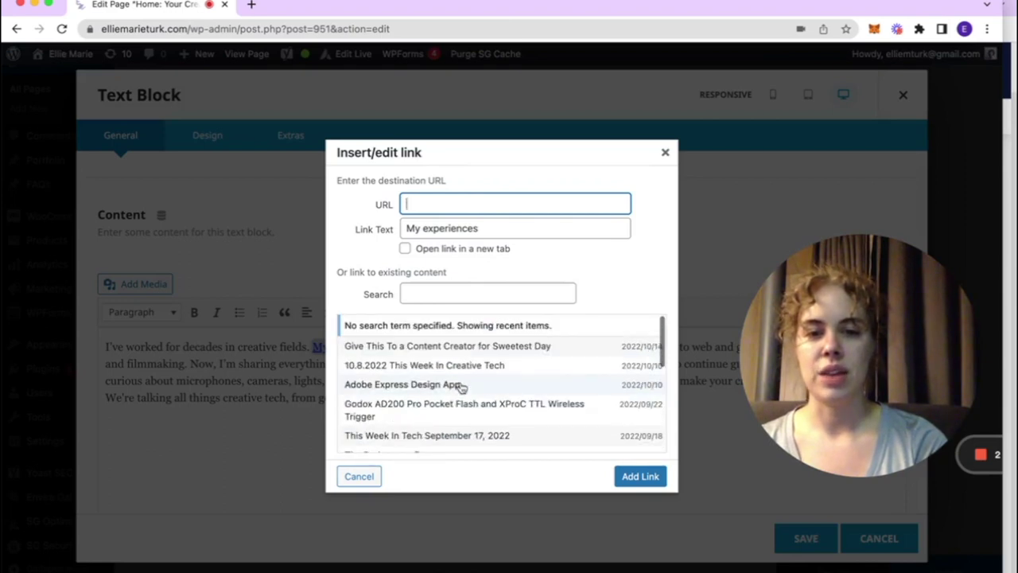
pyautogui.click(666, 154)
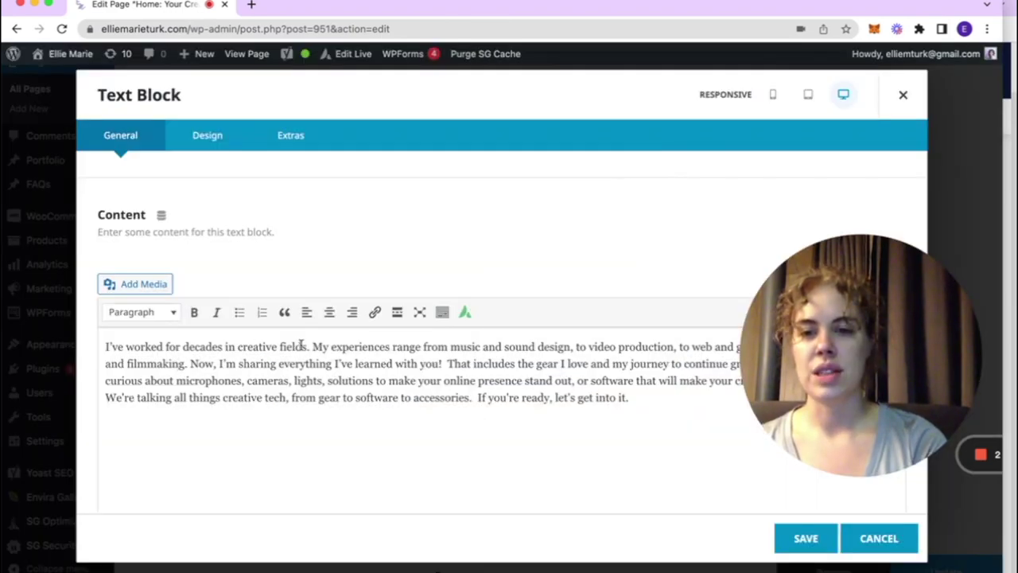
# Look at the paragraph and heading styles available for the text block's first sentence, and cancel out of the element options
pyautogui.moveTo(304, 347); pyautogui.dragTo(102, 346)
pyautogui.click(136, 315)
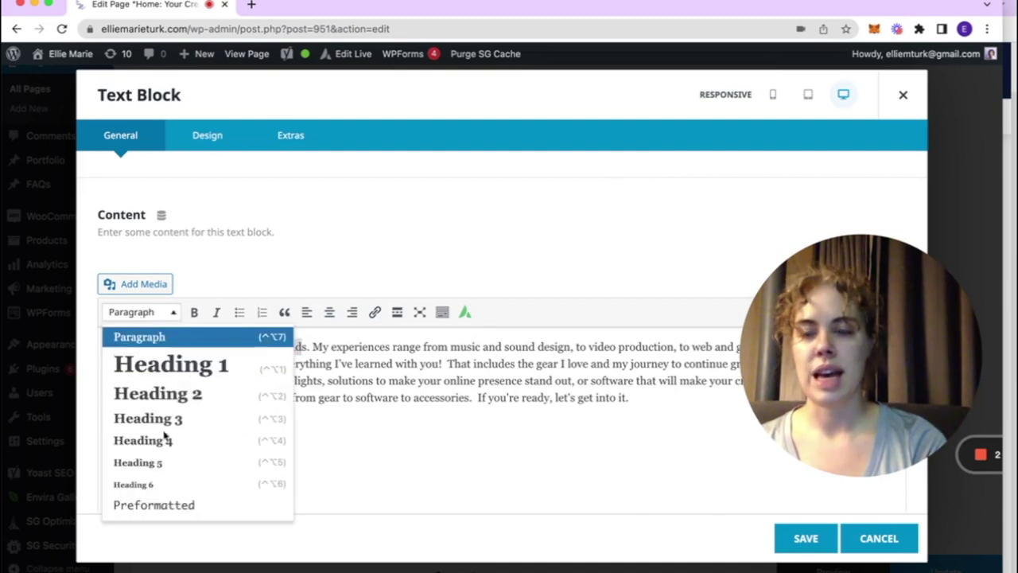
pyautogui.click(435, 397)
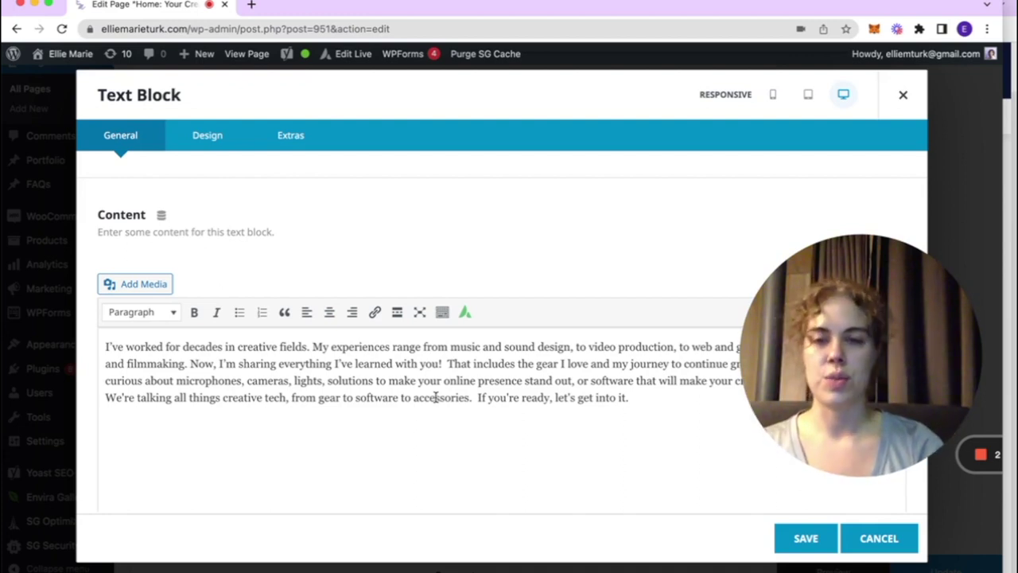
pyautogui.click(860, 543)
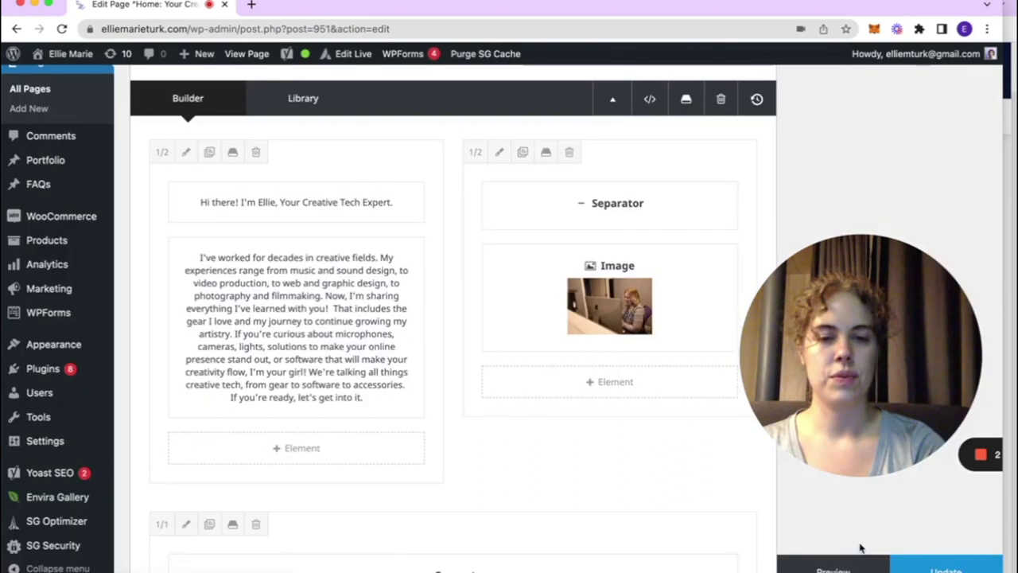
# Try to switch the page to the Avada Live front-end builder, and cancel the redirect
pyautogui.scroll(15, 391, 314)
pyautogui.scroll(-5, 391, 316)
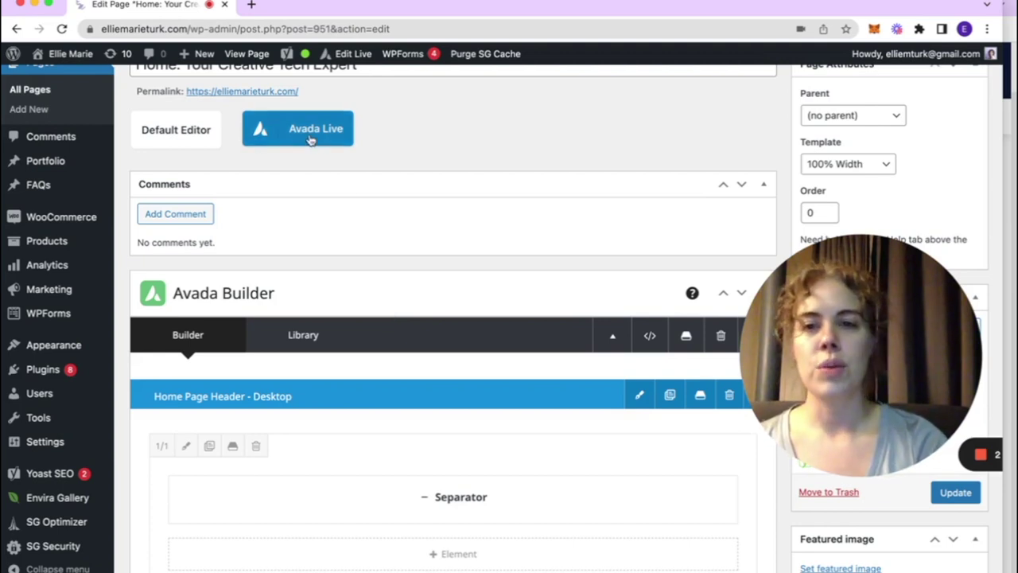
pyautogui.scroll(1, 311, 139)
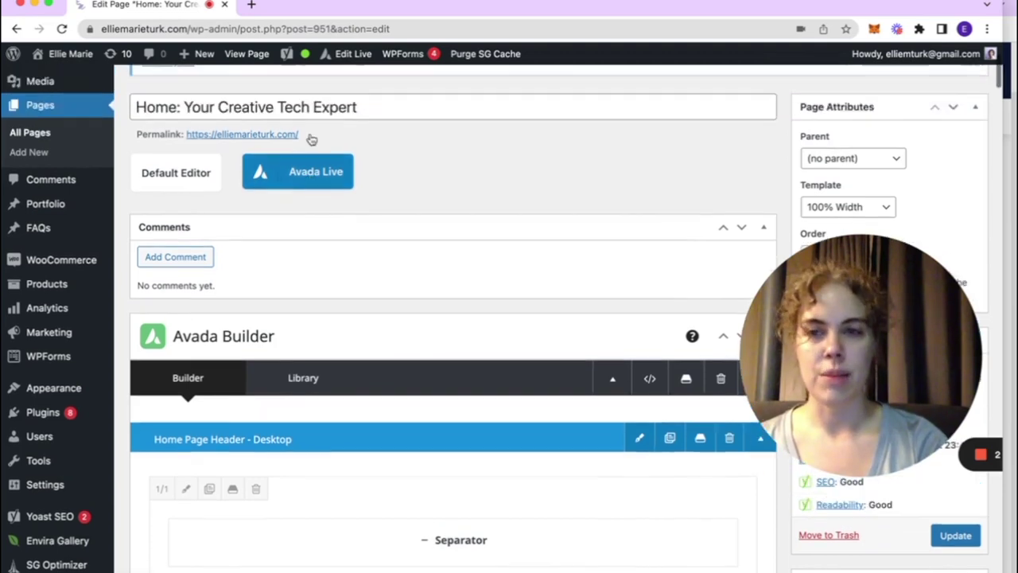
pyautogui.click(316, 181)
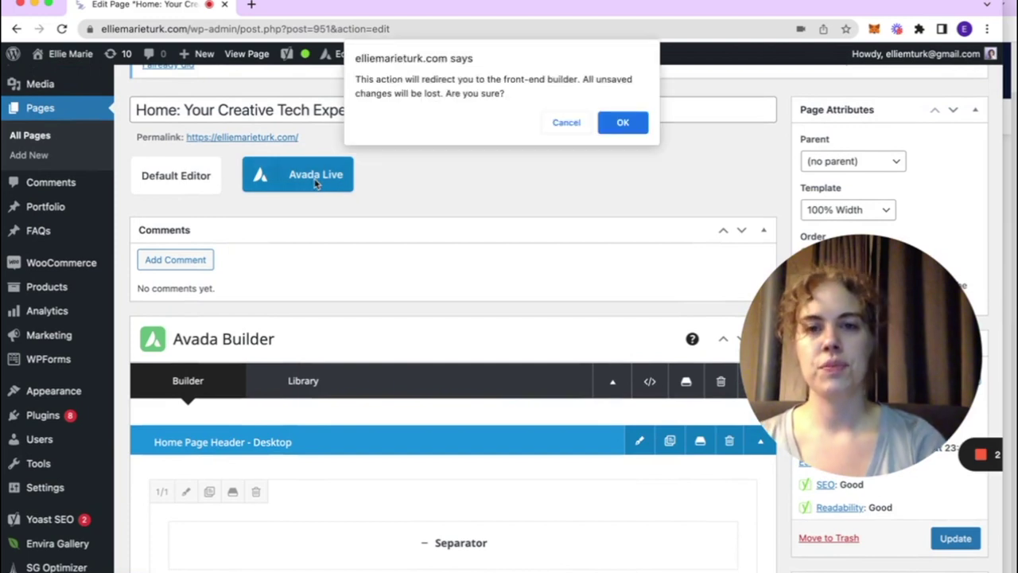
pyautogui.click(566, 121)
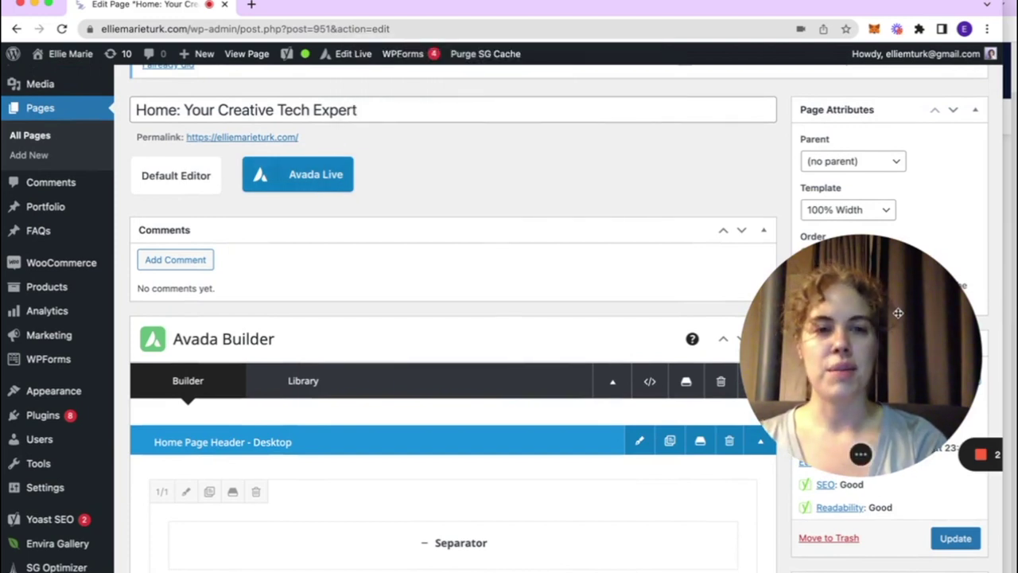
pyautogui.scroll(-2, 650, 509)
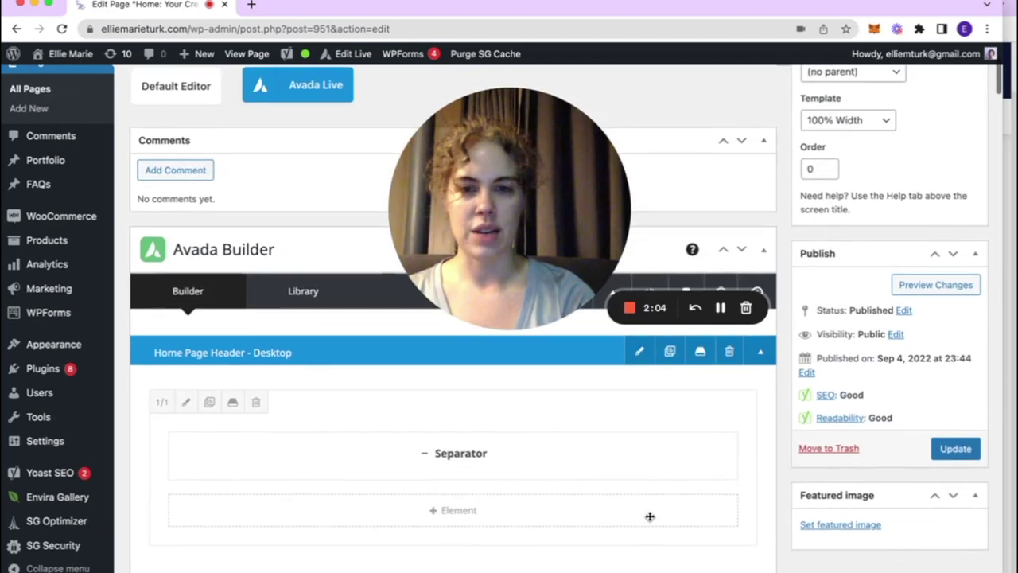
pyautogui.click(957, 451)
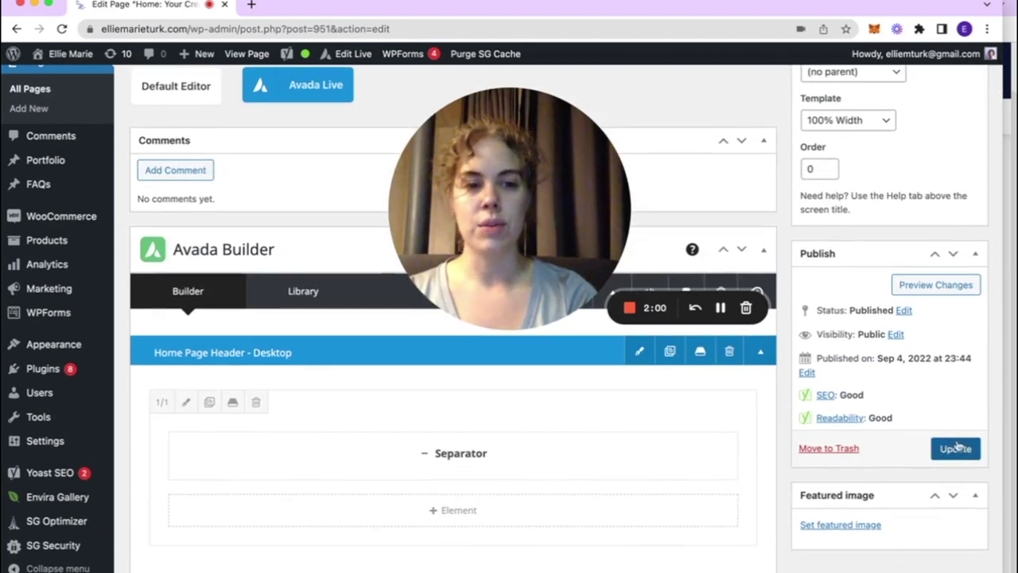
pyautogui.moveTo(552, 152); pyautogui.dragTo(816, 377)
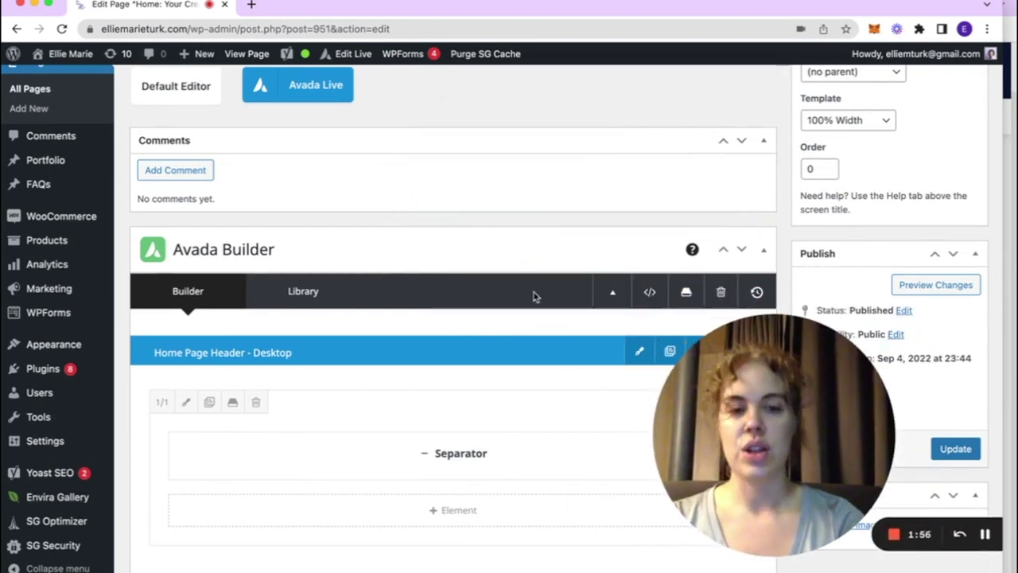
# Switch the home page to the Avada Live front-end builder and hide its navigator sidebar
pyautogui.scroll(2, 430, 223)
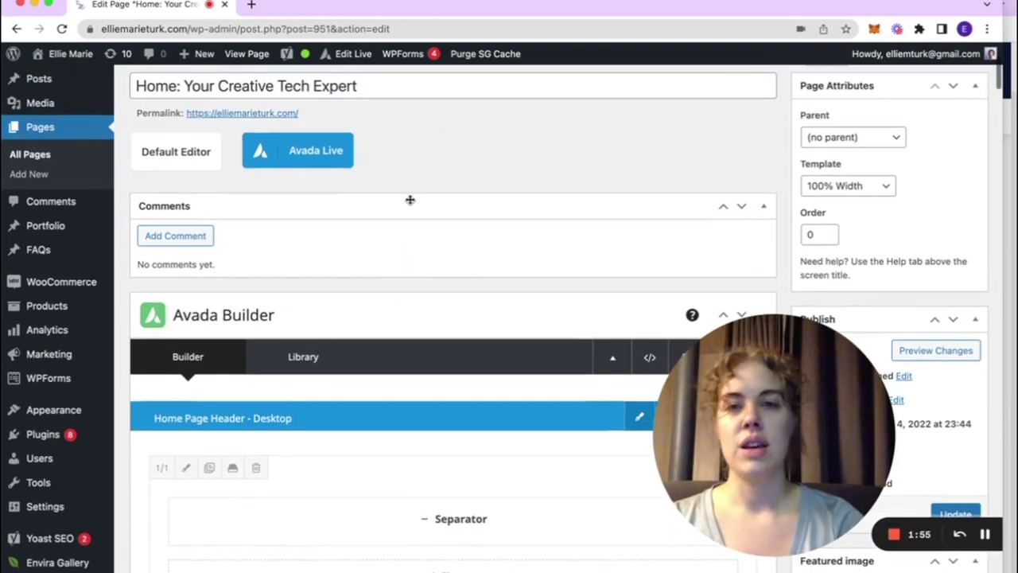
pyautogui.click(325, 163)
pyautogui.click(623, 122)
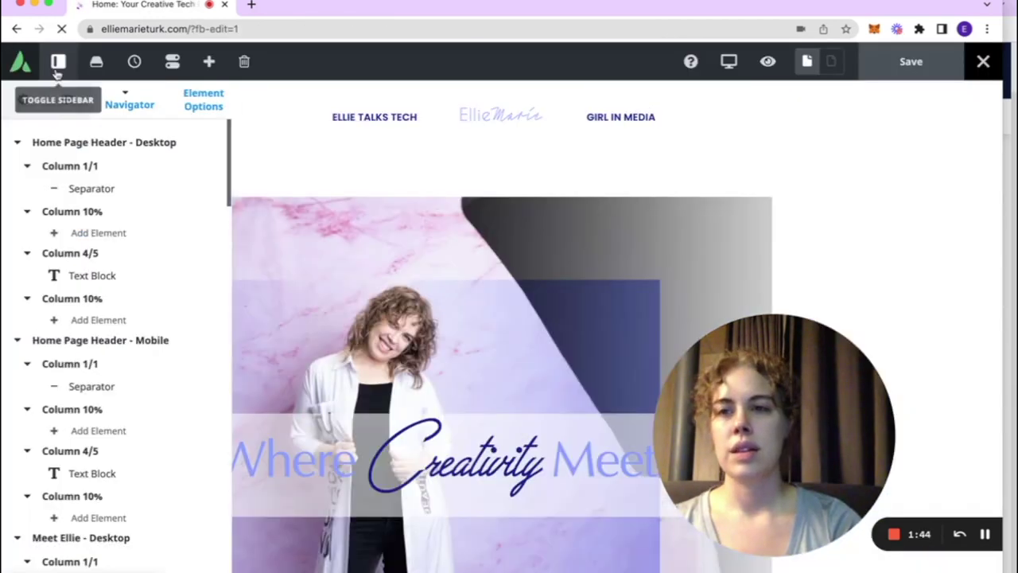
pyautogui.click(56, 63)
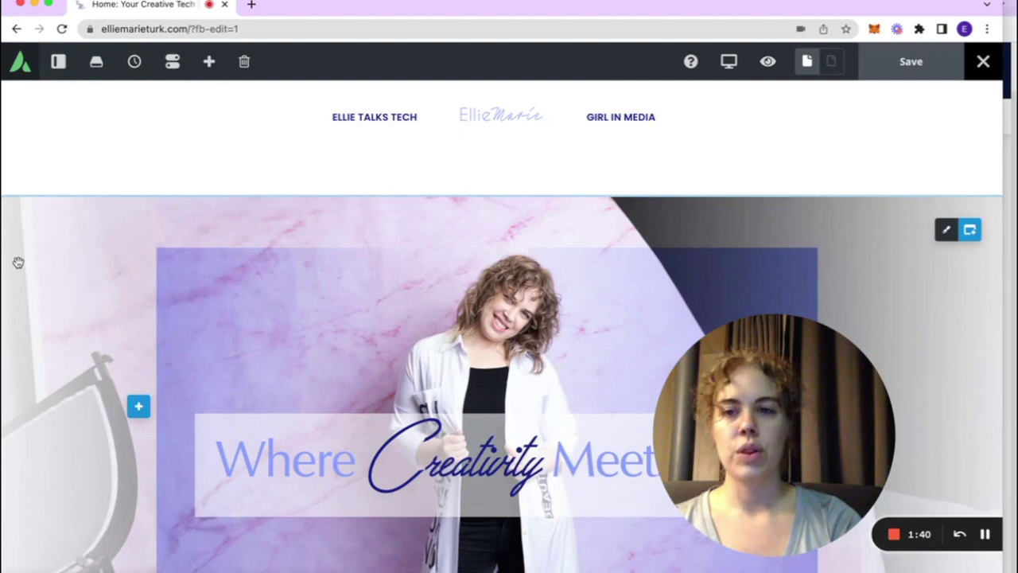
# Look over the page header and hero section in the live view, and locate the responsive preview option
pyautogui.scroll(-4, 18, 262)
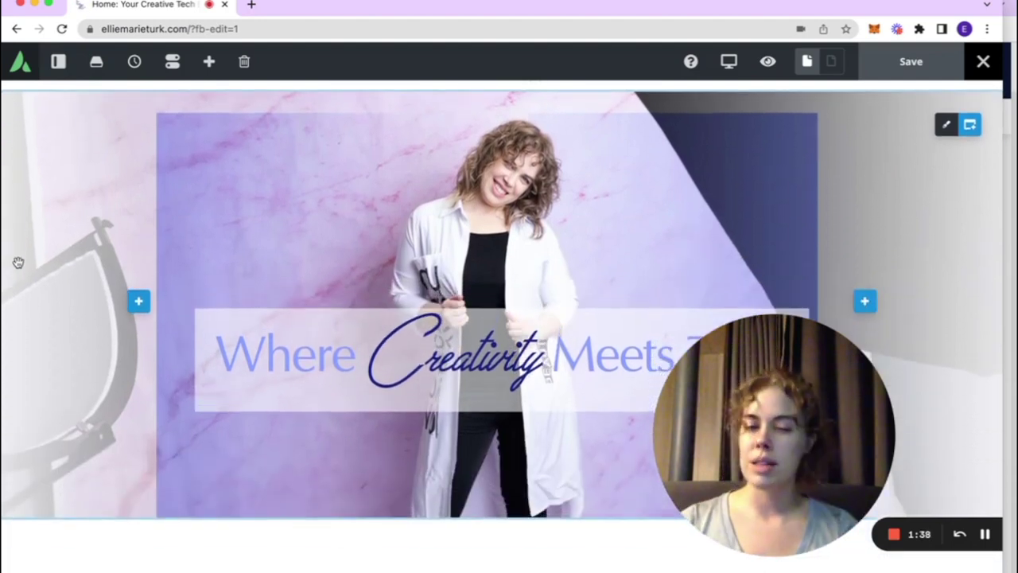
pyautogui.scroll(-5, 18, 262)
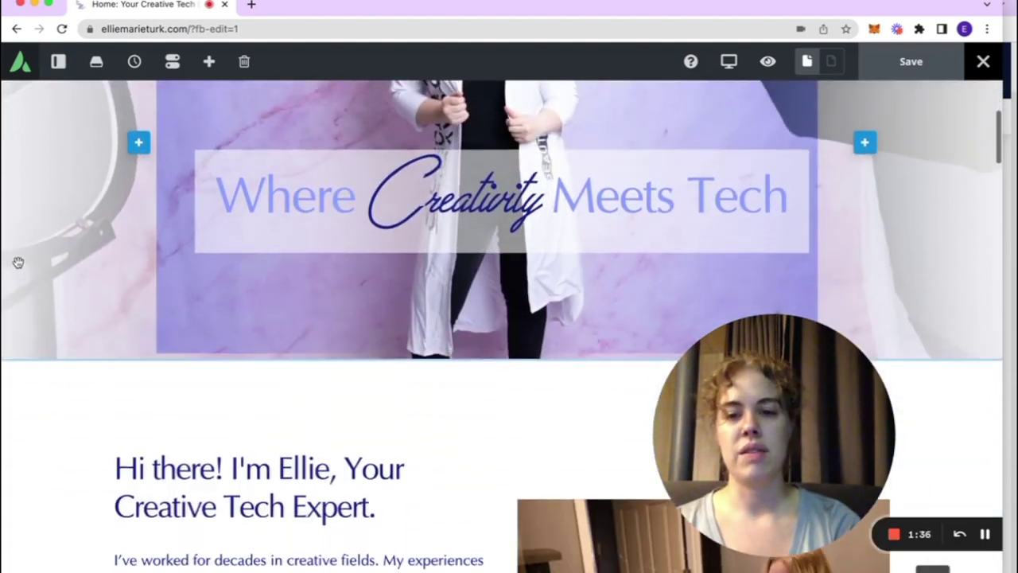
pyautogui.scroll(7, 18, 262)
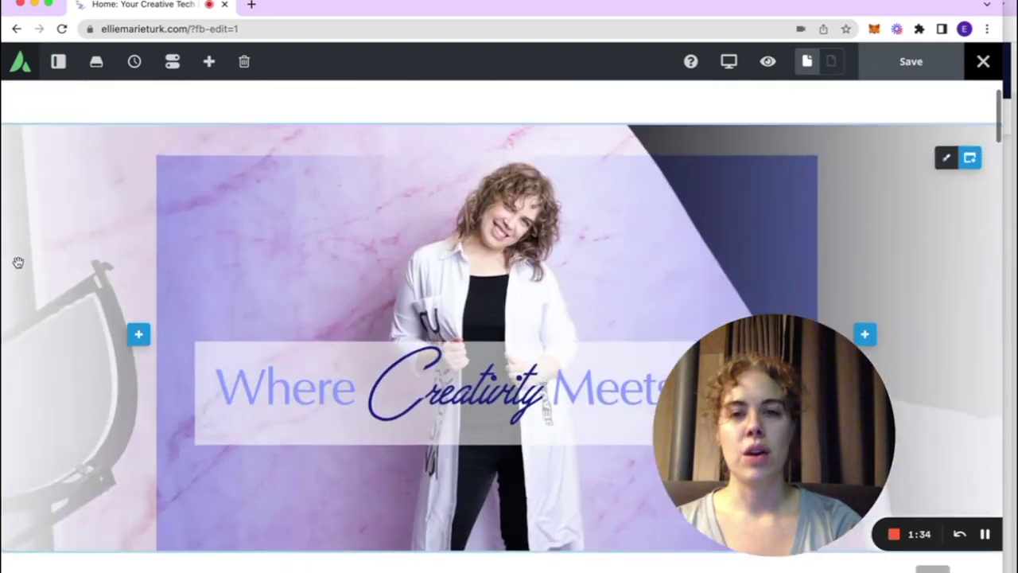
pyautogui.scroll(-1, 18, 263)
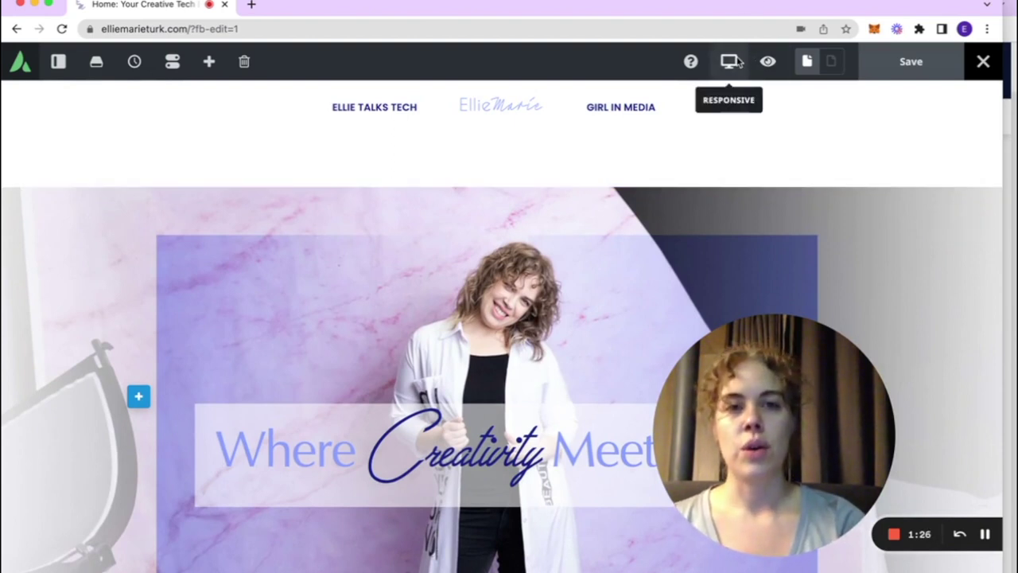
pyautogui.moveTo(730, 63)
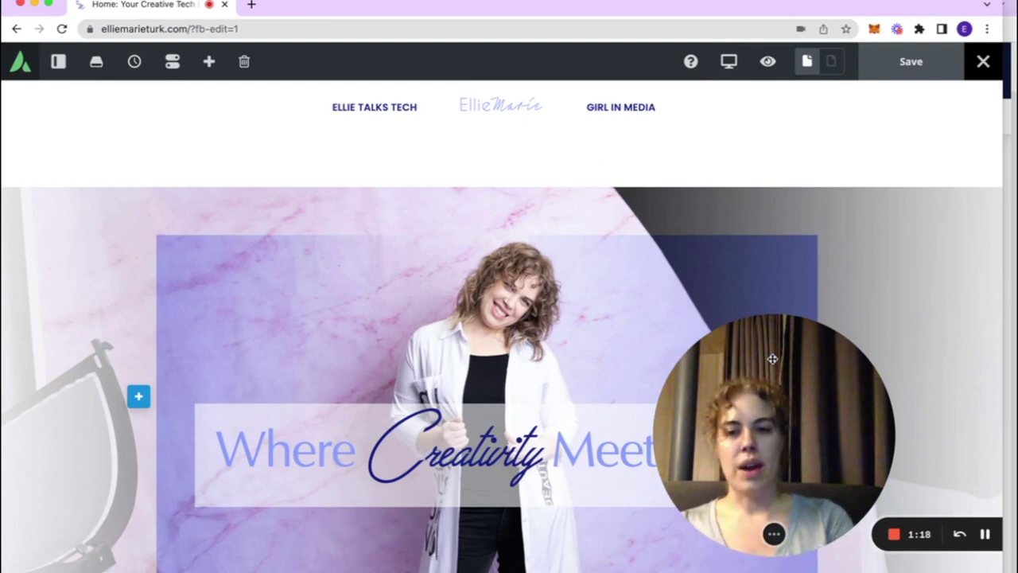
# Select the words "That includes" in the introduction text and look through the basic and additional inline formatting options
pyautogui.scroll(-8, 491, 454)
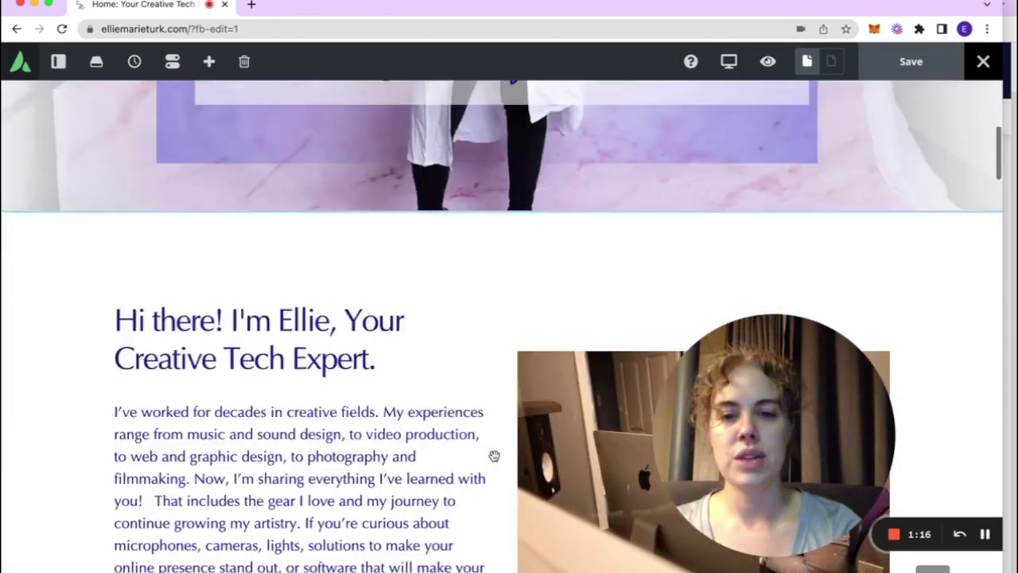
pyautogui.click(253, 237)
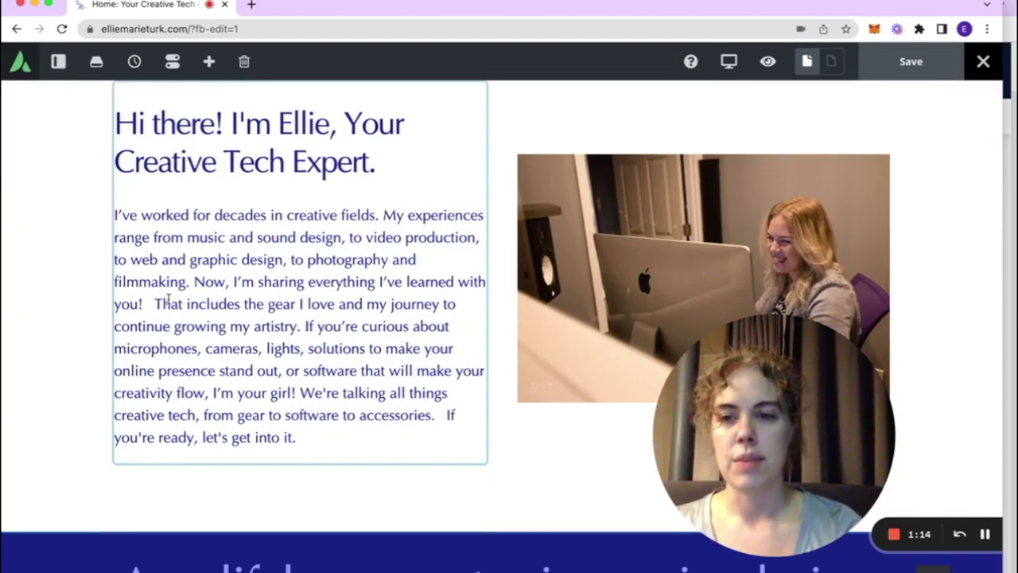
pyautogui.moveTo(158, 303); pyautogui.dragTo(243, 306)
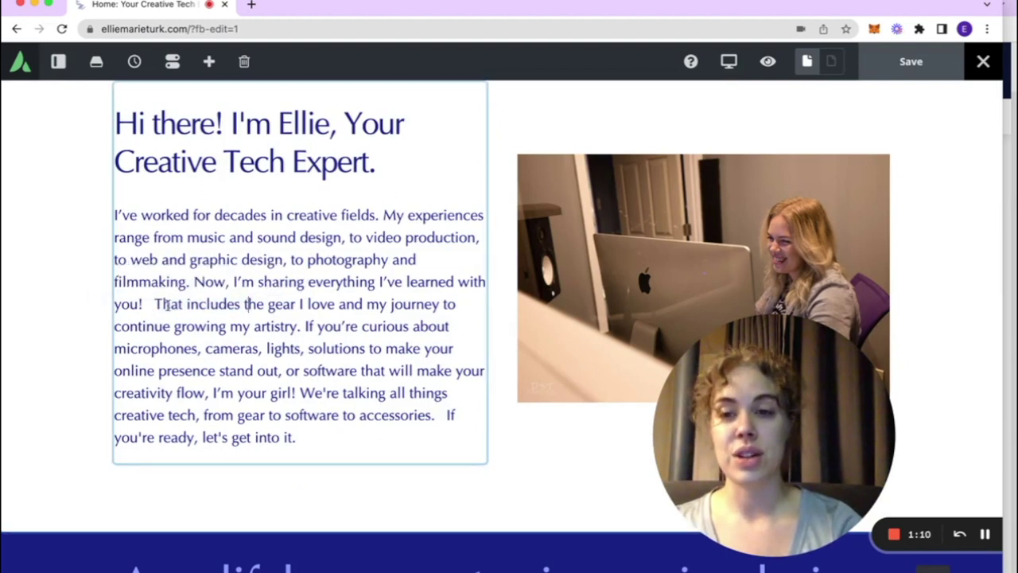
pyautogui.moveTo(153, 304); pyautogui.dragTo(240, 305)
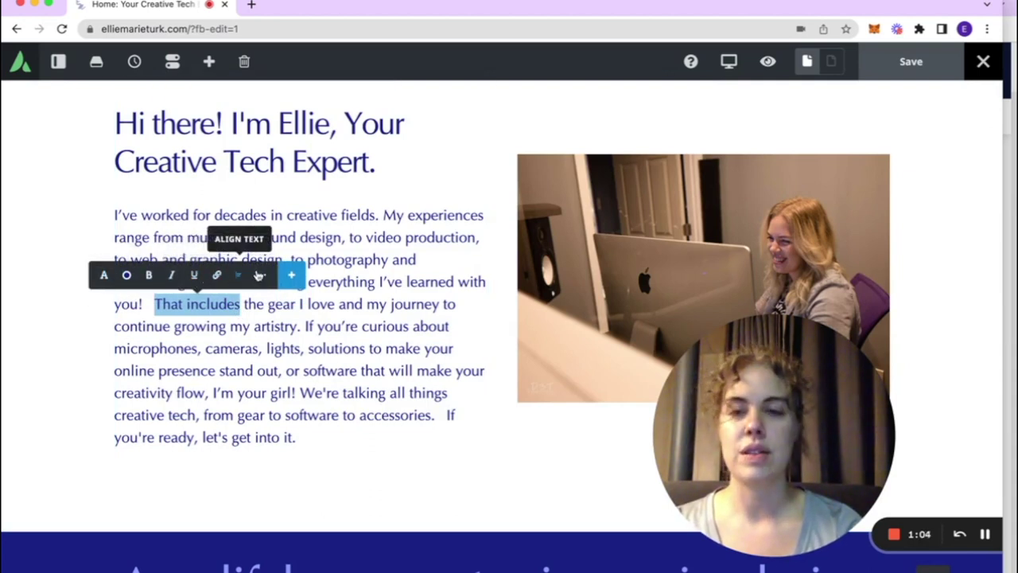
pyautogui.click(263, 276)
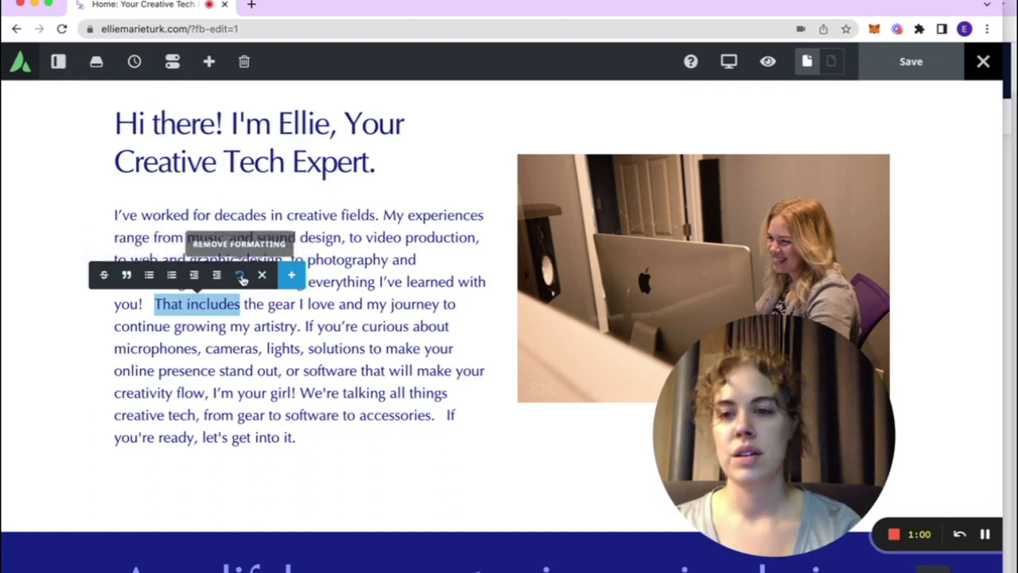
pyautogui.click(261, 275)
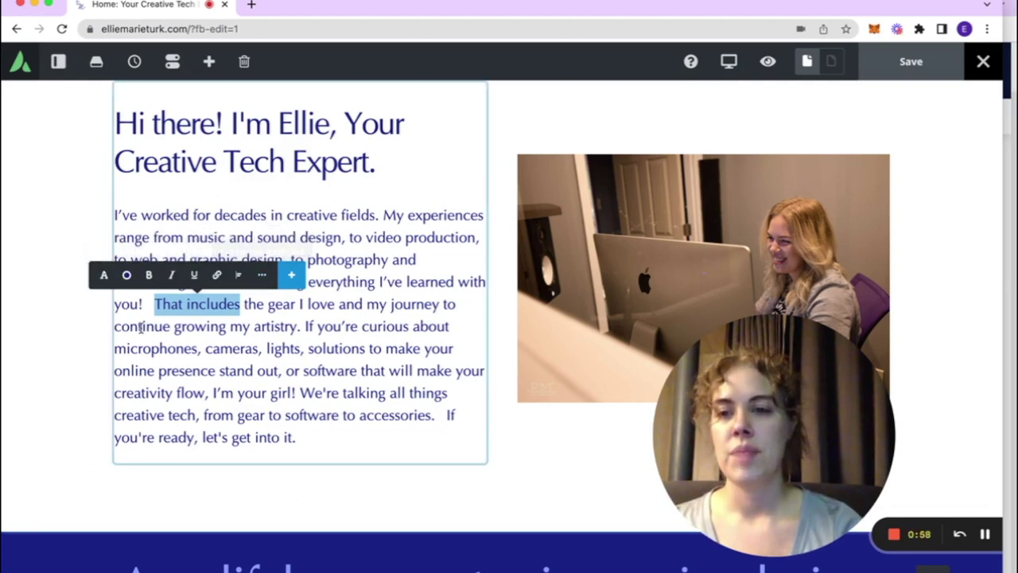
# Split the introduction text into a new paragraph starting at "That includes the gear I love"
pyautogui.click(195, 346)
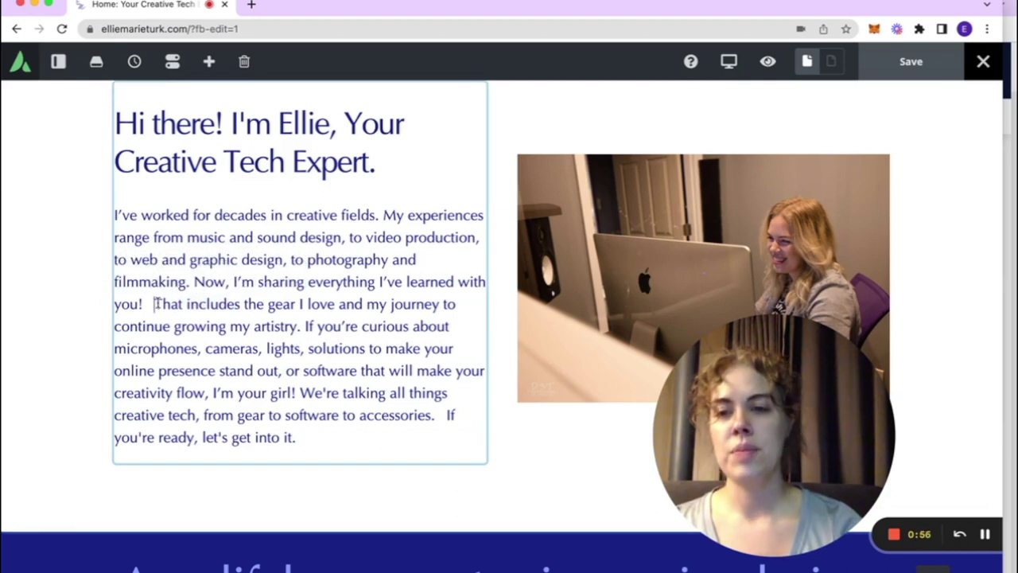
pyautogui.press('Return')
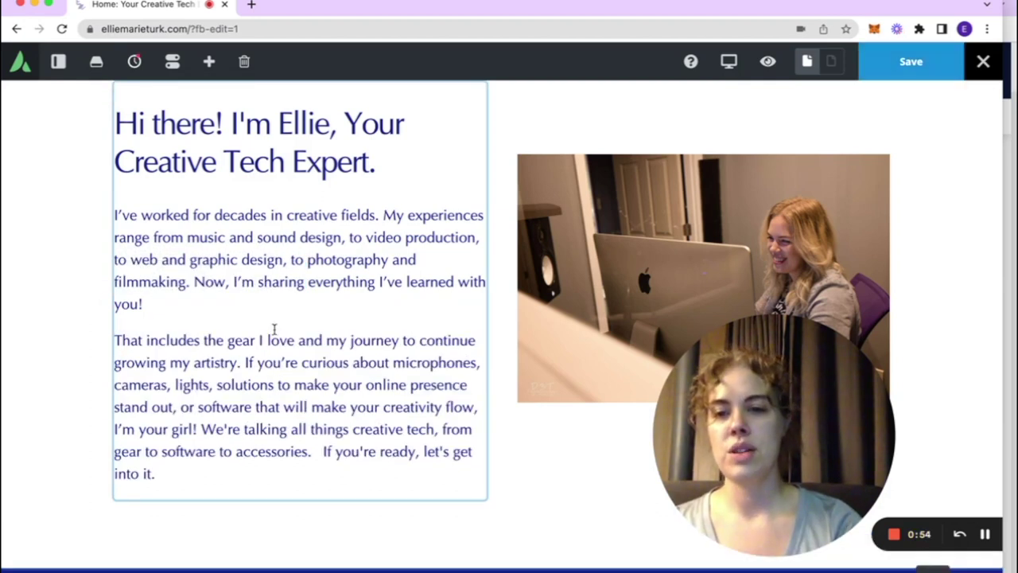
# Try a 28px font size on the words "That includes the gear", and return them to 21px
pyautogui.moveTo(117, 340); pyautogui.dragTo(256, 340)
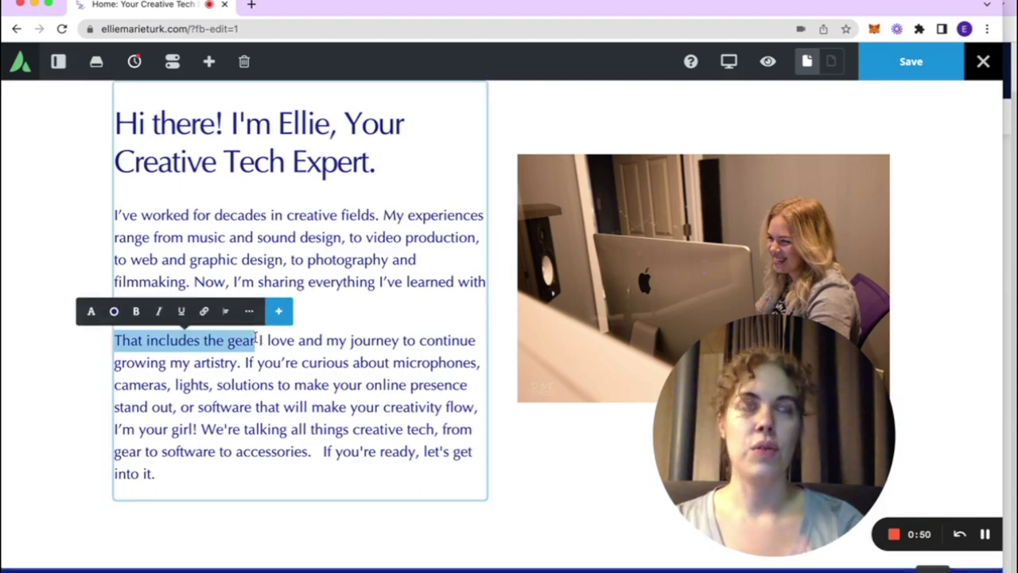
pyautogui.click(93, 312)
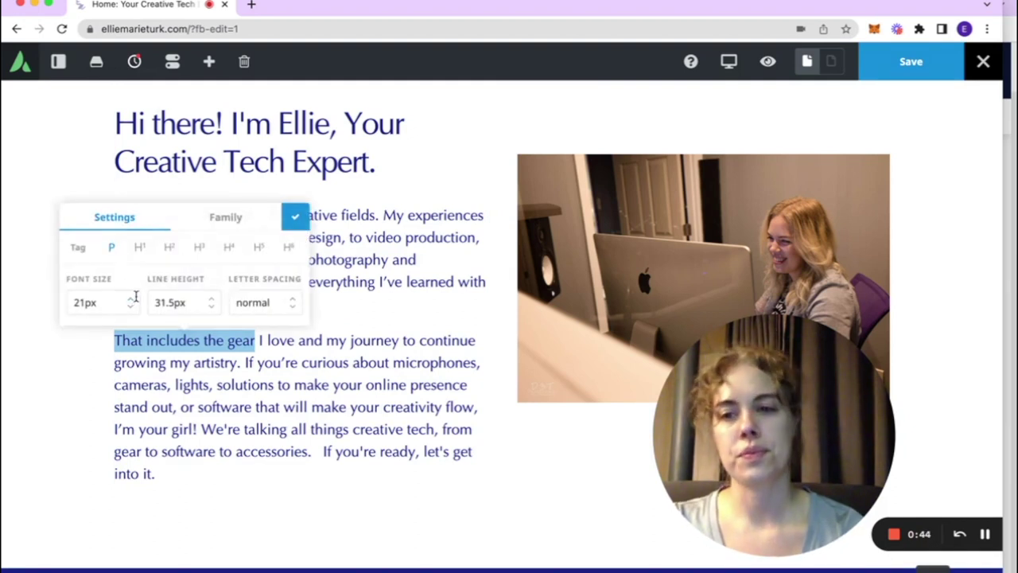
pyautogui.click(131, 303)
pyautogui.click(132, 303)
pyautogui.click(131, 303)
pyautogui.click(131, 303)
pyautogui.click(132, 303)
pyautogui.click(131, 303)
pyautogui.click(131, 303)
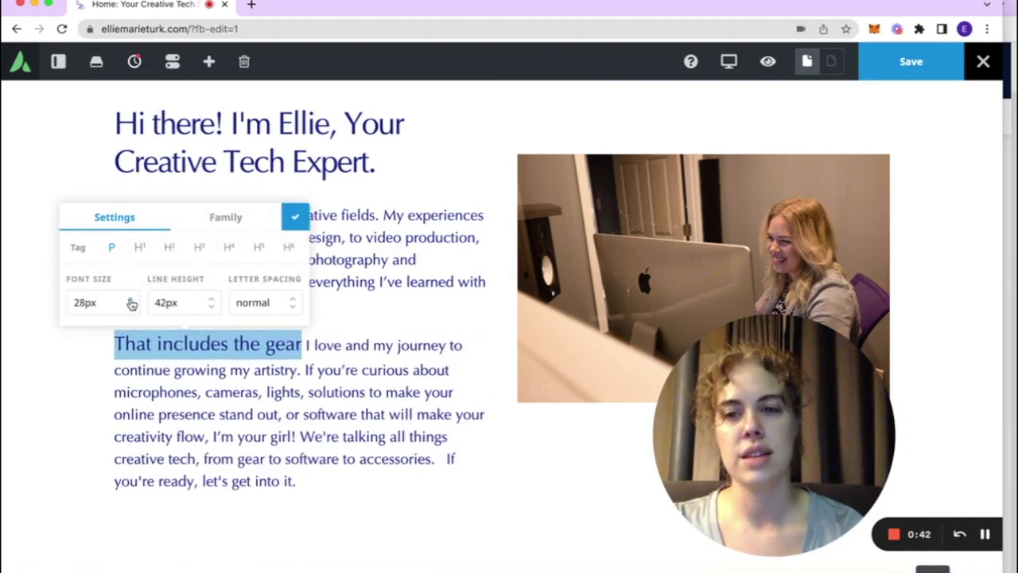
pyautogui.click(131, 309)
pyautogui.click(130, 308)
pyautogui.click(130, 309)
pyautogui.click(130, 308)
pyautogui.click(130, 309)
pyautogui.click(131, 309)
pyautogui.click(131, 309)
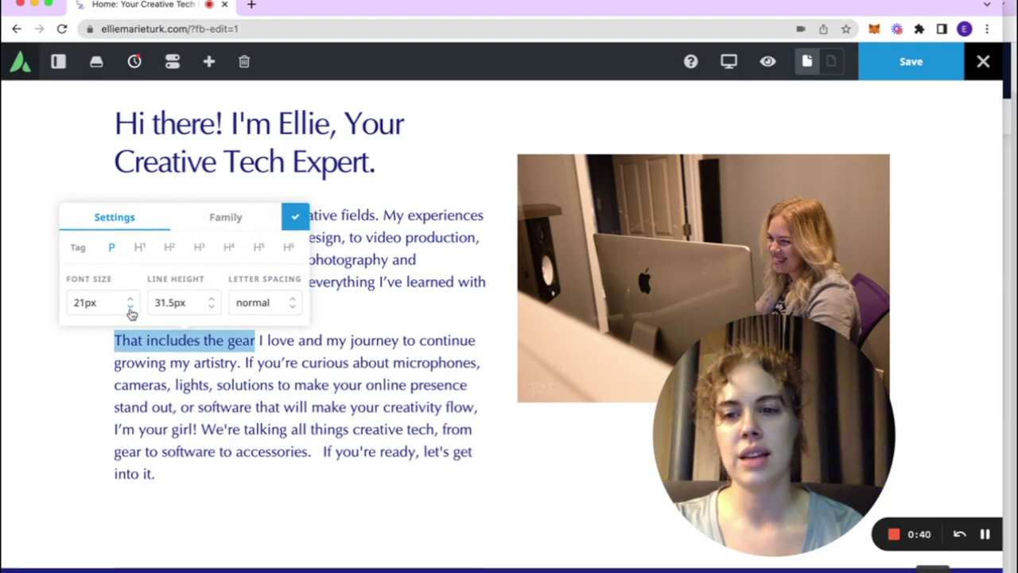
# Set the font family of "That includes the gear" to Abhaya Libre
pyautogui.click(219, 218)
pyautogui.scroll(-4, 104, 295)
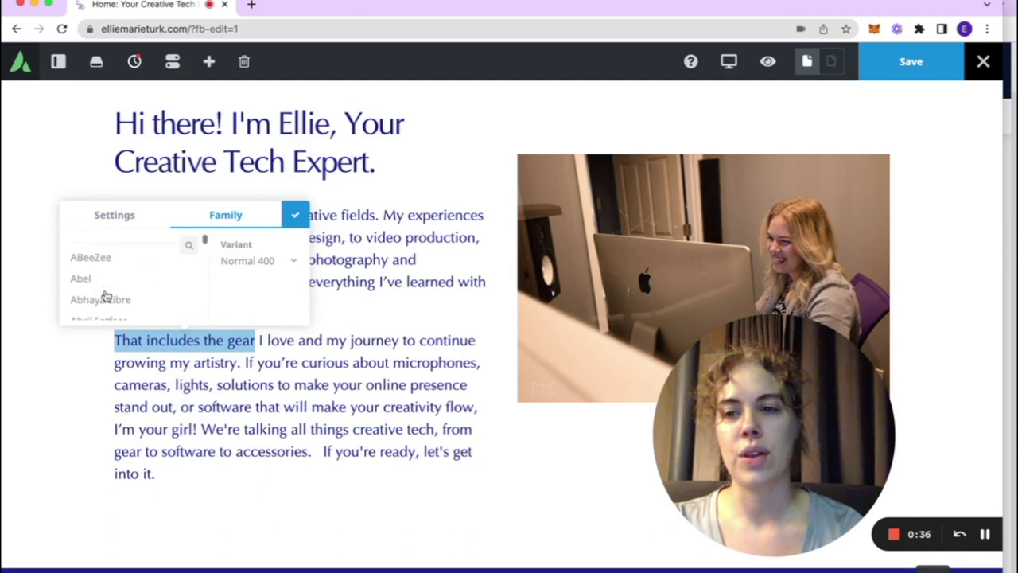
pyautogui.click(104, 292)
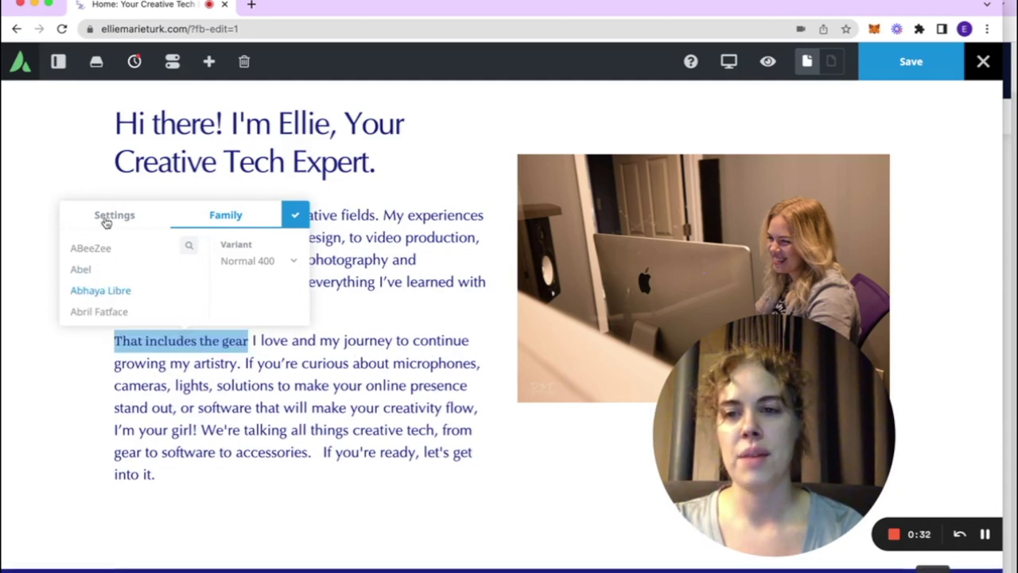
# Set the line height of "That includes the gear" to 50.0px and apply the typography settings
pyautogui.click(134, 221)
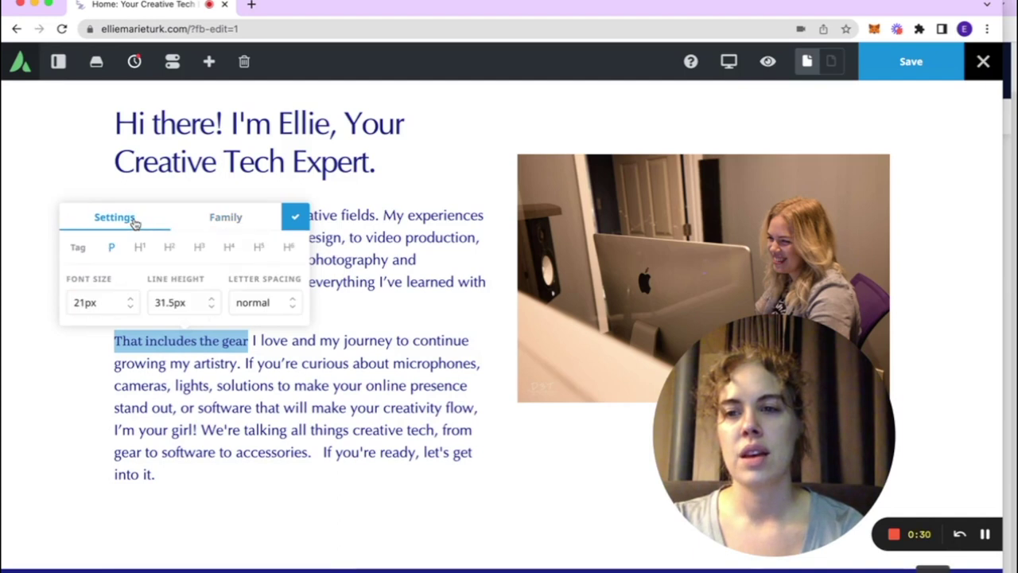
pyautogui.click(212, 299)
pyautogui.click(212, 299)
pyautogui.click(211, 299)
pyautogui.click(212, 299)
pyautogui.click(213, 300)
pyautogui.click(213, 300)
pyautogui.click(213, 299)
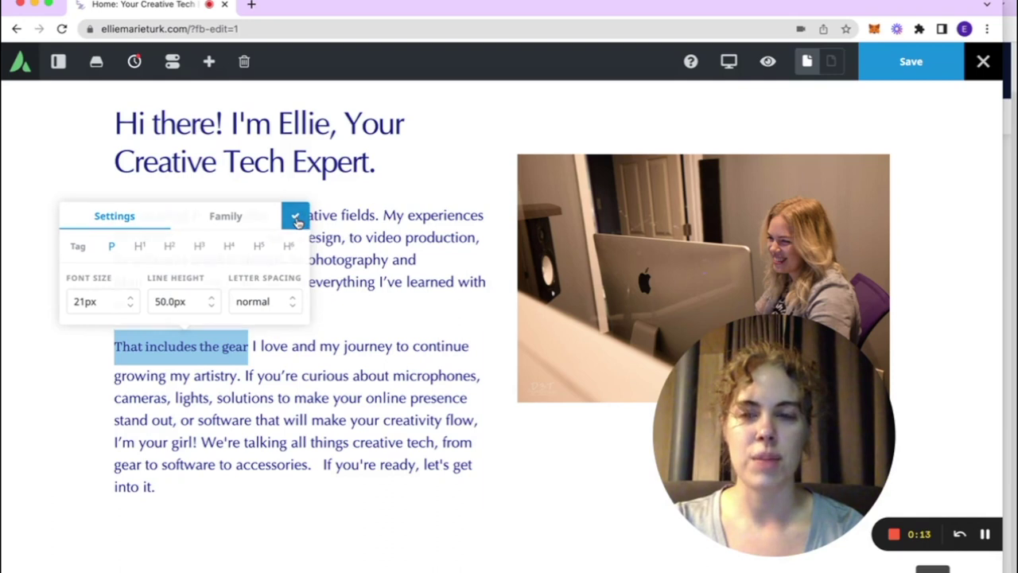
pyautogui.click(295, 219)
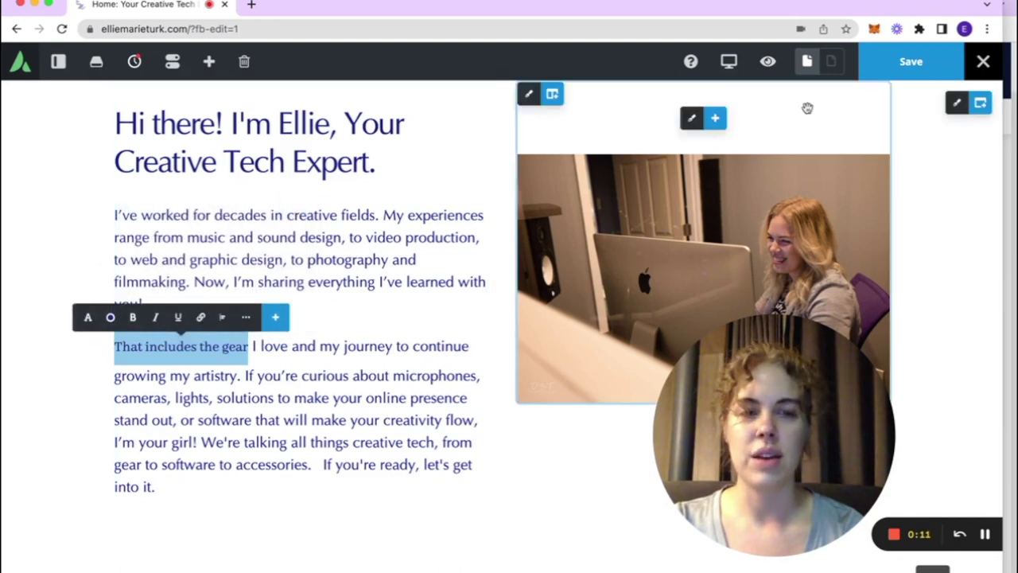
# Exit the live builder to the page back-end without saving the text changes
pyautogui.click(984, 62)
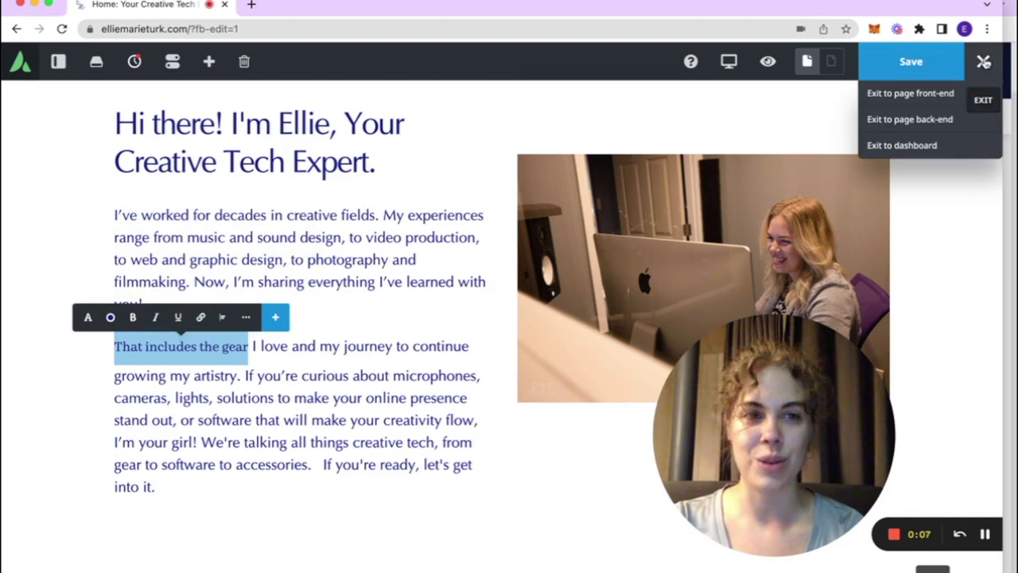
pyautogui.click(929, 121)
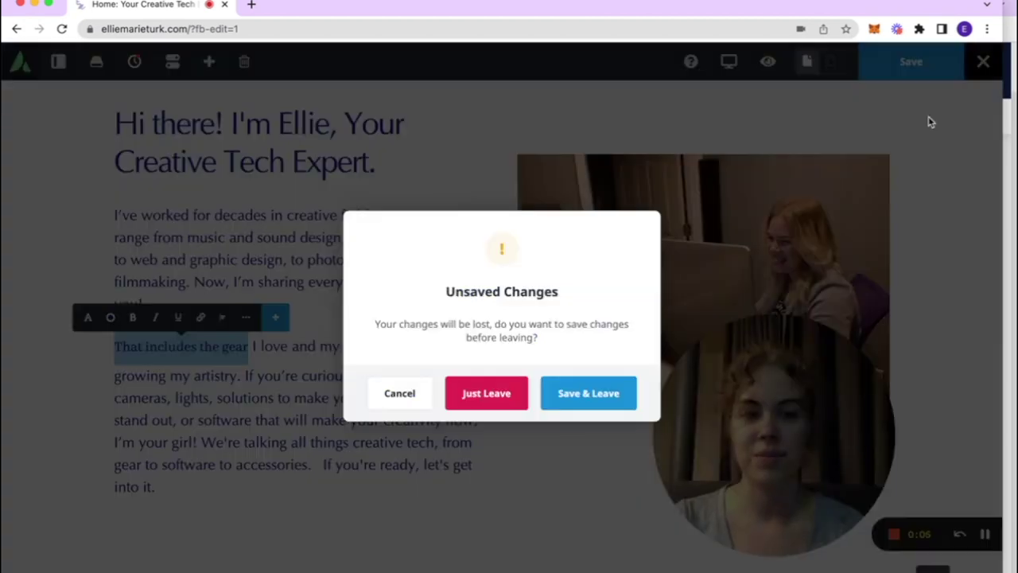
pyautogui.click(478, 390)
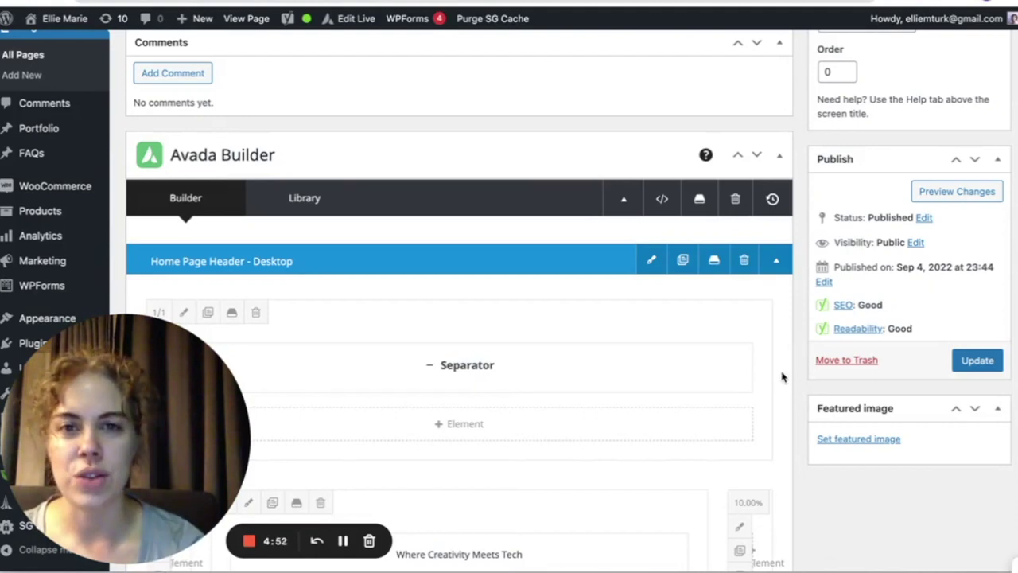
# Open the options of the Image element in the column beside the "I've worked for decades in creative fields" text block
pyautogui.scroll(-8, 782, 377)
pyautogui.scroll(8, 782, 377)
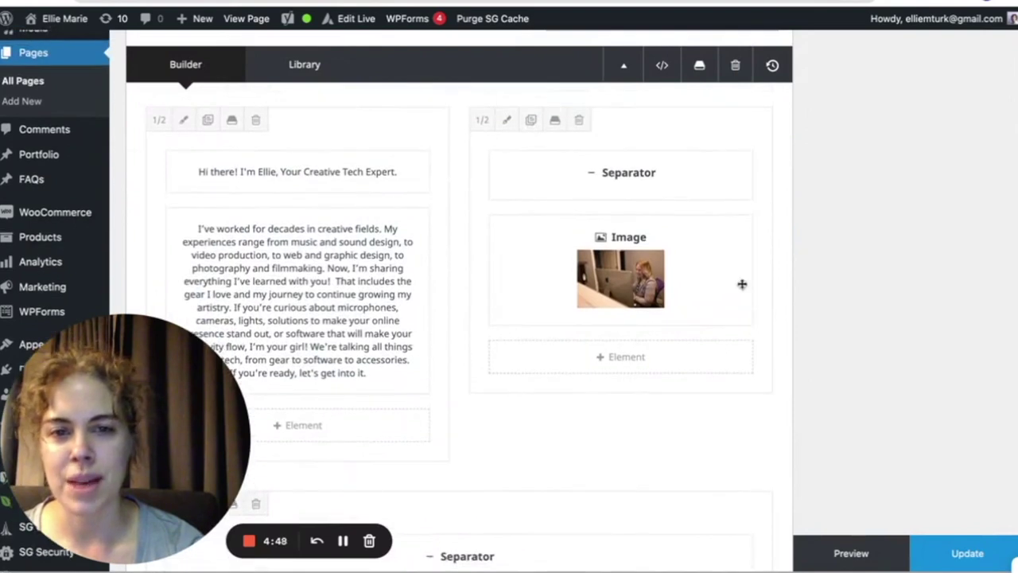
pyautogui.moveTo(694, 315)
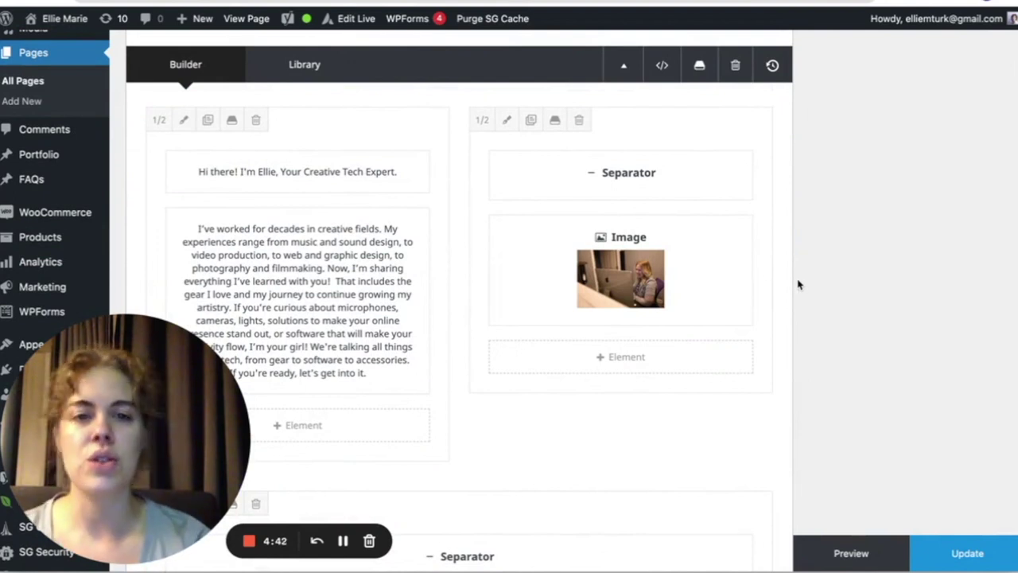
pyautogui.moveTo(602, 280)
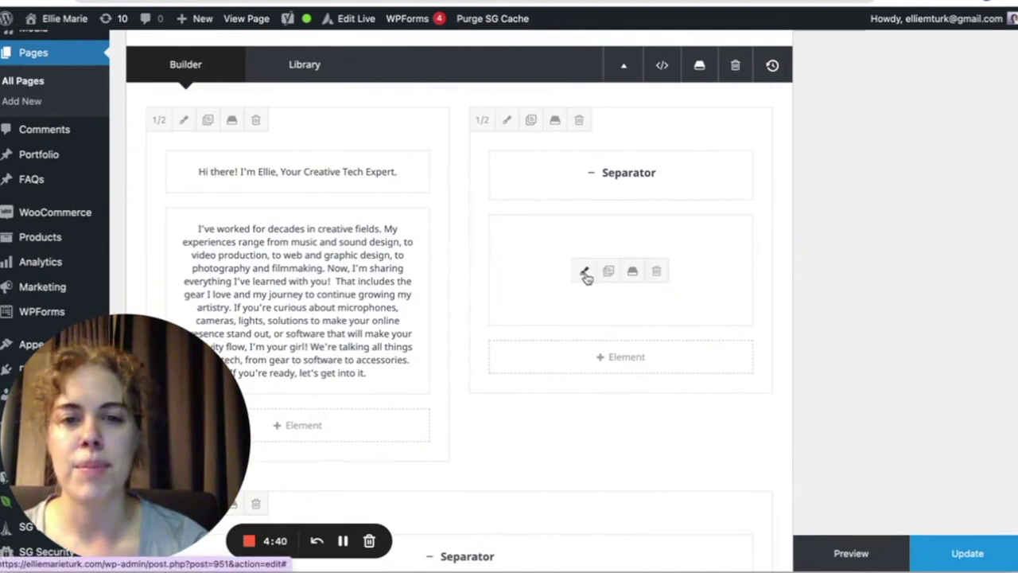
pyautogui.click(585, 273)
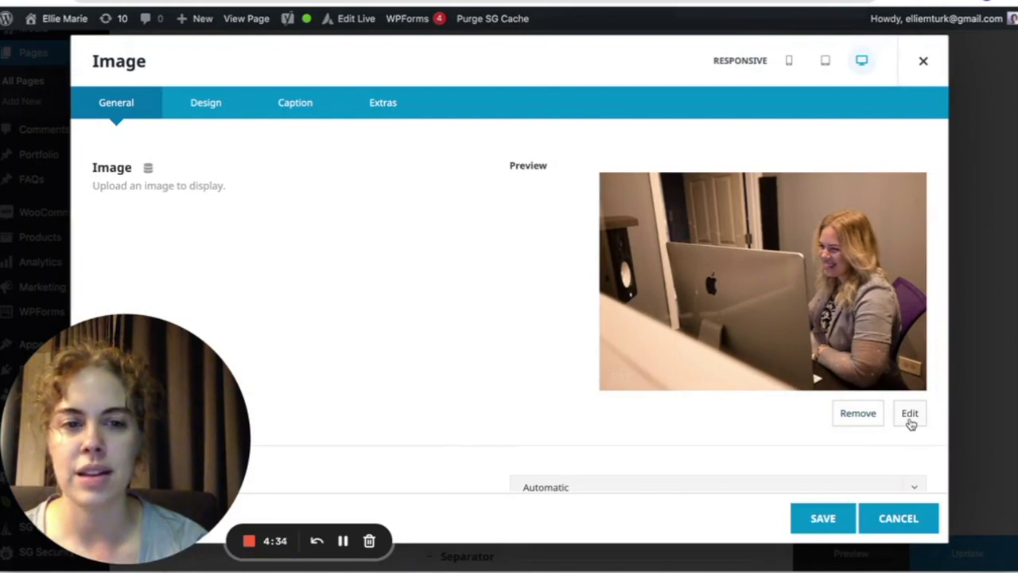
# Remove the current picture from the Image element and browse the media library for its replacement, loading more items
pyautogui.click(857, 414)
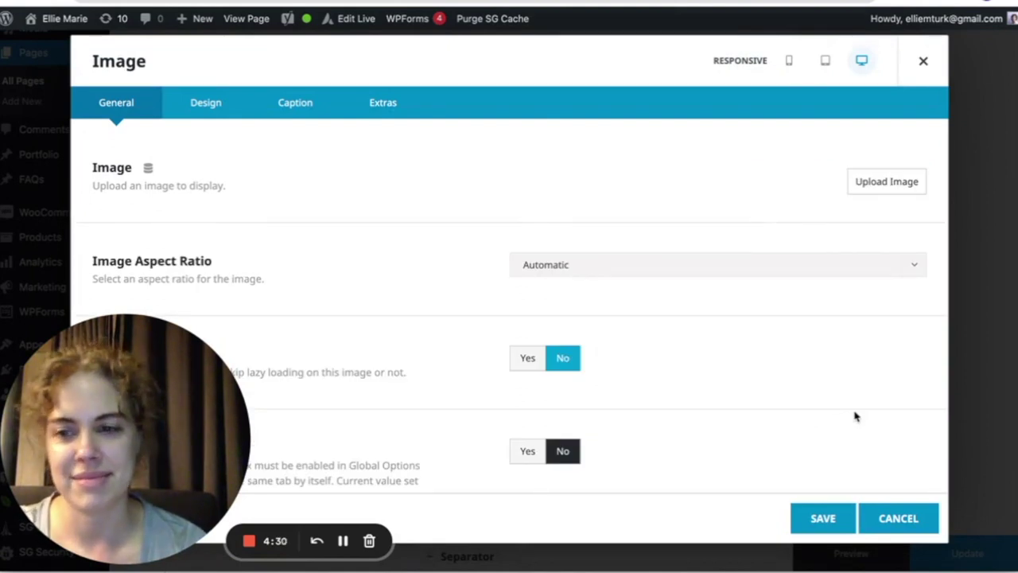
pyautogui.click(864, 195)
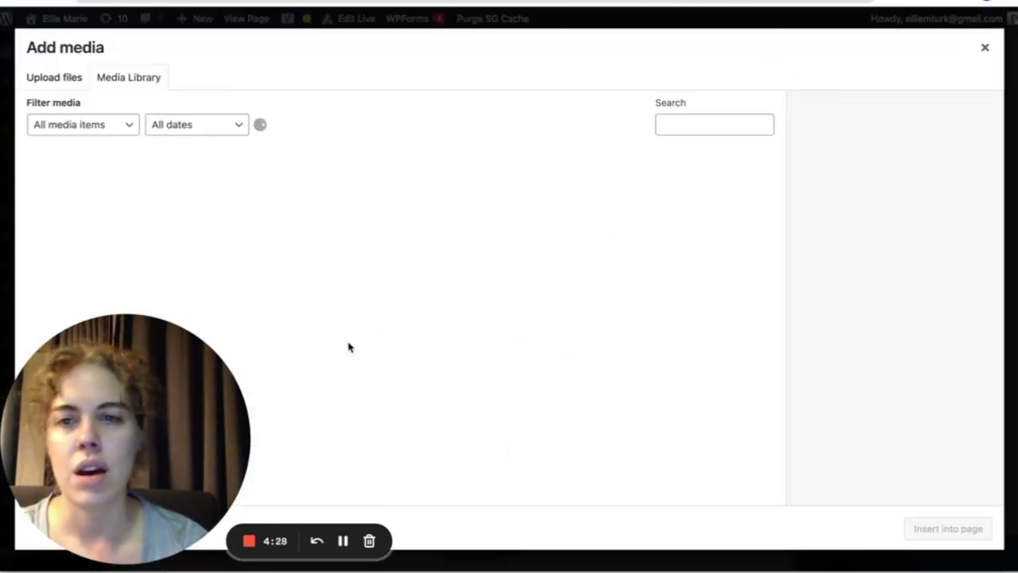
pyautogui.scroll(-10, 422, 366)
pyautogui.scroll(-10, 420, 366)
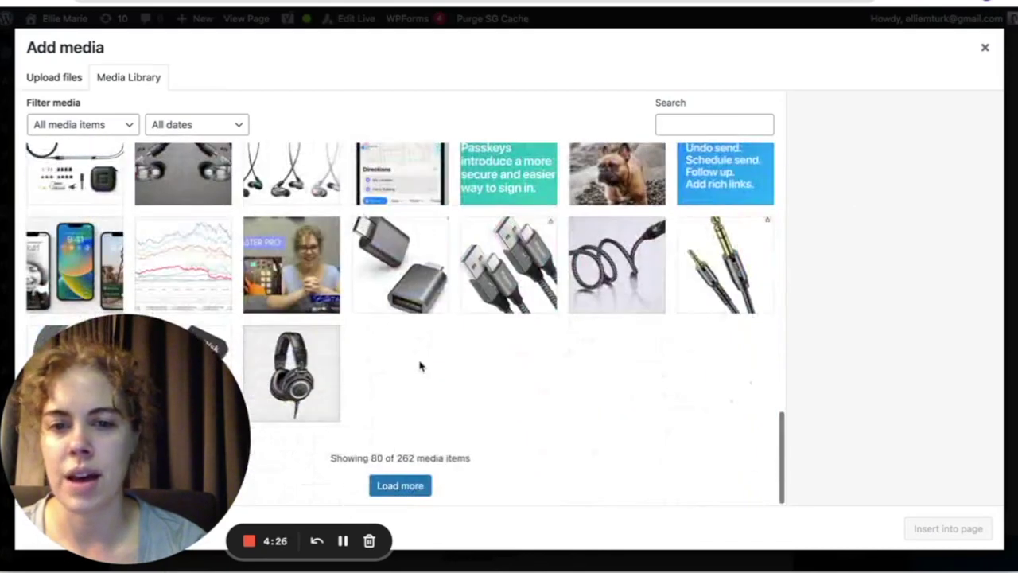
pyautogui.click(410, 486)
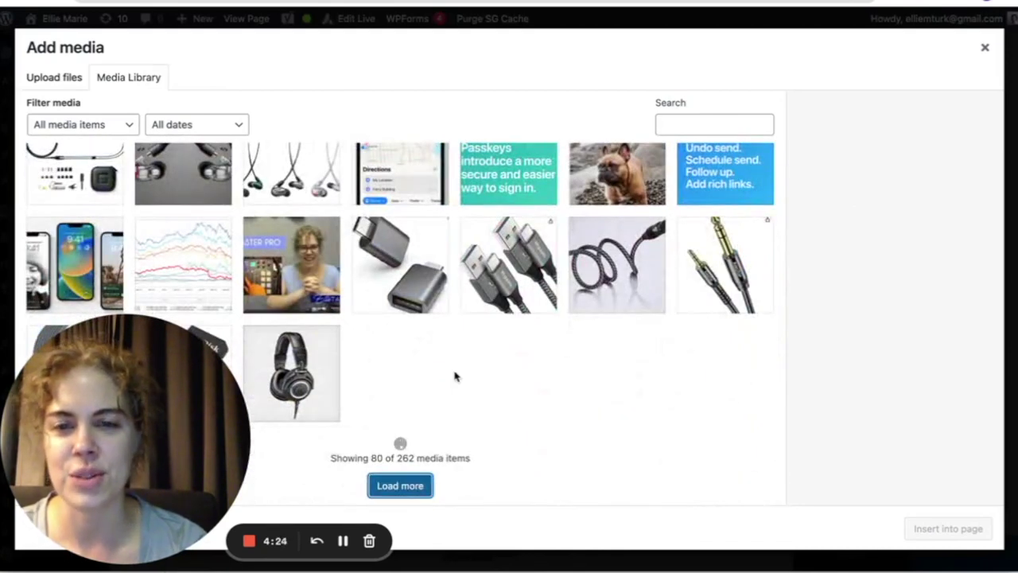
pyautogui.scroll(-3, 455, 377)
pyautogui.scroll(-15, 455, 377)
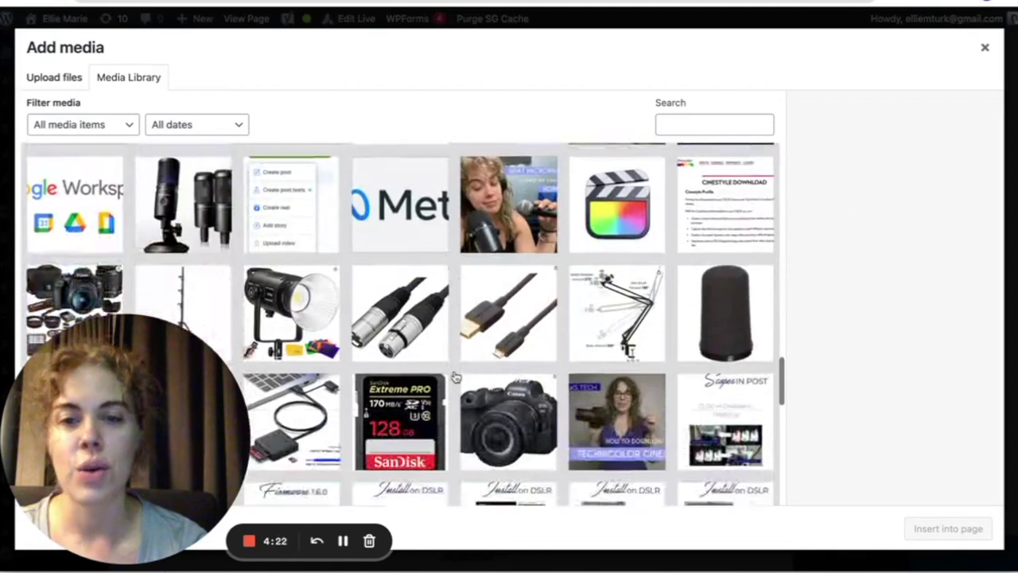
pyautogui.scroll(-5, 455, 377)
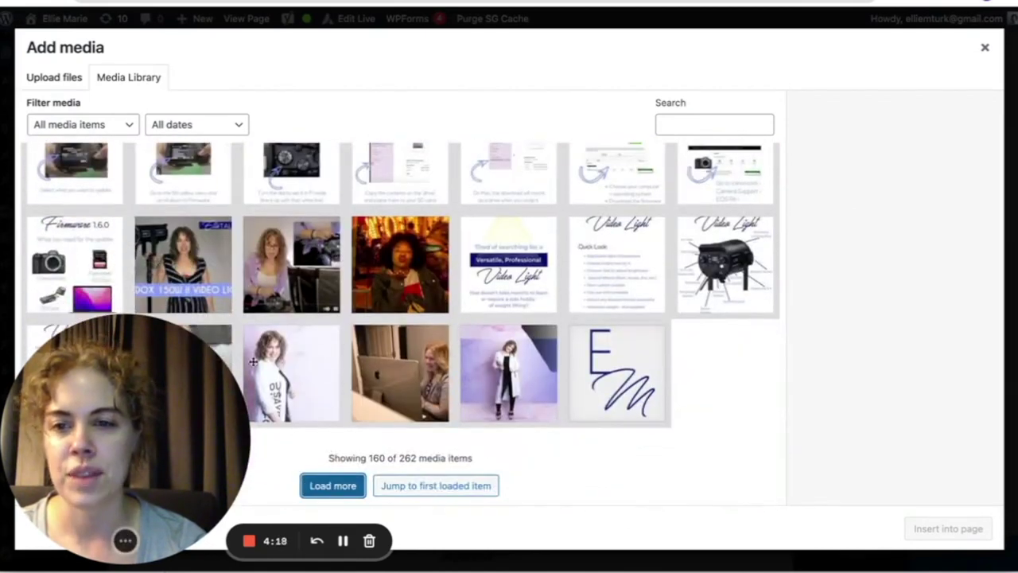
pyautogui.moveTo(182, 366); pyautogui.dragTo(718, 334)
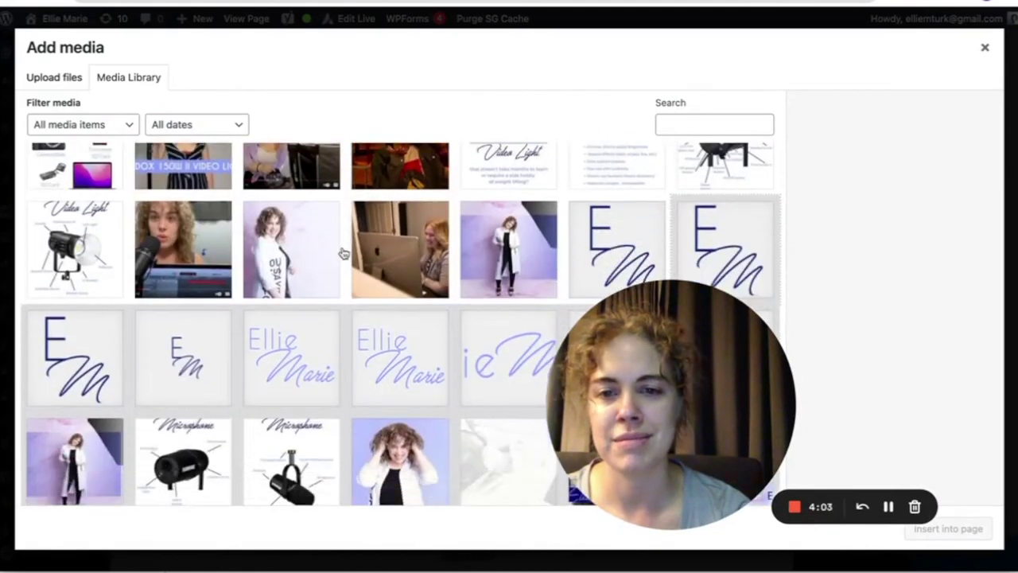
# Insert Ellie-In-Studio-1.jpg from the media library into the Image element
pyautogui.click(402, 240)
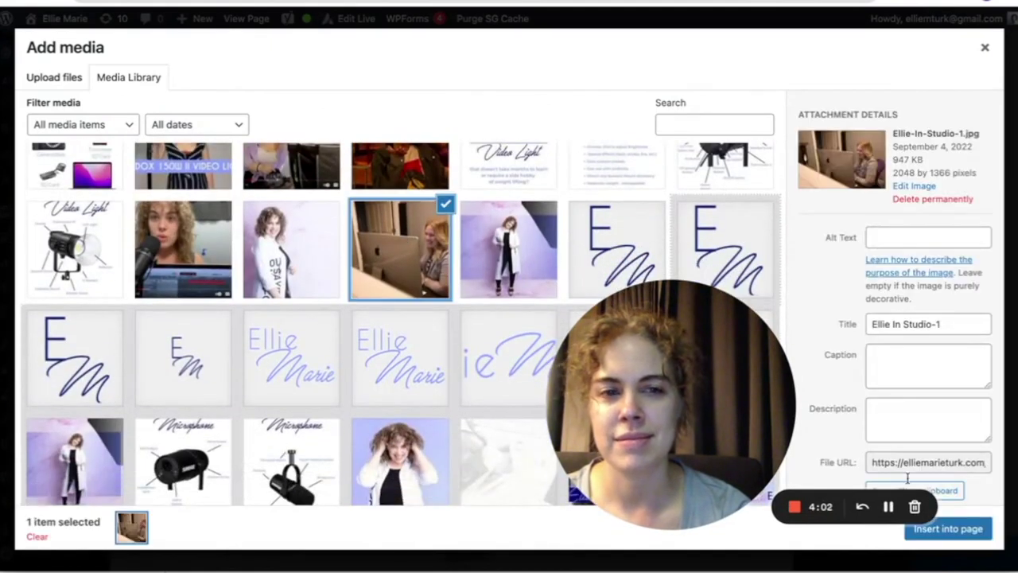
pyautogui.click(974, 531)
pyautogui.moveTo(718, 339); pyautogui.dragTo(106, 355)
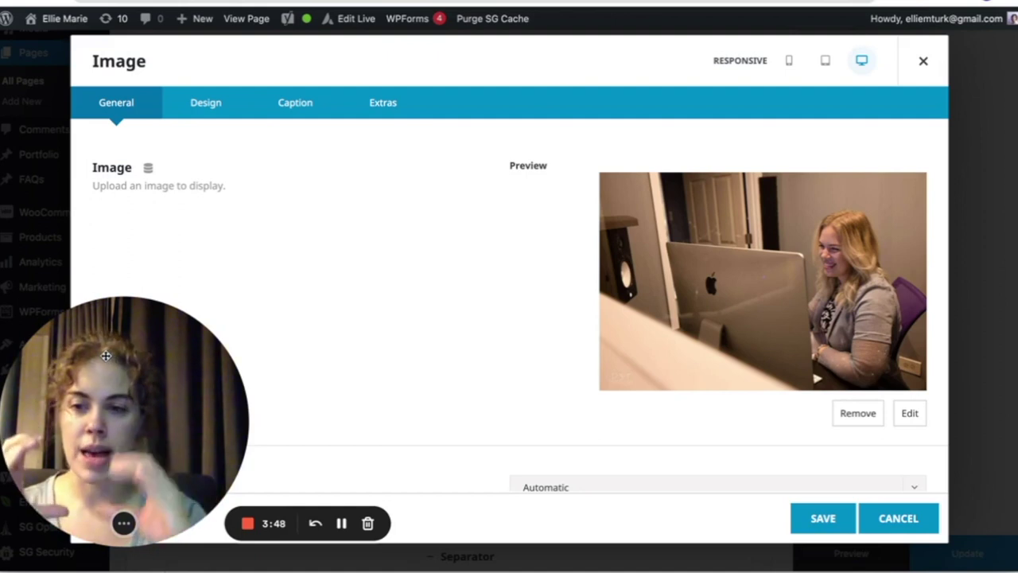
# Look through the Image Aspect Ratio choices and cancel the Image options without saving
pyautogui.scroll(-3, 573, 228)
pyautogui.click(575, 357)
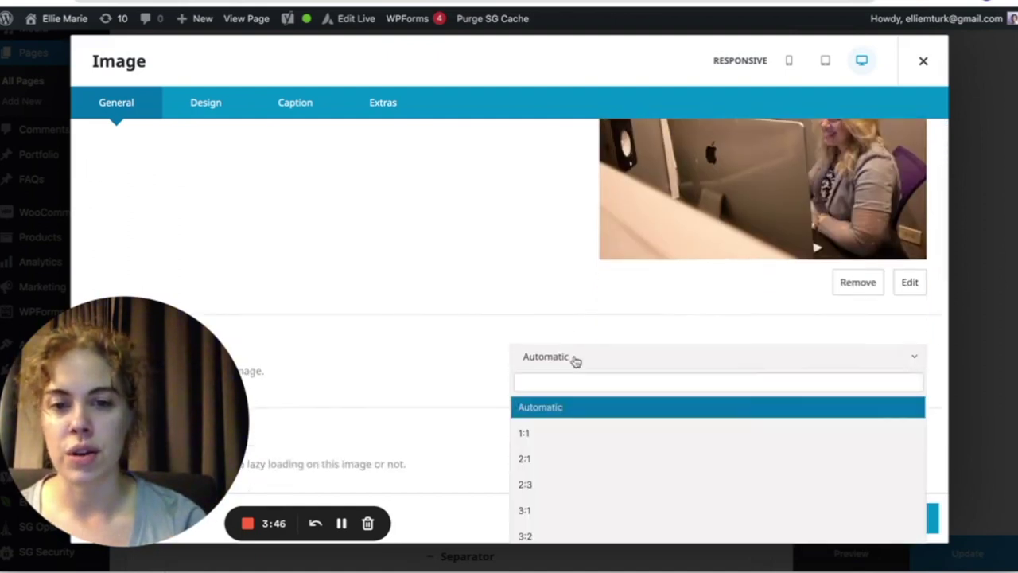
pyautogui.scroll(-1, 576, 360)
pyautogui.scroll(-1, 576, 362)
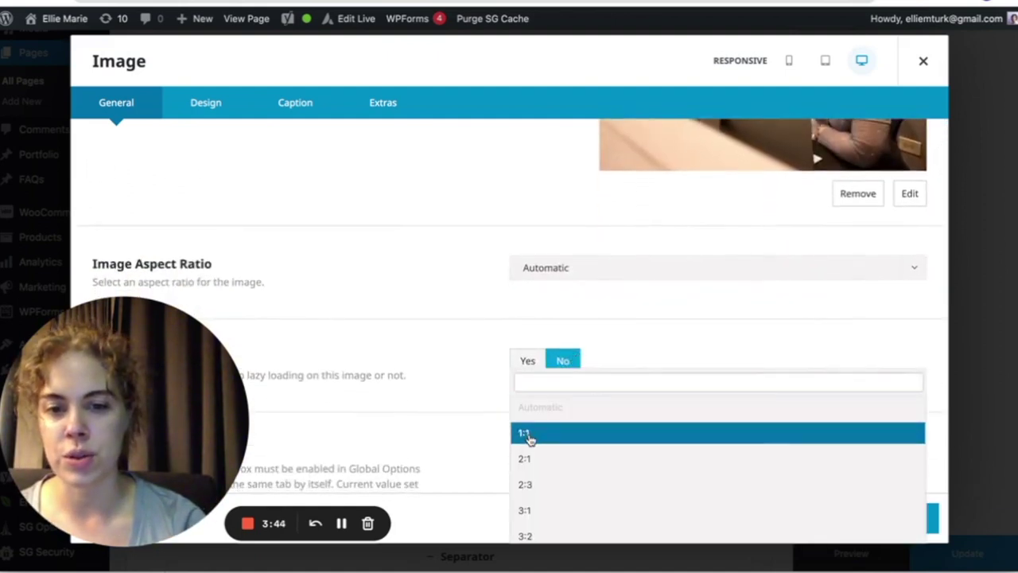
pyautogui.click(459, 277)
pyautogui.scroll(3, 460, 280)
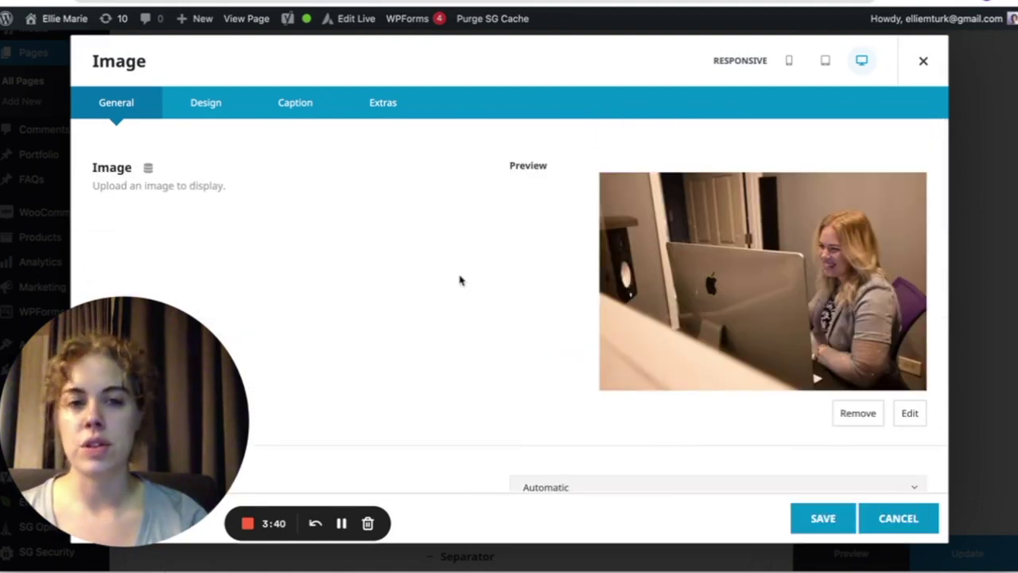
pyautogui.click(901, 519)
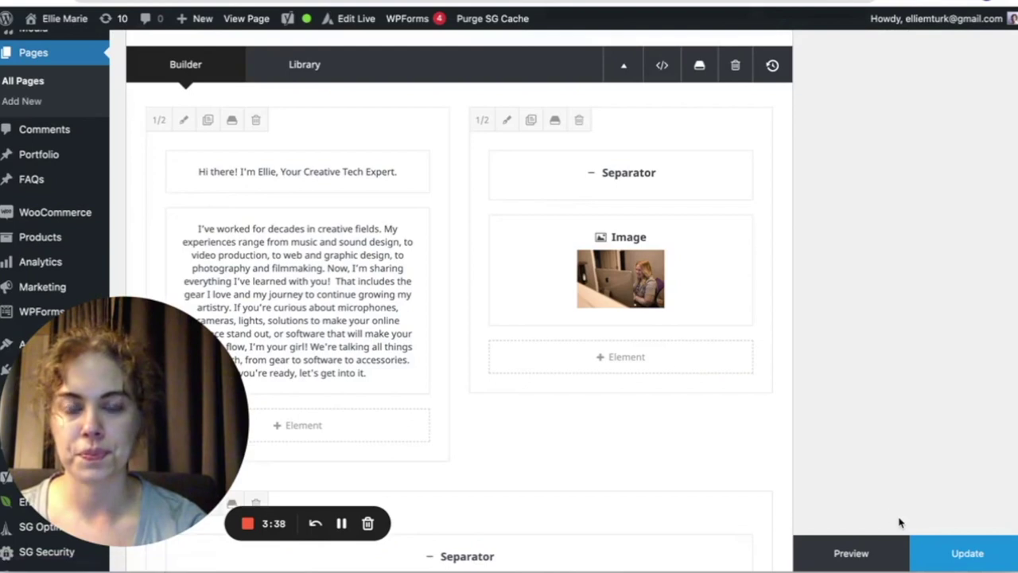
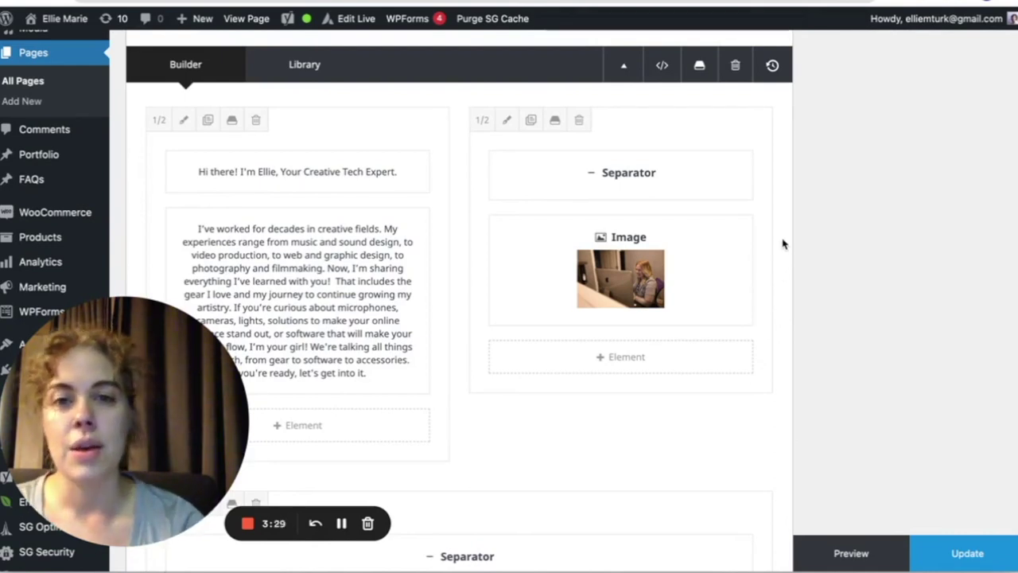
# Open the home page in the Avada Live editor
pyautogui.scroll(10, 784, 239)
pyautogui.click(319, 311)
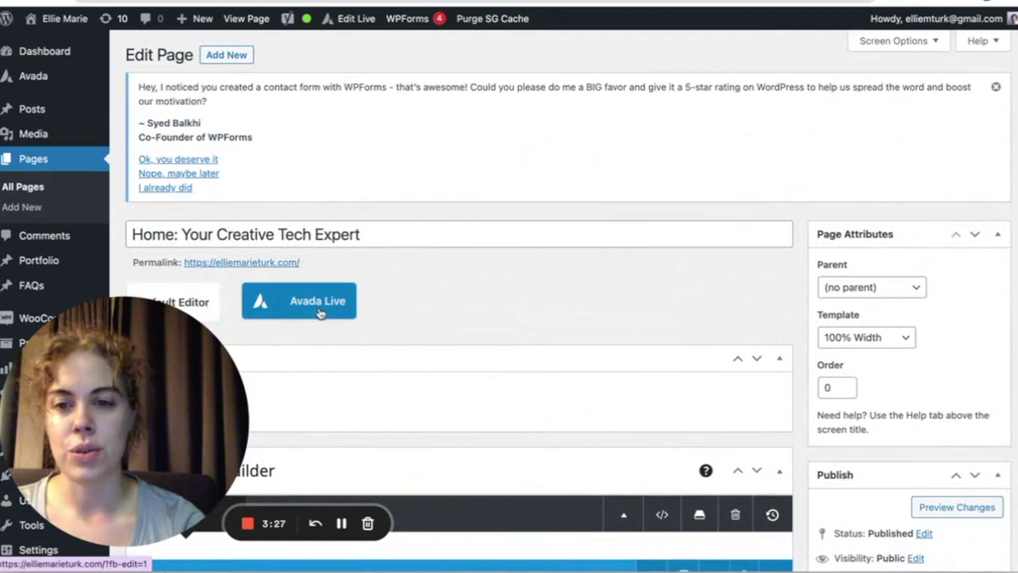
pyautogui.click(634, 89)
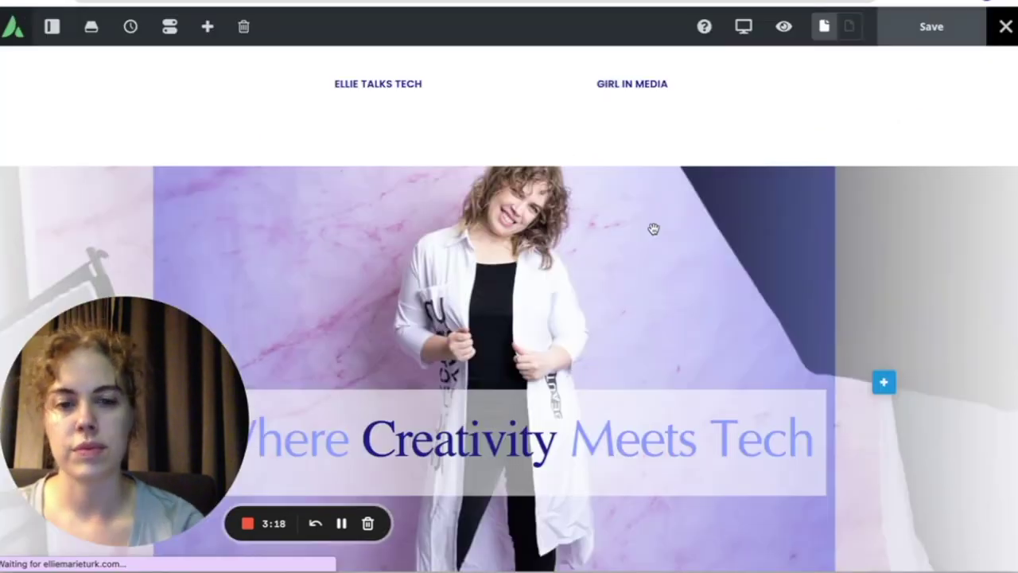
# Open the options of the studio image beside the "I've worked for decades in creative fields" text
pyautogui.scroll(-5, 652, 228)
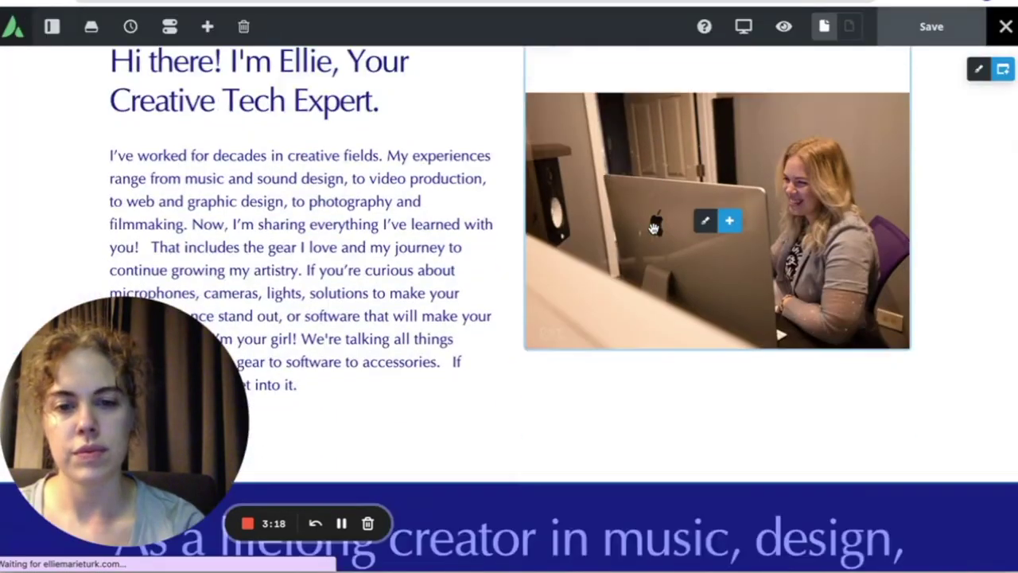
pyautogui.scroll(2, 653, 227)
pyautogui.scroll(3, 654, 229)
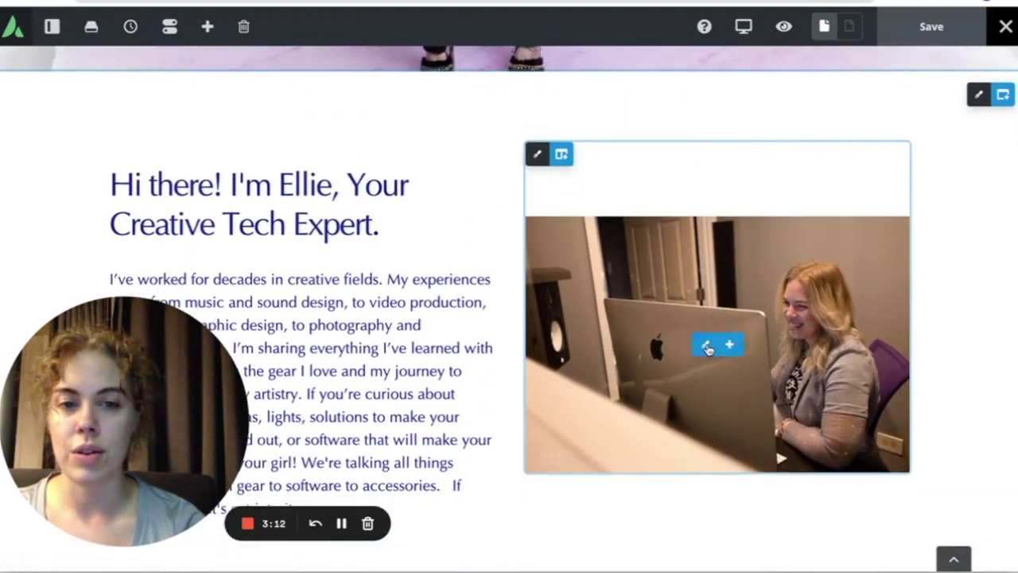
pyautogui.moveTo(707, 347)
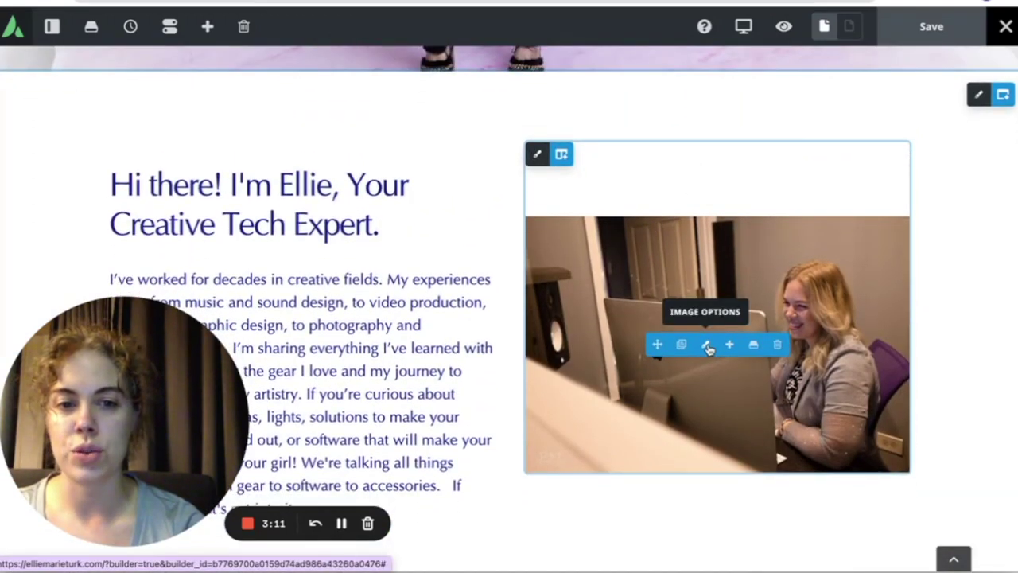
pyautogui.click(707, 346)
pyautogui.moveTo(94, 374); pyautogui.dragTo(458, 470)
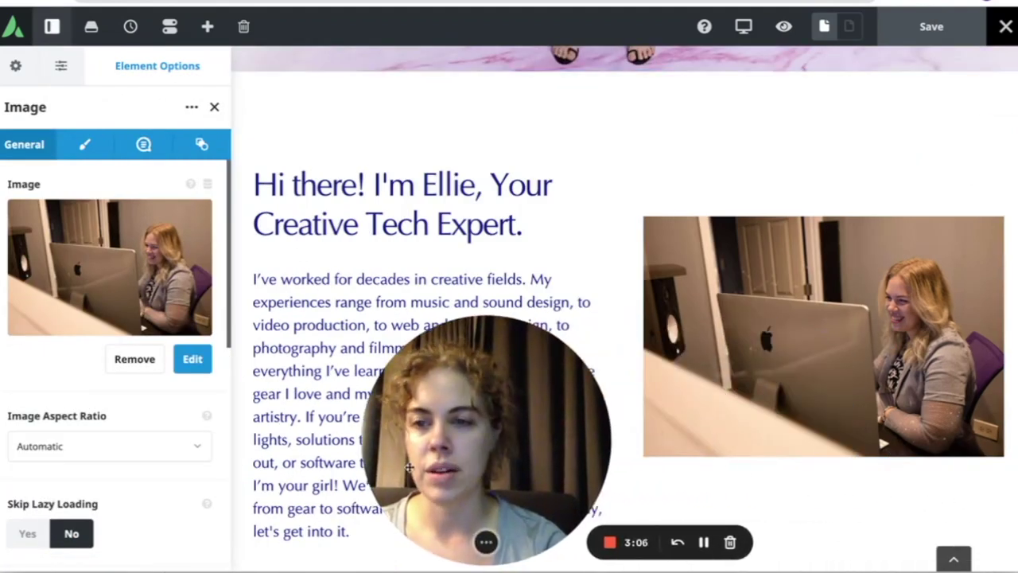
# Set the studio image's aspect ratio to 1:1
pyautogui.scroll(-1, 93, 398)
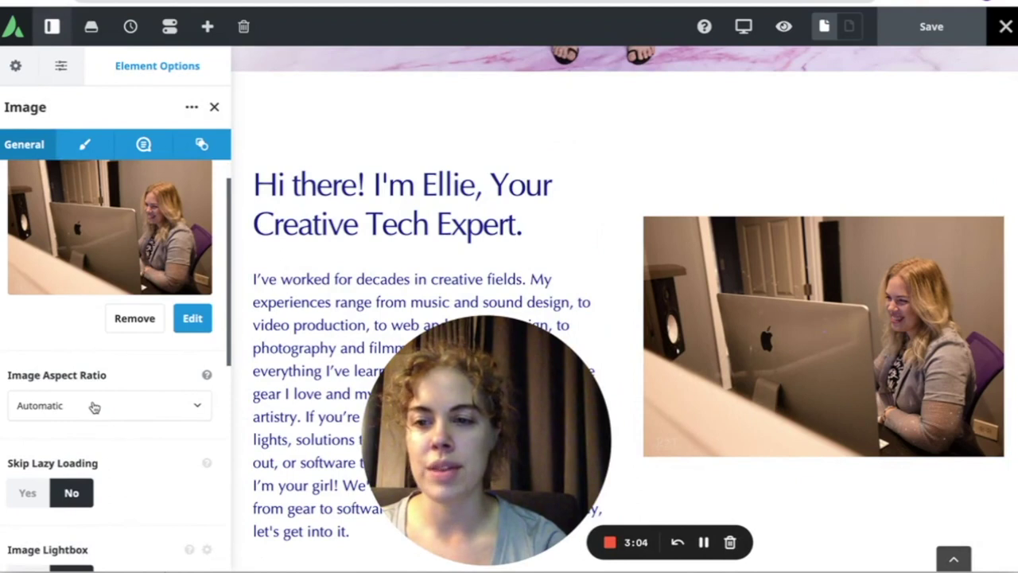
pyautogui.click(92, 406)
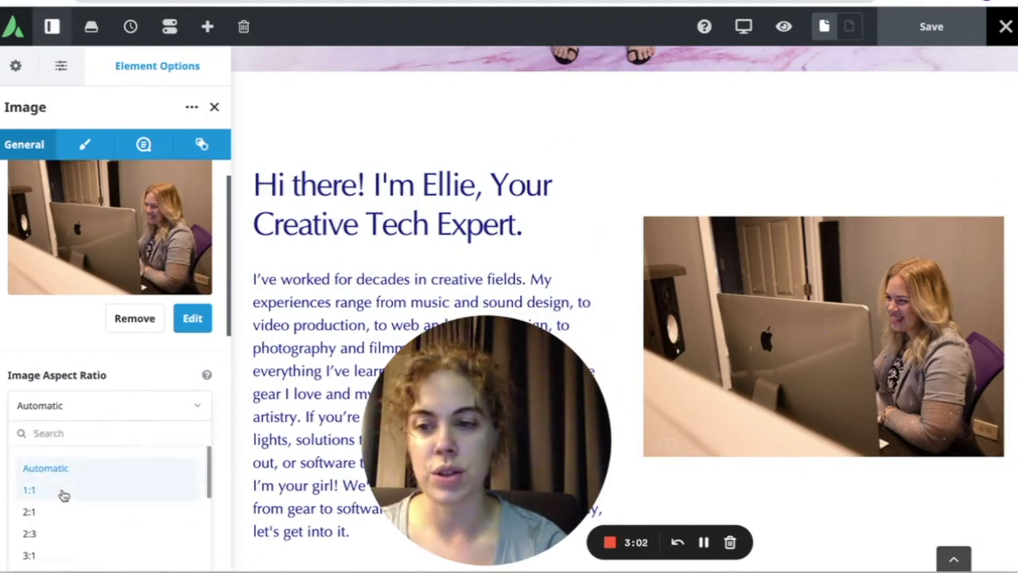
pyautogui.click(30, 490)
pyautogui.scroll(-3, 889, 252)
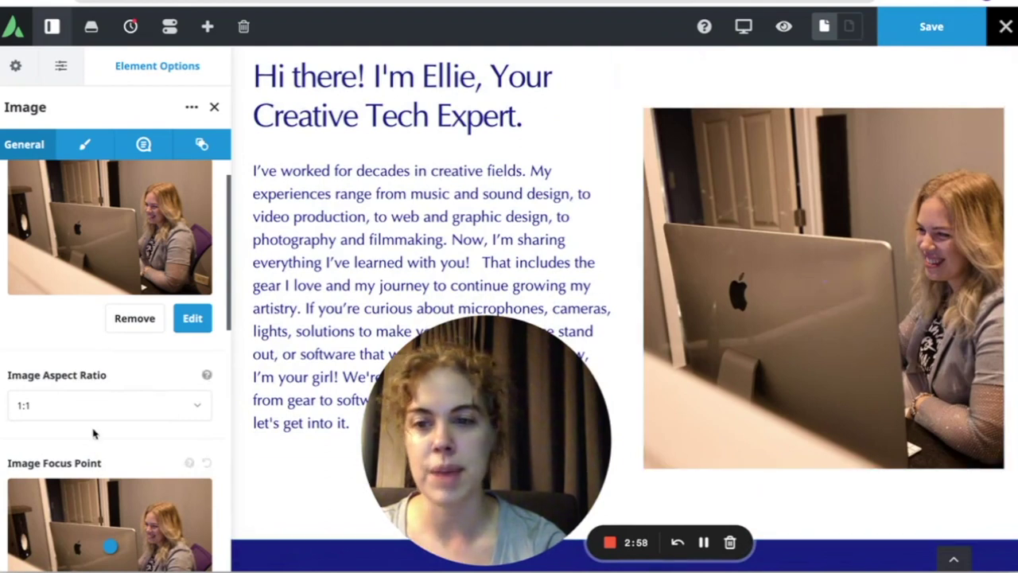
# Review the Image Focus Point setting and set the studio image's aspect ratio to 9:16
pyautogui.scroll(-1, 93, 431)
pyautogui.scroll(-2, 93, 430)
pyautogui.scroll(1, 93, 417)
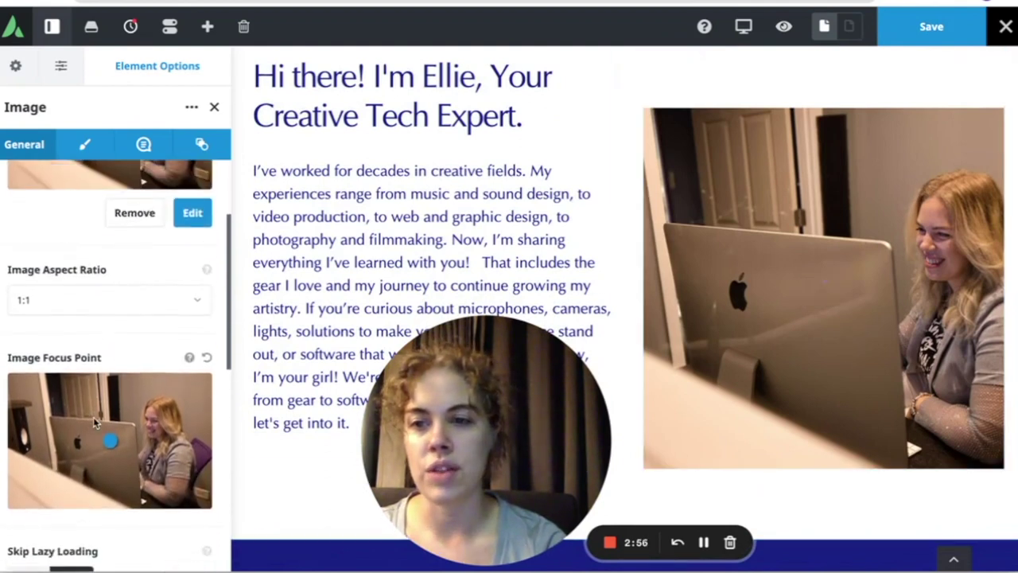
pyautogui.click(107, 307)
pyautogui.scroll(-2, 120, 416)
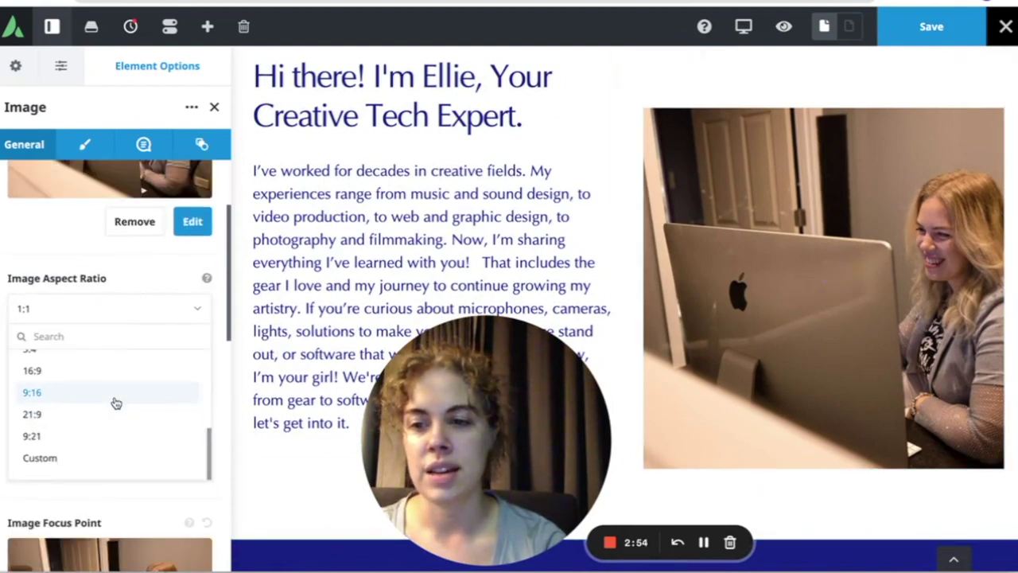
pyautogui.click(115, 402)
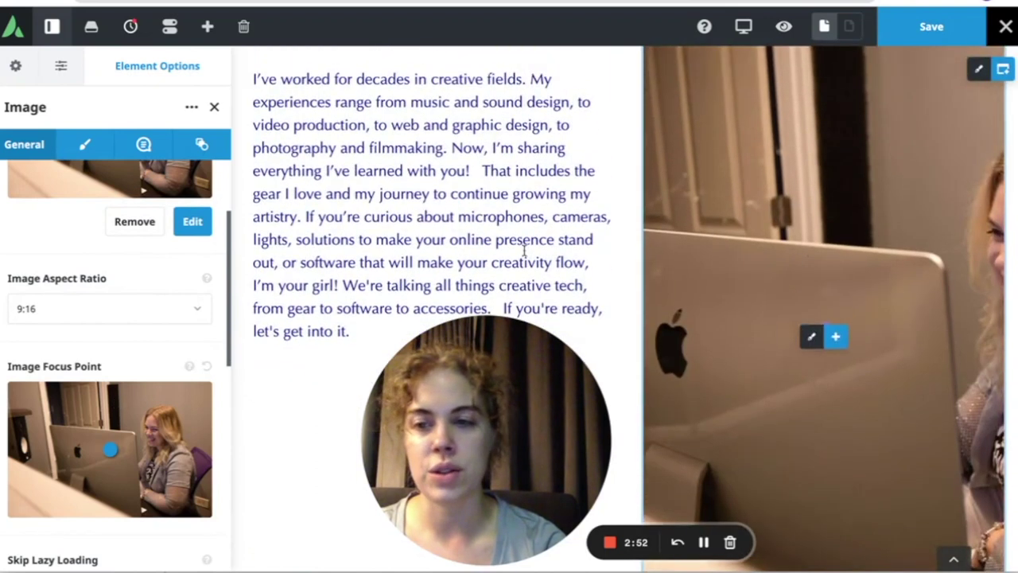
# Switch the studio image to a Custom aspect ratio and set its value to 90
pyautogui.click(123, 311)
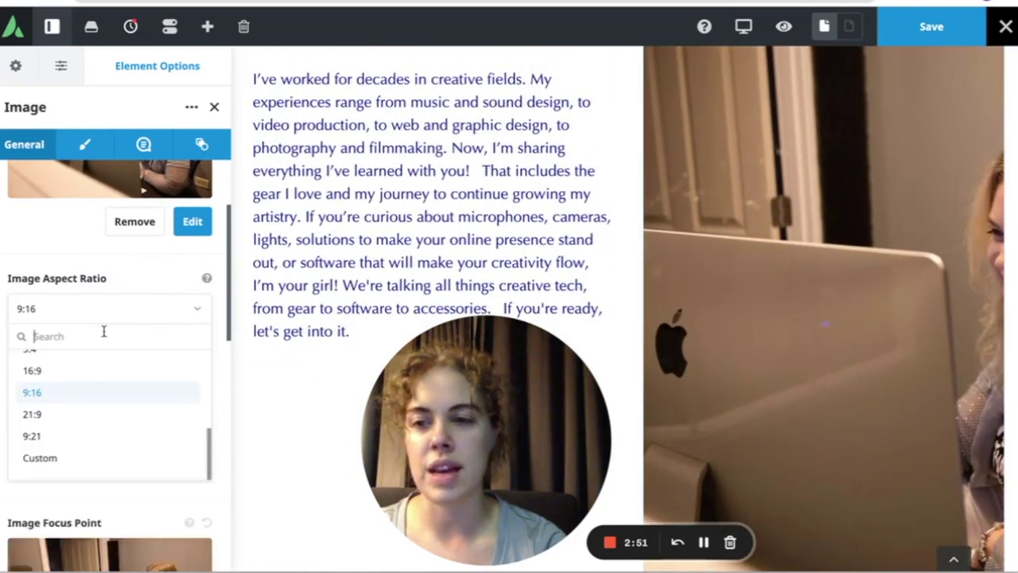
pyautogui.click(98, 460)
pyautogui.moveTo(93, 395); pyautogui.dragTo(90, 395)
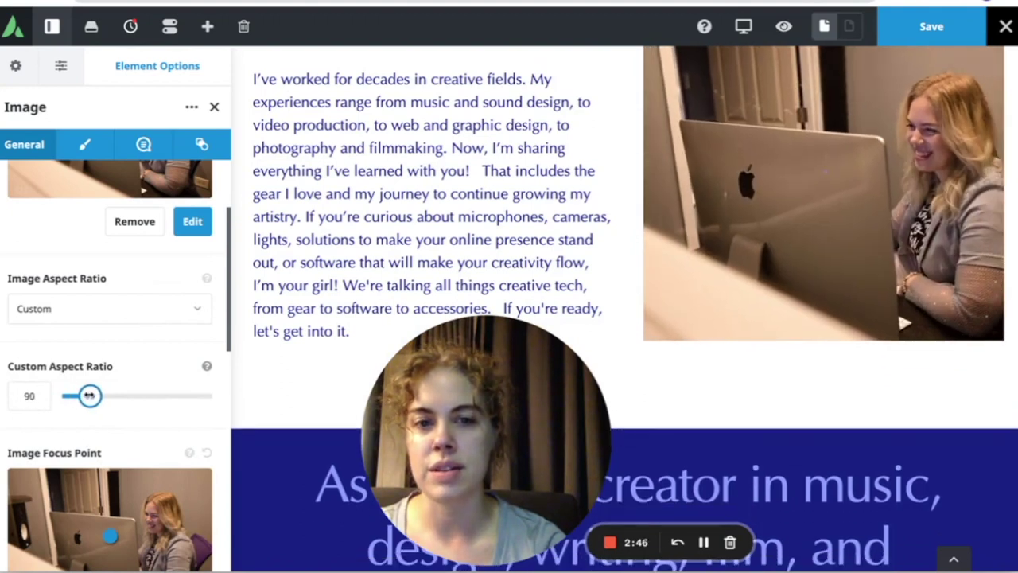
# Review the custom-cropped studio image beside the introduction text and save the page
pyautogui.scroll(2, 118, 295)
pyautogui.scroll(2, 374, 171)
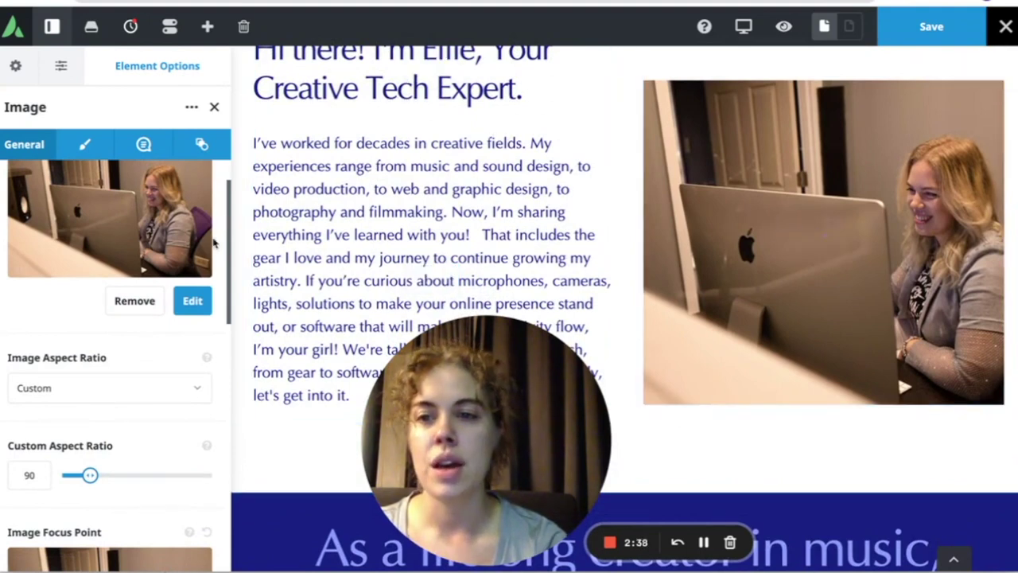
pyautogui.scroll(1, 137, 302)
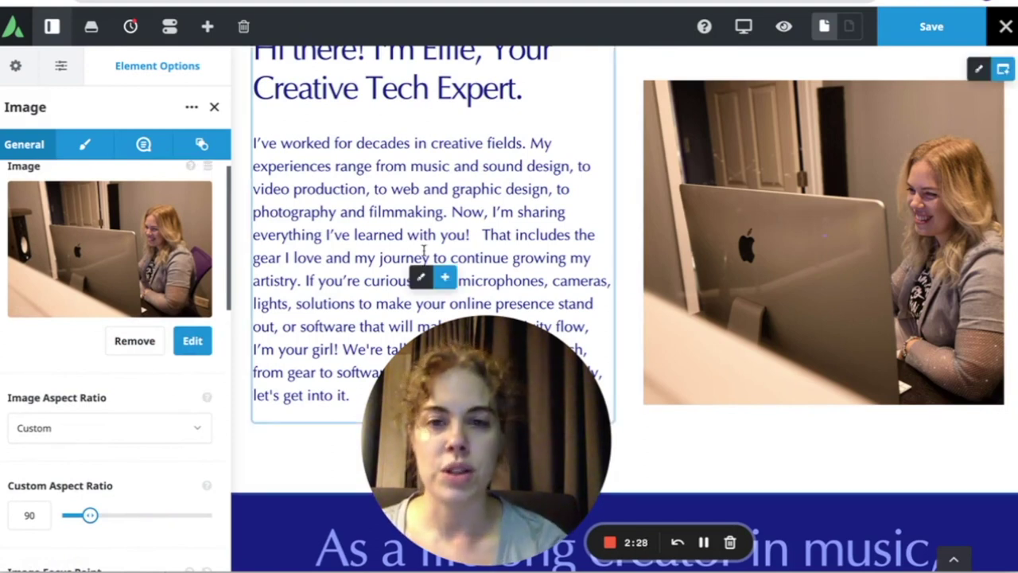
pyautogui.click(933, 30)
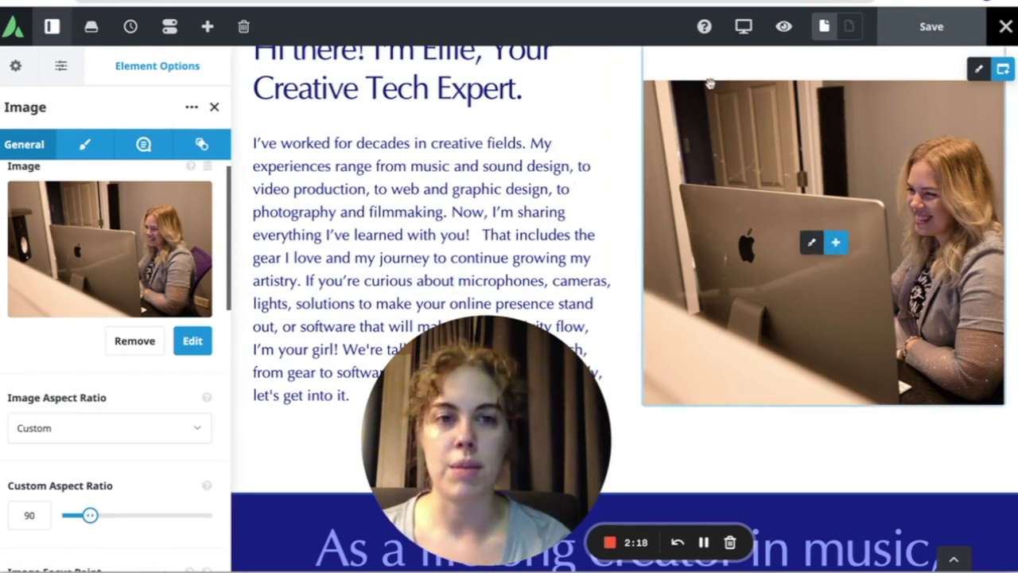
# Switch the live editor to the mobile view and check how the introduction text and studio image are laid out
pyautogui.click(743, 32)
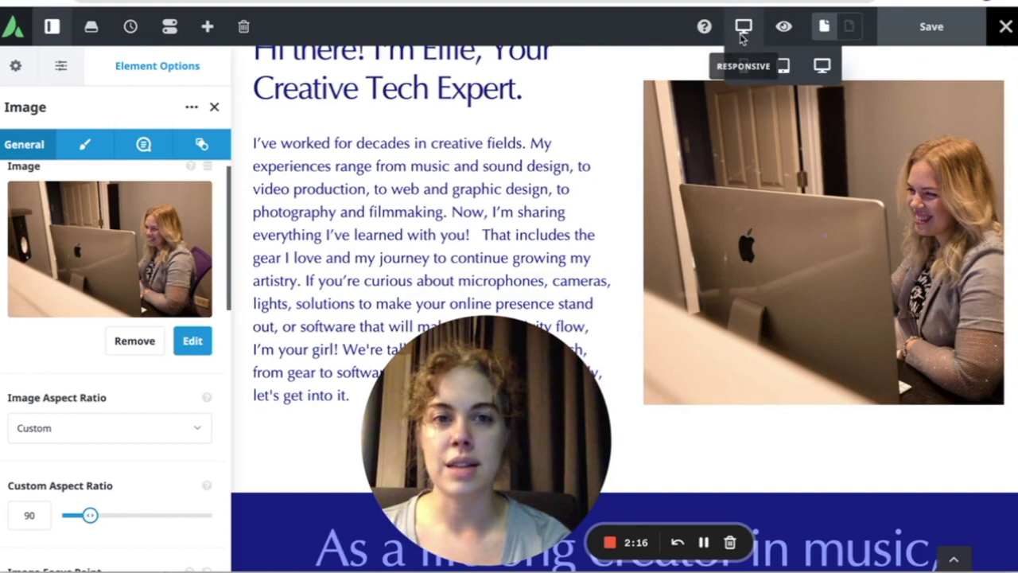
pyautogui.click(743, 65)
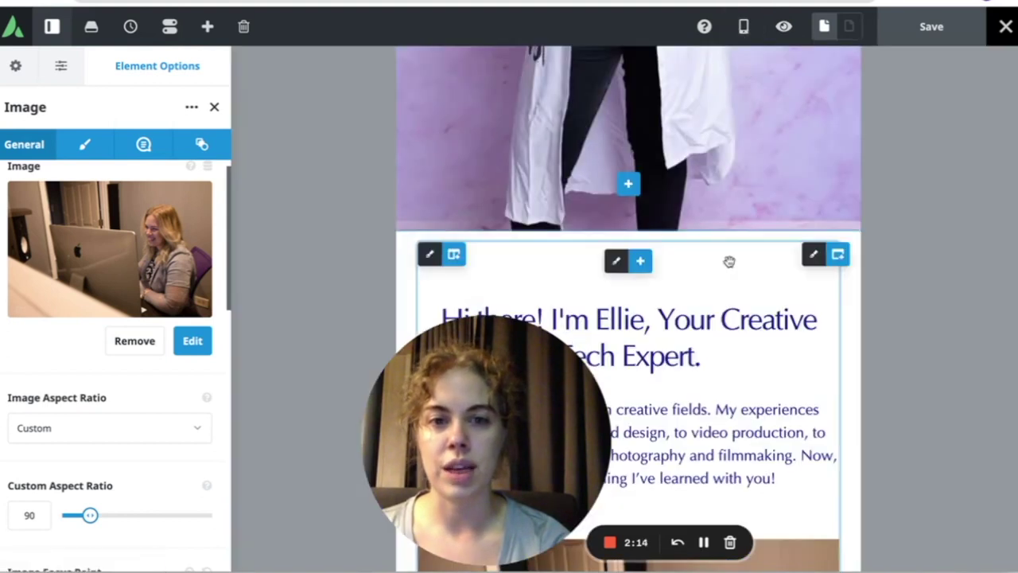
pyautogui.scroll(-3, 727, 203)
pyautogui.moveTo(489, 431); pyautogui.dragTo(239, 430)
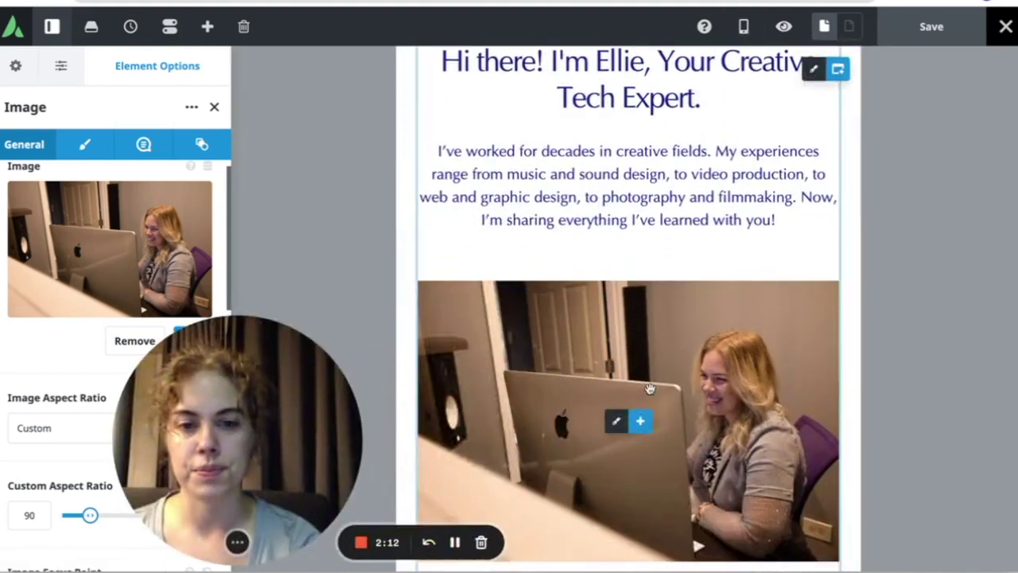
pyautogui.scroll(-1, 650, 388)
pyautogui.scroll(2, 649, 388)
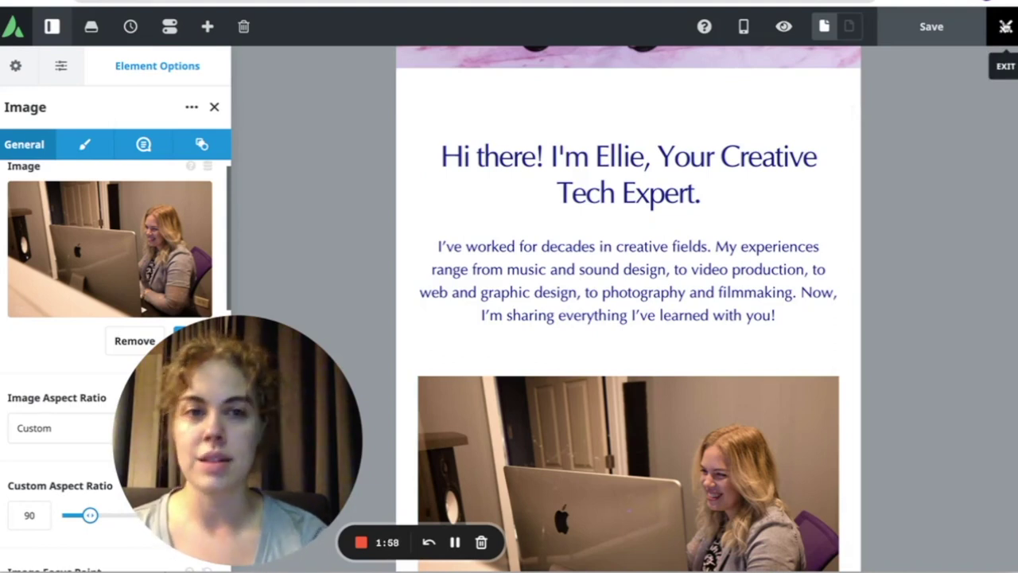
# Switch the live editor to the tablet view and check how the header, introduction text and studio image are laid out
pyautogui.scroll(3, 752, 289)
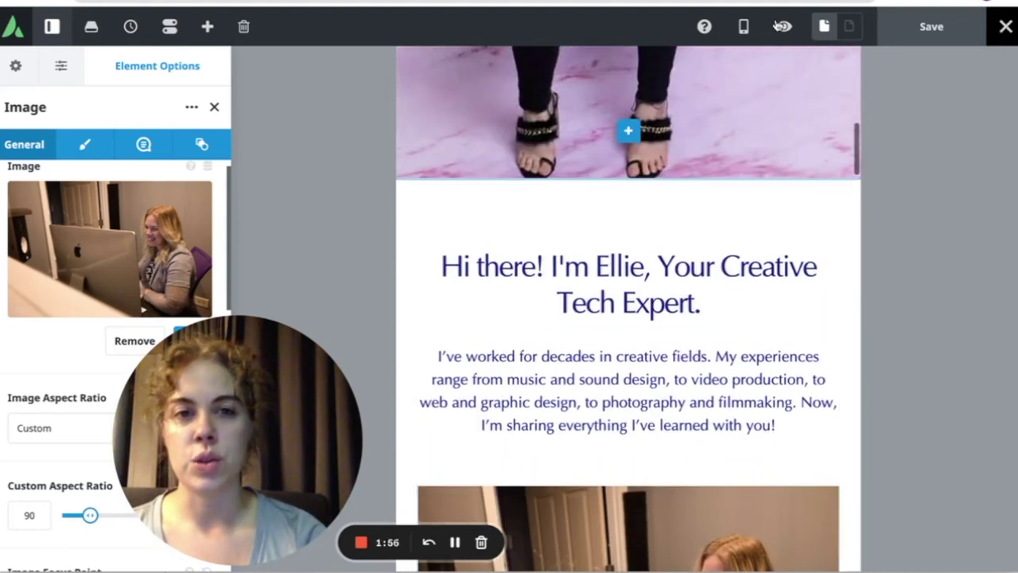
pyautogui.scroll(5, 720, 166)
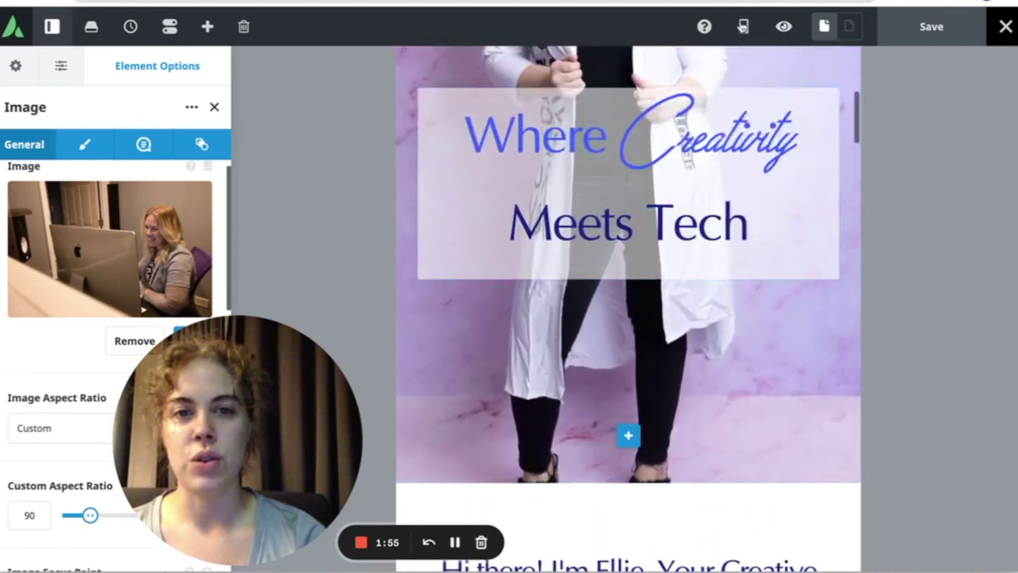
pyautogui.click(746, 32)
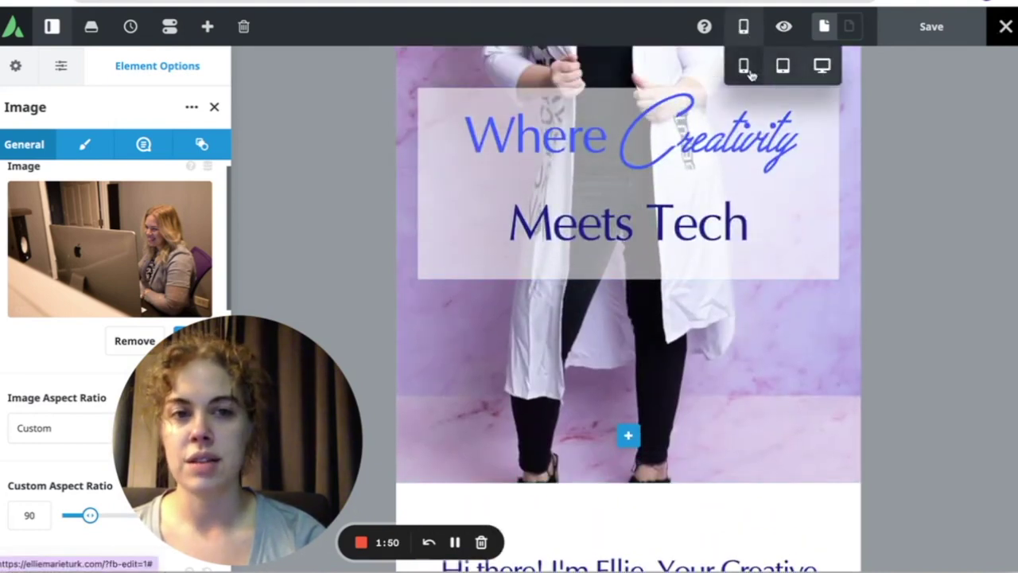
pyautogui.click(786, 68)
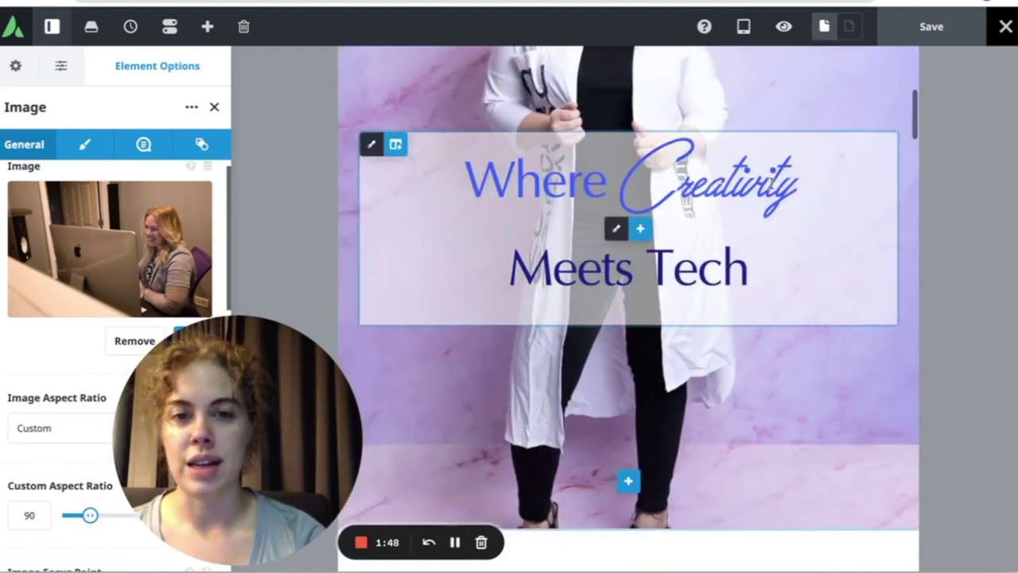
pyautogui.scroll(-10, 771, 184)
pyautogui.scroll(-3, 771, 183)
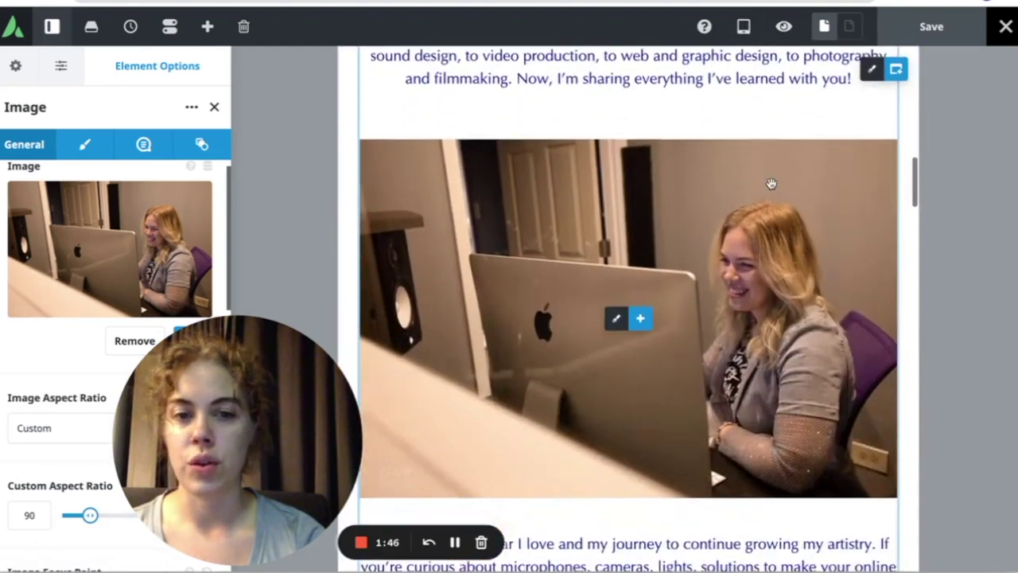
# Exit the live editor to the page back-end and open the settings of the studio image element beside the introduction text
pyautogui.click(1006, 27)
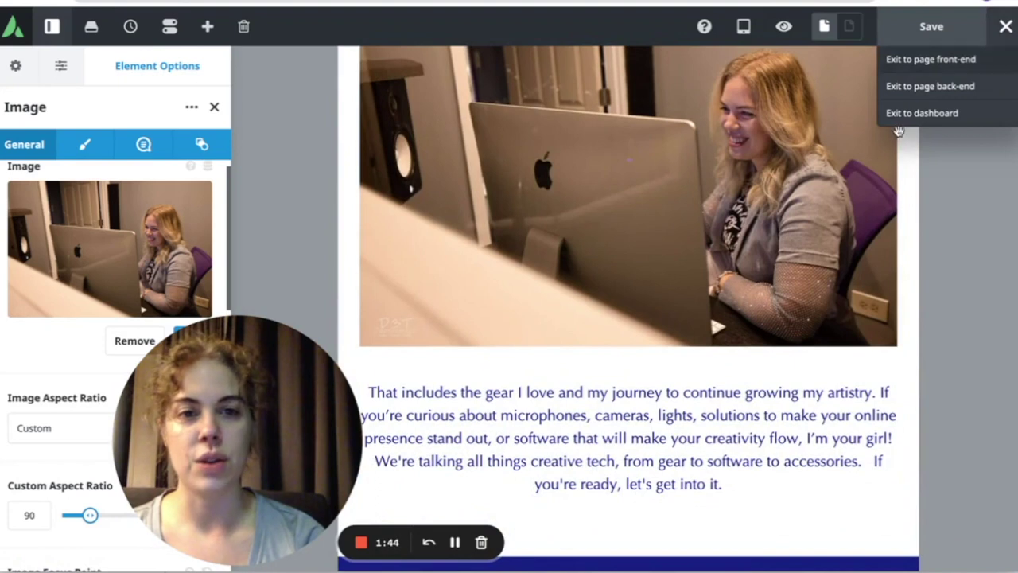
pyautogui.click(912, 88)
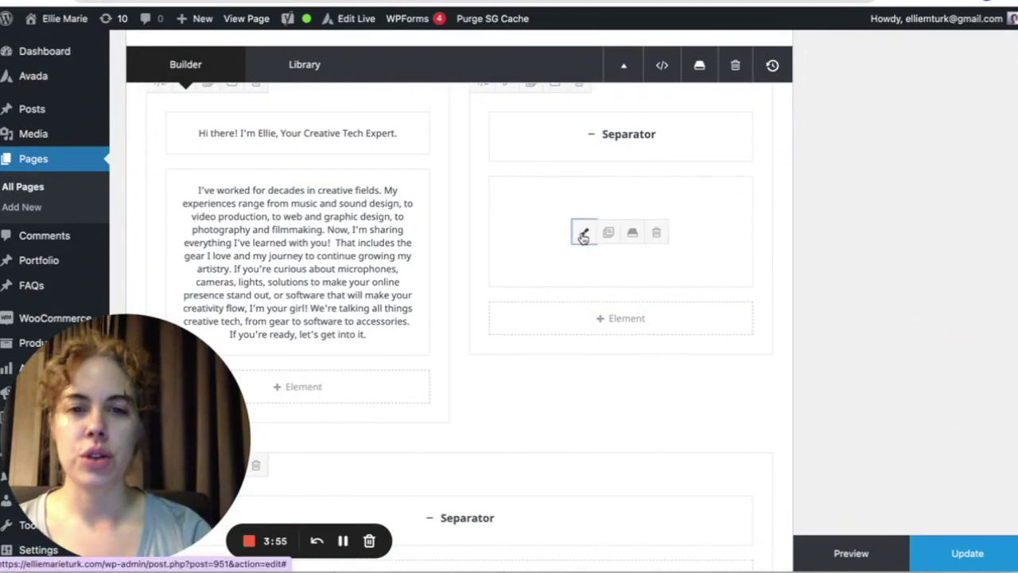
pyautogui.click(583, 235)
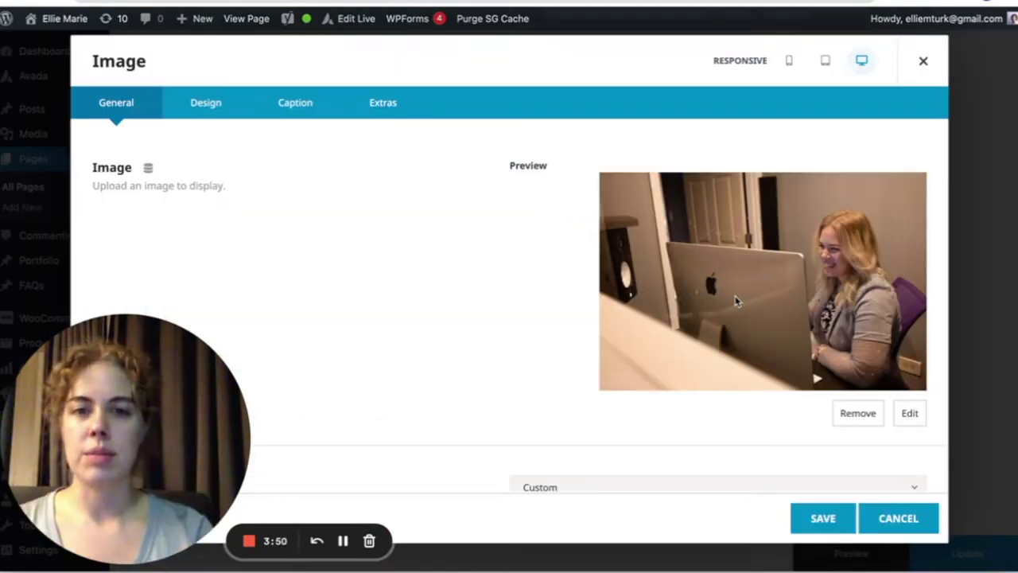
# Open the website in the browser and set the studio image's Image Link URL to the site's home page address
pyautogui.scroll(-3, 445, 355)
pyautogui.scroll(3, 427, 128)
pyautogui.scroll(-5, 397, 297)
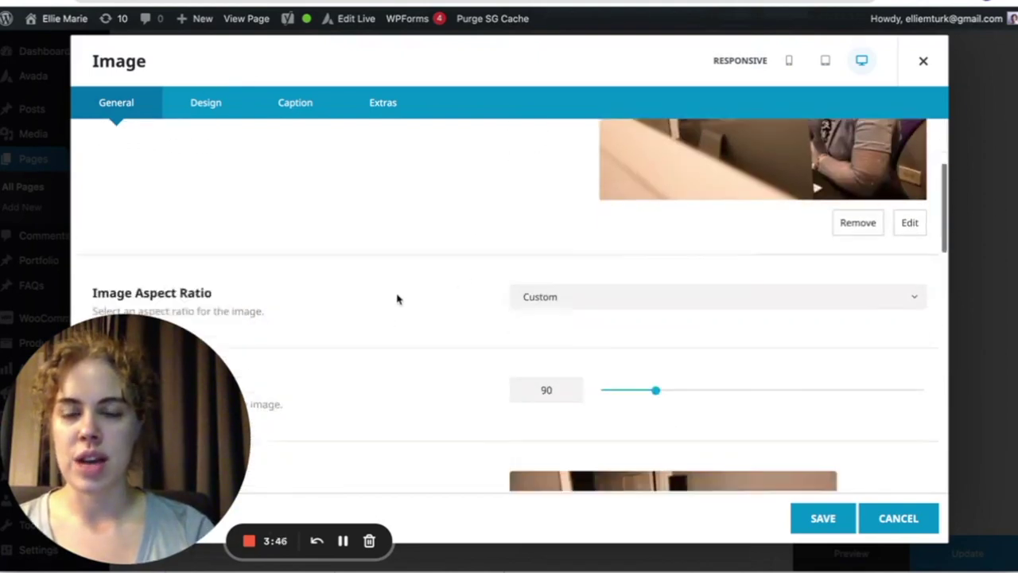
pyautogui.scroll(-5, 398, 298)
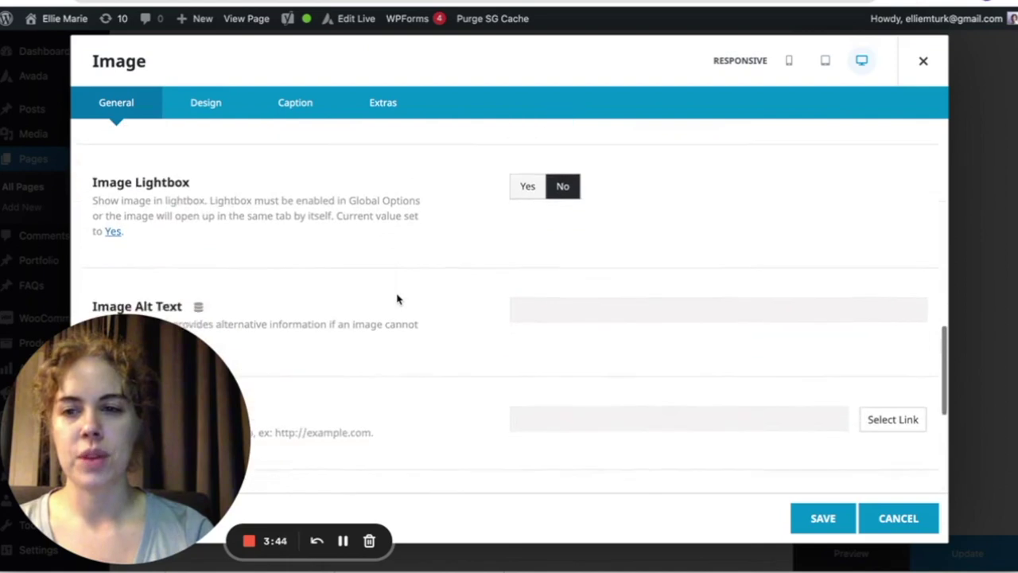
pyautogui.scroll(-2, 398, 299)
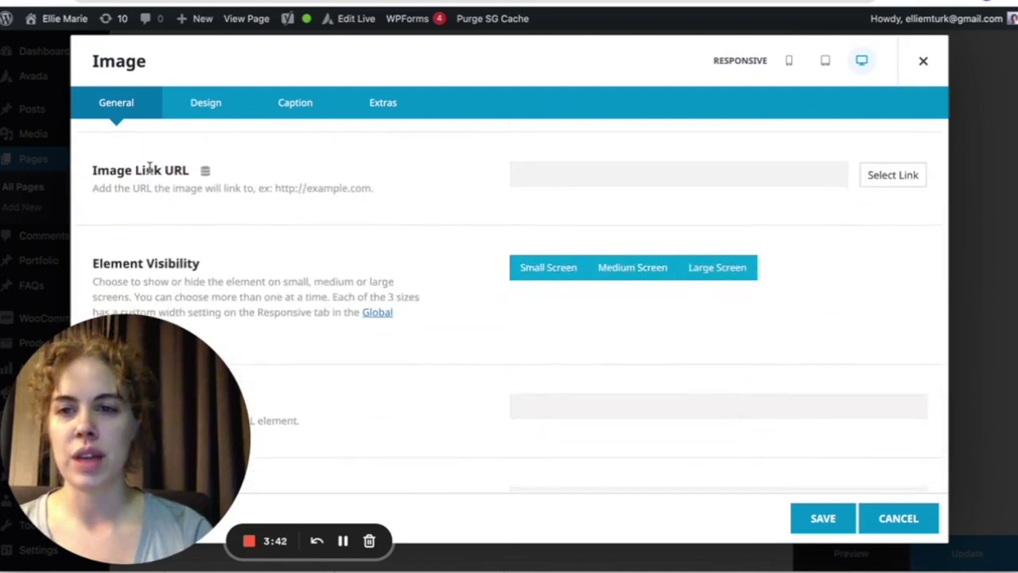
pyautogui.click(529, 178)
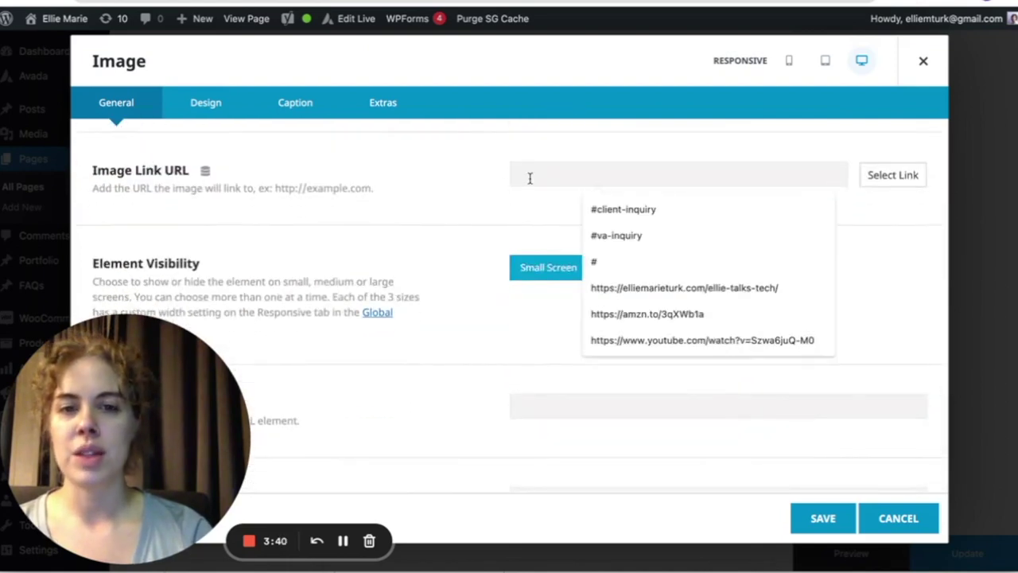
pyautogui.click(434, 221)
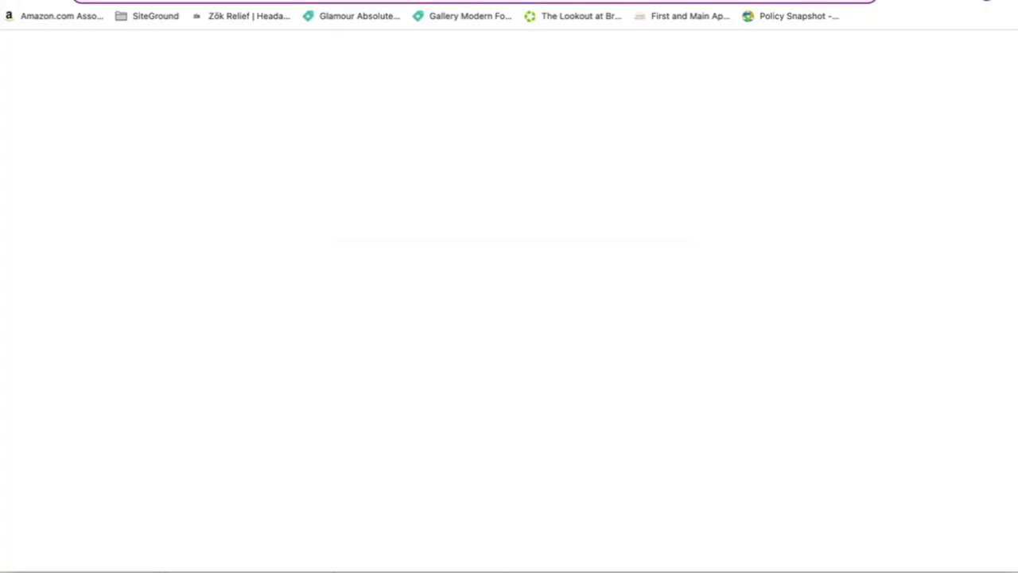
pyautogui.write('el')
pyautogui.press('Return')
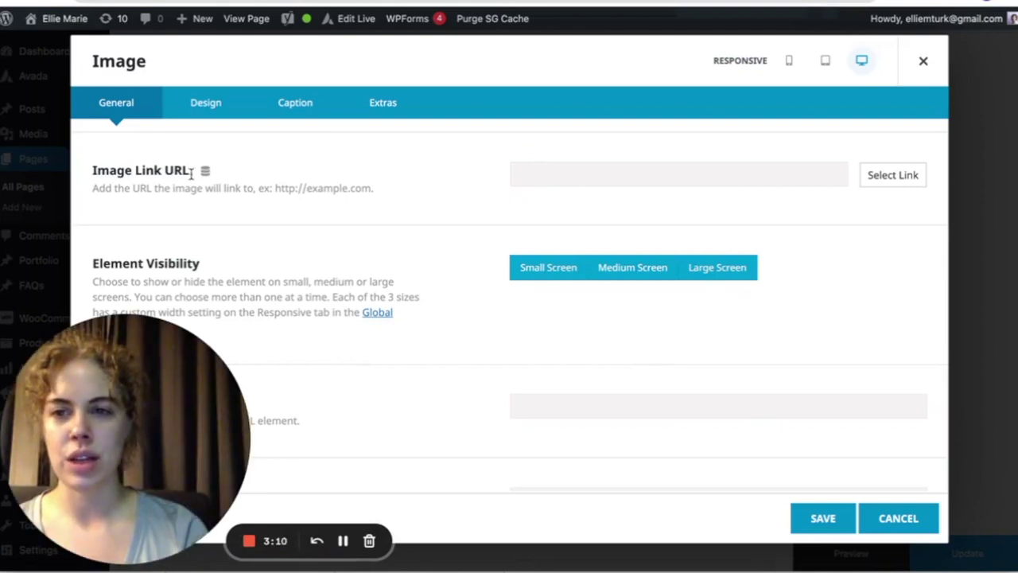
pyautogui.click(538, 170)
pyautogui.write('https://elliemarieturk.com/')
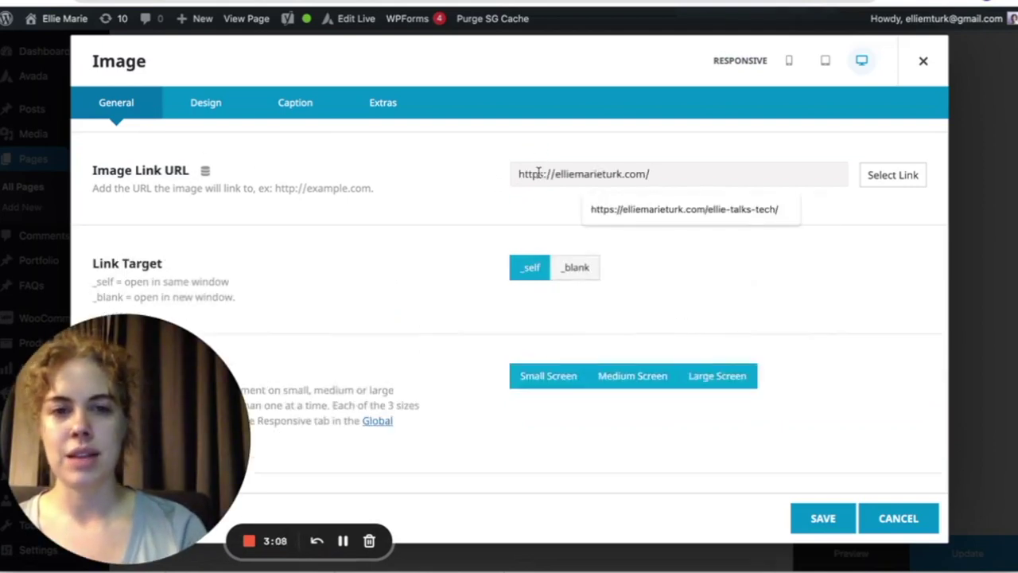
pyautogui.click(881, 247)
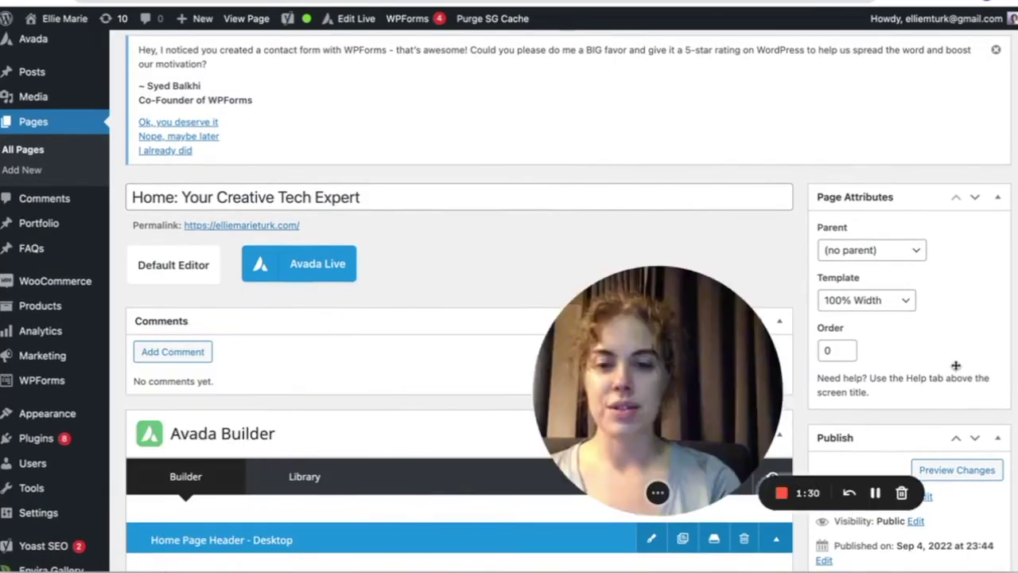
# Examine how the Home Page Header - Desktop and Home Page Header - Mobile containers are arranged in the Avada Builder layout
pyautogui.scroll(-4, 501, 345)
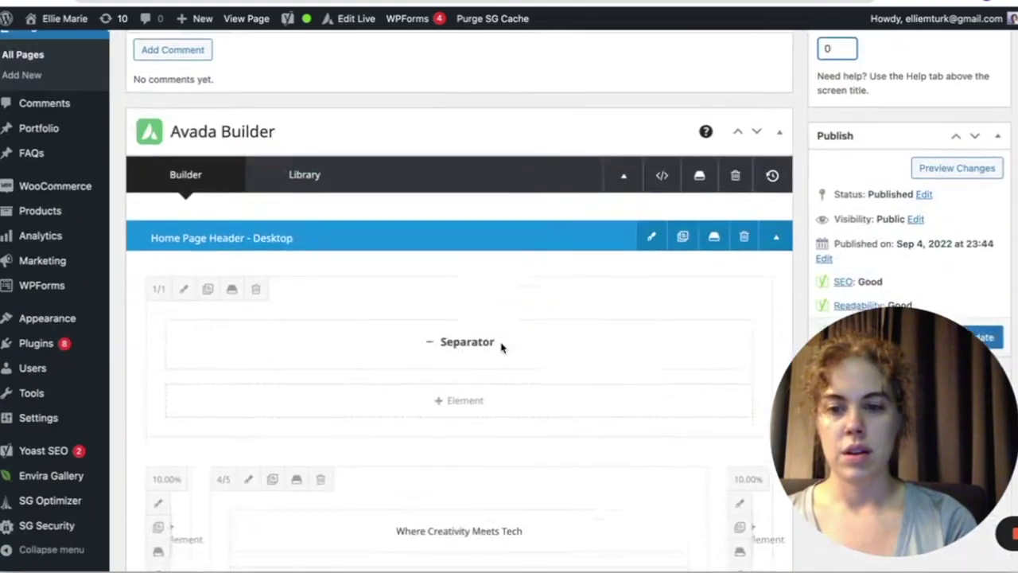
pyautogui.scroll(-2, 533, 231)
pyautogui.scroll(2, 534, 230)
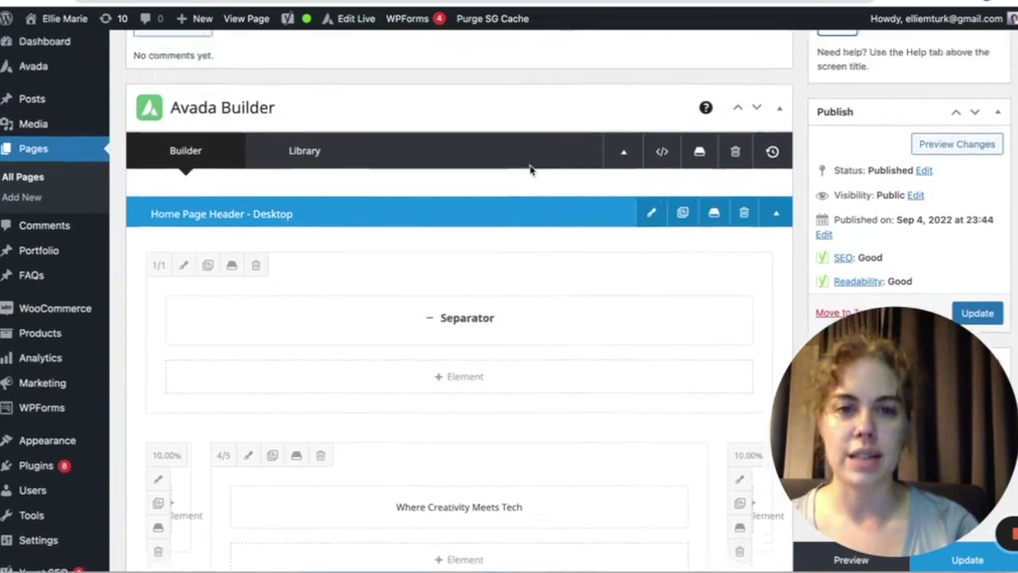
pyautogui.scroll(-2, 528, 186)
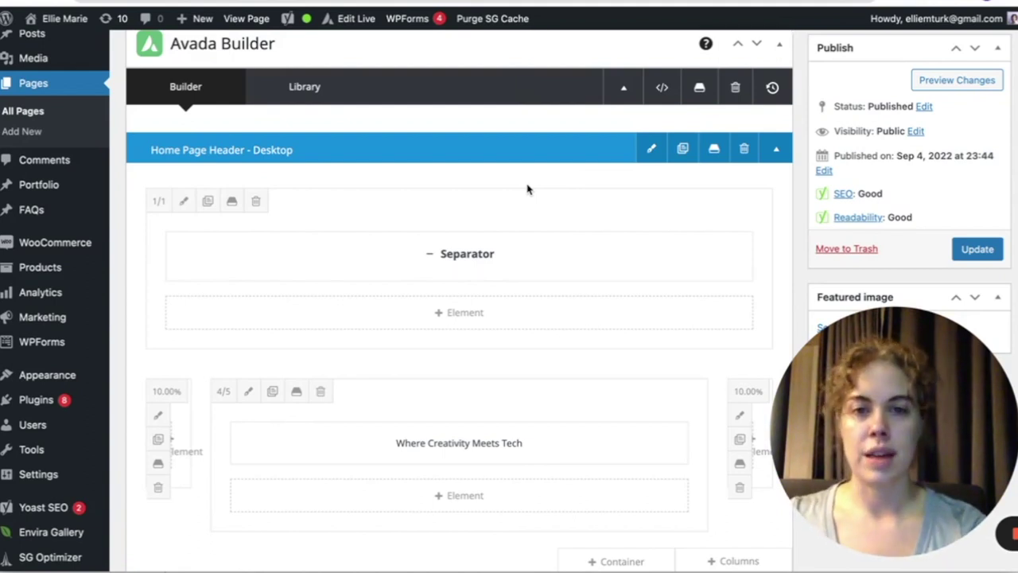
pyautogui.scroll(-3, 527, 189)
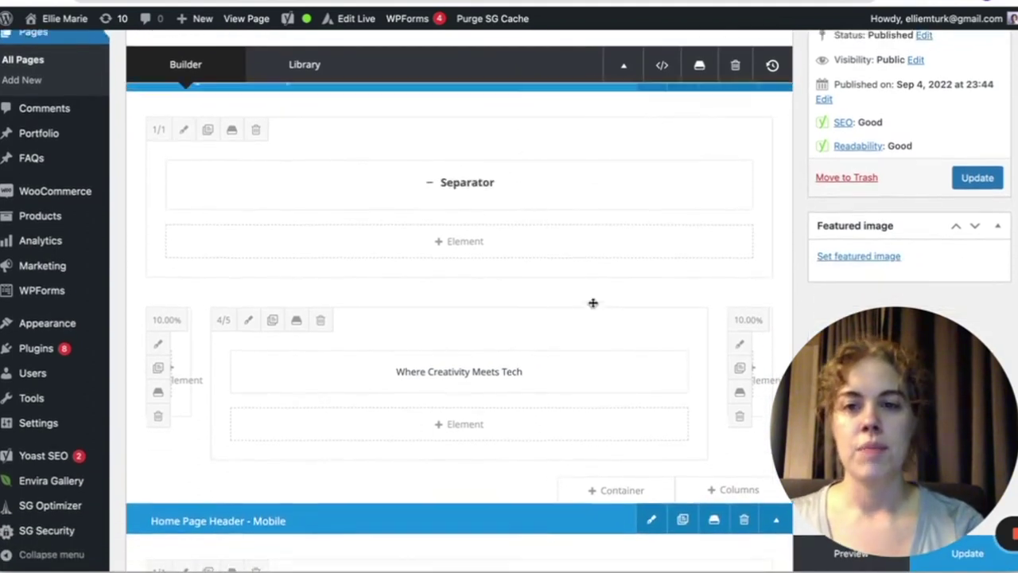
pyautogui.scroll(3, 592, 303)
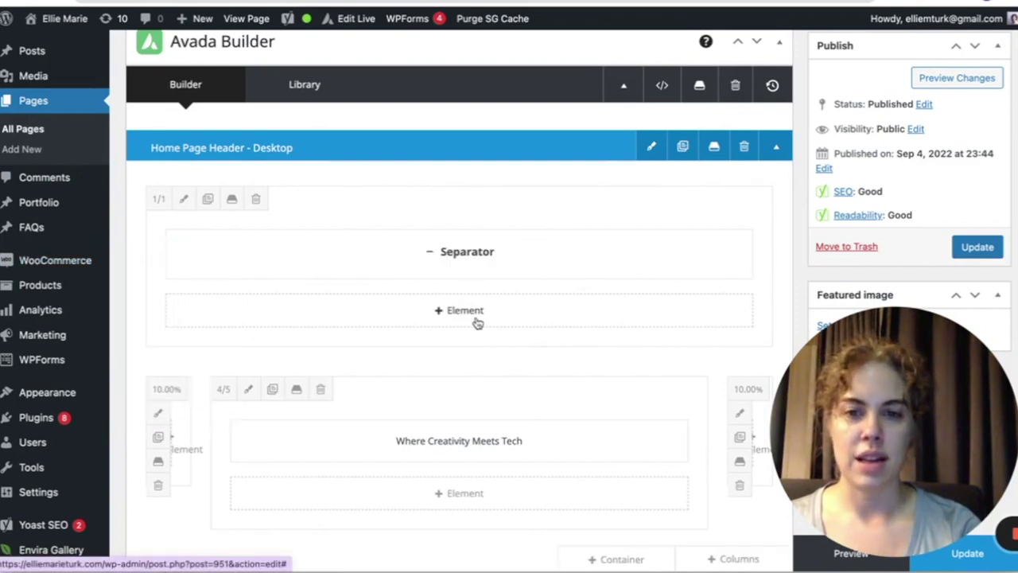
pyautogui.scroll(-5, 479, 314)
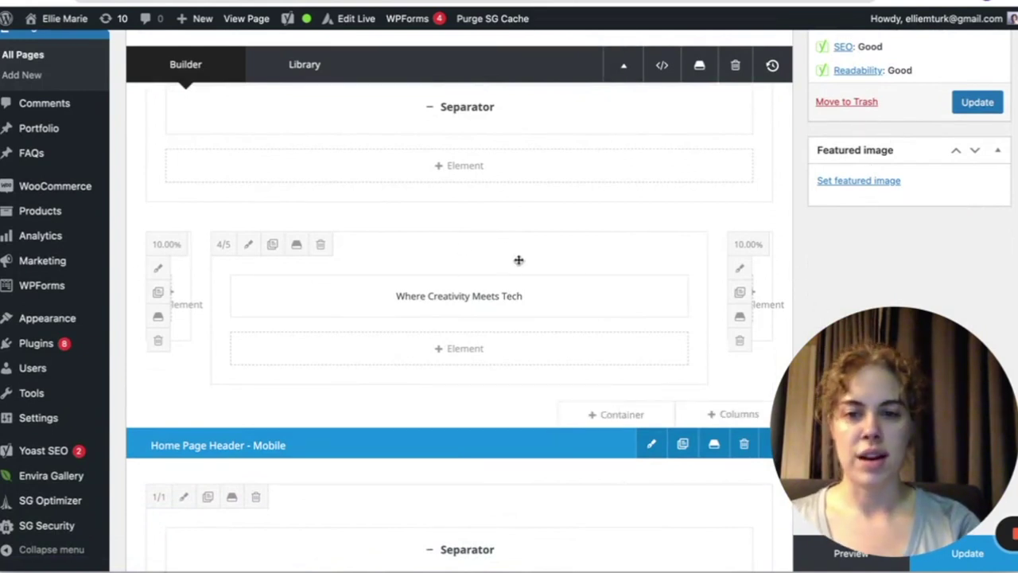
pyautogui.scroll(5, 519, 261)
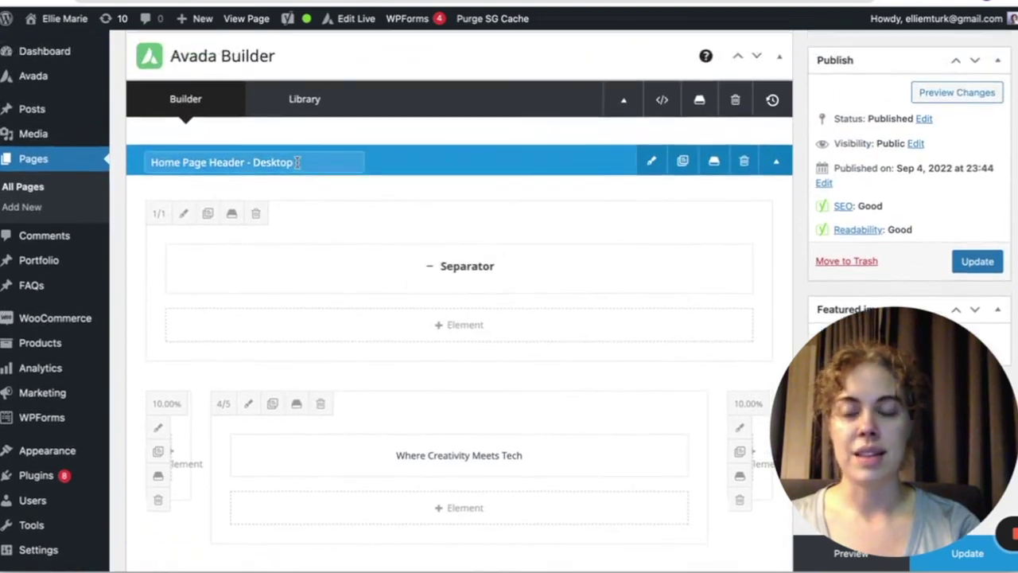
pyautogui.scroll(-5, 454, 159)
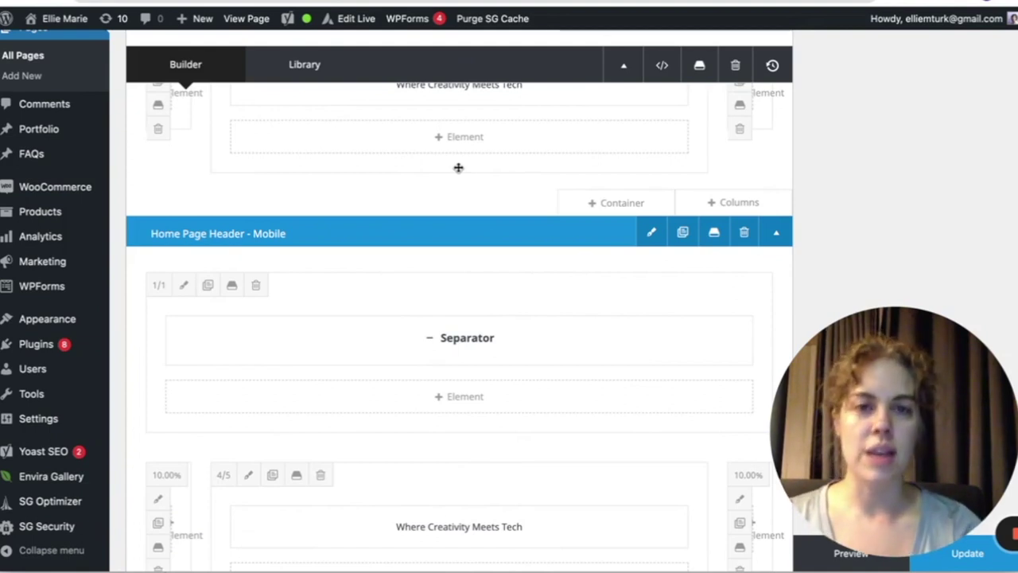
# Review the Container Visibility setting of the Home Page Header - Mobile container and close its options
pyautogui.click(652, 234)
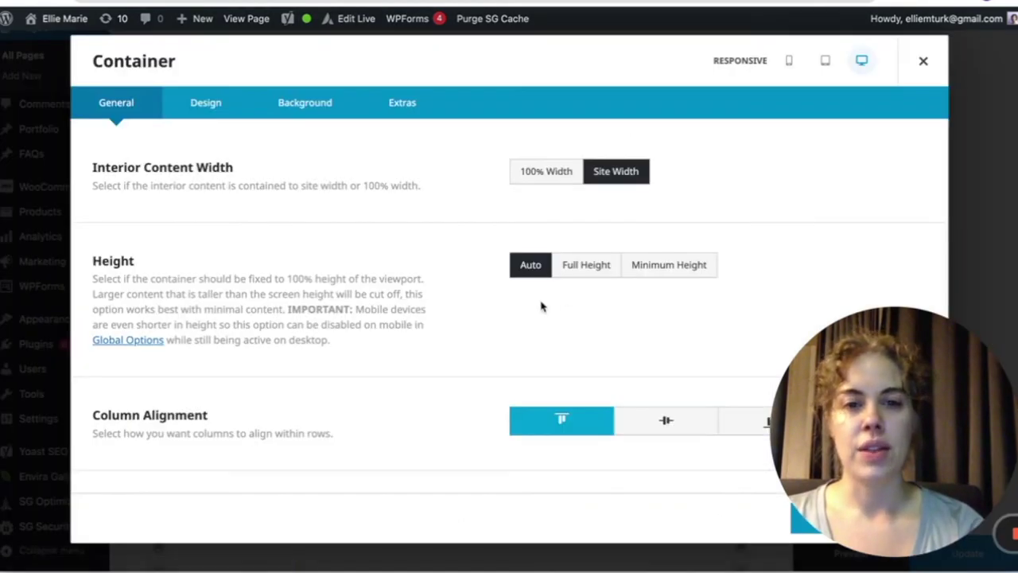
pyautogui.scroll(-10, 410, 370)
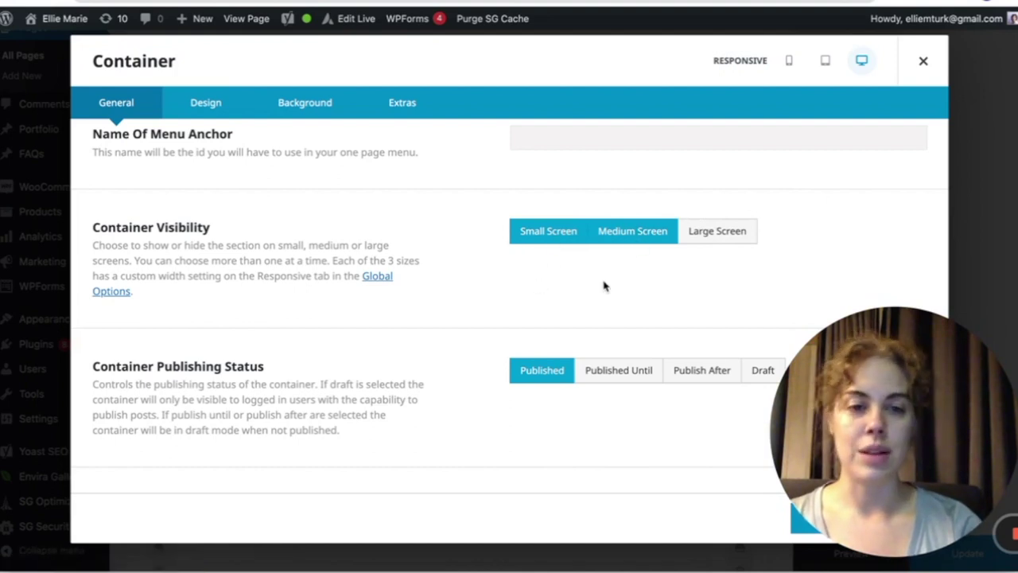
pyautogui.click(922, 62)
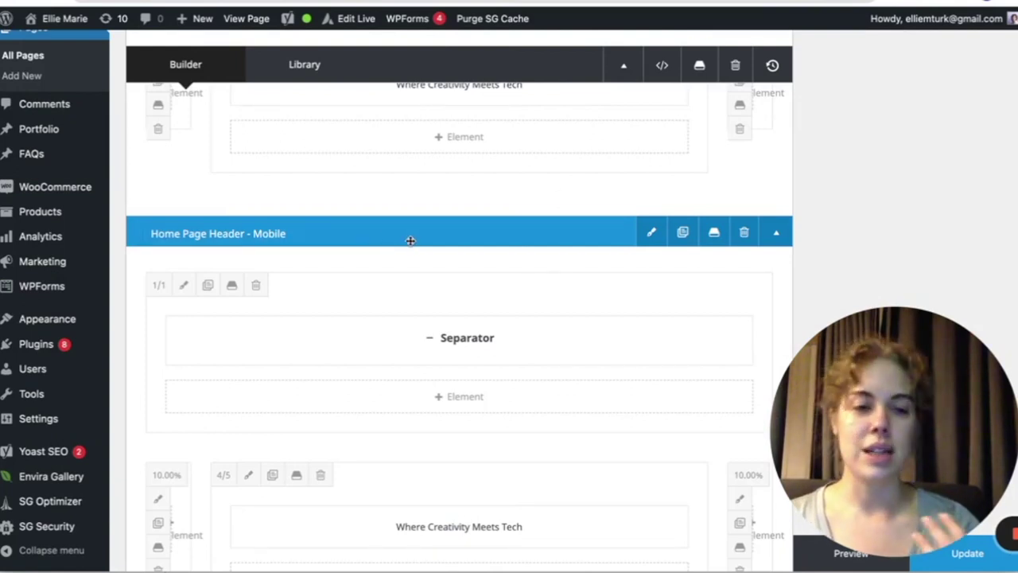
# Review the Element Visibility setting of the "Where Creativity Meets Tech" text block in the mobile header and close its options
pyautogui.scroll(-5, 410, 240)
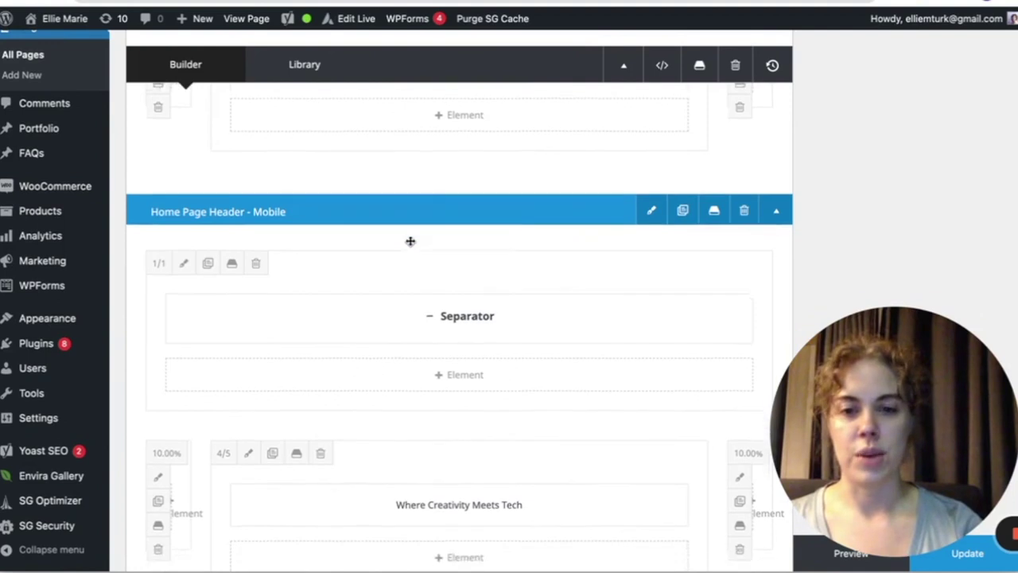
pyautogui.scroll(5, 411, 245)
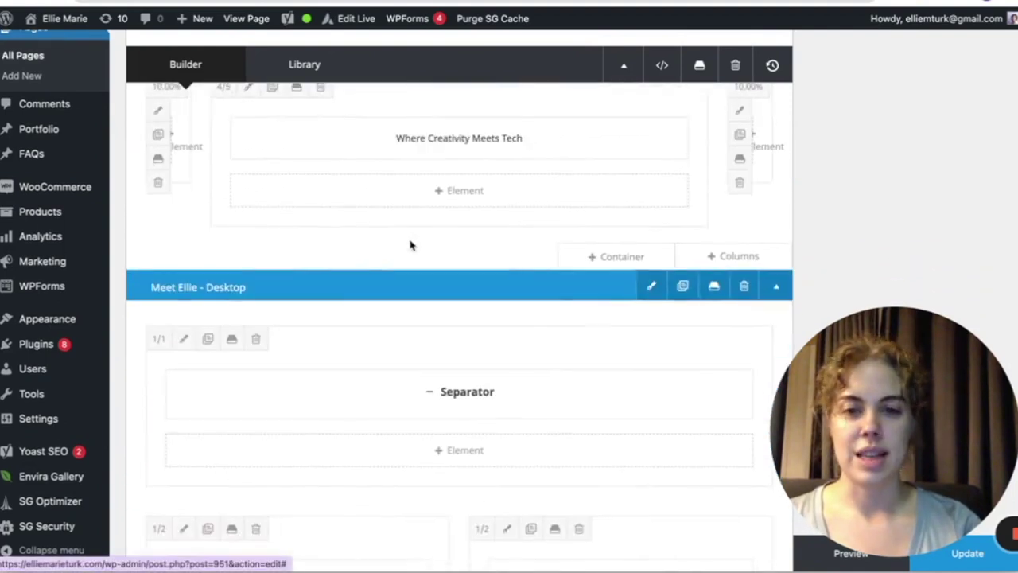
pyautogui.scroll(-1, 411, 245)
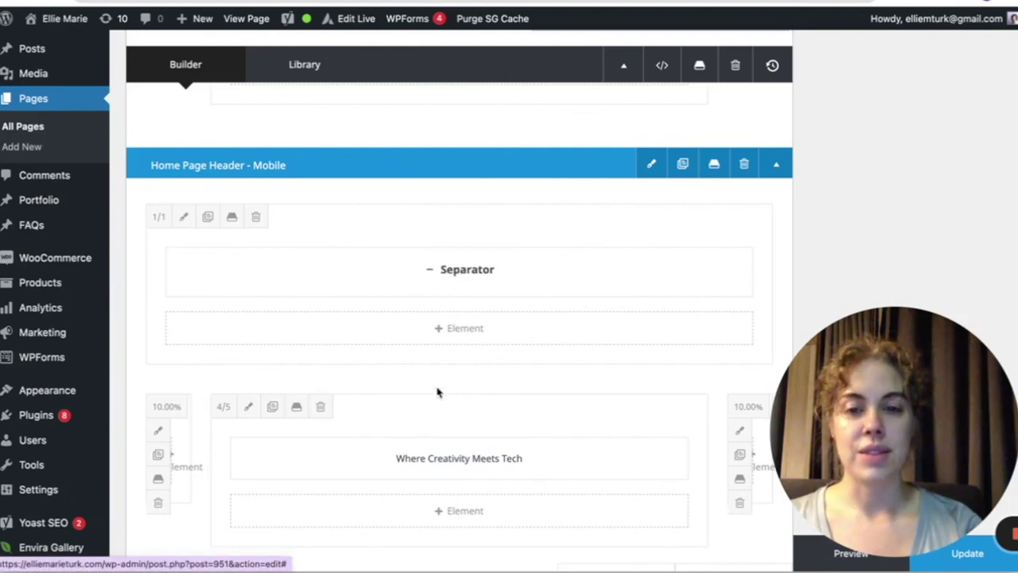
pyautogui.click(422, 460)
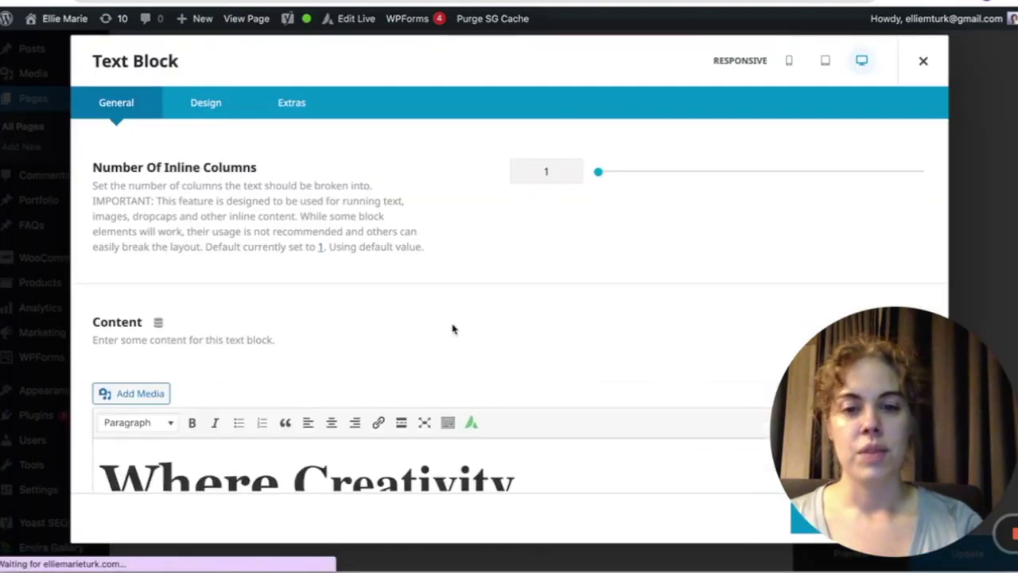
pyautogui.scroll(-10, 452, 326)
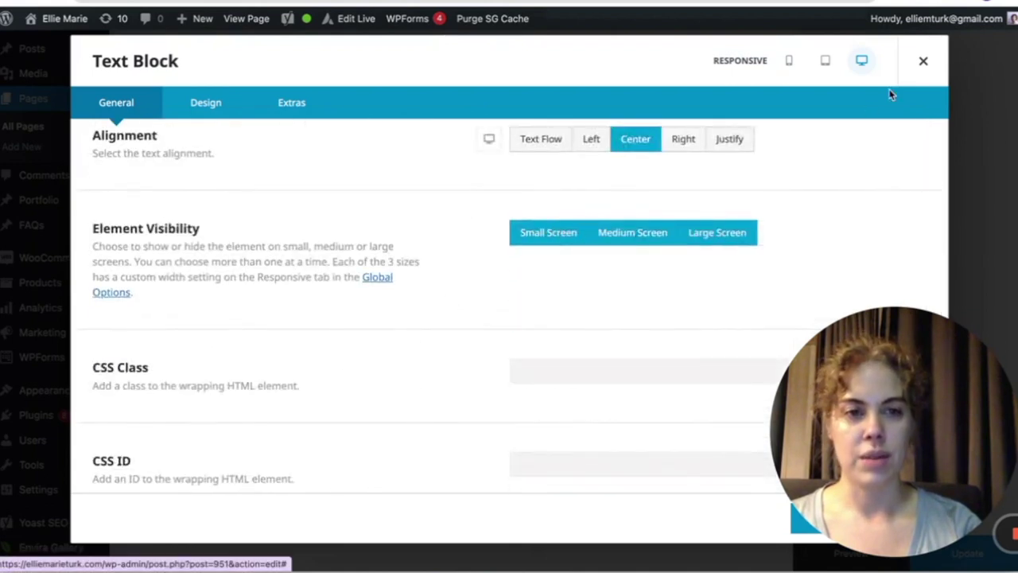
pyautogui.click(925, 63)
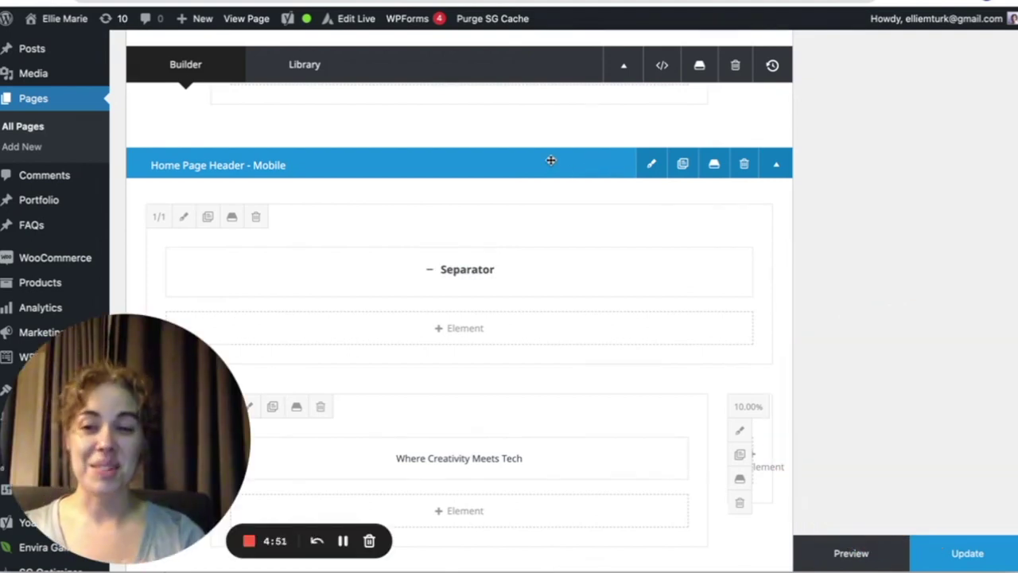
pyautogui.scroll(2, 566, 271)
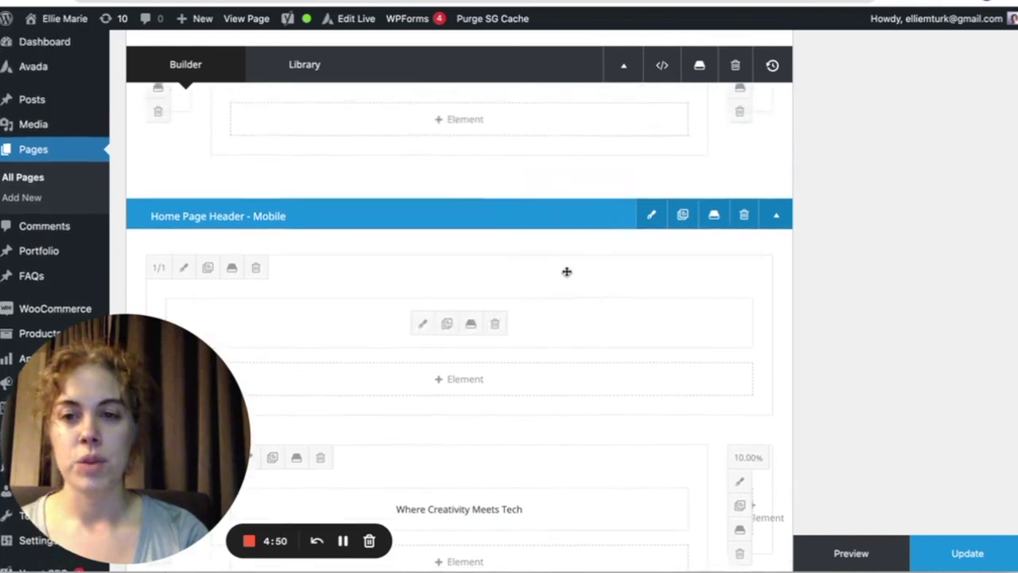
pyautogui.scroll(-4, 566, 271)
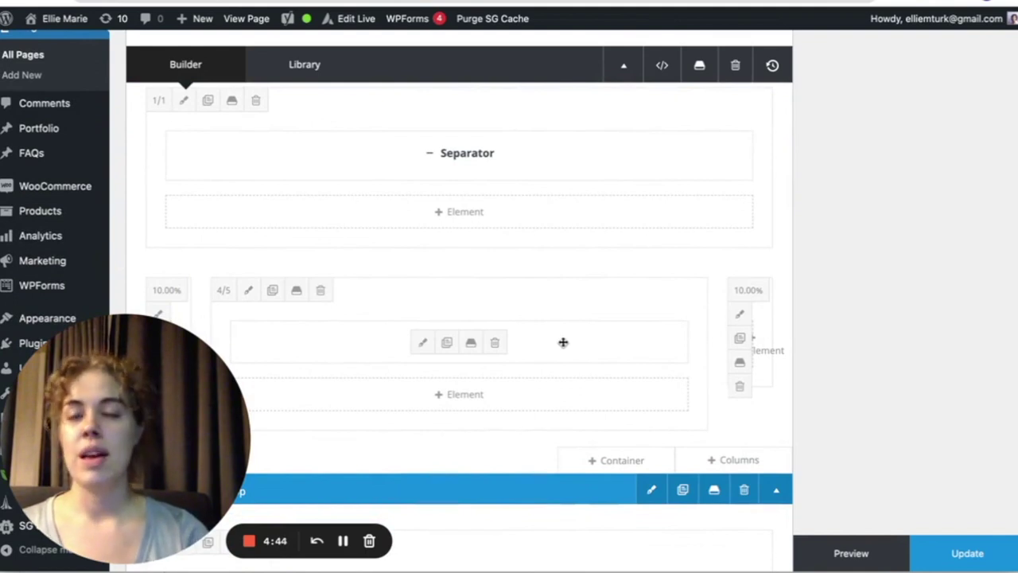
# Open the options of the Home Page Header - Mobile container and review its background color, gradient and image settings
pyautogui.scroll(3, 563, 342)
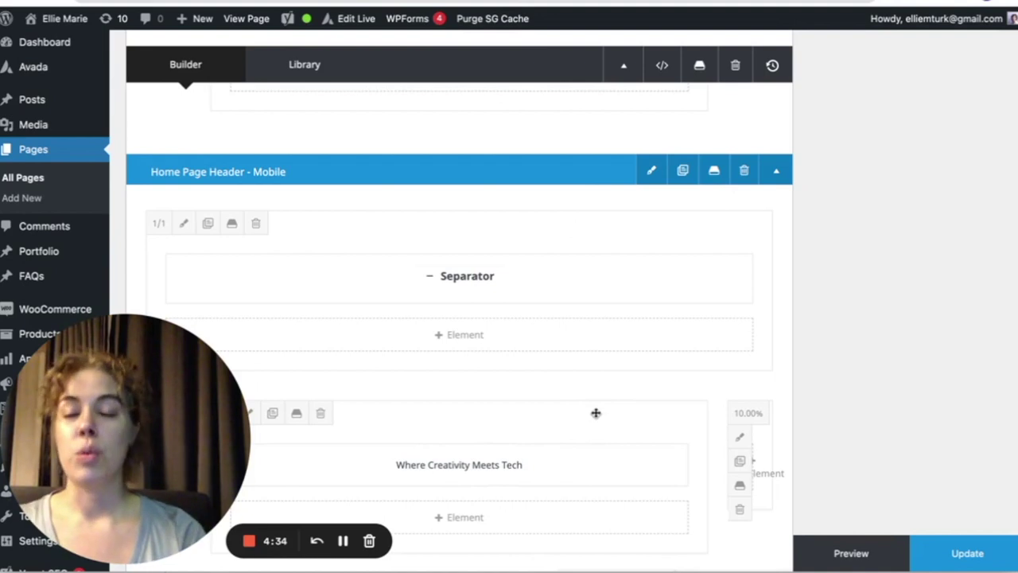
pyautogui.scroll(-3, 753, 305)
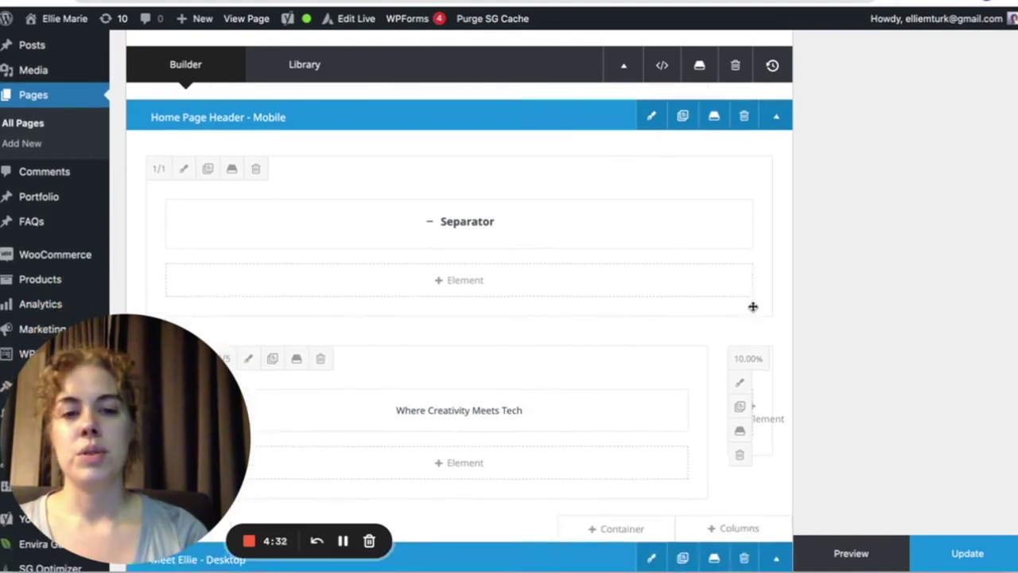
pyautogui.scroll(2, 753, 305)
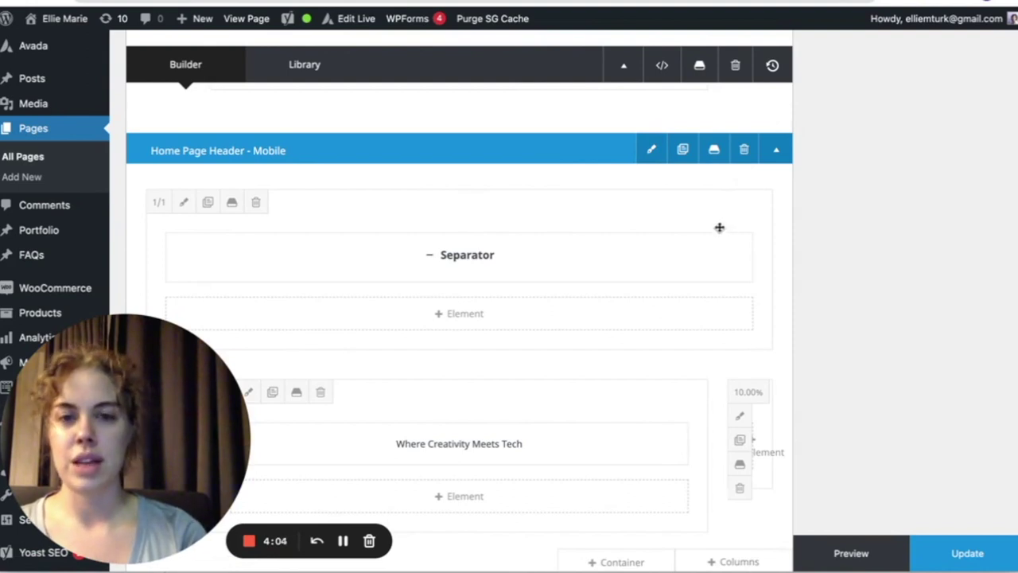
pyautogui.click(652, 151)
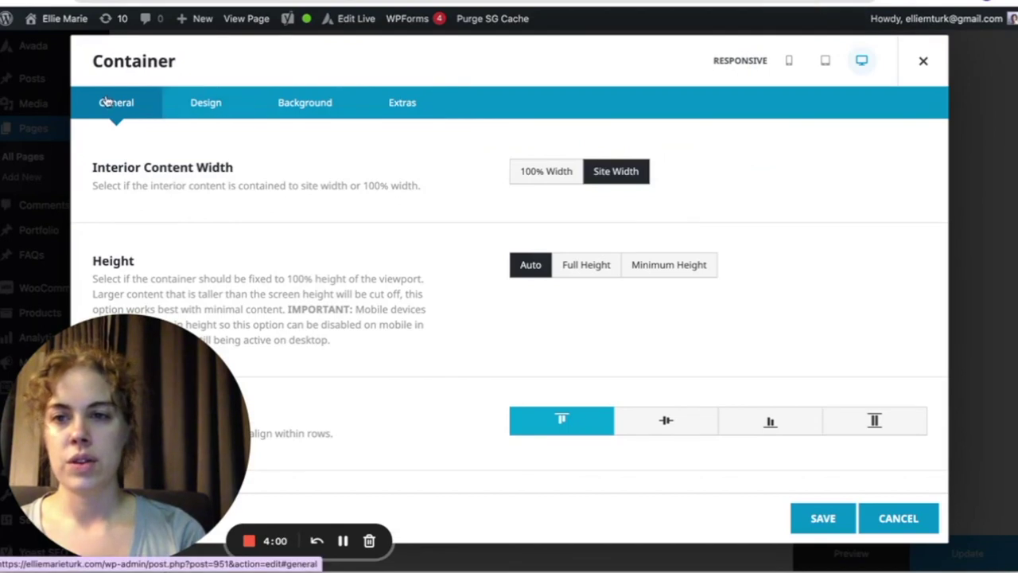
pyautogui.click(292, 107)
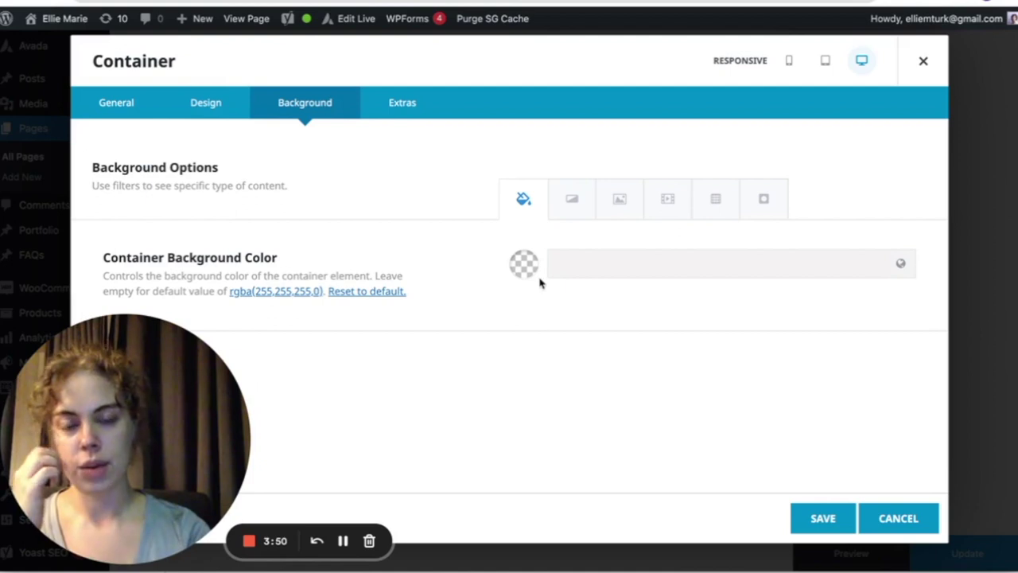
pyautogui.click(581, 209)
pyautogui.scroll(-1, 466, 323)
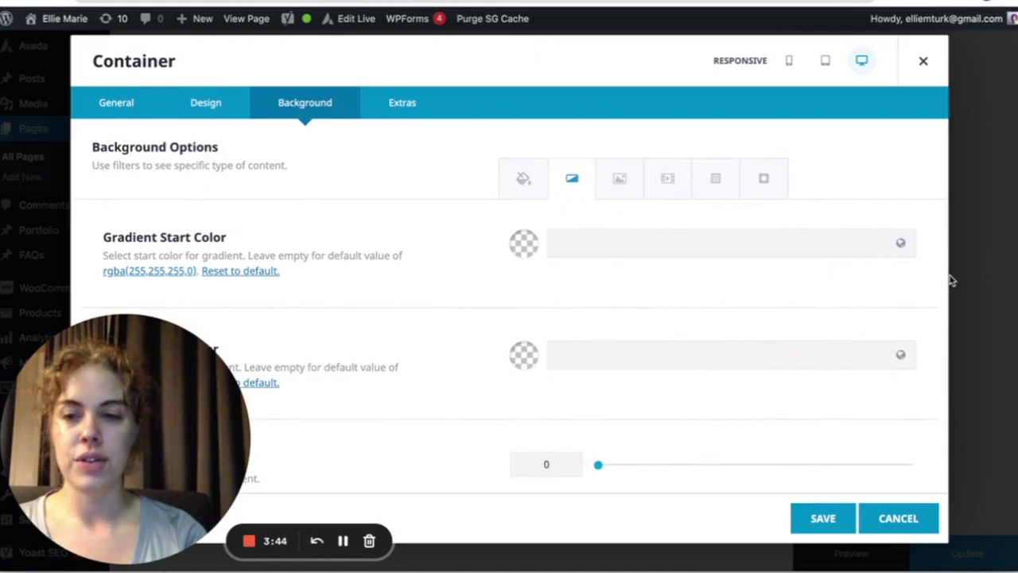
pyautogui.click(617, 180)
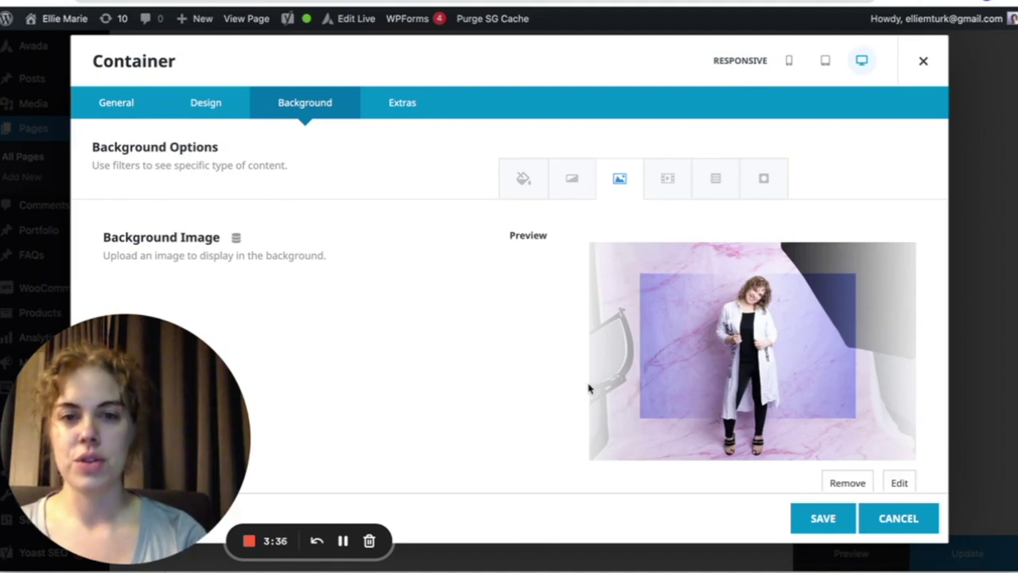
# Review the container's video, pattern and mask background options, including the MP4, WebM, OGV and YouTube/Vimeo fields
pyautogui.click(668, 192)
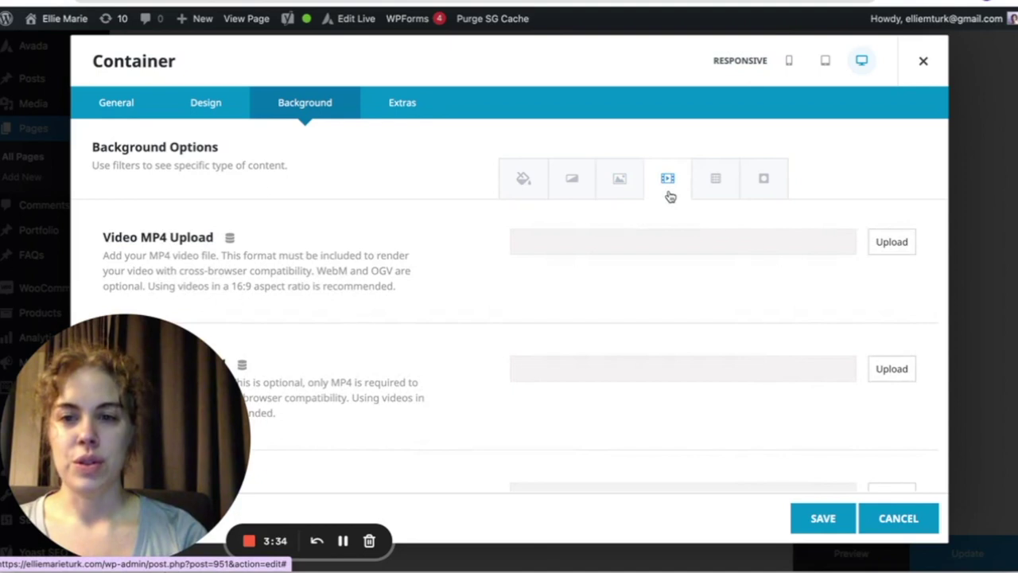
pyautogui.scroll(-1, 434, 371)
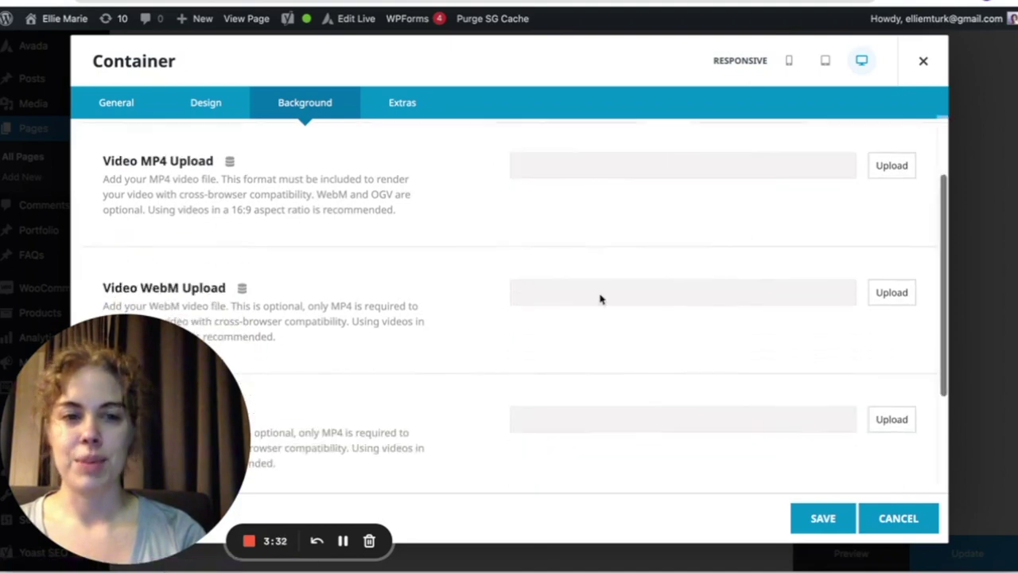
pyautogui.scroll(-2, 555, 303)
pyautogui.moveTo(159, 350); pyautogui.dragTo(670, 334)
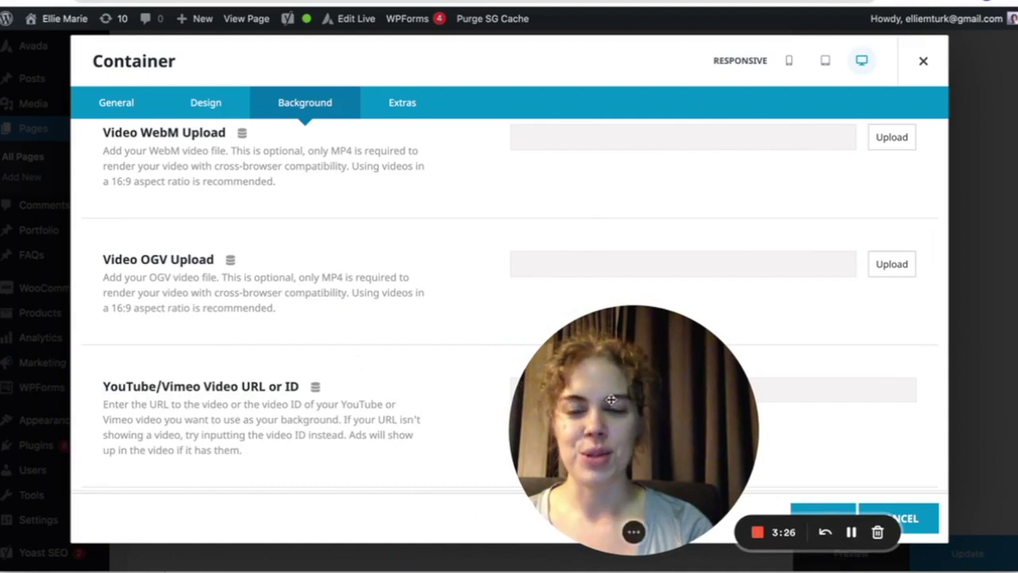
pyautogui.moveTo(614, 399); pyautogui.dragTo(121, 399)
pyautogui.scroll(5, 707, 257)
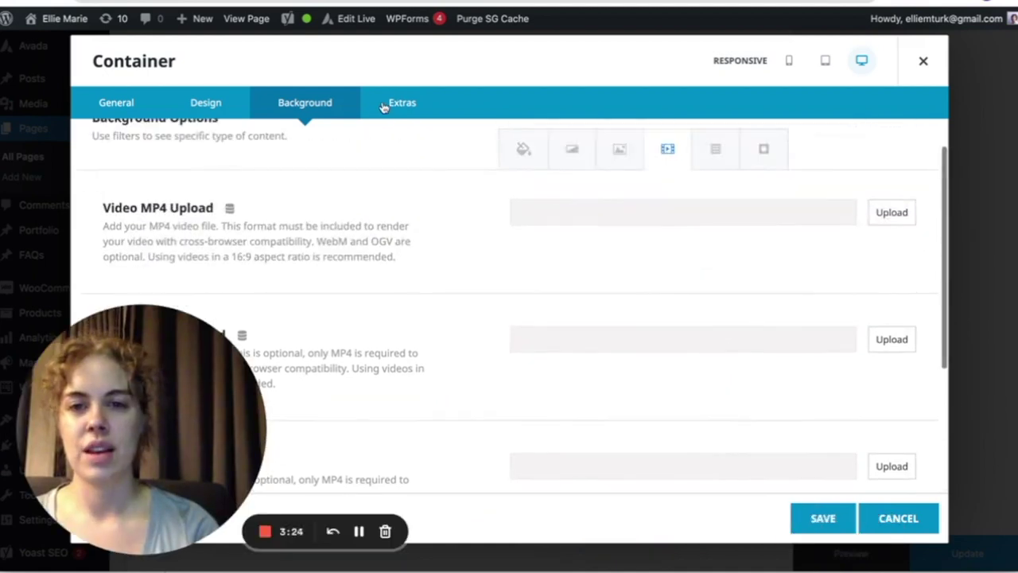
pyautogui.click(721, 163)
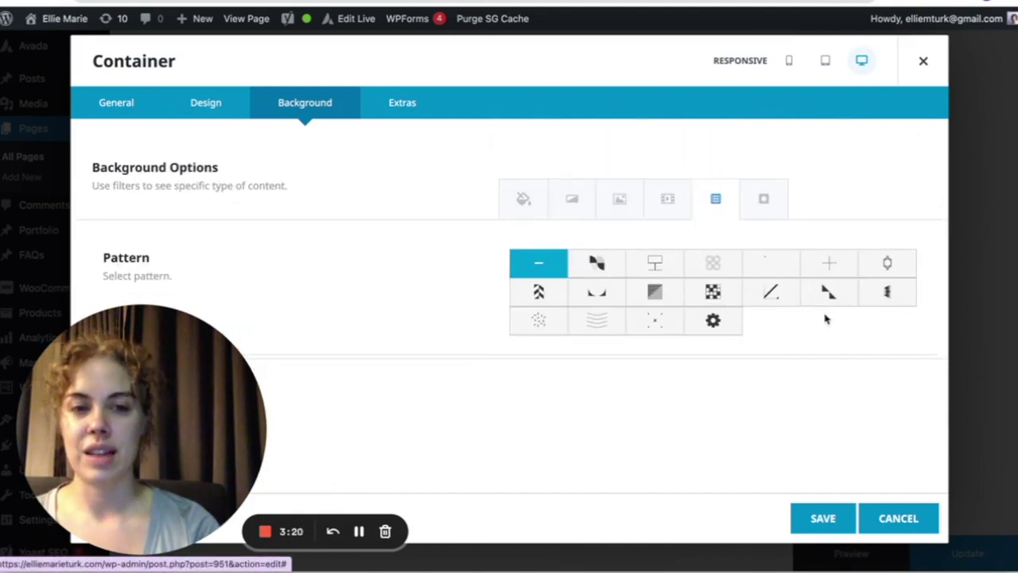
pyautogui.click(775, 206)
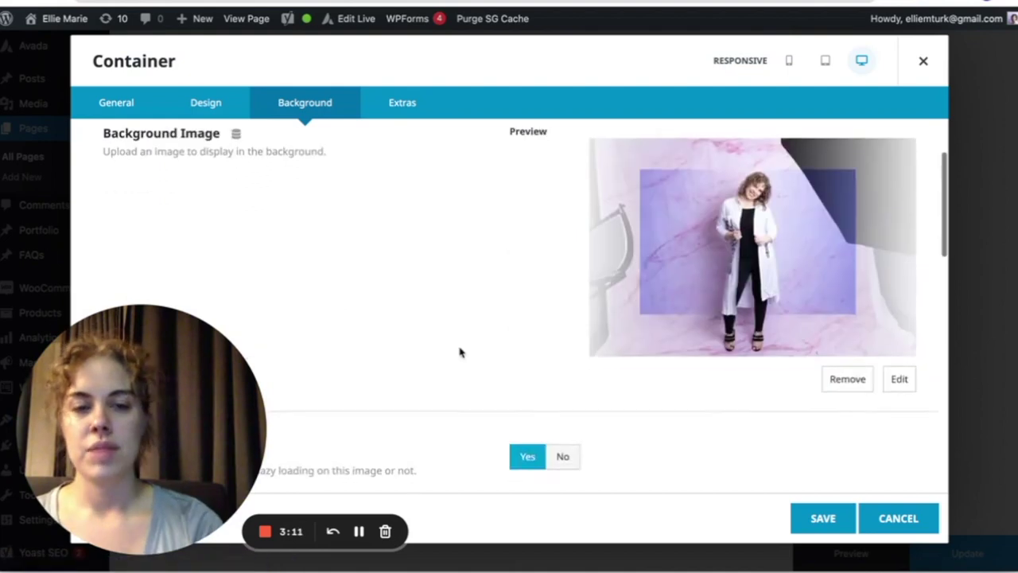
# Return to the container's Background Image settings and look over the image preview and the options beneath it
pyautogui.scroll(-1, 459, 352)
pyautogui.scroll(2, 459, 352)
pyautogui.scroll(-4, 459, 353)
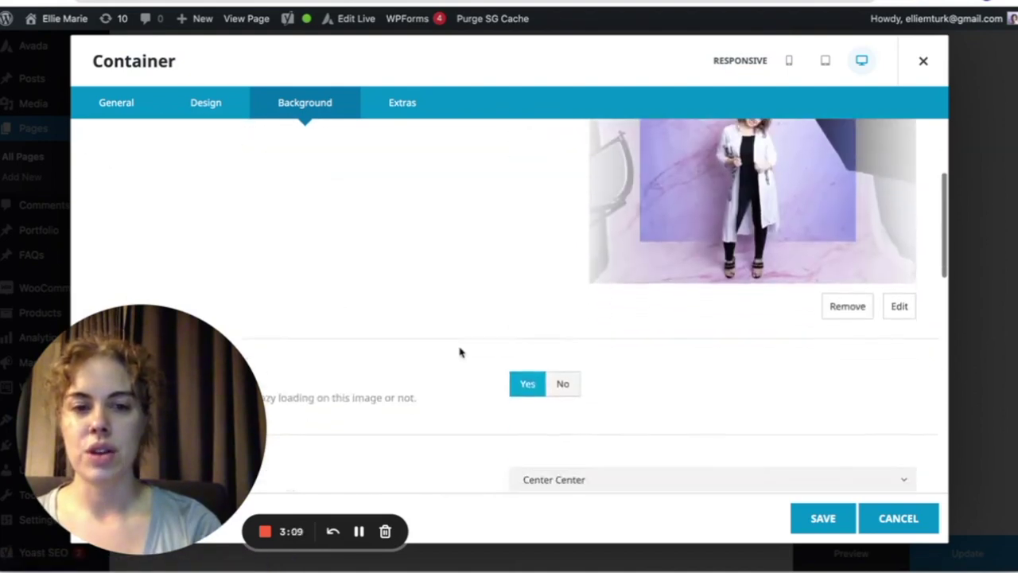
pyautogui.scroll(4, 459, 352)
pyautogui.scroll(-2, 458, 352)
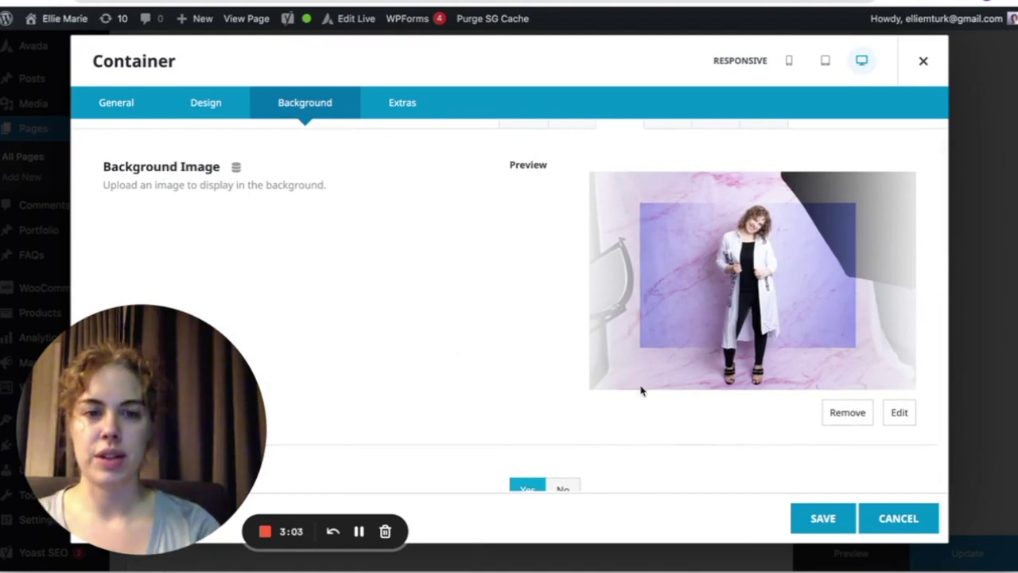
# Open the image chooser for the container's background image and view both its file upload area and its media library
pyautogui.click(899, 413)
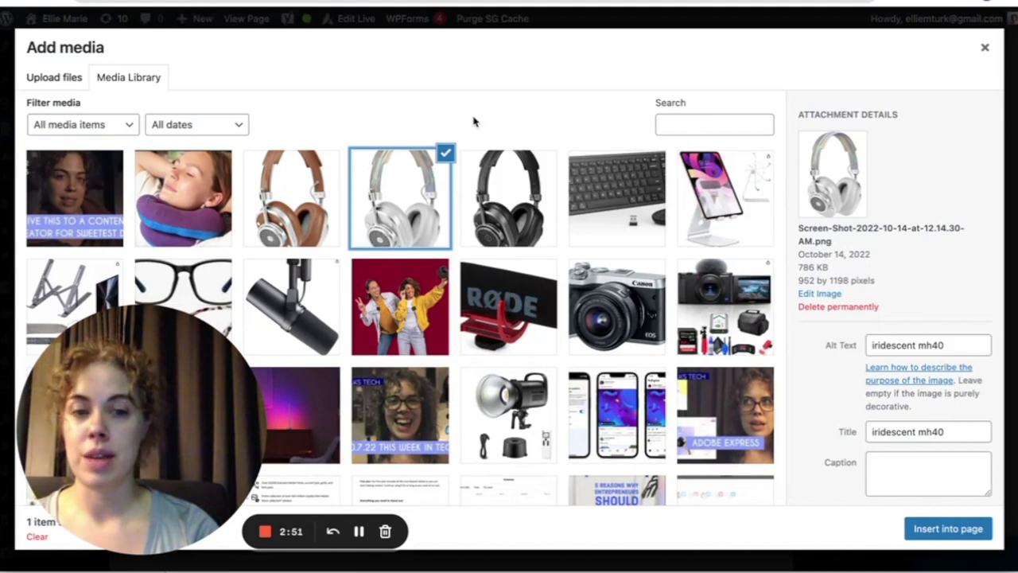
pyautogui.click(70, 80)
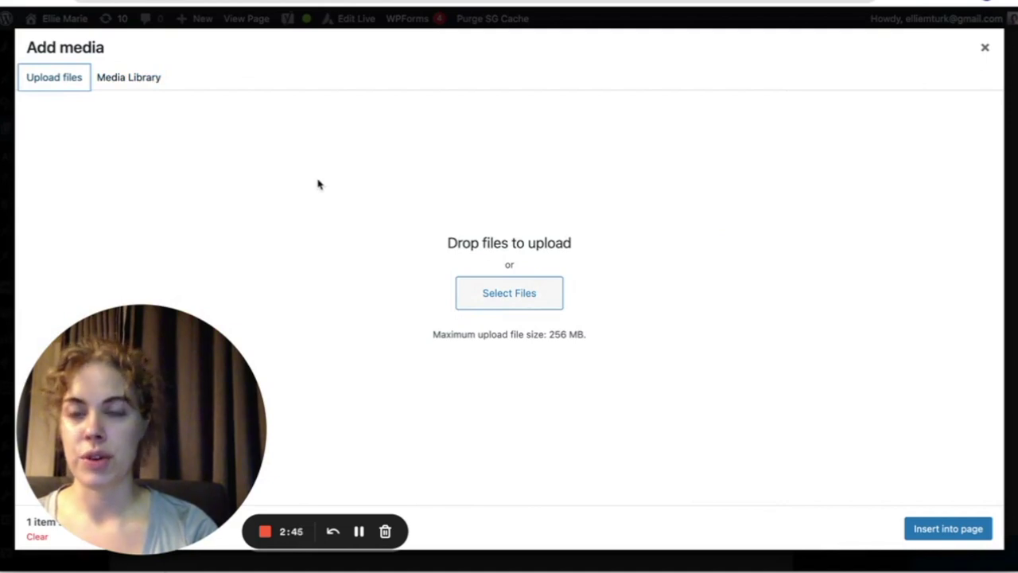
pyautogui.click(133, 80)
# Set the attachment size of the selected iridescent mh40 headphones image to Full Size – 952 × 1198 and review the other sizes
pyautogui.scroll(-3, 847, 427)
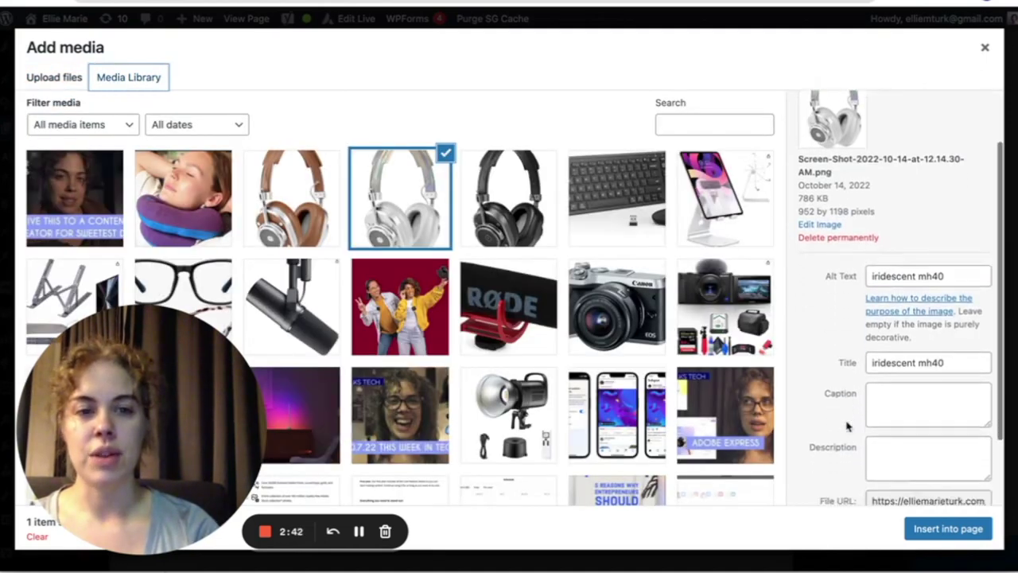
pyautogui.scroll(-2, 847, 427)
pyautogui.click(875, 471)
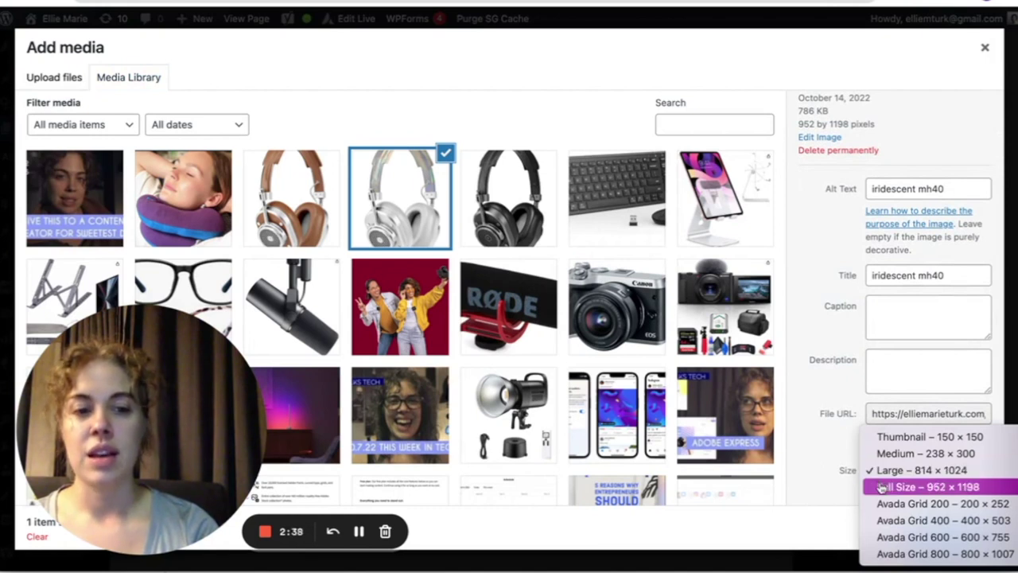
pyautogui.click(882, 488)
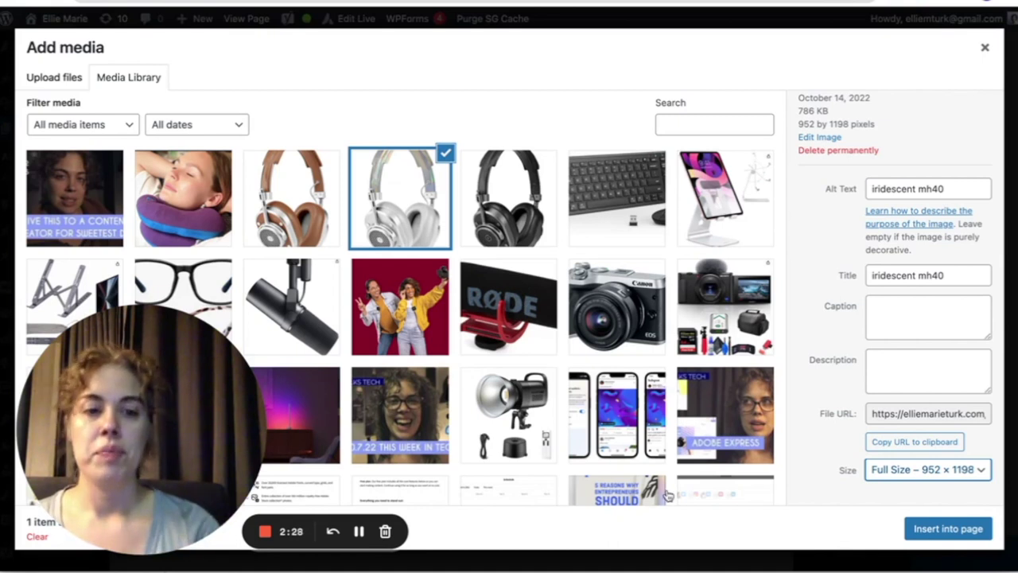
pyautogui.click(957, 473)
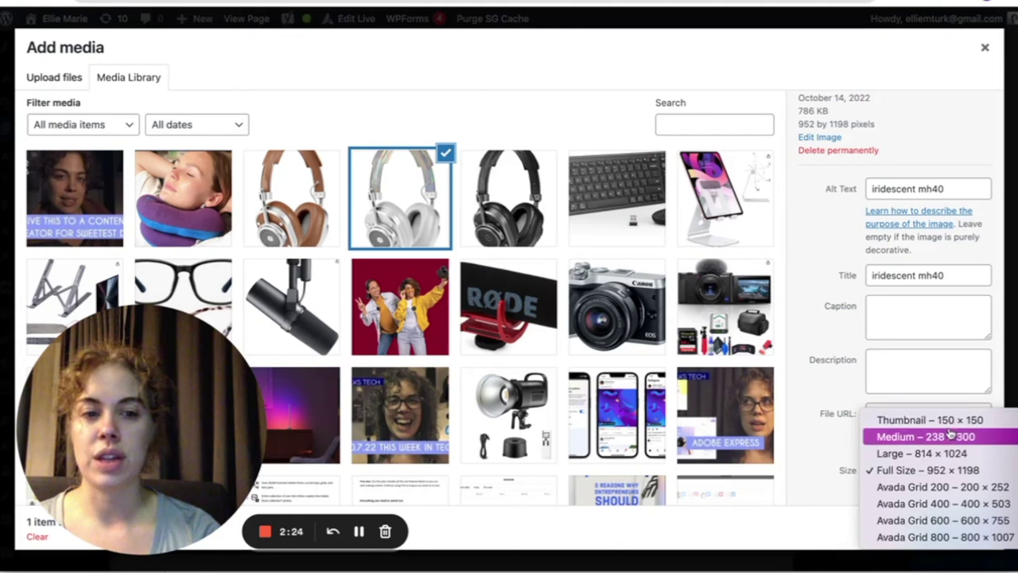
pyautogui.click(795, 452)
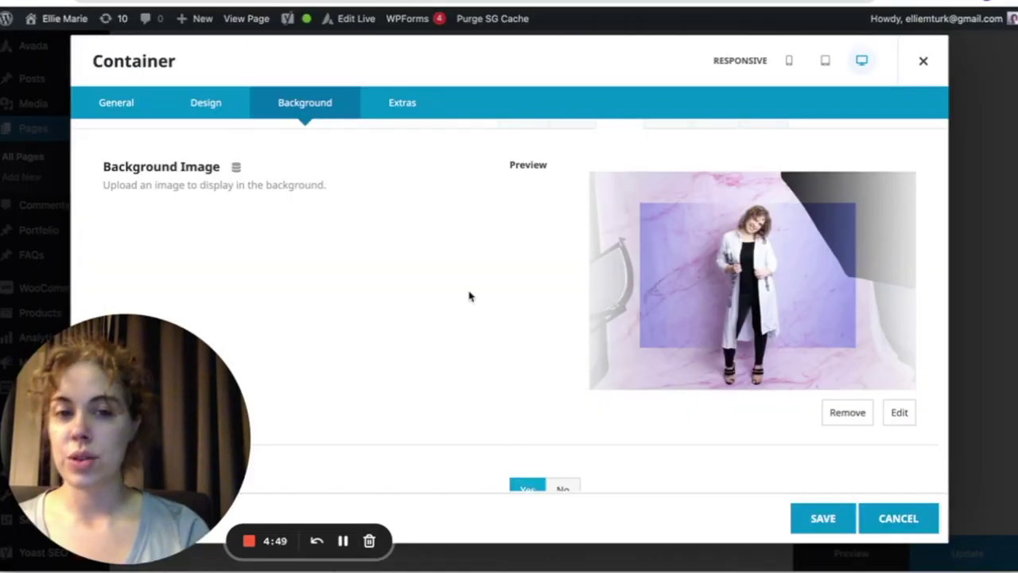
# Open the live website in a new browser page and examine how the home page header background image moves while scrolling
pyautogui.scroll(-1, 469, 297)
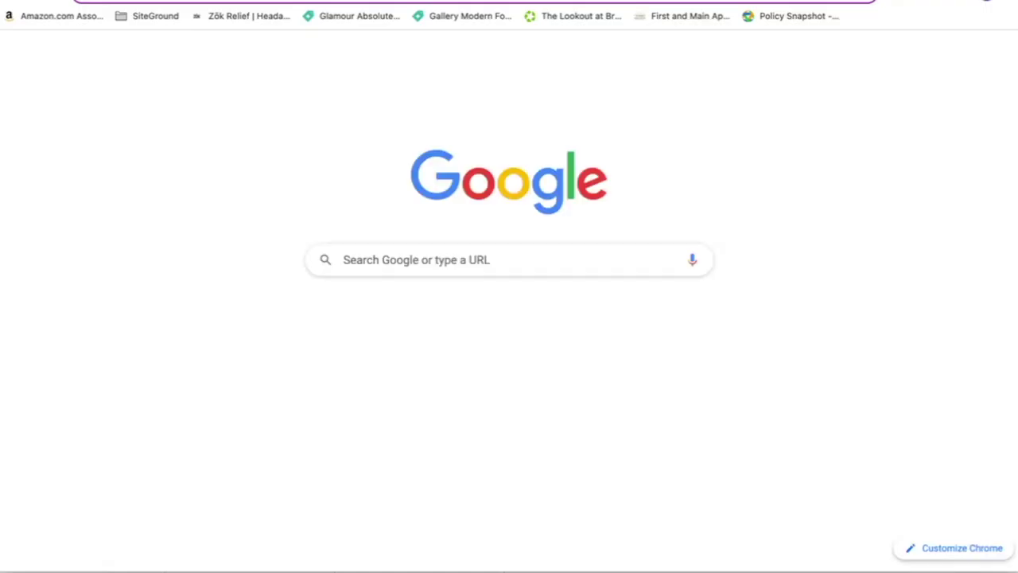
pyautogui.write('ell')
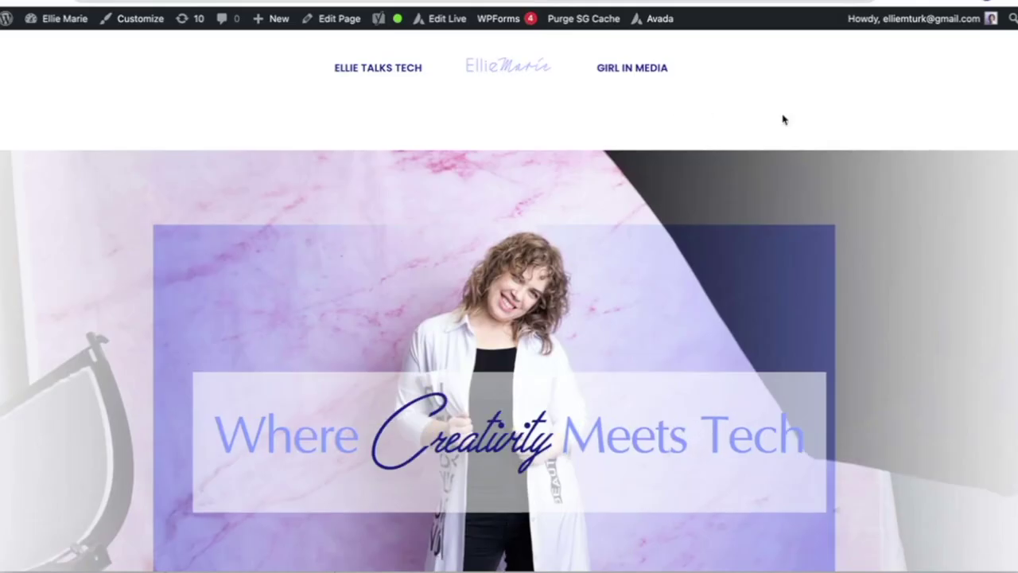
pyautogui.scroll(-4, 899, 209)
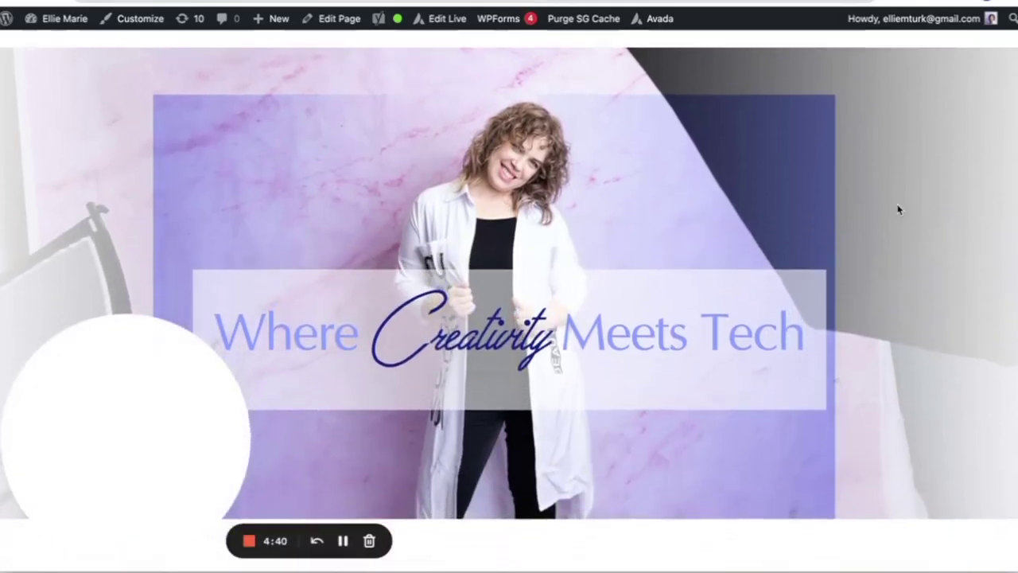
pyautogui.scroll(2, 899, 209)
pyautogui.scroll(-1, 899, 209)
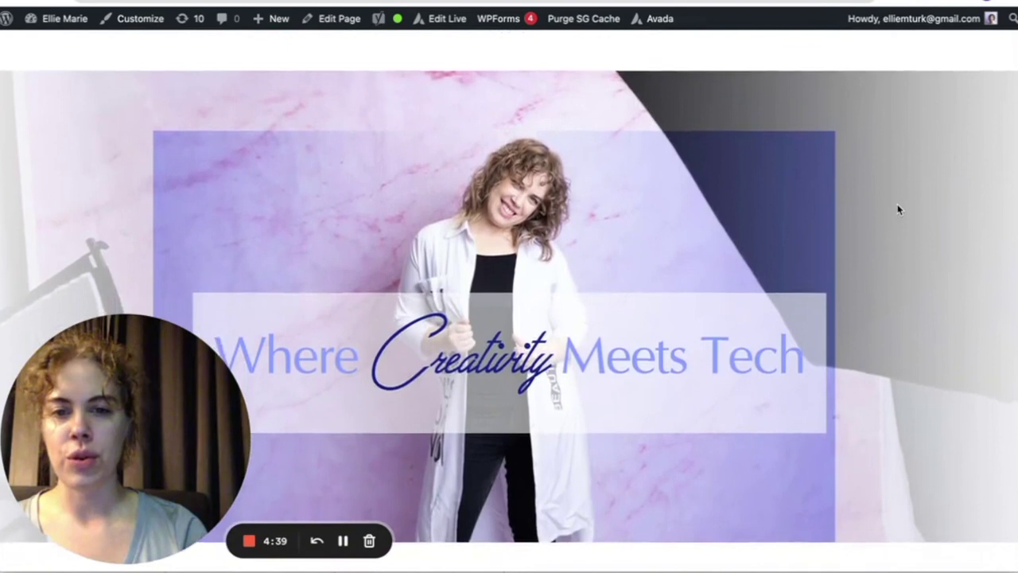
pyautogui.scroll(-1, 897, 209)
pyautogui.scroll(2, 897, 209)
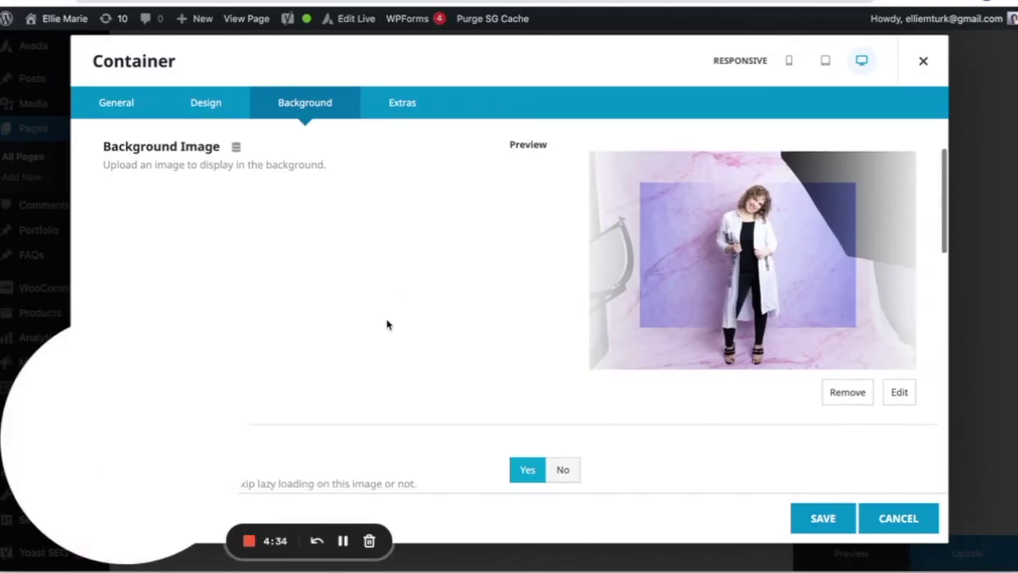
# Examine the container's background image options for lazy loading, position, repeat, fading animation and parallax
pyautogui.scroll(-3, 387, 324)
pyautogui.scroll(-5, 388, 323)
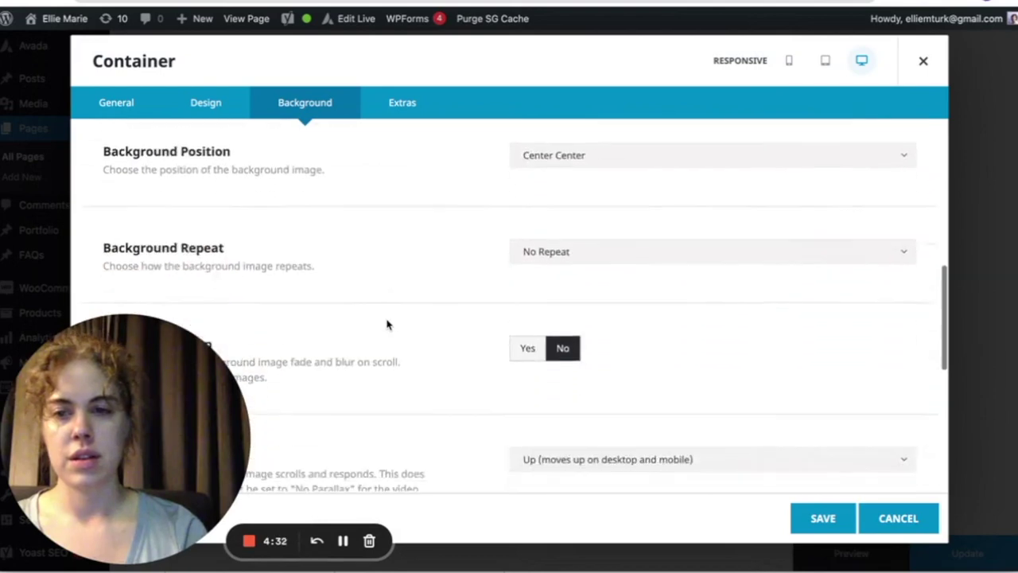
pyautogui.scroll(-3, 387, 324)
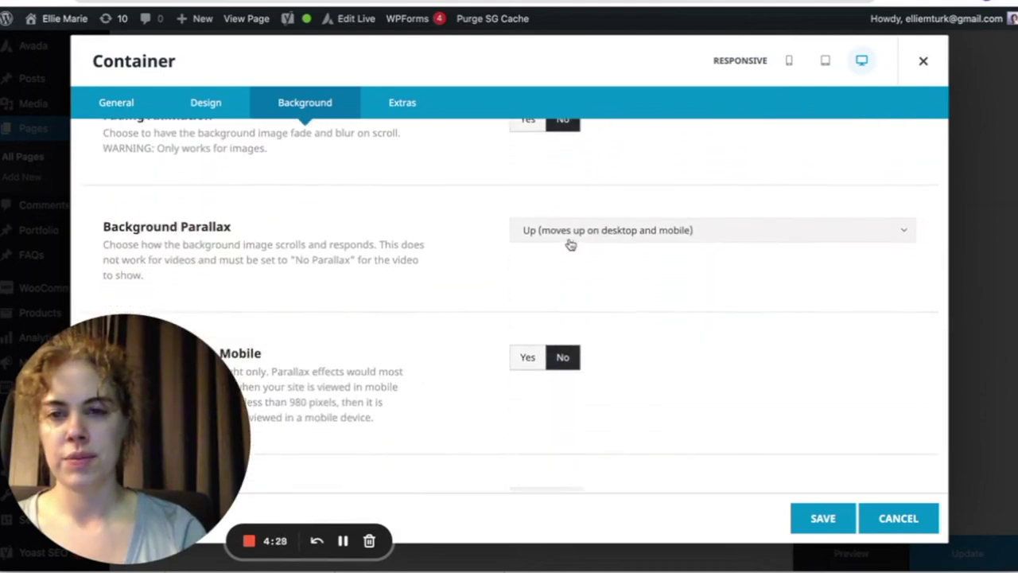
pyautogui.scroll(4, 497, 332)
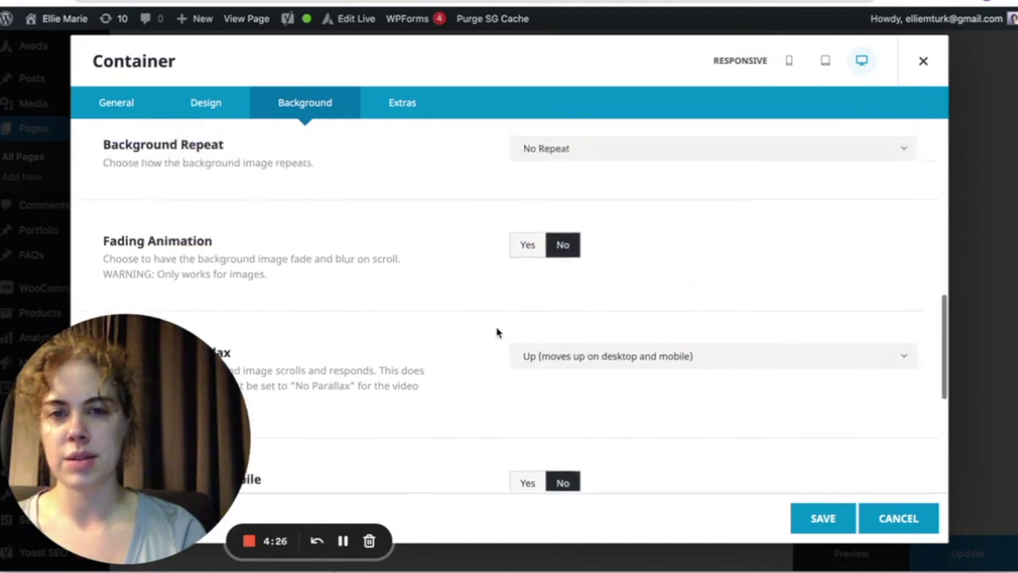
pyautogui.scroll(3, 497, 333)
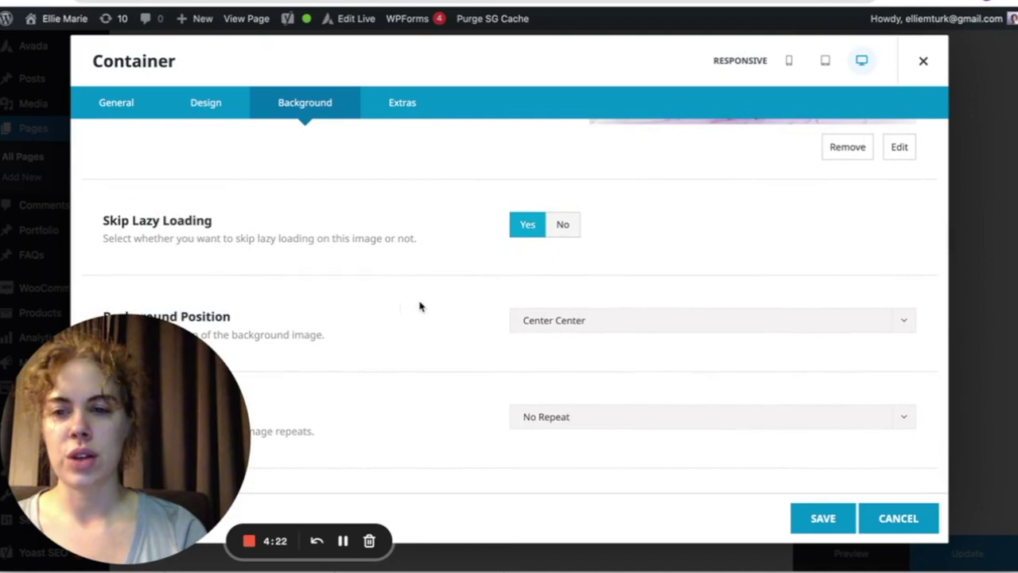
pyautogui.scroll(6, 420, 306)
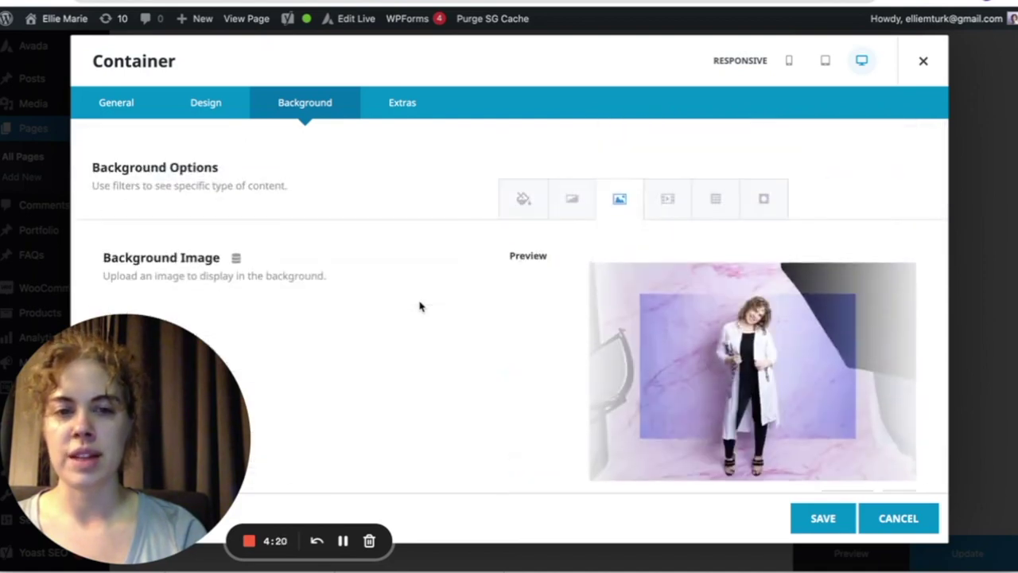
pyautogui.scroll(-1, 420, 306)
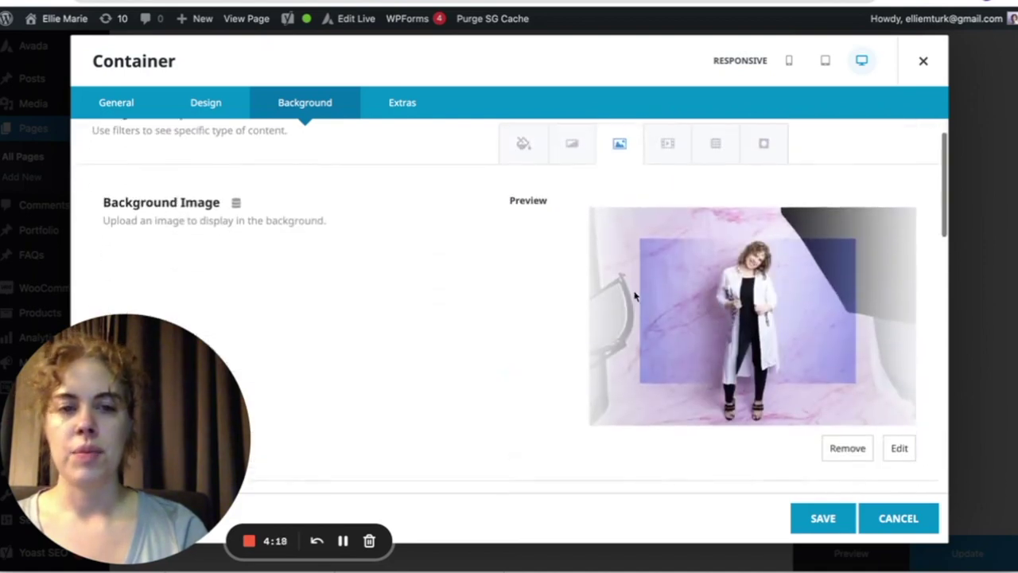
pyautogui.scroll(1, 379, 239)
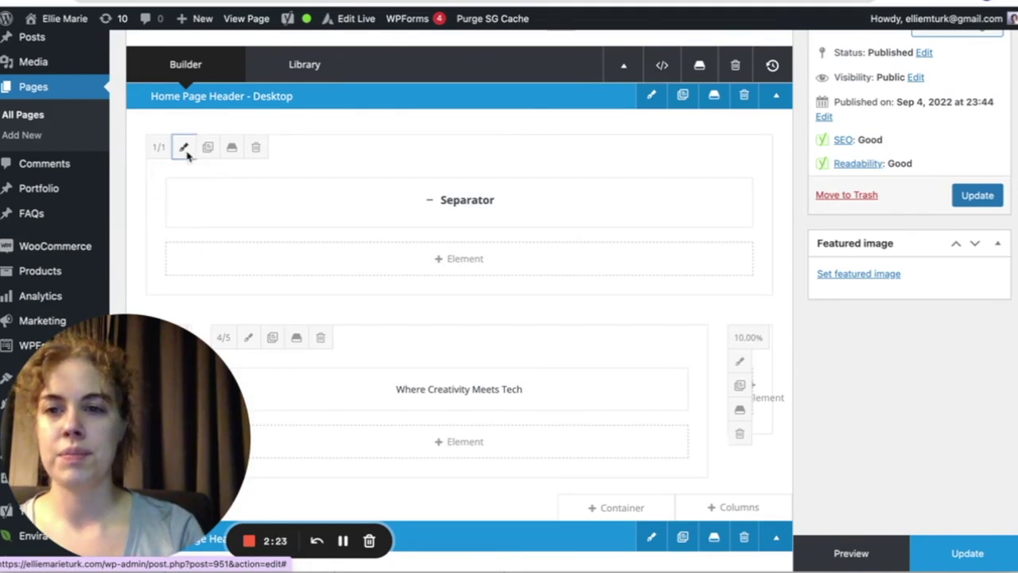
# Open the full-width Separator column's settings in Home Page Header - Desktop and set its gradient start color to Lilac Pink
pyautogui.click(186, 151)
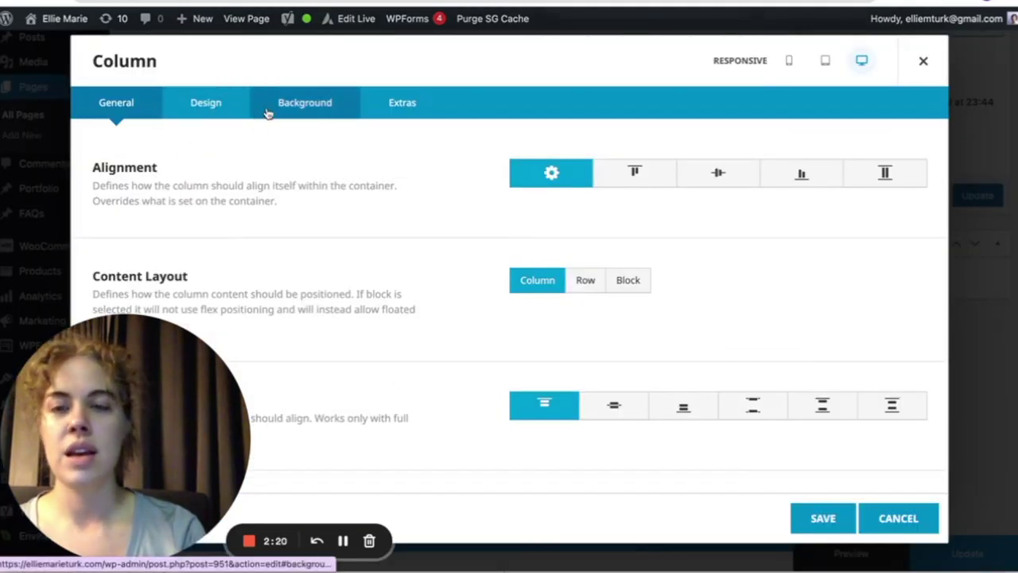
pyautogui.click(307, 107)
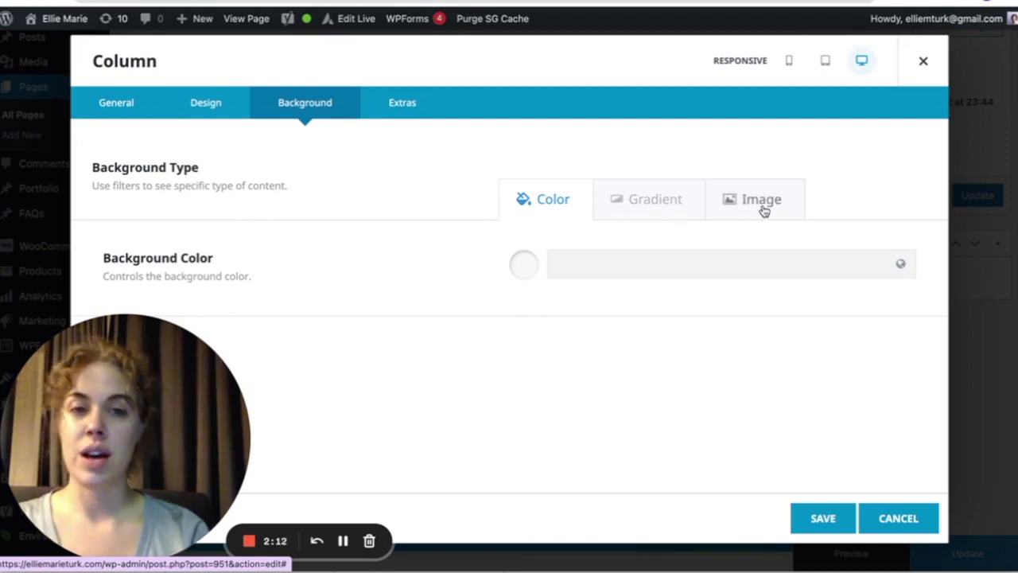
pyautogui.click(655, 210)
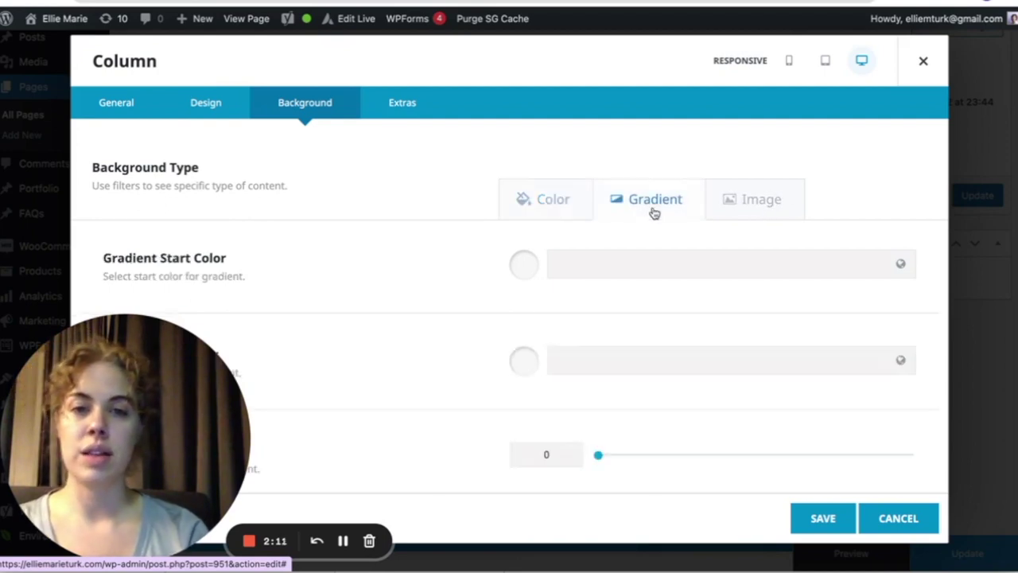
pyautogui.click(900, 265)
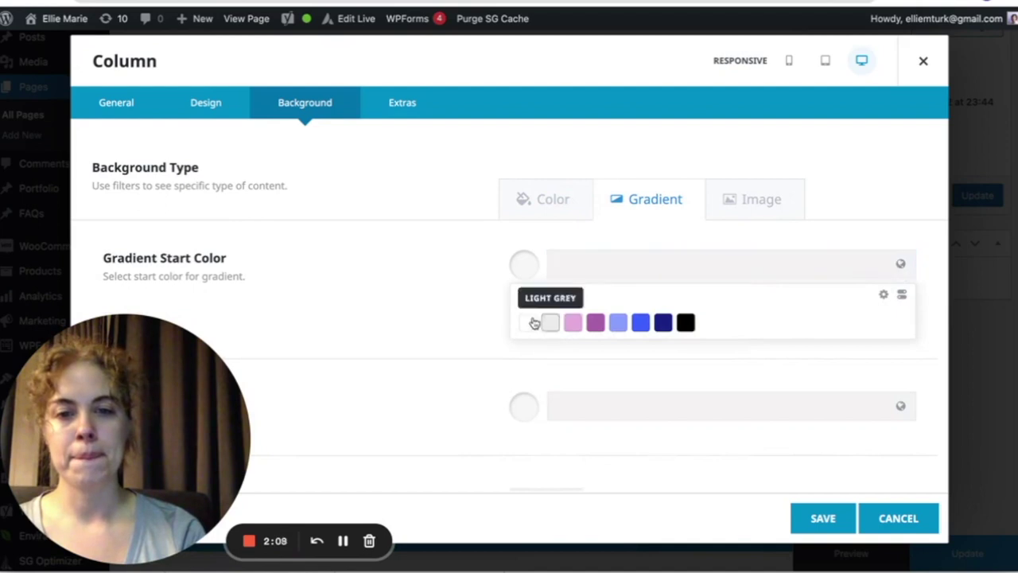
pyautogui.click(572, 324)
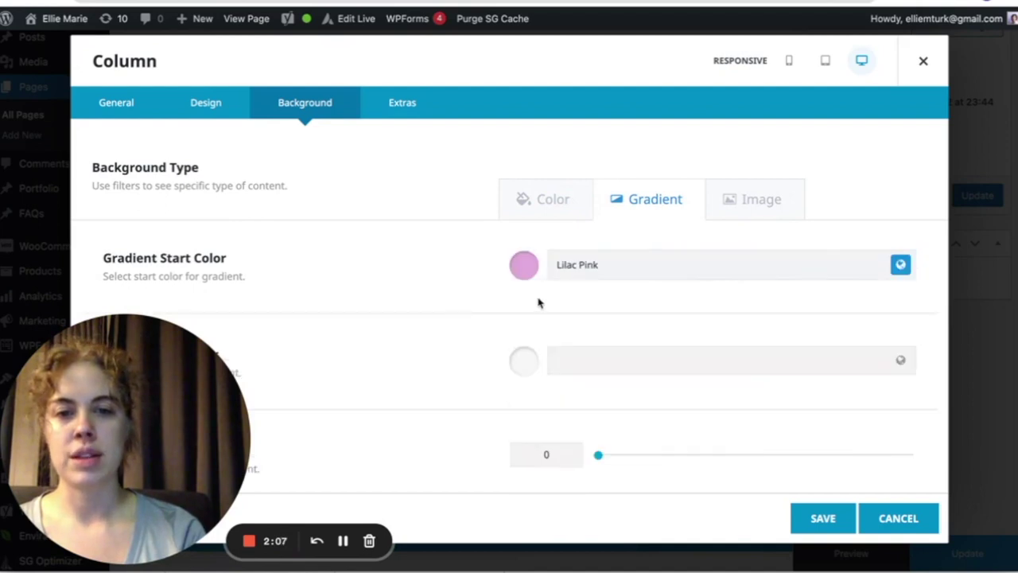
# Set the column's gradient end color to white, #ffffff
pyautogui.click(900, 361)
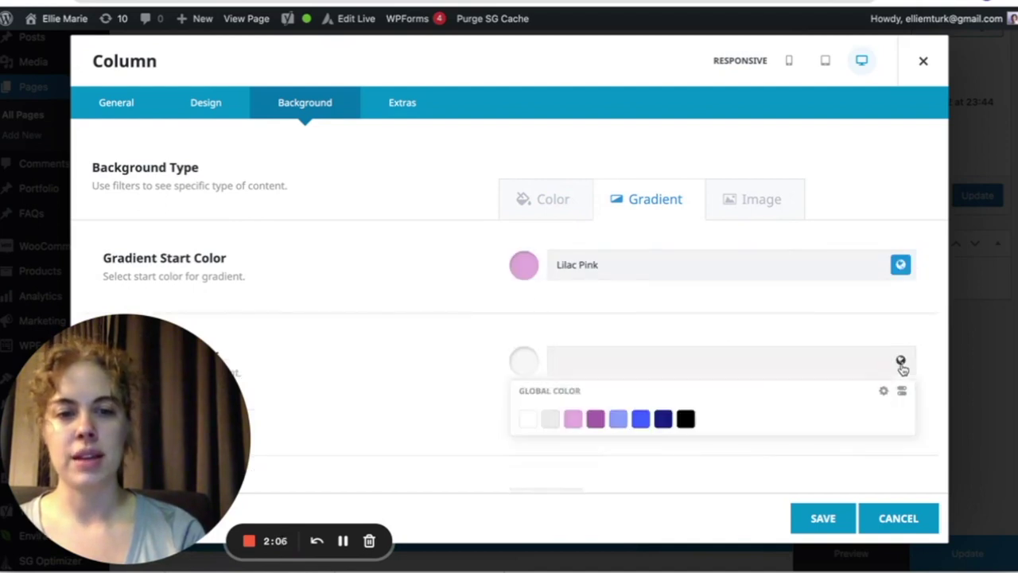
pyautogui.click(526, 362)
pyautogui.scroll(-2, 526, 362)
pyautogui.scroll(-2, 527, 362)
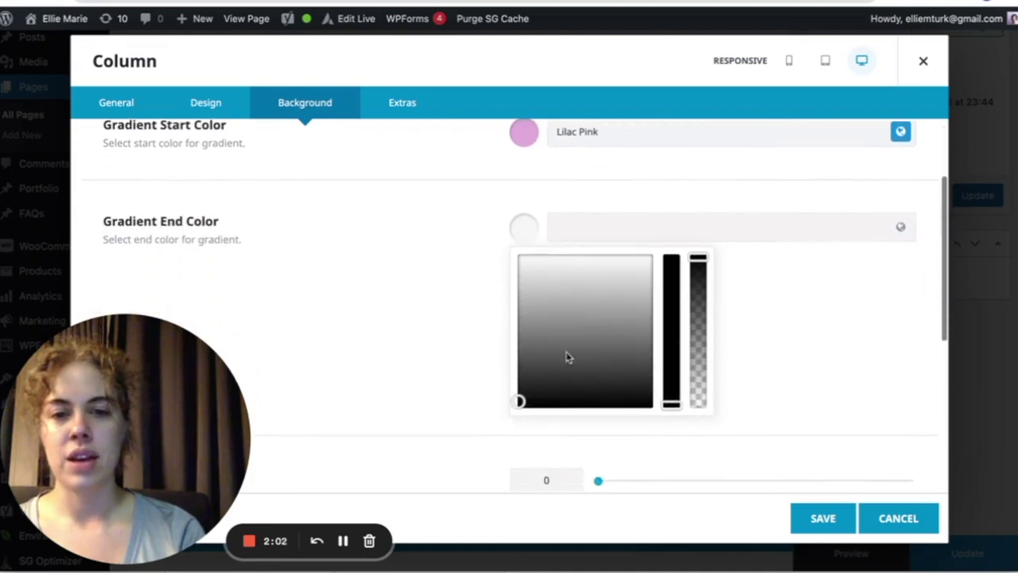
pyautogui.moveTo(699, 353); pyautogui.dragTo(698, 423)
pyautogui.click(698, 422)
pyautogui.click(522, 231)
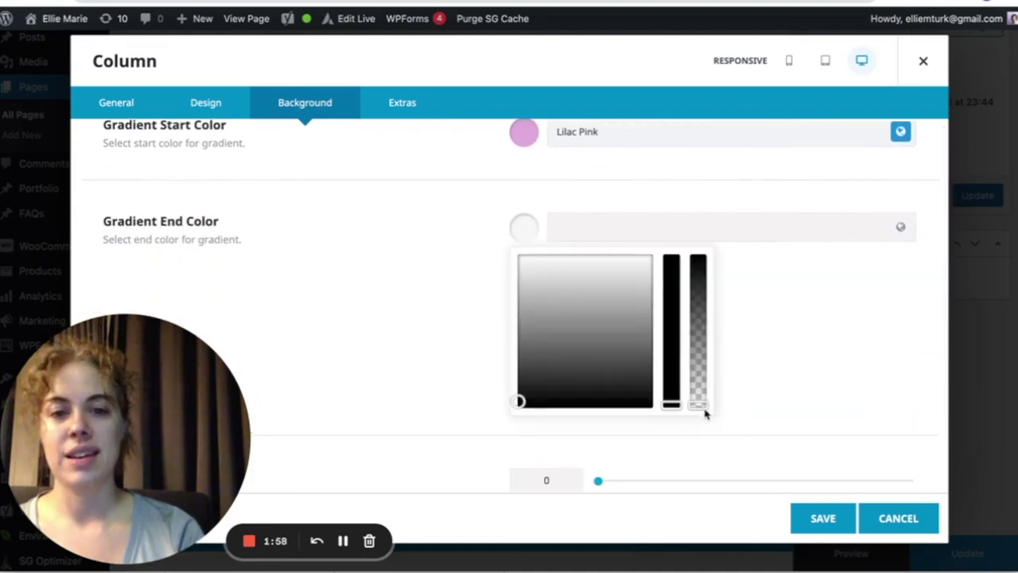
pyautogui.moveTo(525, 267); pyautogui.dragTo(529, 222)
pyautogui.click(529, 222)
pyautogui.click(518, 233)
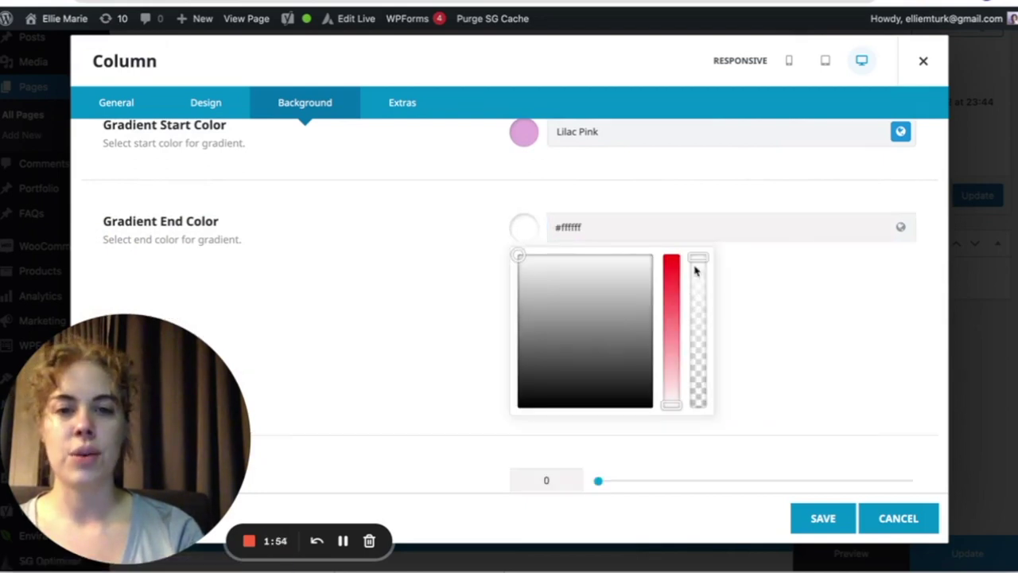
# Make the gradient end color fully transparent, rgba(255,255,255,0), and save the column settings
pyautogui.moveTo(698, 261); pyautogui.dragTo(697, 422)
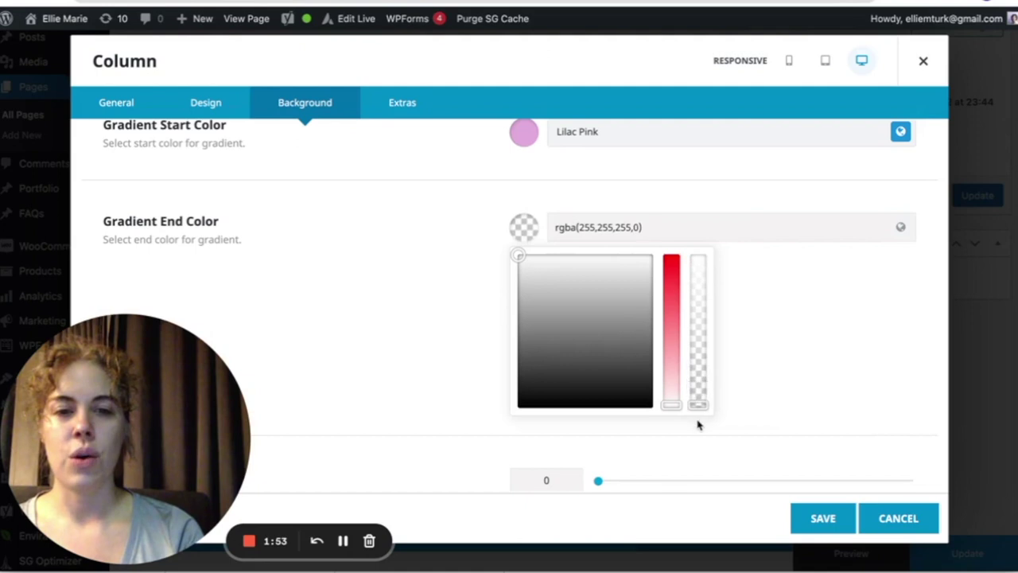
pyautogui.click(777, 312)
pyautogui.scroll(2, 757, 295)
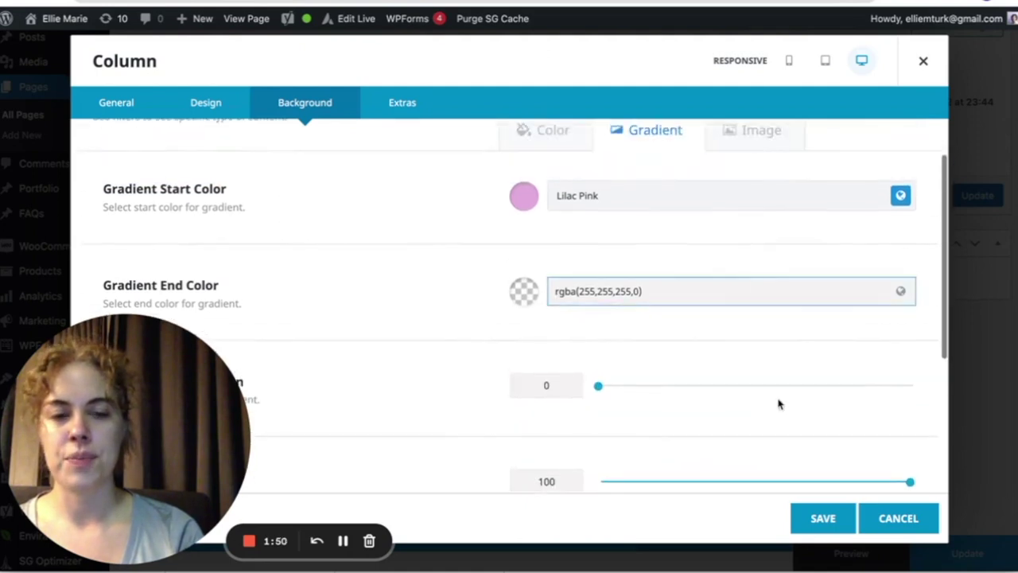
pyautogui.click(822, 518)
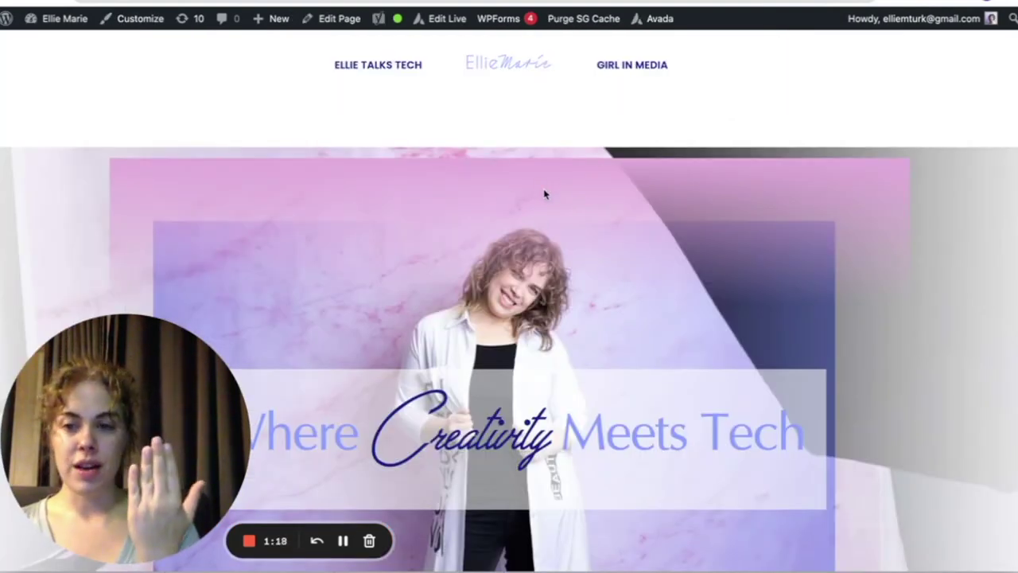
# Switch to the live home page and examine the column's pink gradient over the header image while scrolling
pyautogui.scroll(-2, 545, 193)
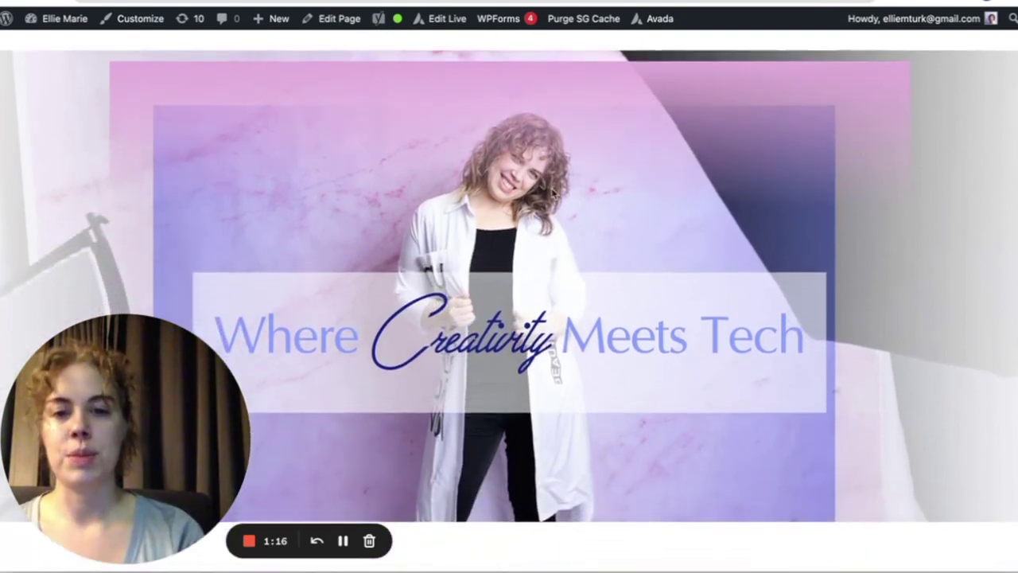
pyautogui.scroll(-2, 624, 391)
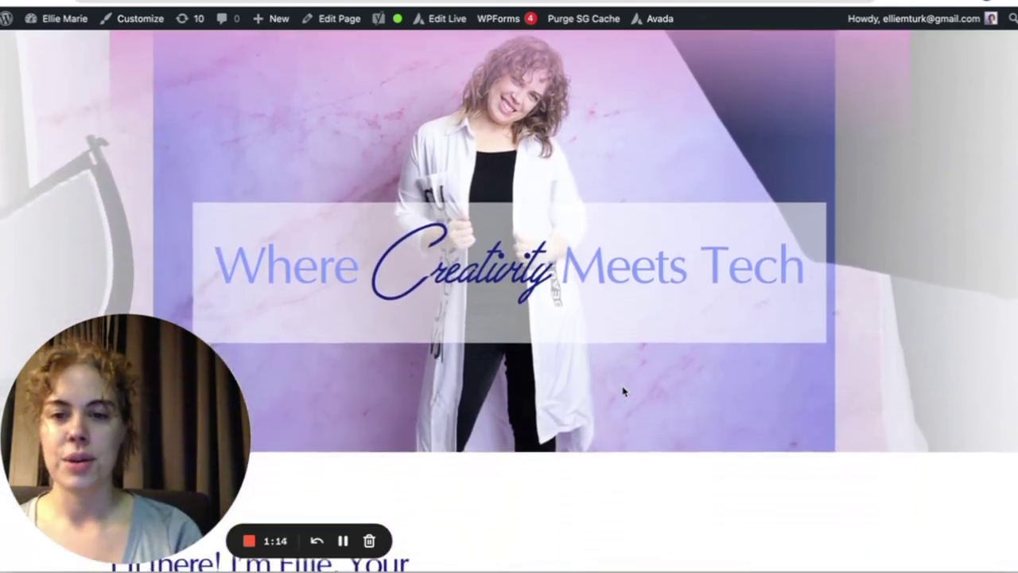
pyautogui.scroll(3, 624, 390)
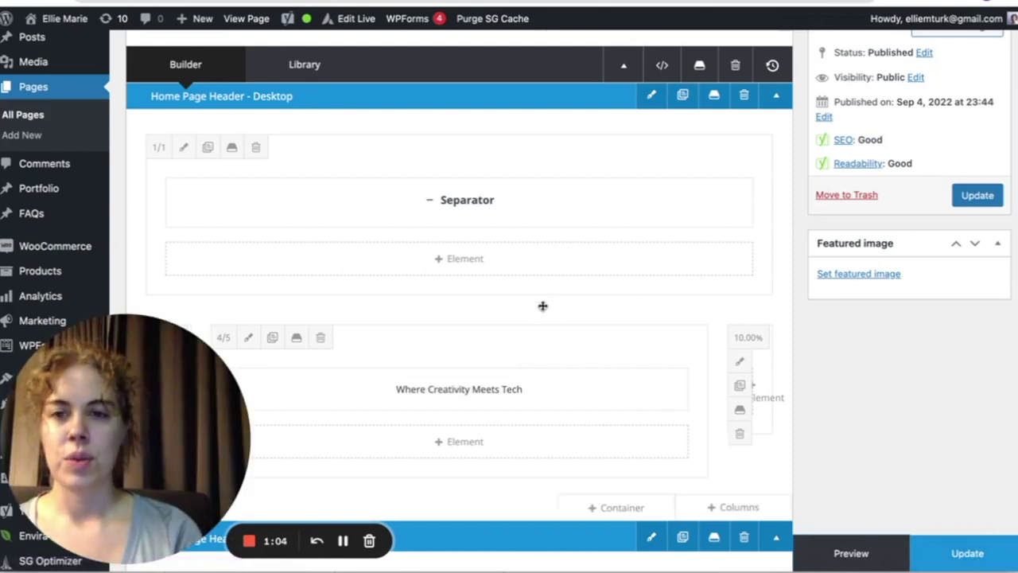
# Reopen the Separator column's background settings and set both the gradient start and end colors to Color 1
pyautogui.click(184, 148)
pyautogui.click(288, 101)
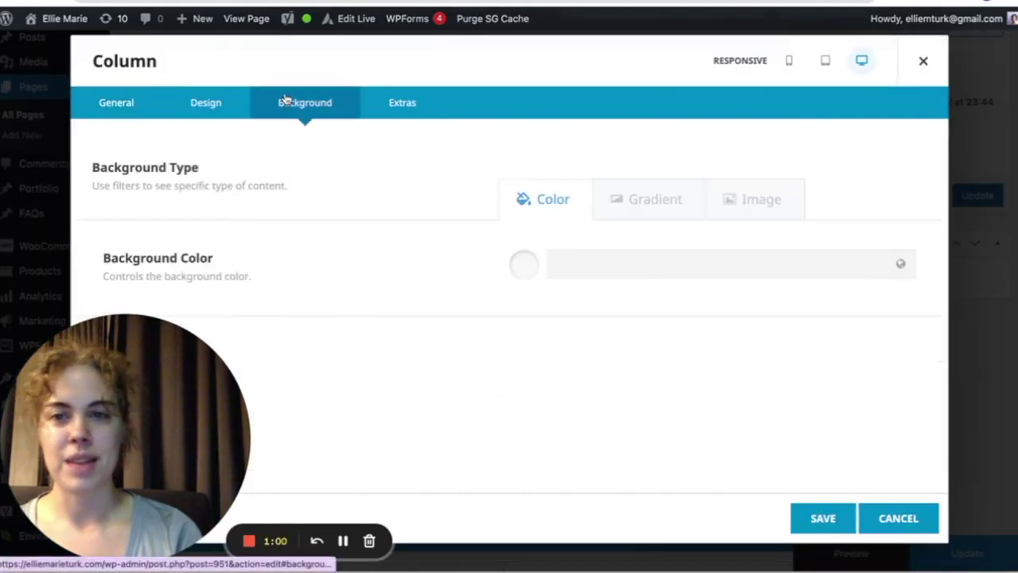
pyautogui.click(649, 209)
pyautogui.click(550, 205)
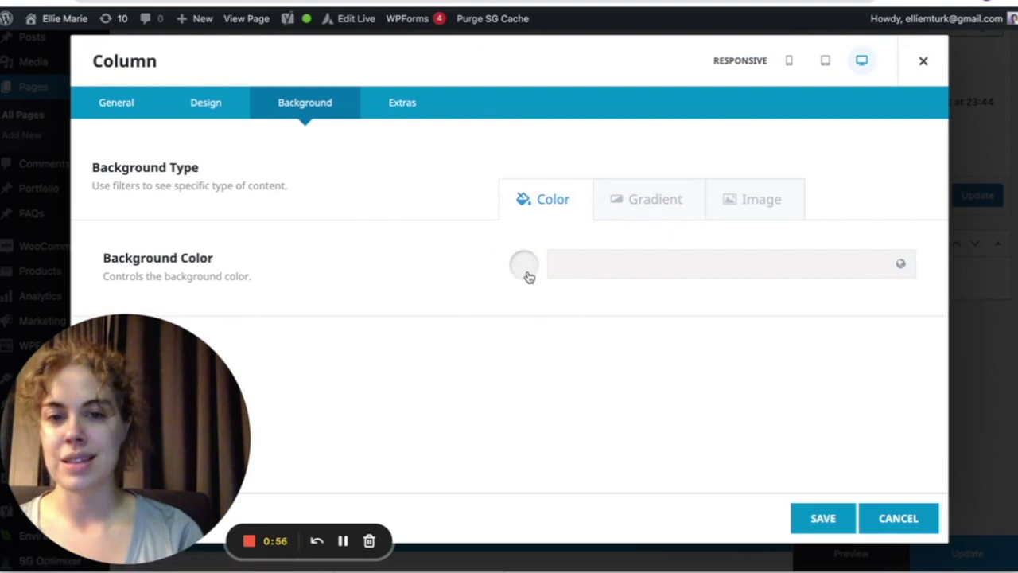
pyautogui.click(652, 196)
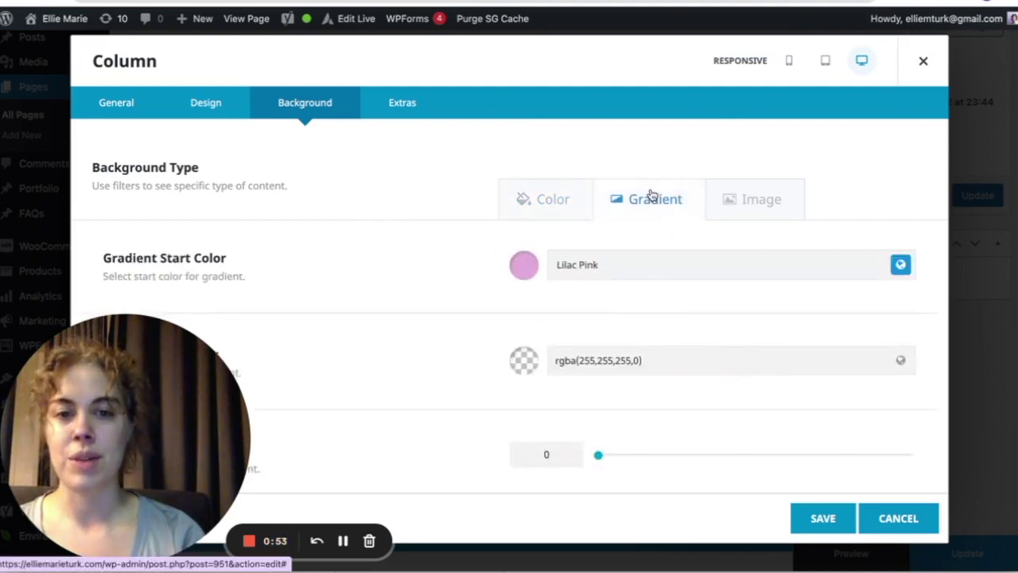
pyautogui.click(900, 264)
pyautogui.click(527, 323)
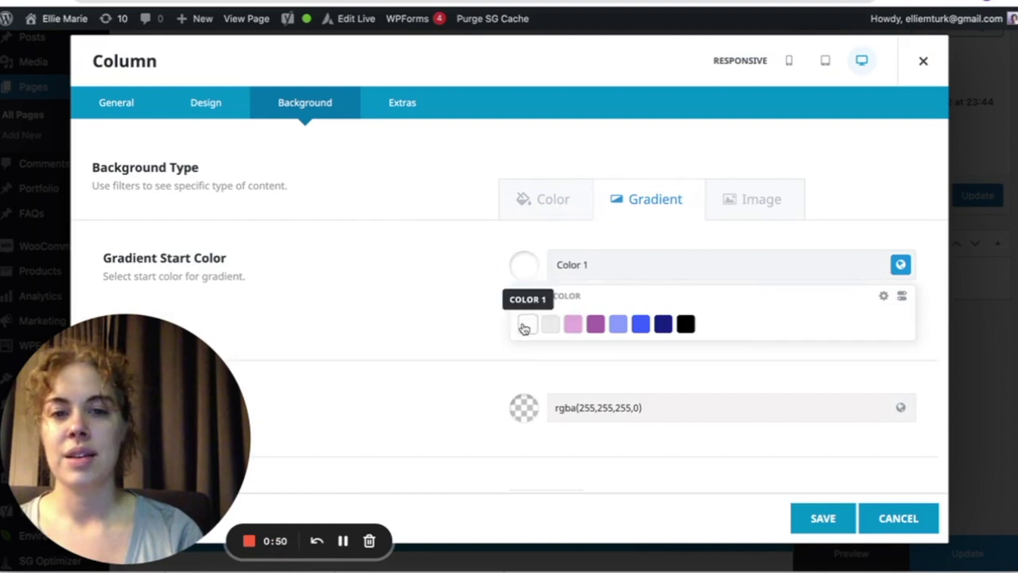
pyautogui.click(901, 407)
pyautogui.click(527, 419)
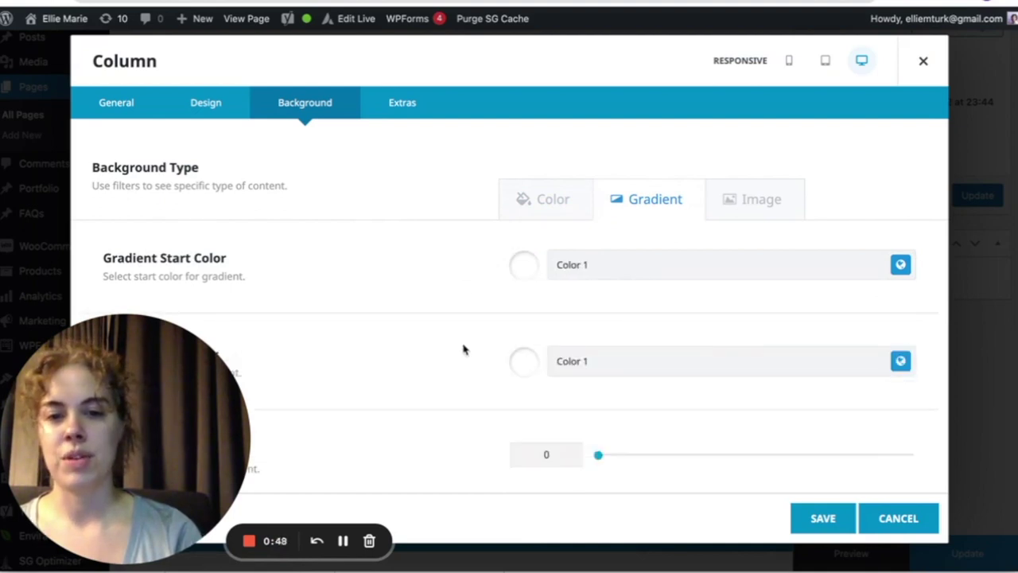
# Set the Separator column's solid background color to #ffffff and save the change to the page
pyautogui.click(523, 214)
pyautogui.click(520, 269)
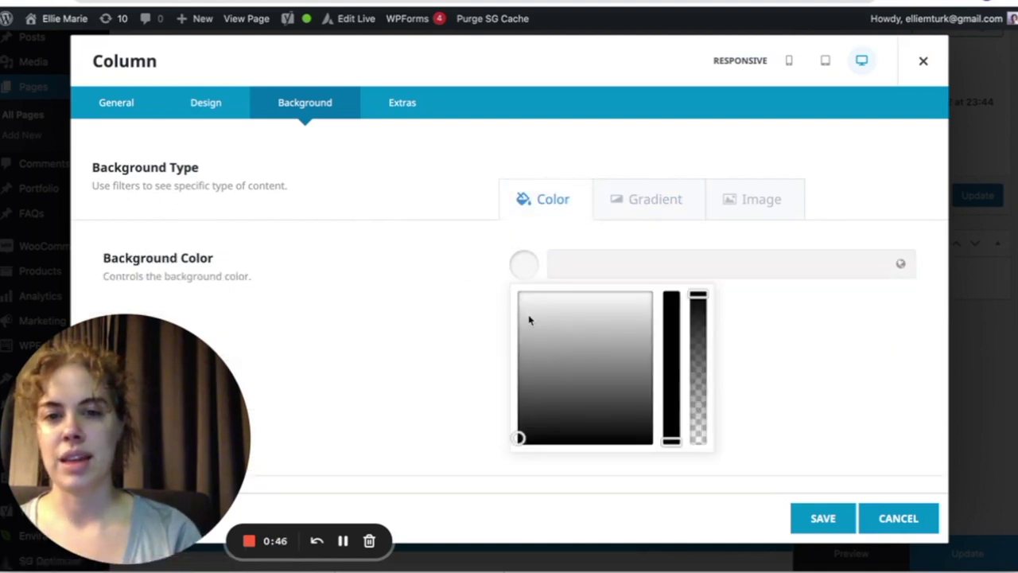
pyautogui.click(524, 305)
pyautogui.click(517, 292)
pyautogui.click(441, 289)
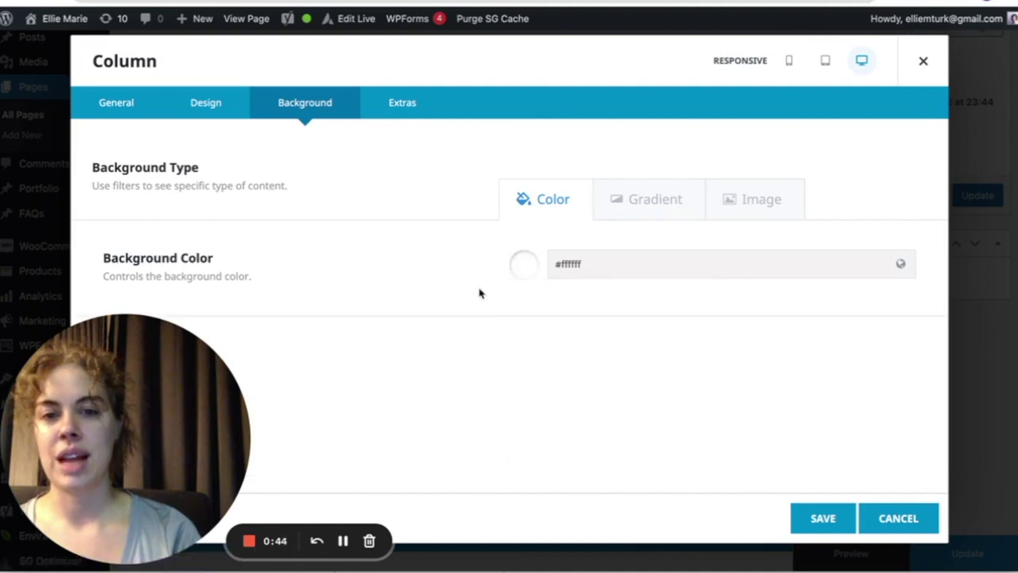
pyautogui.click(835, 519)
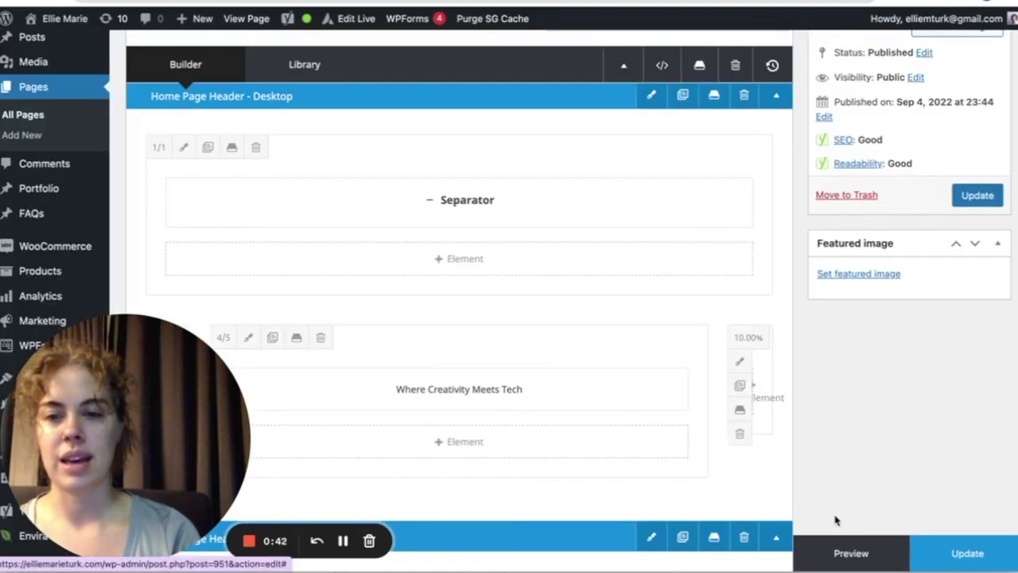
pyautogui.click(932, 553)
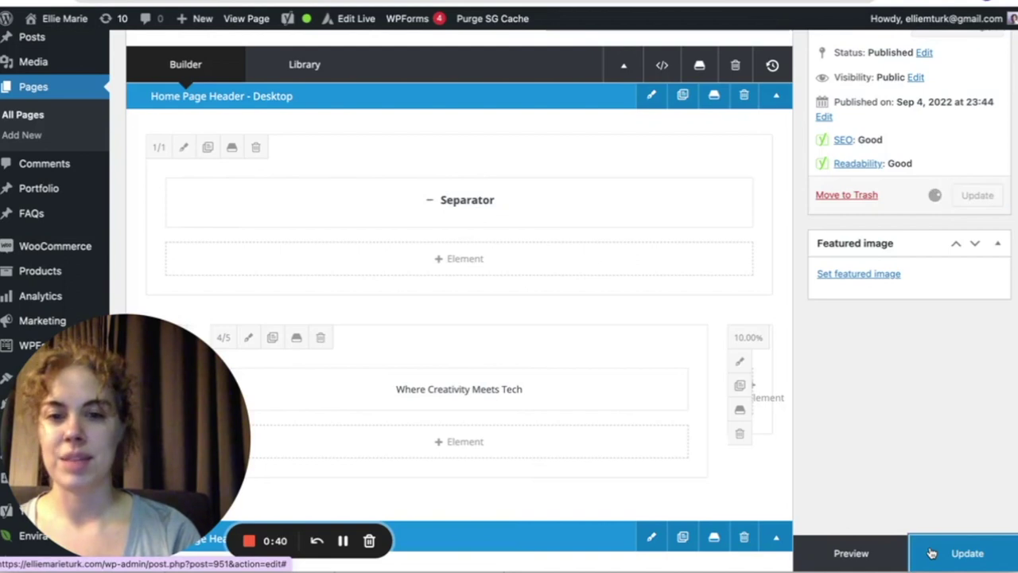
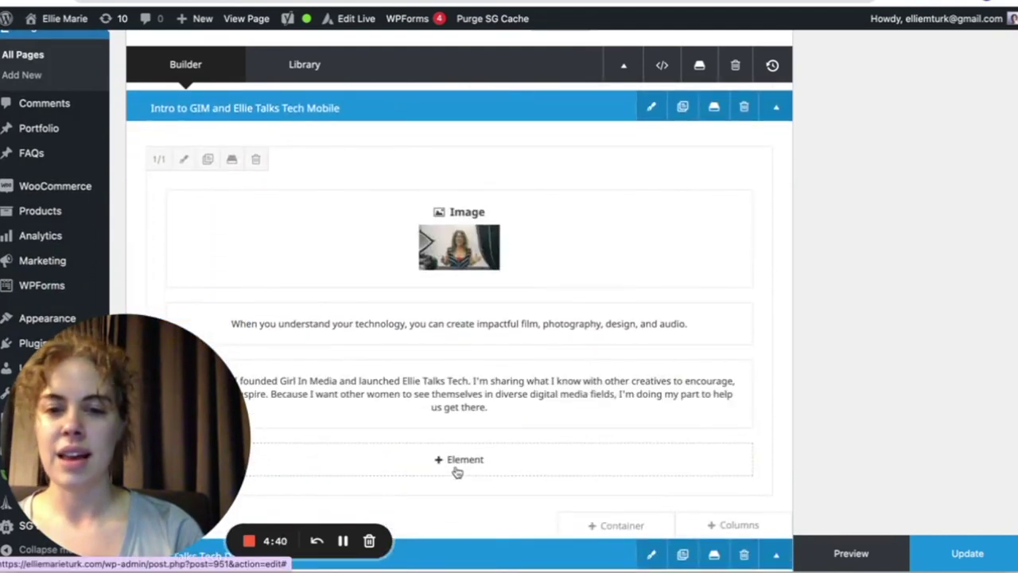
# Open the element chooser for the mobile intro container's column and examine the full list of available design elements
pyautogui.click(458, 472)
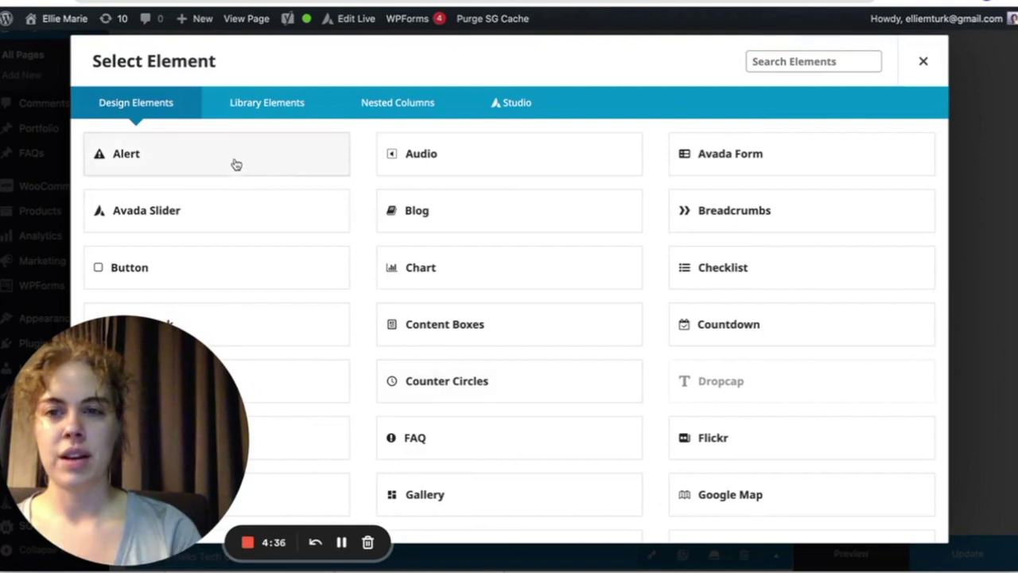
pyautogui.scroll(-3, 654, 319)
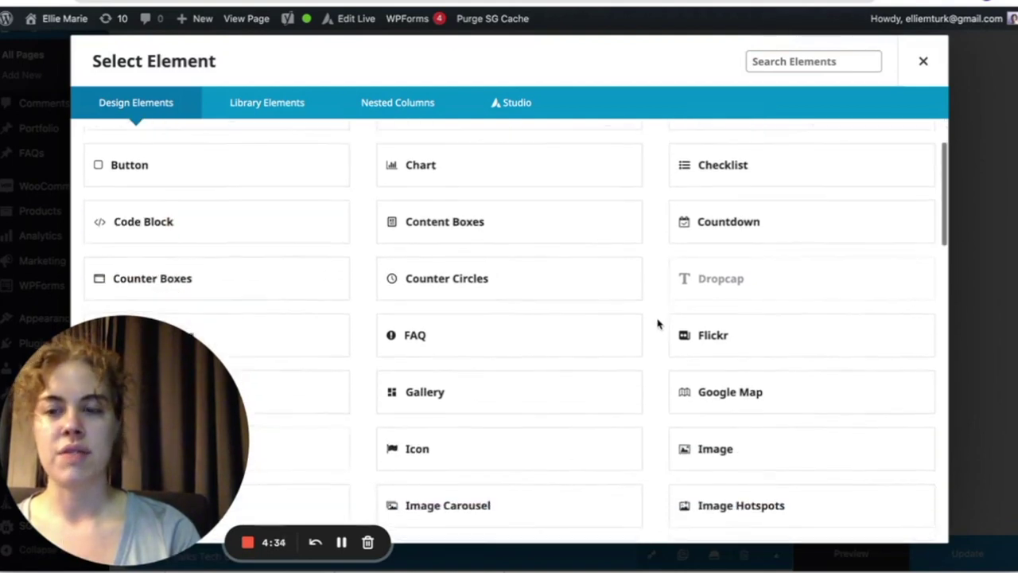
pyautogui.scroll(-1, 657, 323)
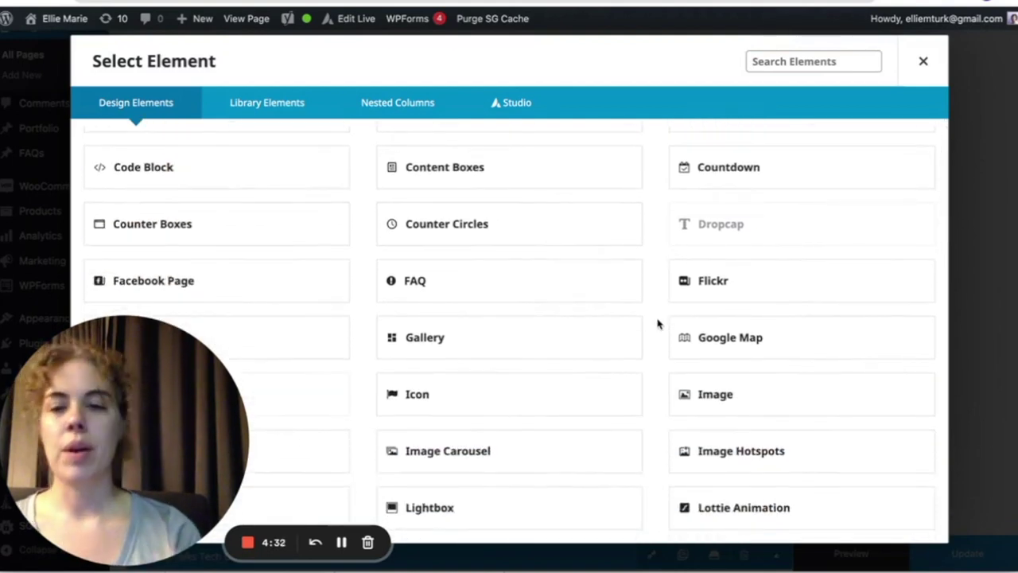
pyautogui.scroll(-5, 657, 323)
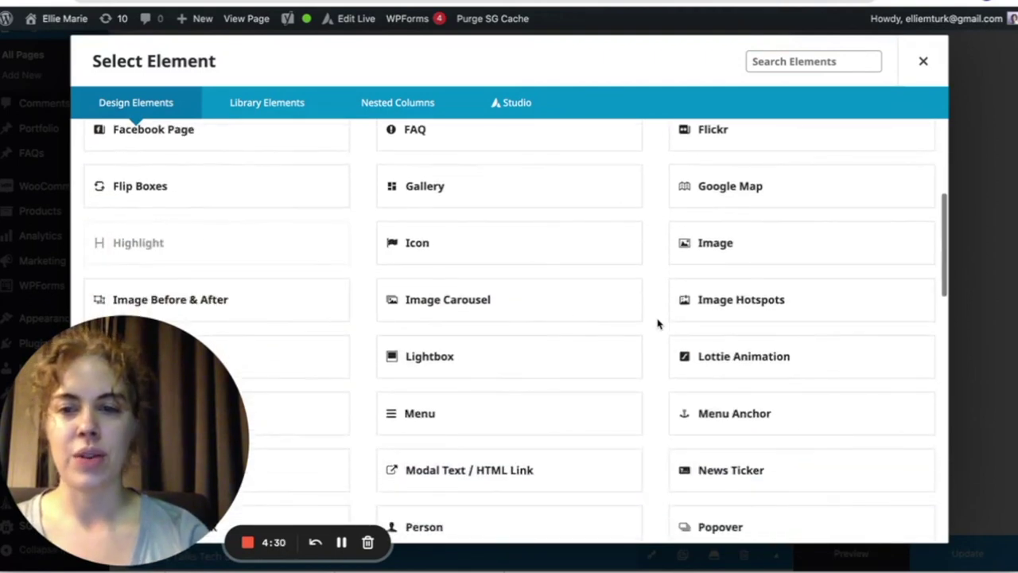
pyautogui.scroll(-4, 657, 323)
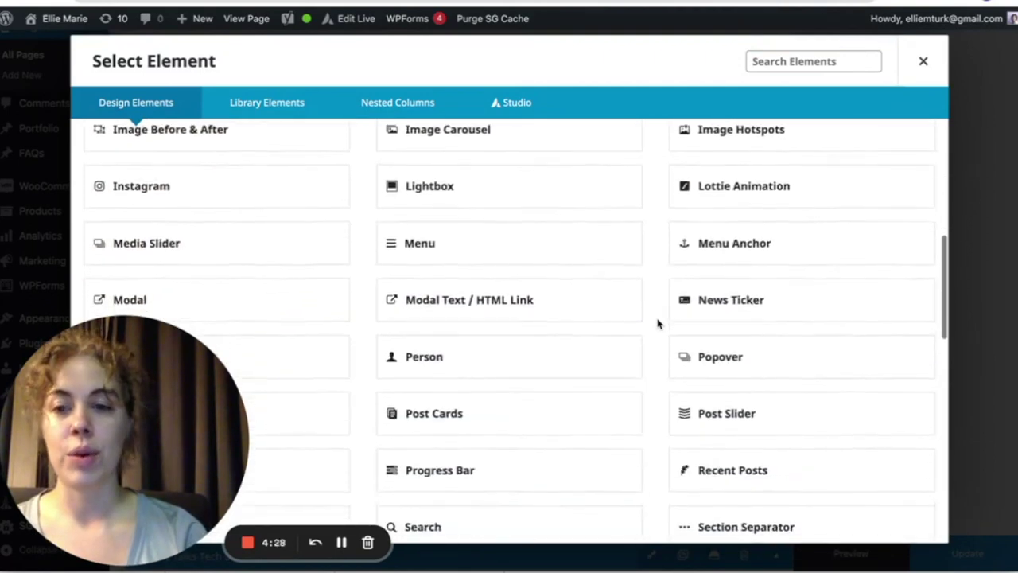
pyautogui.scroll(-1, 657, 323)
pyautogui.scroll(1, 657, 323)
pyautogui.scroll(10, 657, 323)
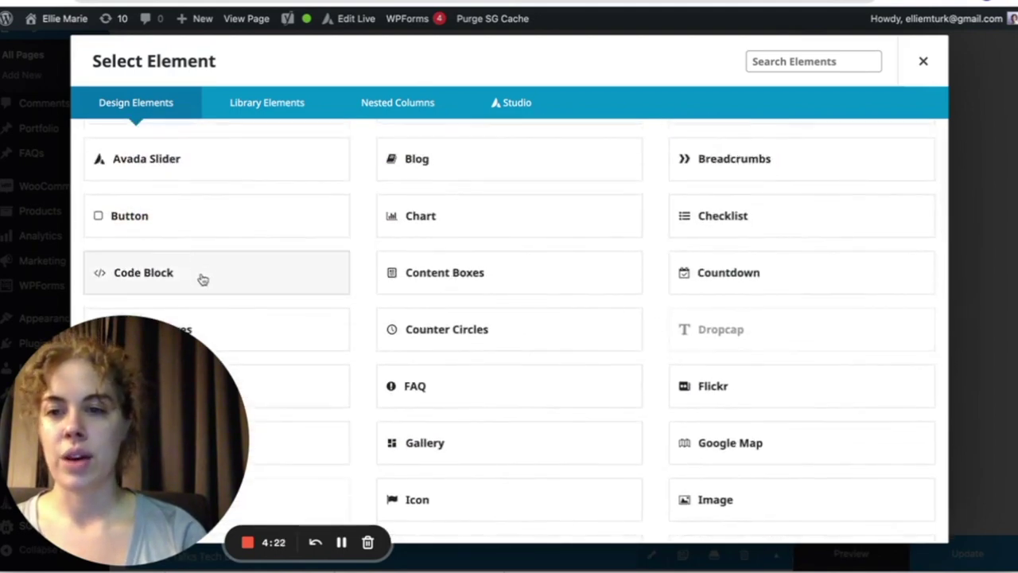
pyautogui.scroll(-10, 211, 281)
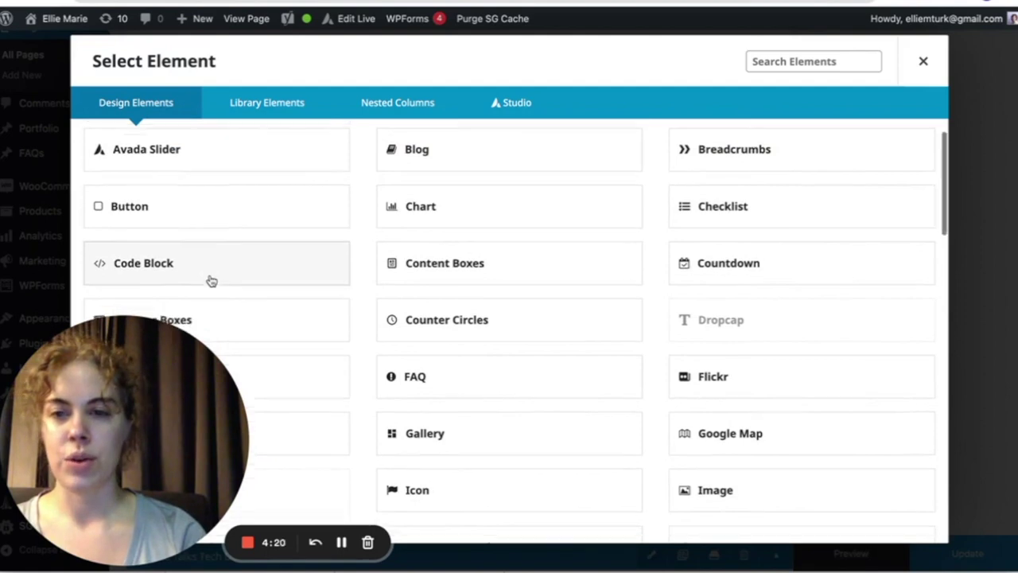
pyautogui.scroll(-10, 211, 281)
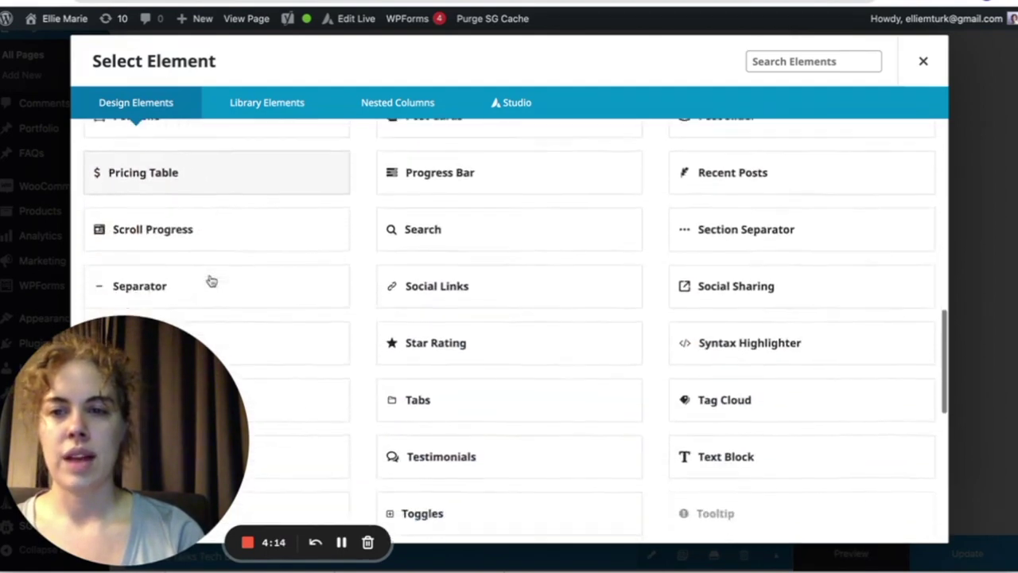
pyautogui.scroll(-3, 211, 281)
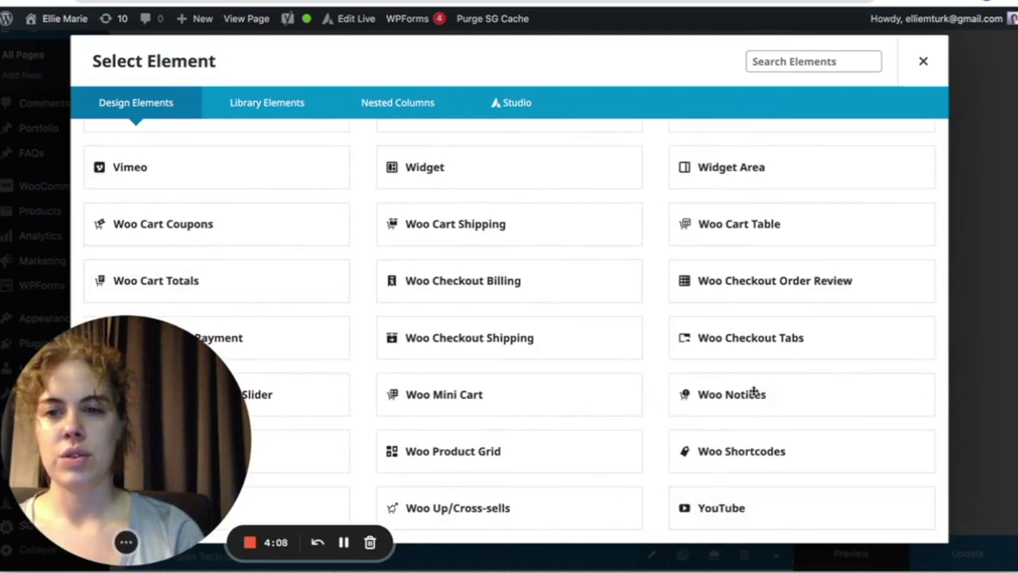
pyautogui.moveTo(118, 403)
pyautogui.mouseDown()
pyautogui.moveTo(116, 189)
pyautogui.moveTo(118, 391)
pyautogui.mouseUp()
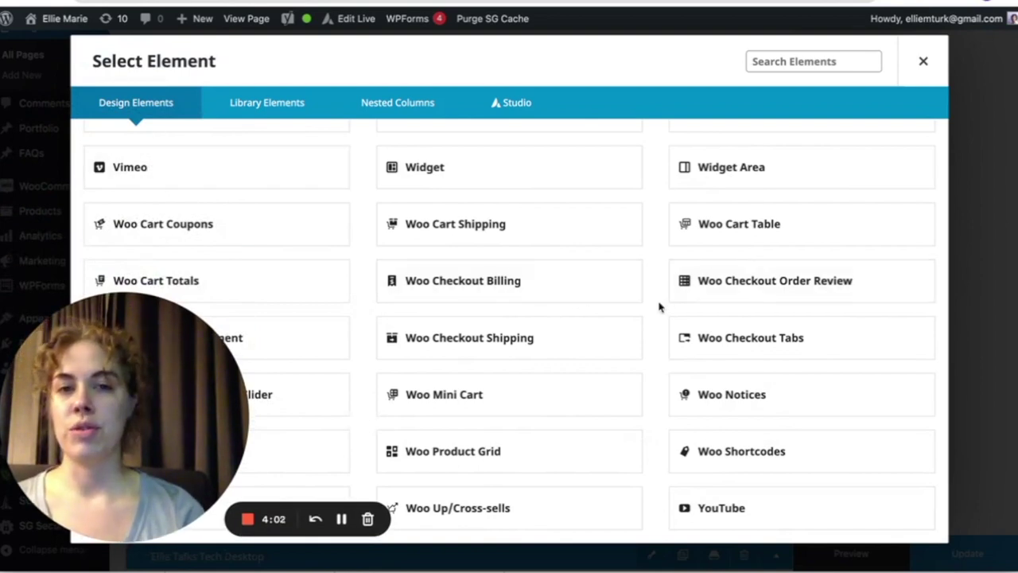
# Add a Video element to the mobile intro container's column and examine its MP4 and WebM upload, controls and preloading settings
pyautogui.scroll(3, 658, 307)
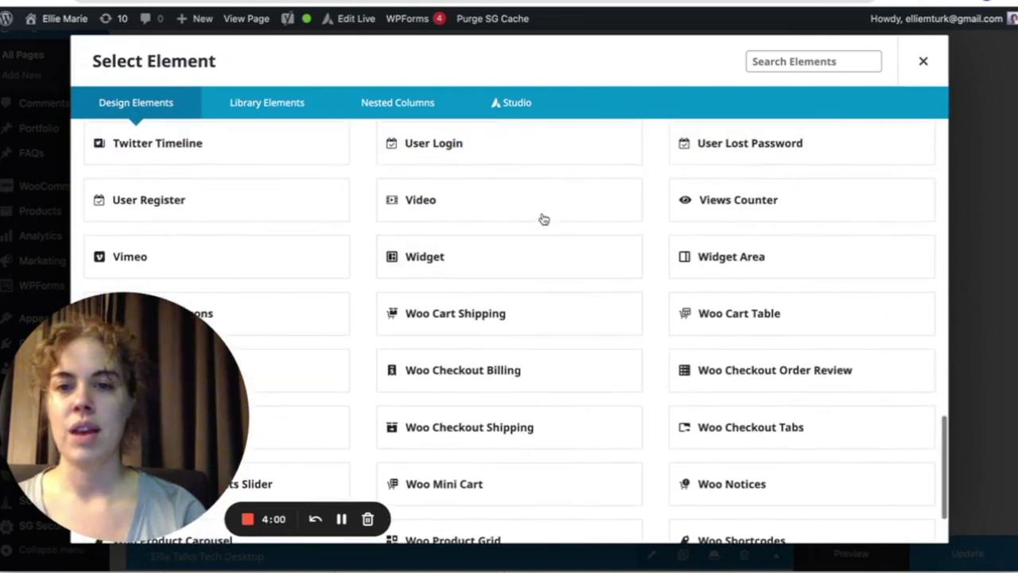
pyautogui.click(496, 209)
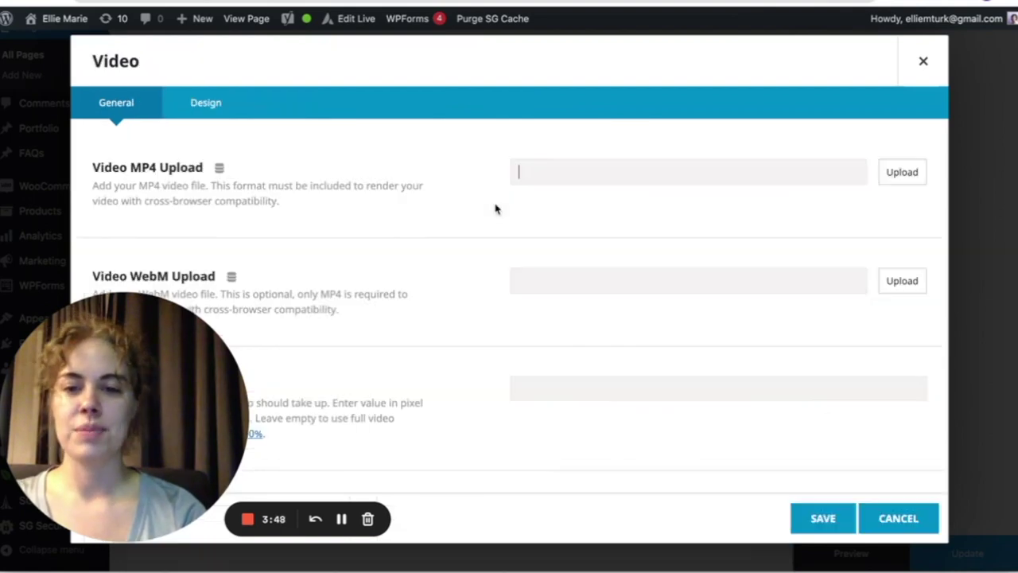
pyautogui.scroll(-5, 366, 235)
pyautogui.scroll(-3, 366, 235)
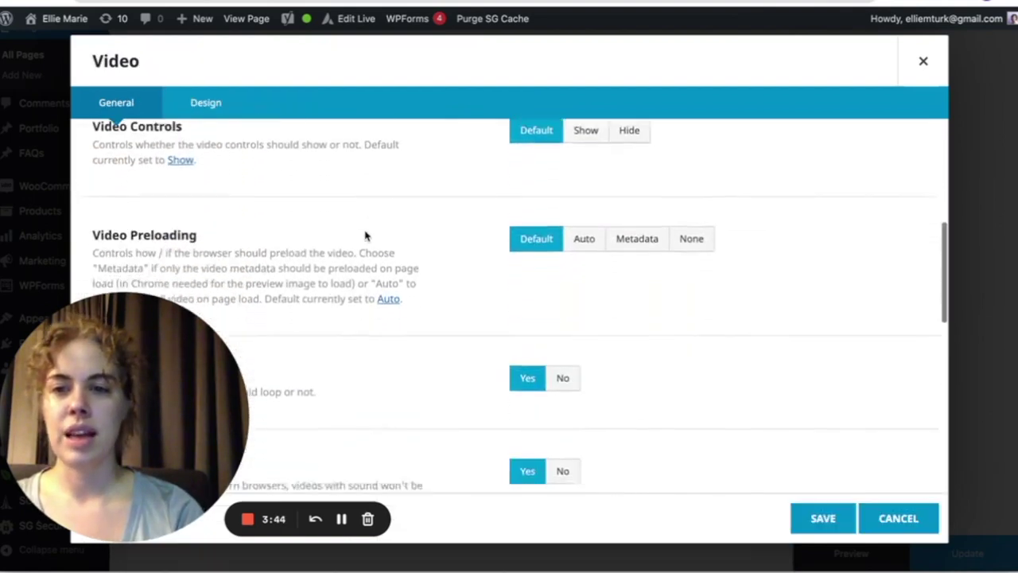
pyautogui.scroll(8, 365, 234)
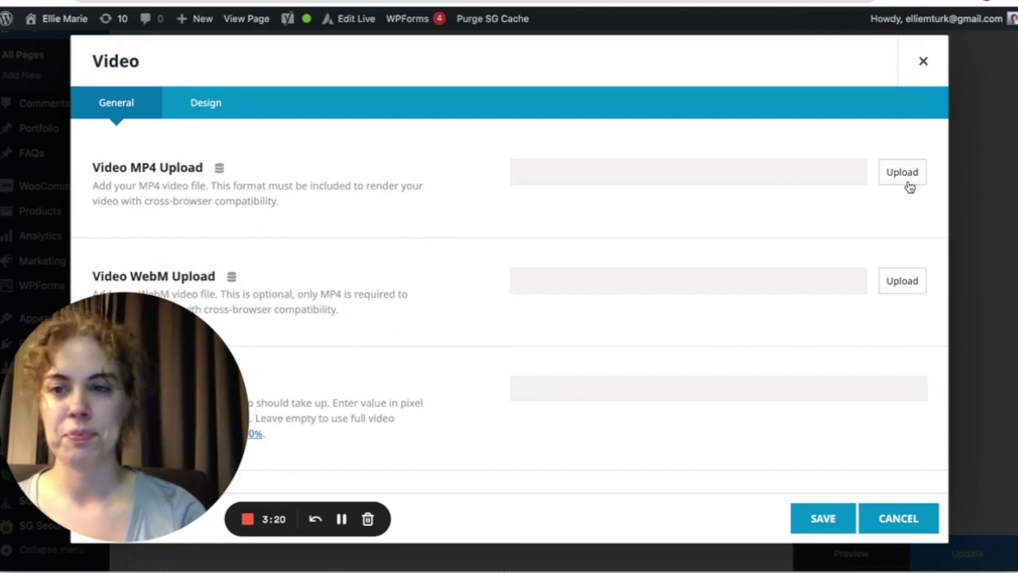
pyautogui.scroll(-1, 394, 261)
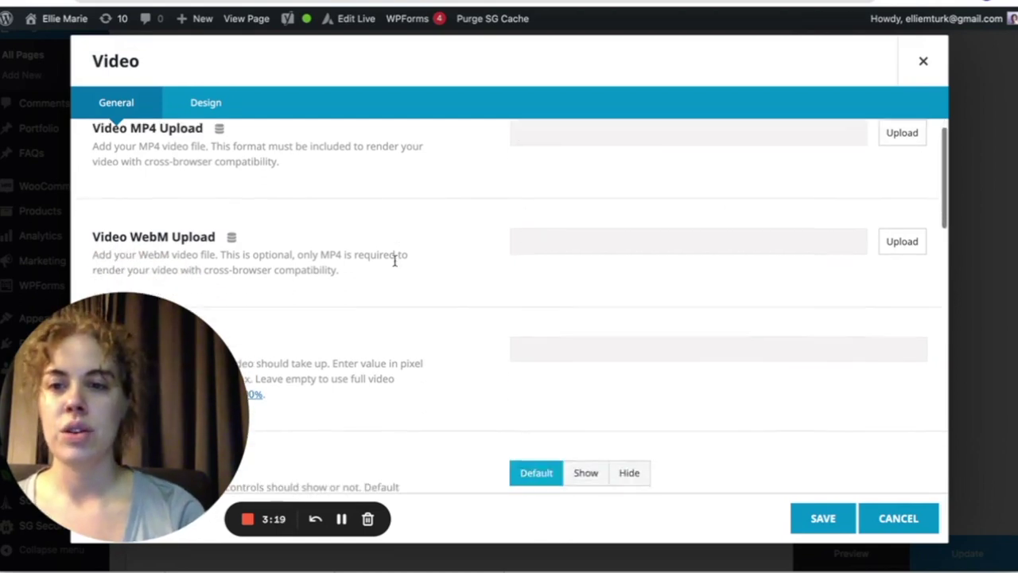
pyautogui.doubleClick(139, 254)
pyautogui.click(165, 254)
pyautogui.scroll(1, 165, 255)
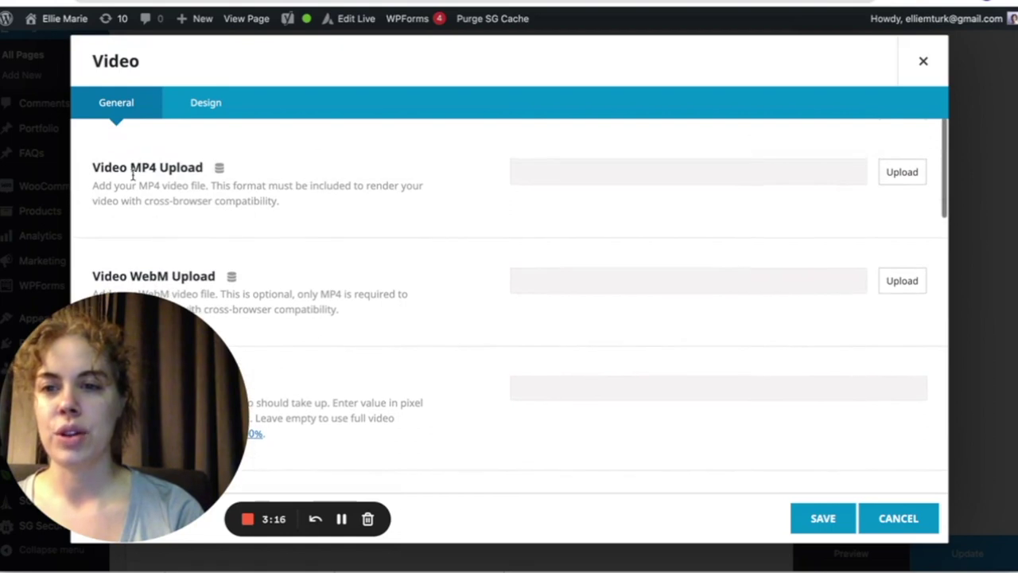
pyautogui.scroll(-3, 141, 184)
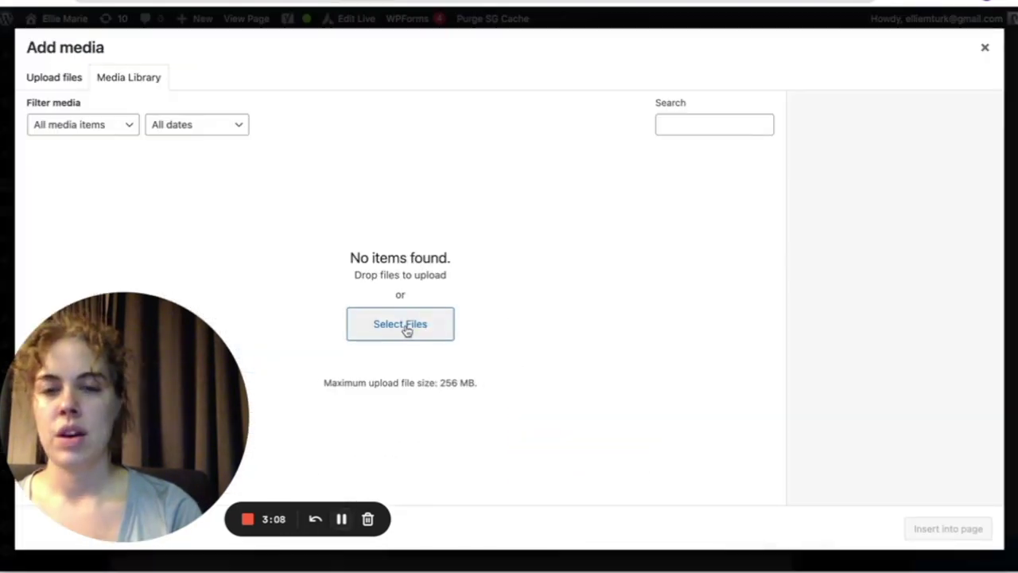
# Upload D3T 2022 Website BG Video.mp4 from the external media drive to the media library for the Video element, checking its file size first
pyautogui.click(408, 335)
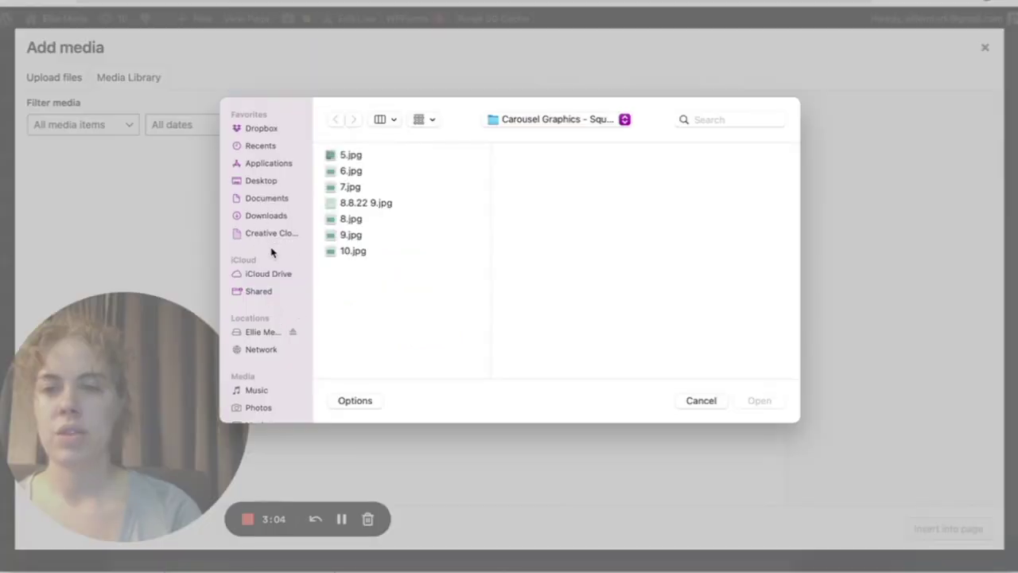
pyautogui.click(277, 220)
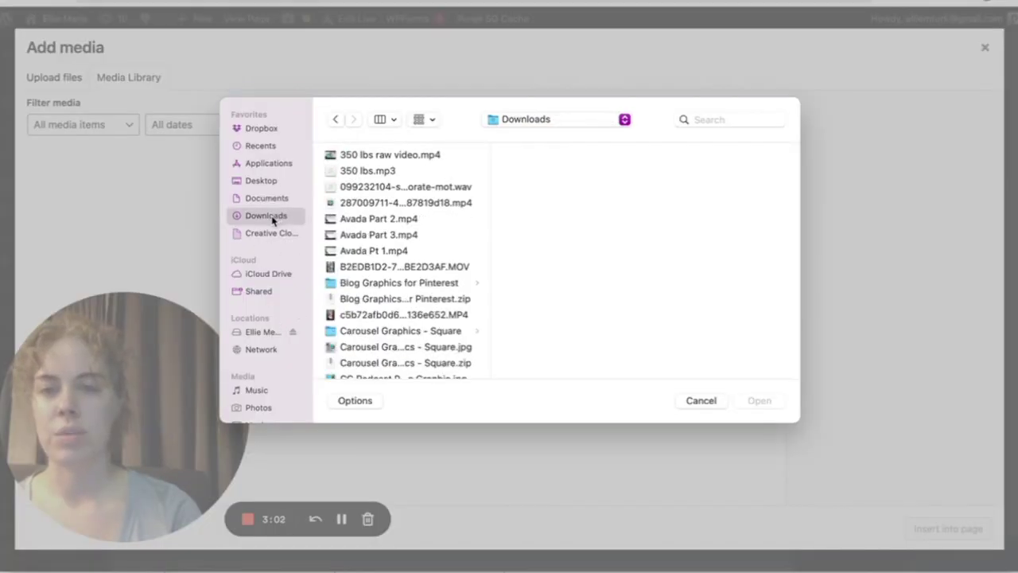
pyautogui.click(259, 334)
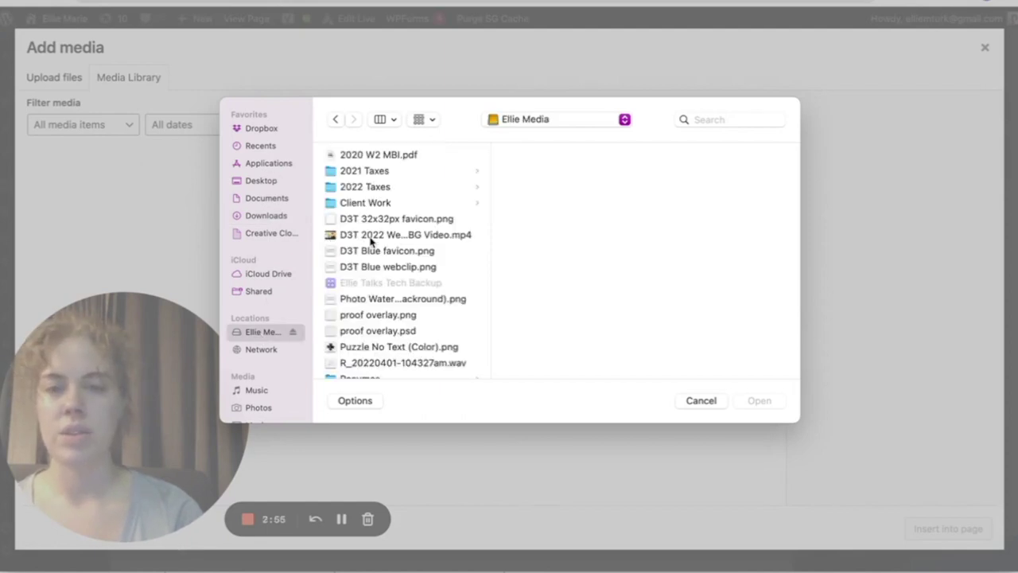
pyautogui.click(371, 239)
pyautogui.scroll(-2, 694, 355)
pyautogui.moveTo(575, 277); pyautogui.dragTo(610, 277)
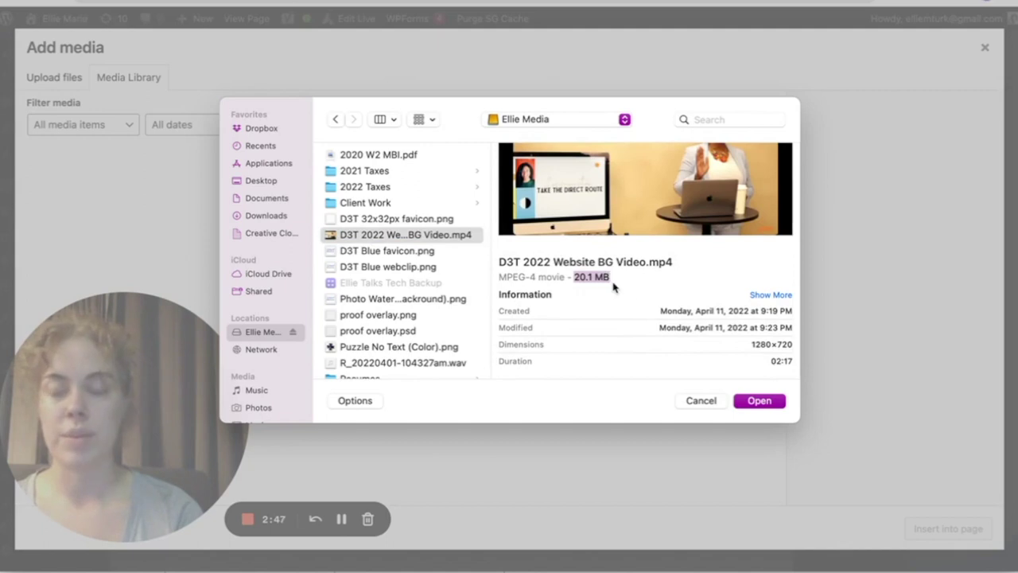
pyautogui.click(670, 291)
pyautogui.click(776, 402)
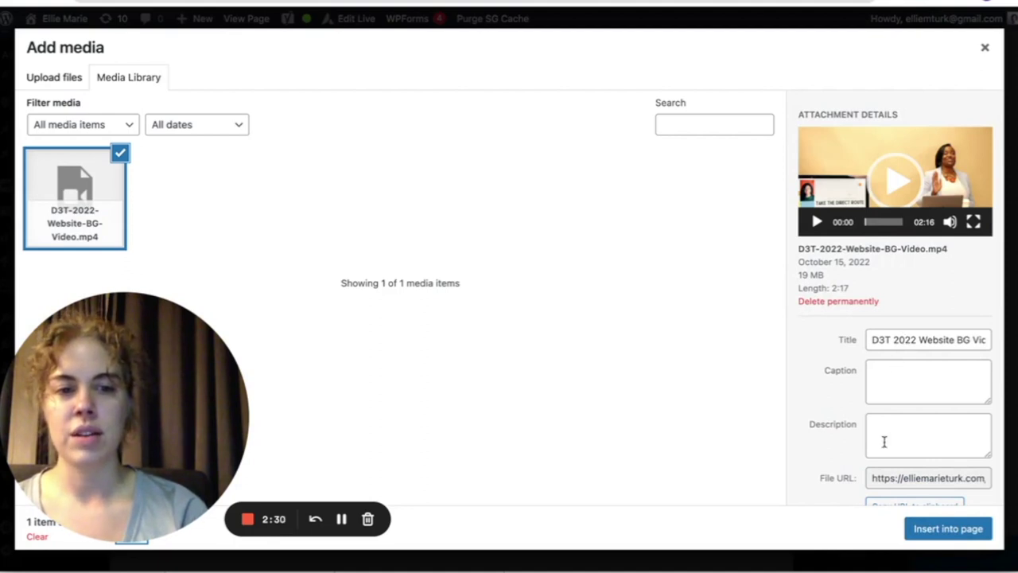
# Give D3T-2022-Website-BG-Video.mp4 the caption and description "Demo video" and insert it into the page
pyautogui.scroll(-2, 884, 442)
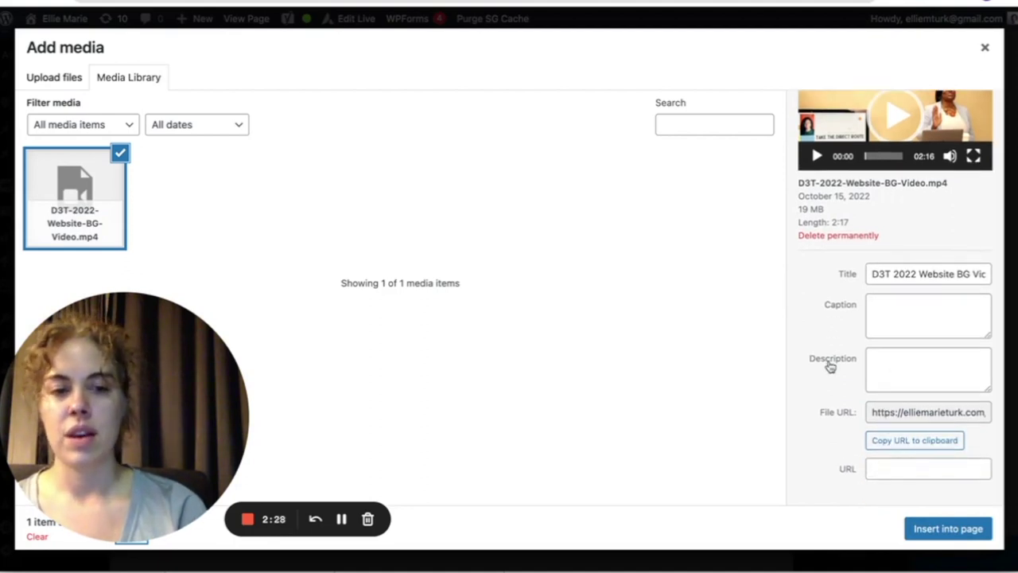
pyautogui.click(887, 318)
pyautogui.write('Demo video')
pyautogui.click(907, 361)
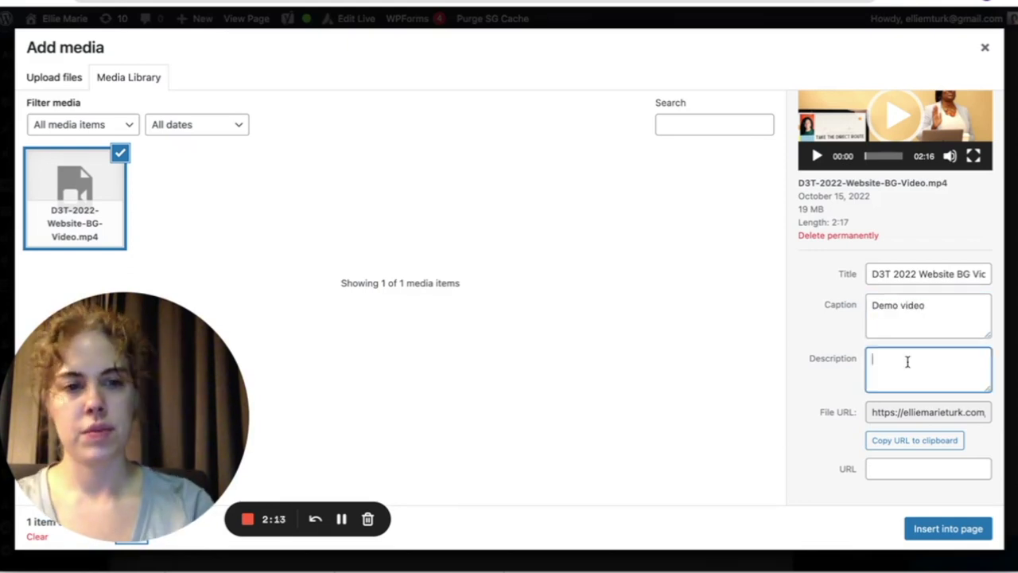
pyautogui.write('Demo video')
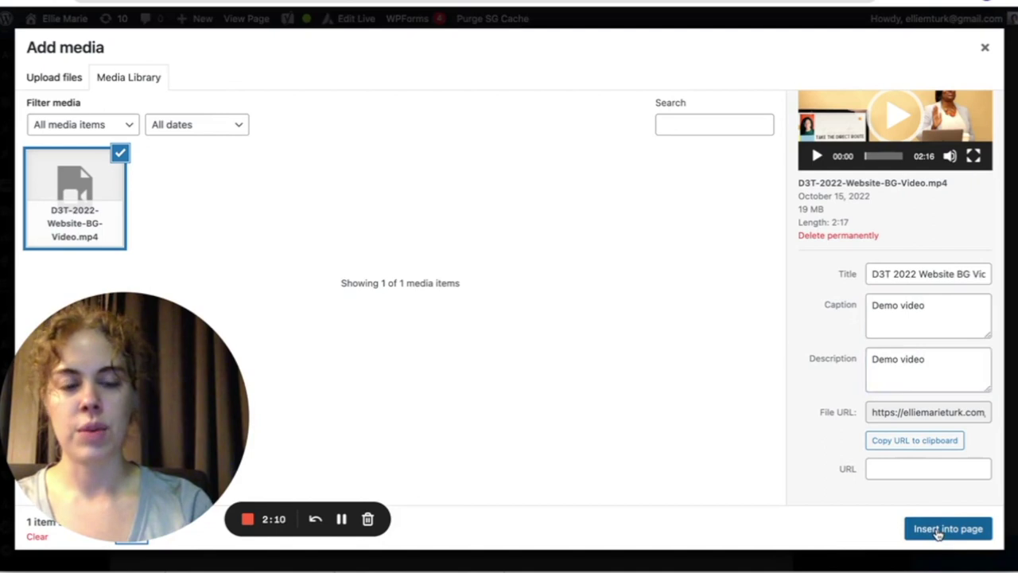
pyautogui.click(938, 531)
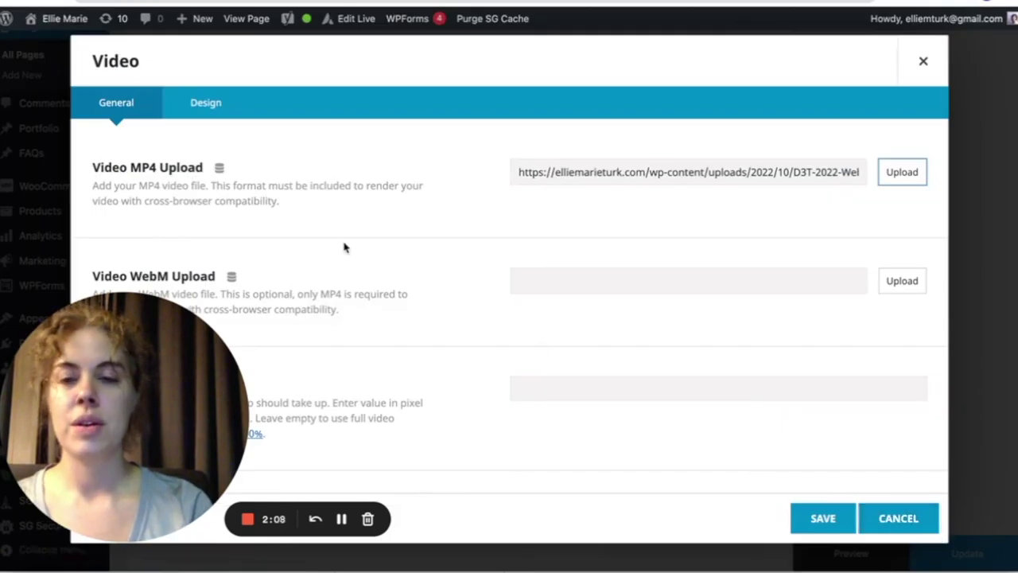
# Review the video element's general options, from maximum width, controls and preloading through looping, autoplay, preview image and element visibility
pyautogui.scroll(-3, 344, 247)
pyautogui.scroll(-8, 344, 248)
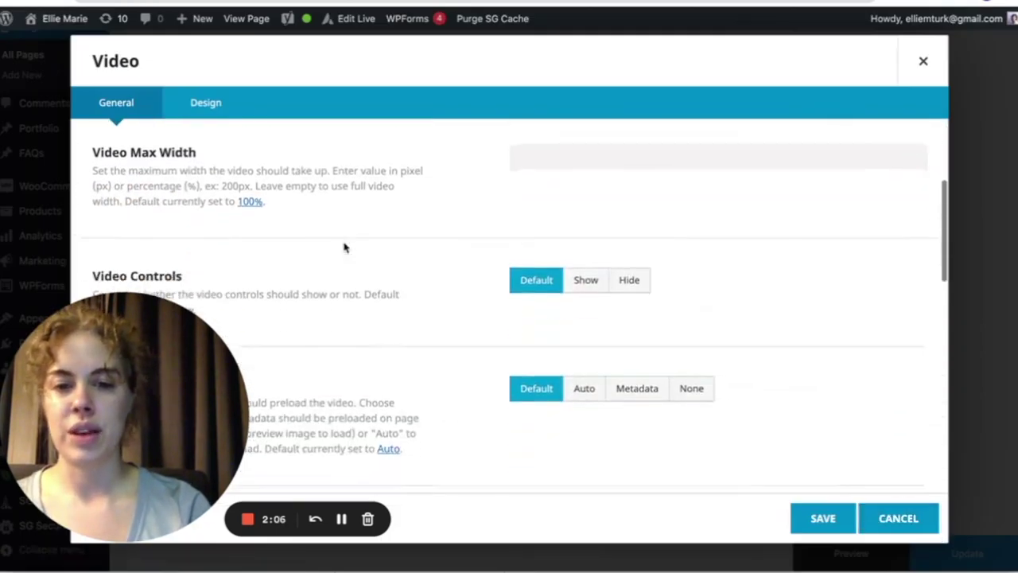
pyautogui.moveTo(343, 246); pyautogui.dragTo(240, 197)
pyautogui.click(245, 196)
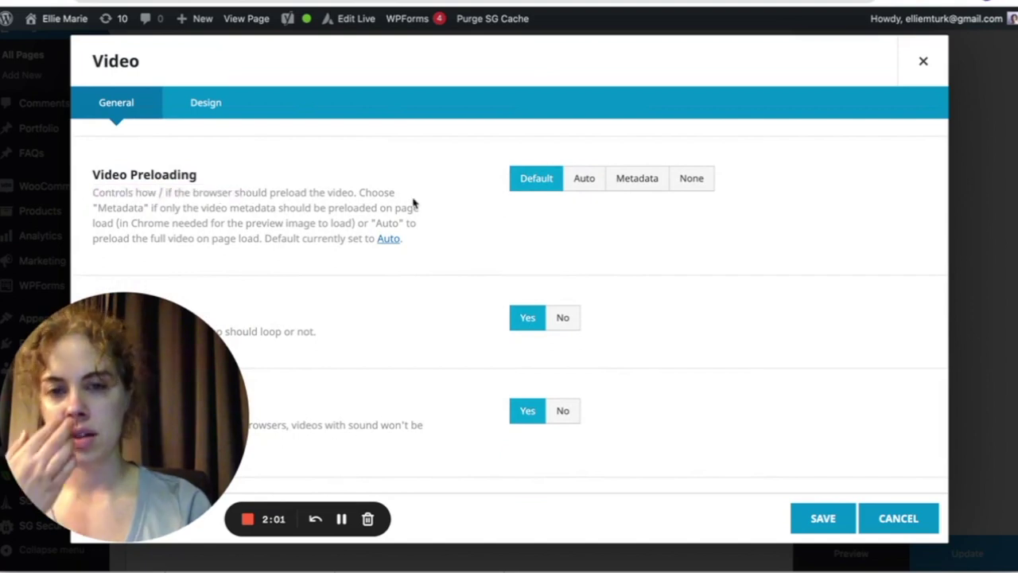
pyautogui.scroll(-3, 362, 246)
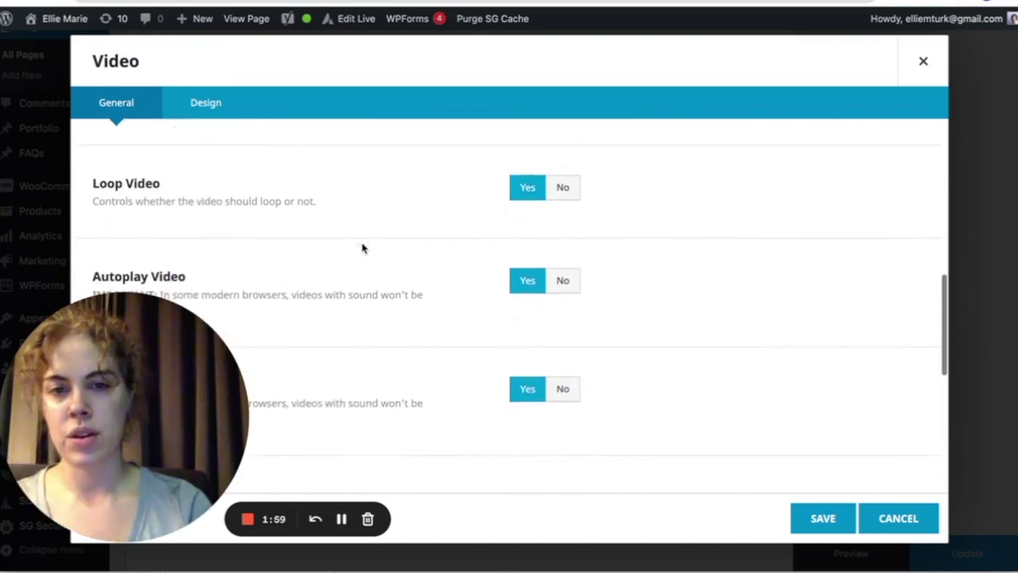
pyautogui.scroll(-2, 323, 203)
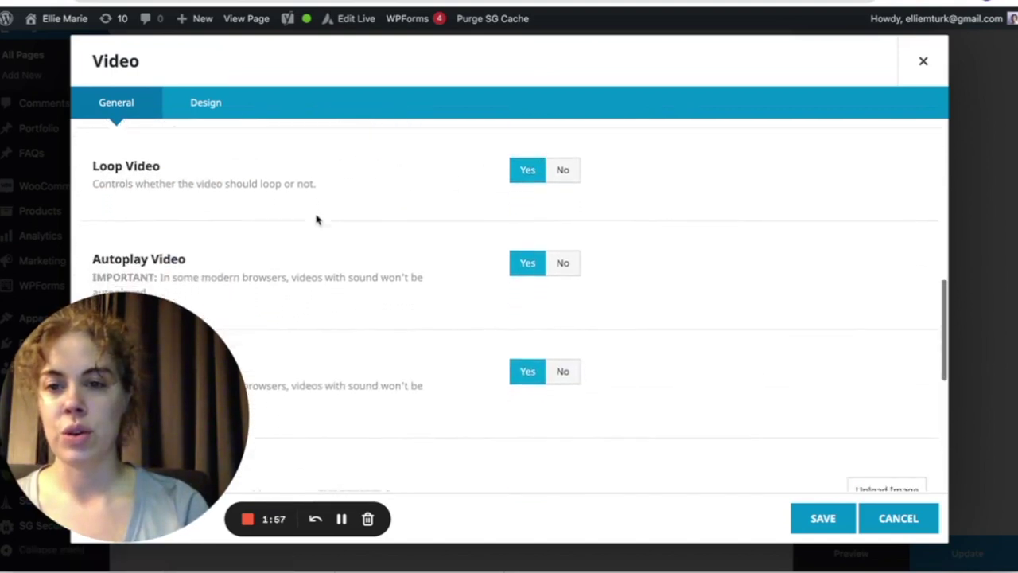
pyautogui.scroll(-2, 408, 270)
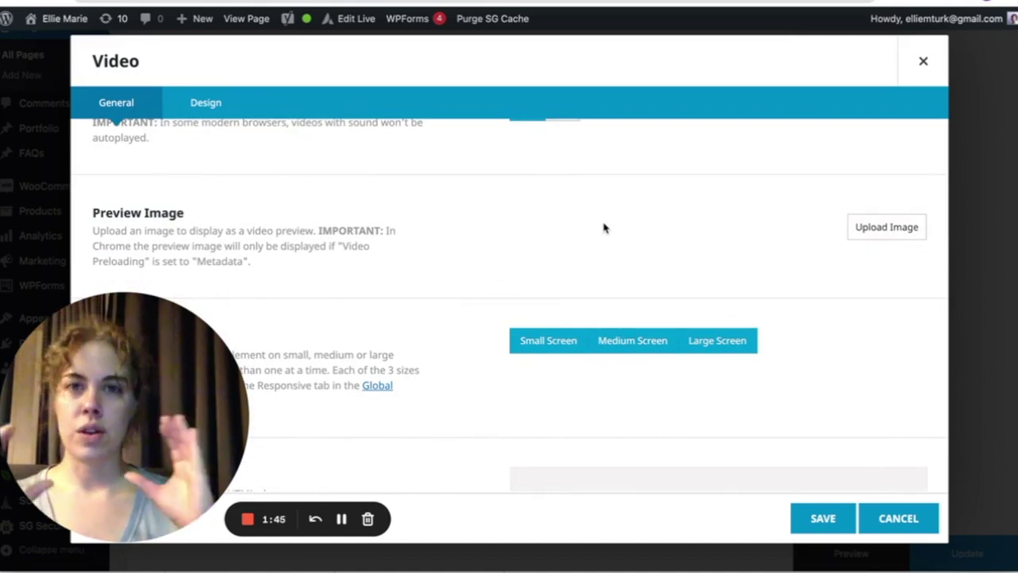
pyautogui.scroll(-2, 604, 228)
pyautogui.scroll(-2, 604, 228)
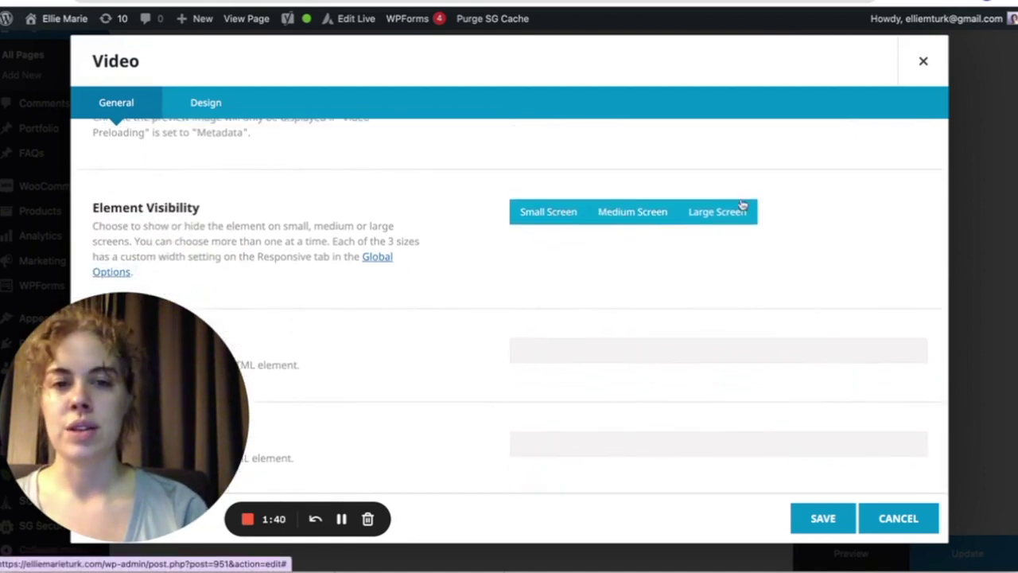
# Set the video element's alignment to Center in its design options and save the element
pyautogui.click(205, 112)
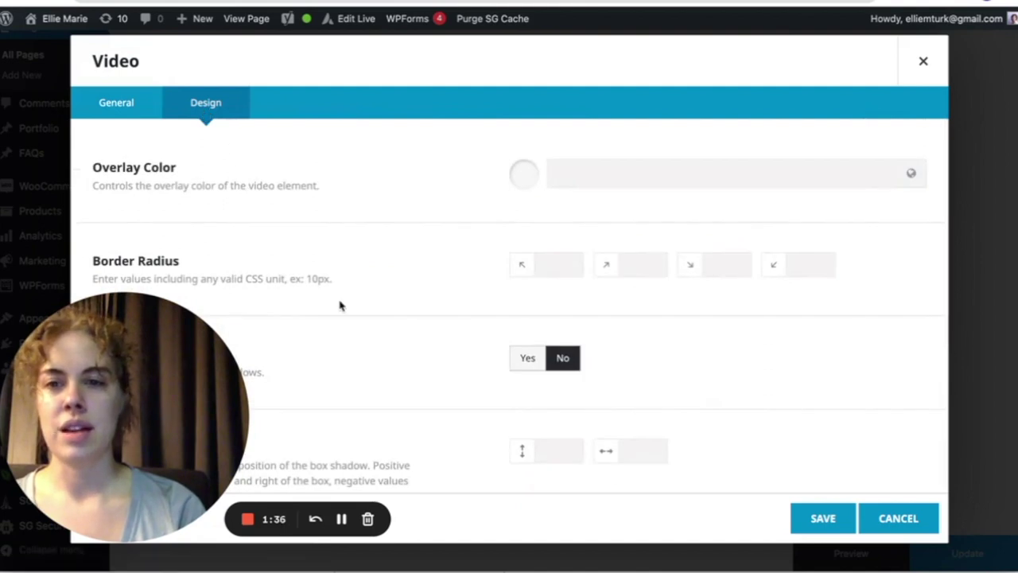
pyautogui.scroll(-1, 340, 306)
pyautogui.scroll(1, 341, 306)
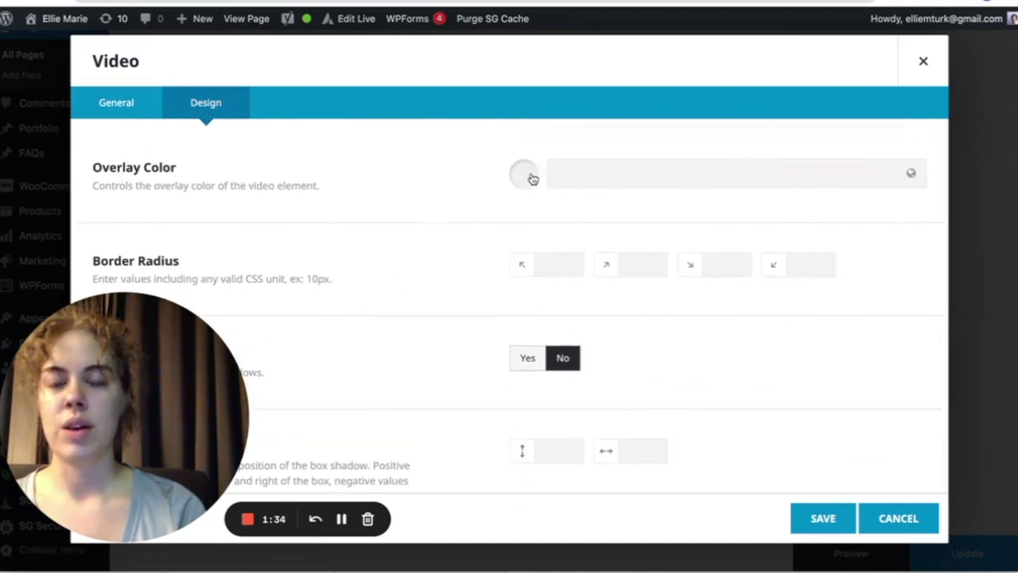
pyautogui.scroll(-3, 416, 262)
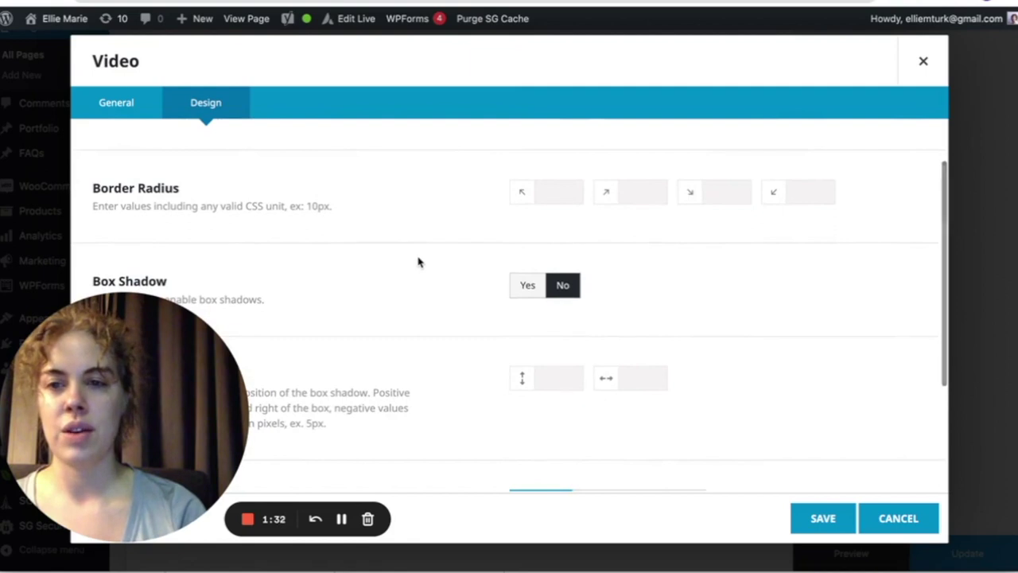
pyautogui.scroll(-7, 419, 301)
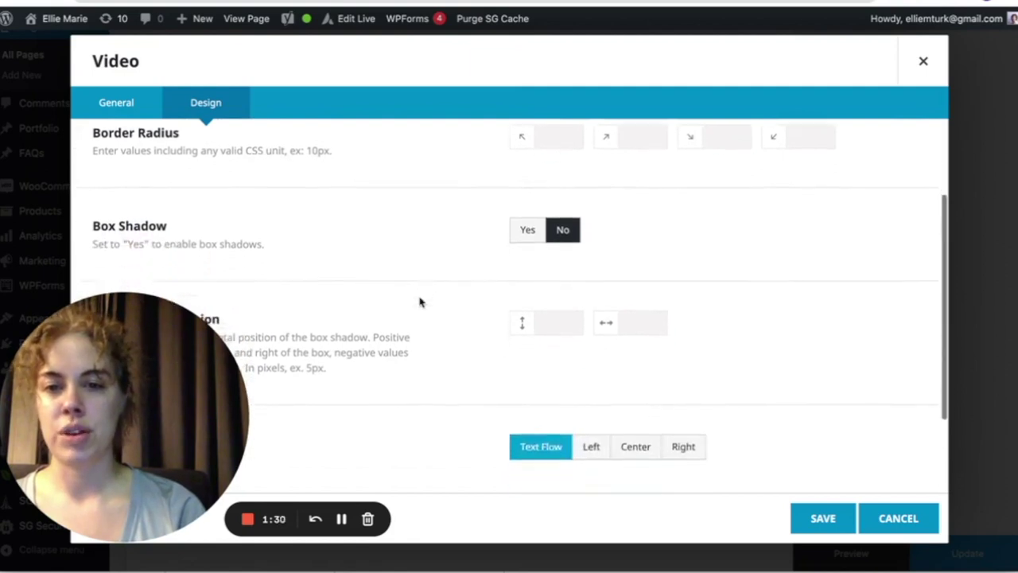
pyautogui.click(641, 334)
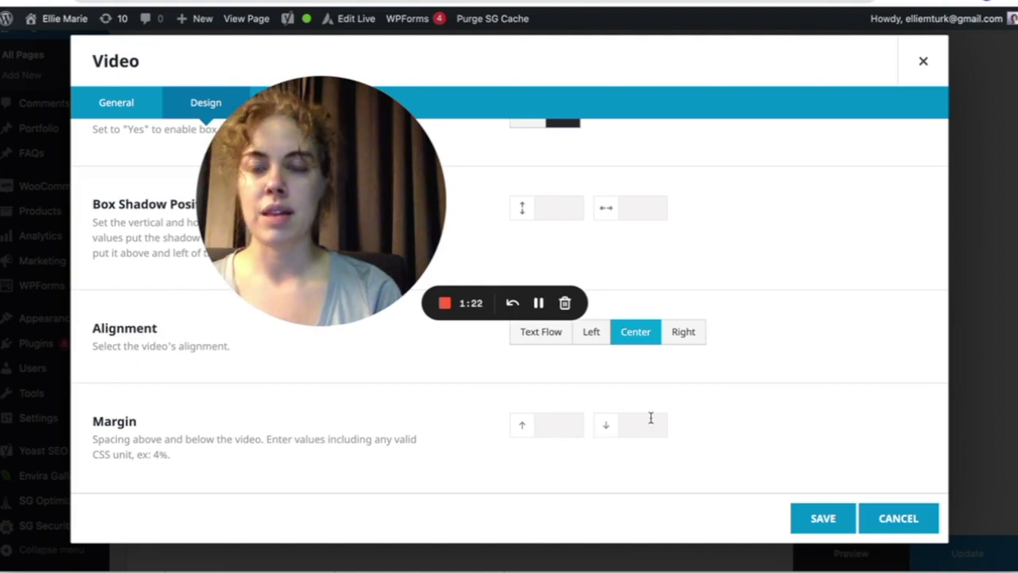
pyautogui.click(822, 520)
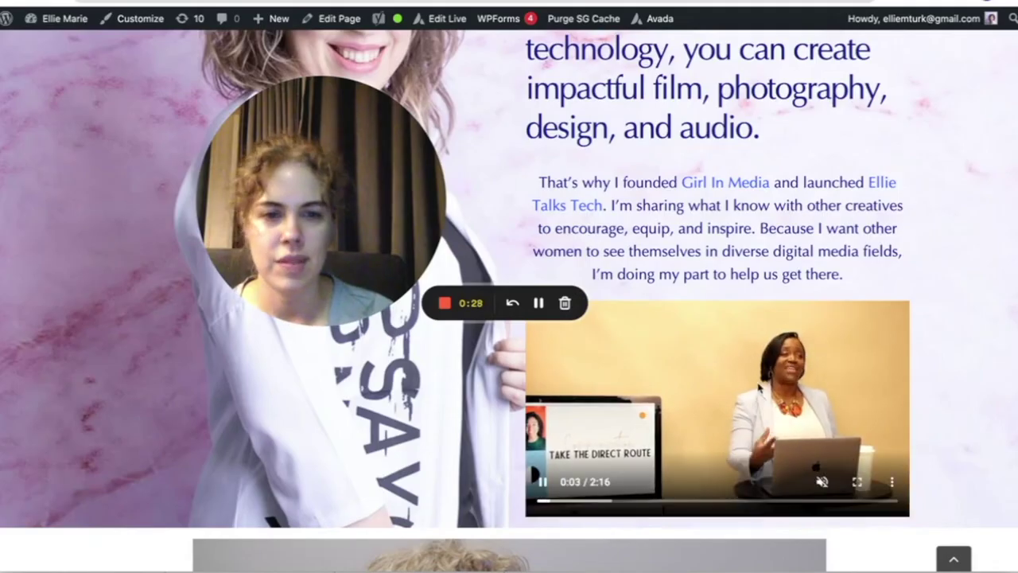
# Check the embedded demo video on the live page and try its pause control
pyautogui.scroll(-2, 759, 388)
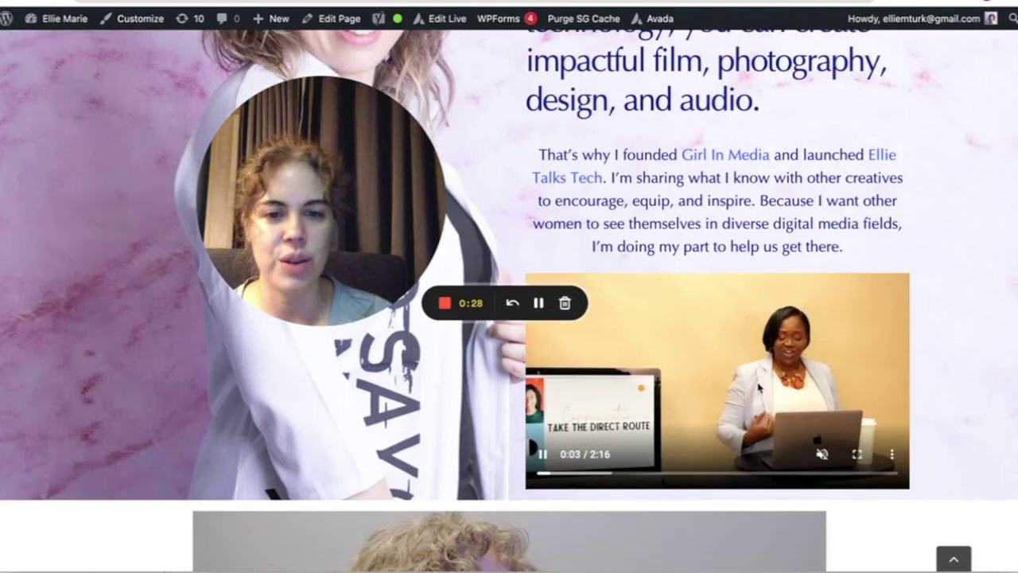
pyautogui.scroll(-1, 760, 387)
pyautogui.click(542, 429)
pyautogui.click(543, 429)
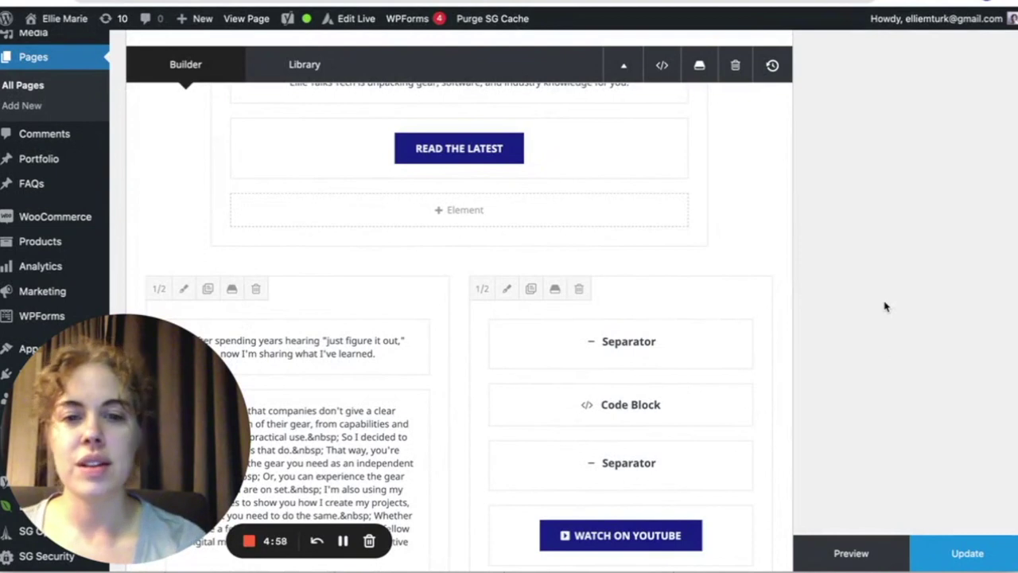
# Add a YouTube element below the "Watch on YouTube" button in the second half-width column
pyautogui.scroll(1, 884, 306)
pyautogui.scroll(-2, 693, 309)
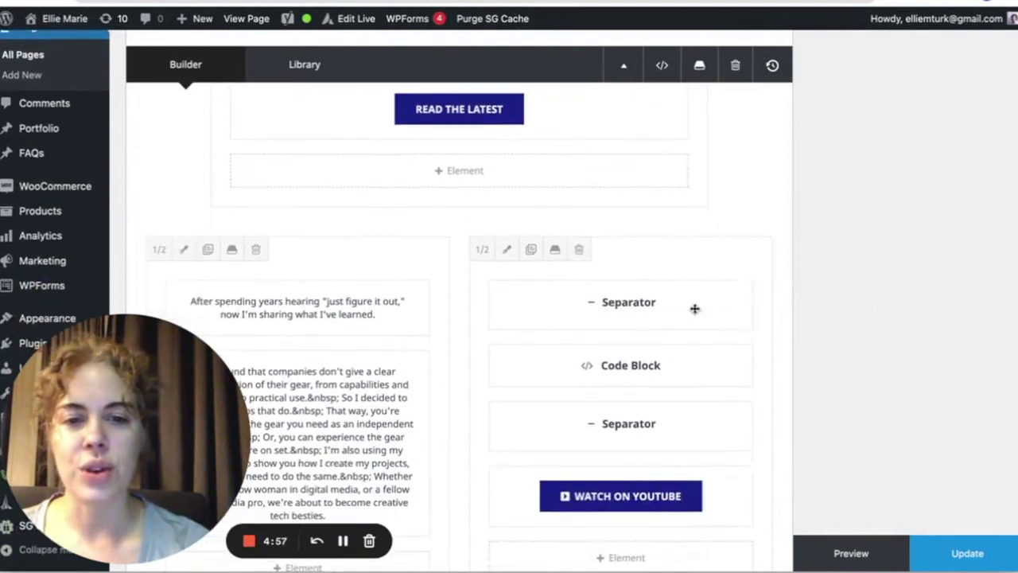
pyautogui.scroll(-3, 714, 404)
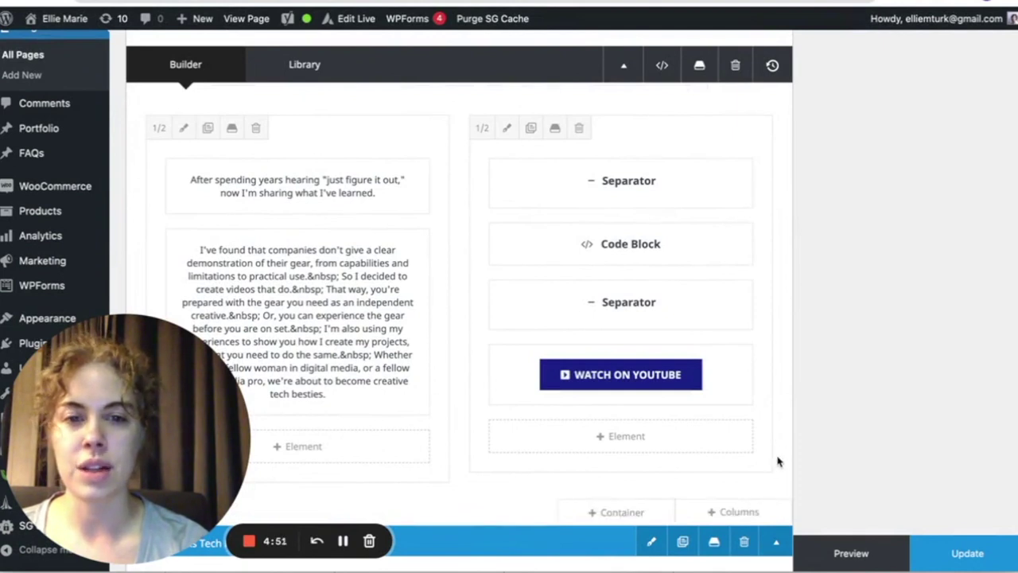
pyautogui.click(686, 443)
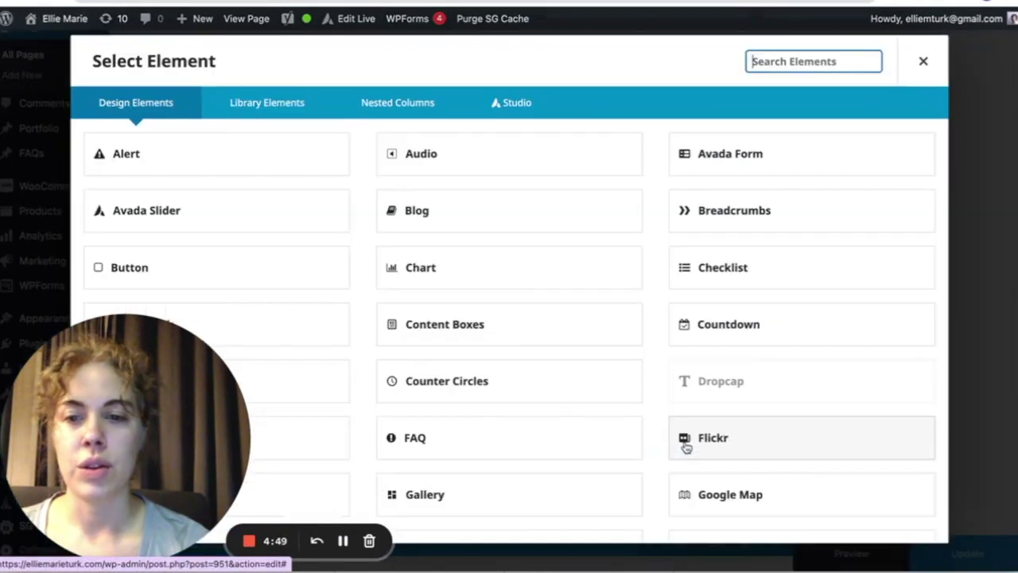
pyautogui.scroll(-20, 686, 446)
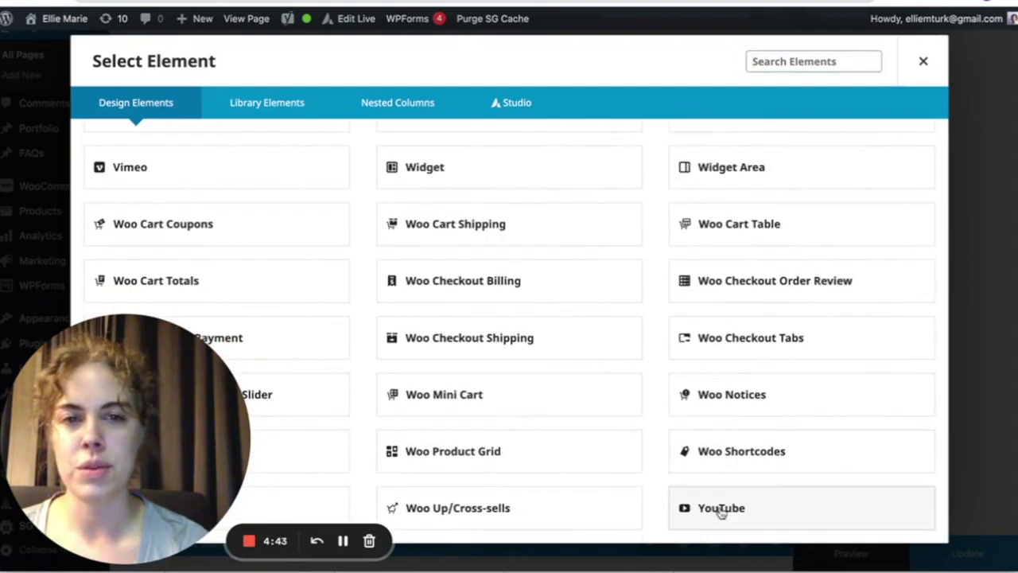
pyautogui.click(720, 513)
# Switch to YouTube and open the video "How To Light Your Video Content" from your own channel's uploads
pyautogui.click(556, 176)
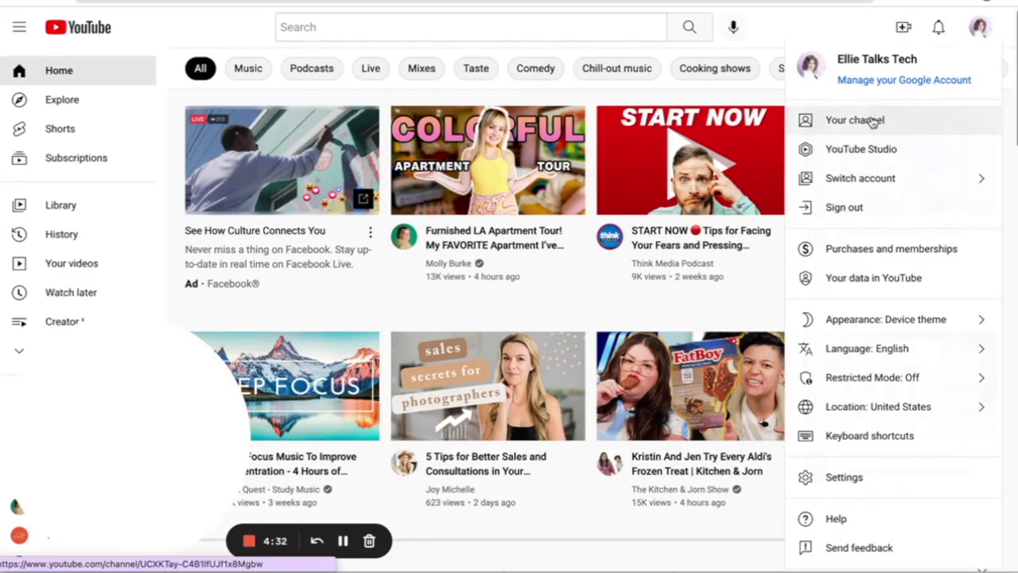
pyautogui.click(870, 119)
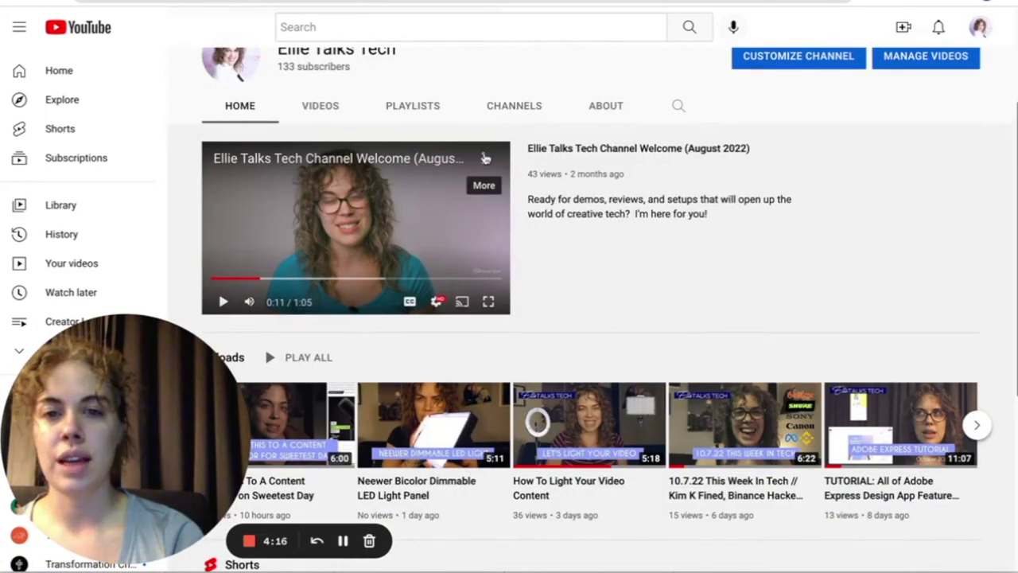
pyautogui.click(485, 159)
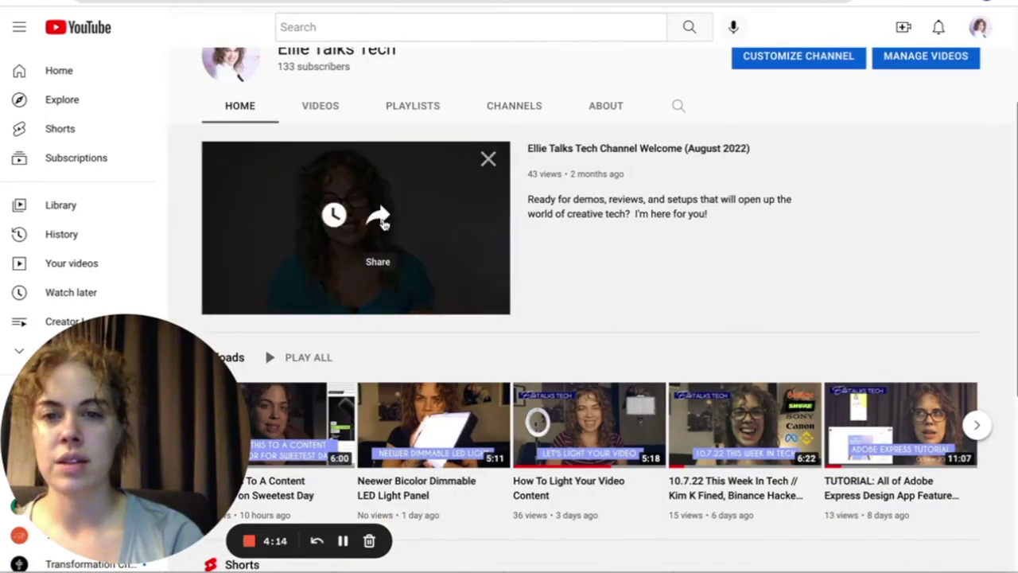
pyautogui.scroll(-2, 607, 310)
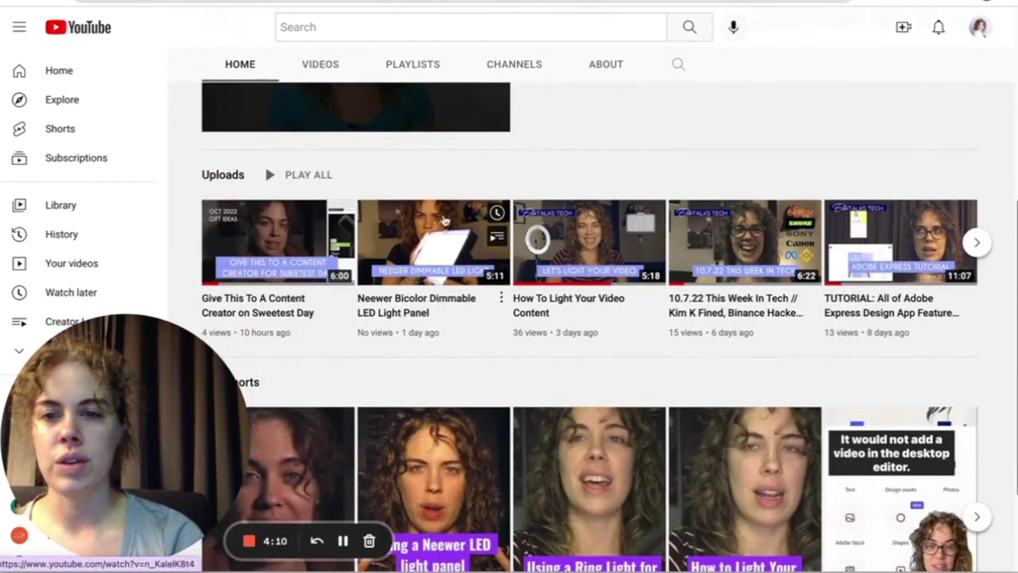
pyautogui.click(544, 232)
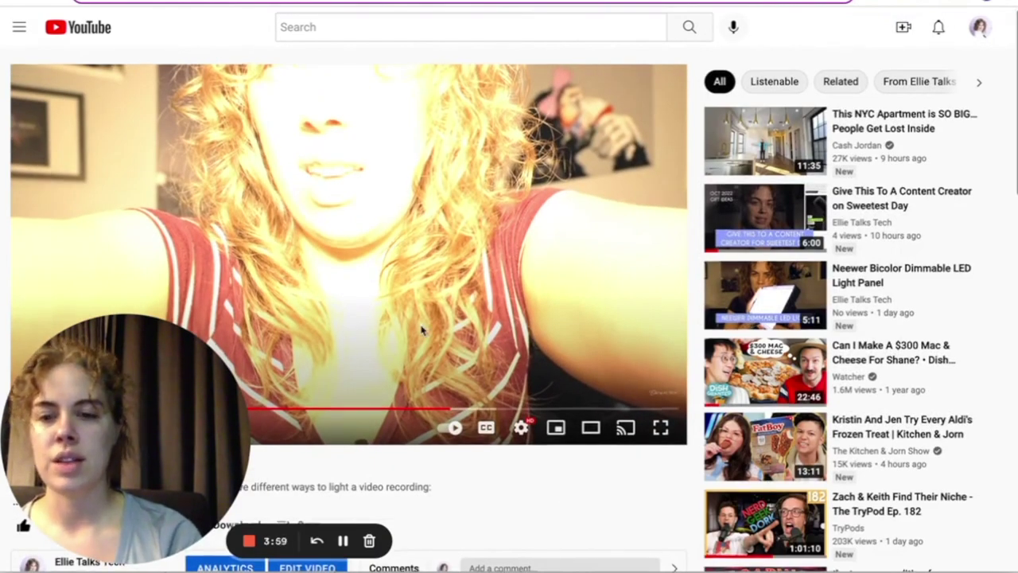
# Get the video's share link and paste it as the YouTube element's Video ID or Url back in the page builder
pyautogui.scroll(-5, 421, 330)
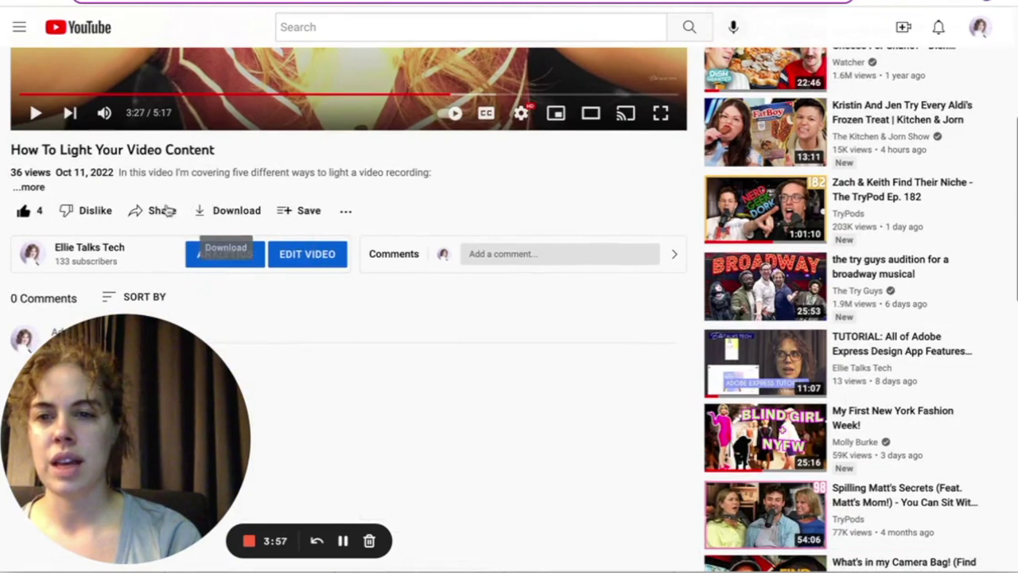
pyautogui.click(144, 213)
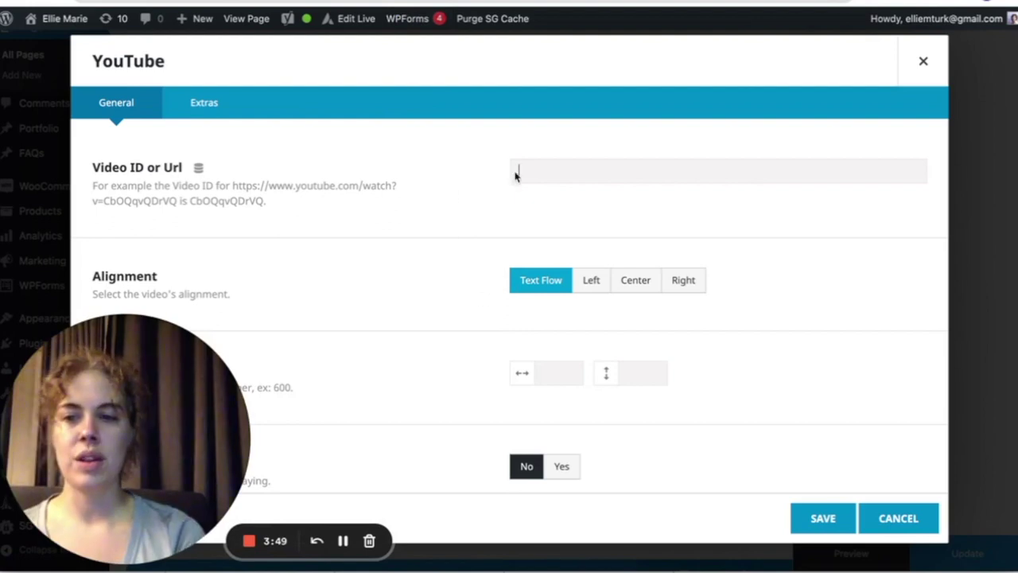
pyautogui.hotkey('ctrl', 'v')
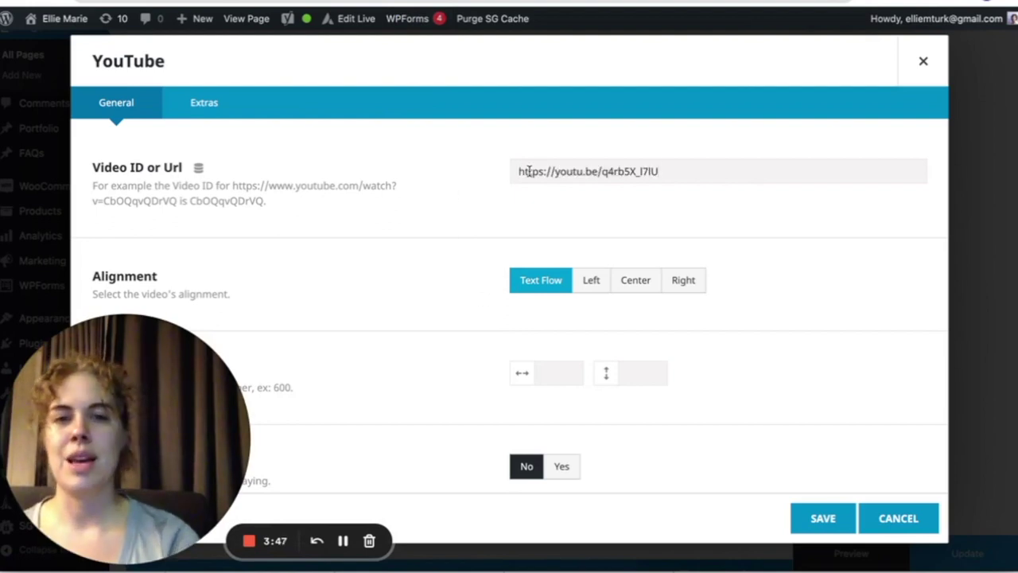
# Set the YouTube video's alignment to Center
pyautogui.scroll(-1, 386, 363)
pyautogui.scroll(-1, 388, 362)
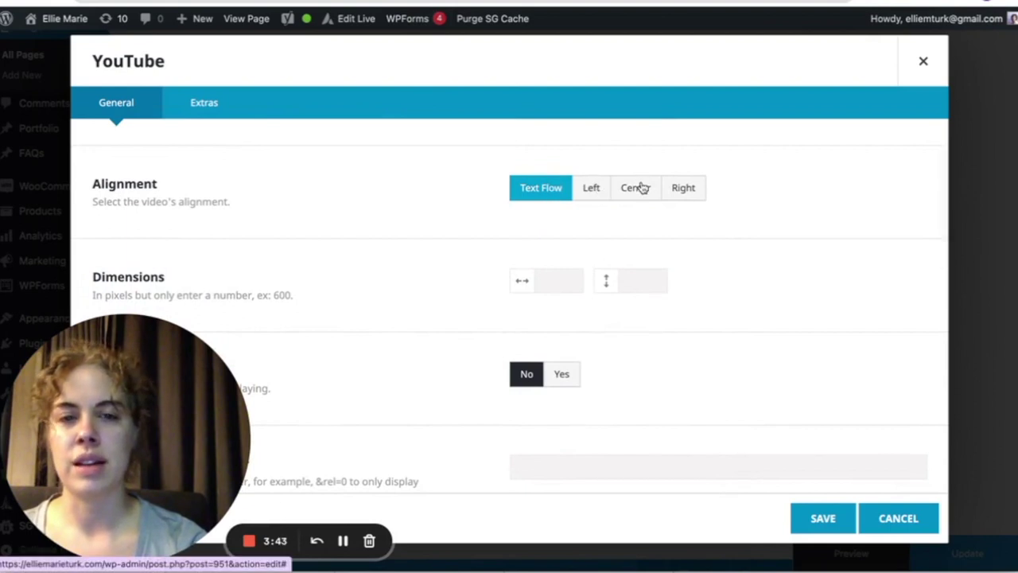
pyautogui.click(650, 189)
# Review the remaining General options and the Extras options of the YouTube element, and save the element
pyautogui.scroll(-7, 411, 278)
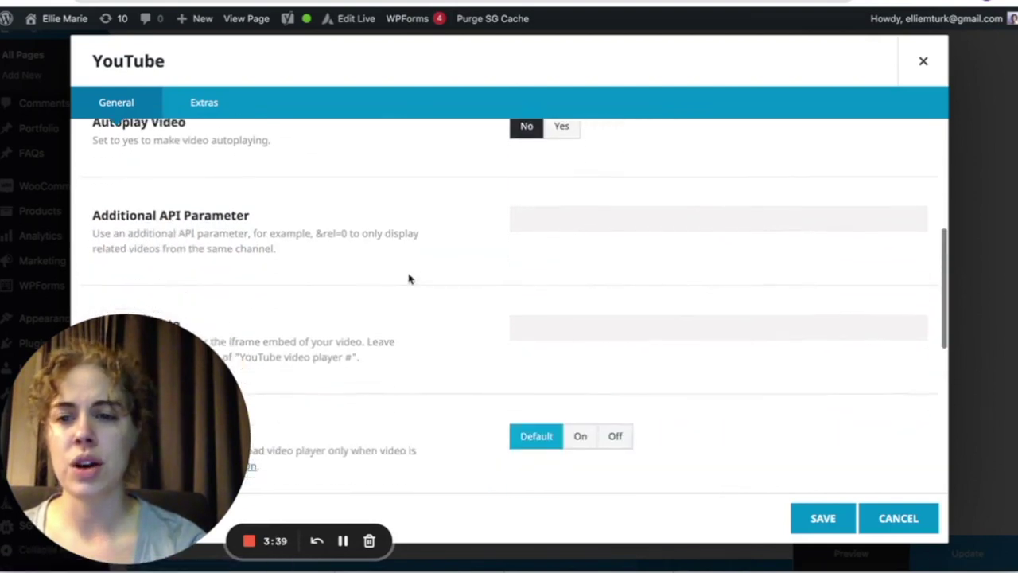
pyautogui.scroll(-5, 409, 278)
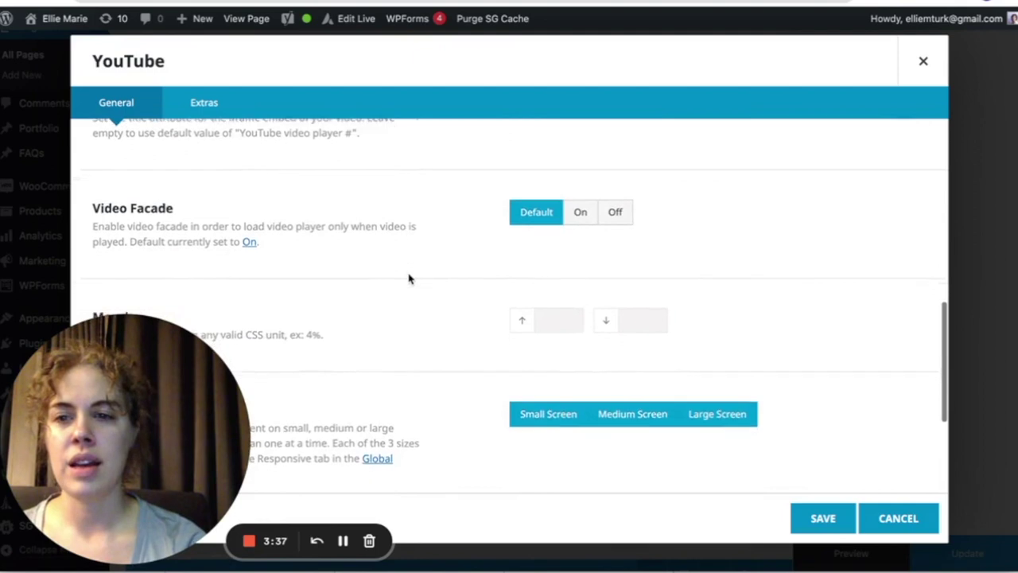
pyautogui.scroll(-2, 408, 278)
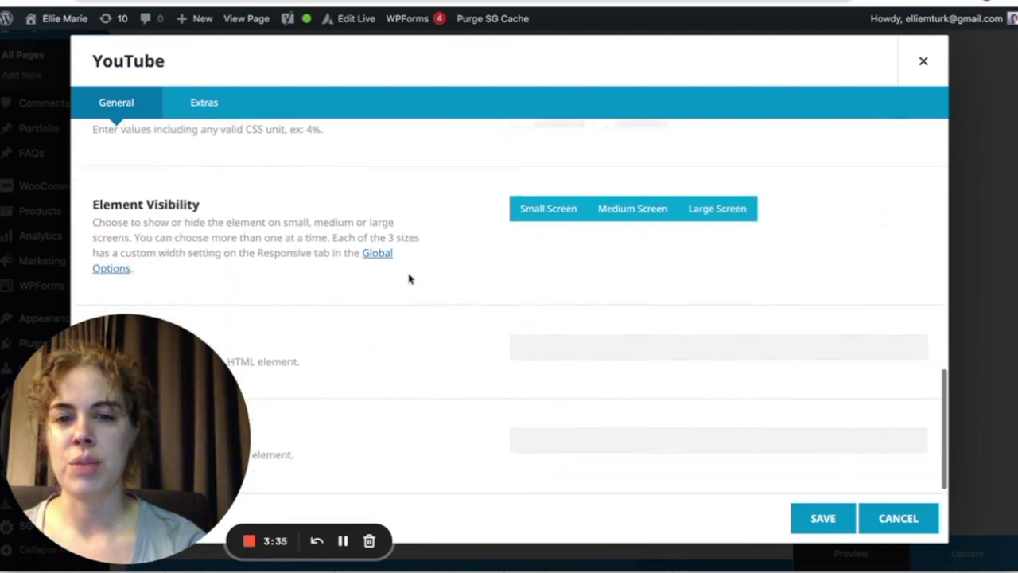
pyautogui.click(208, 103)
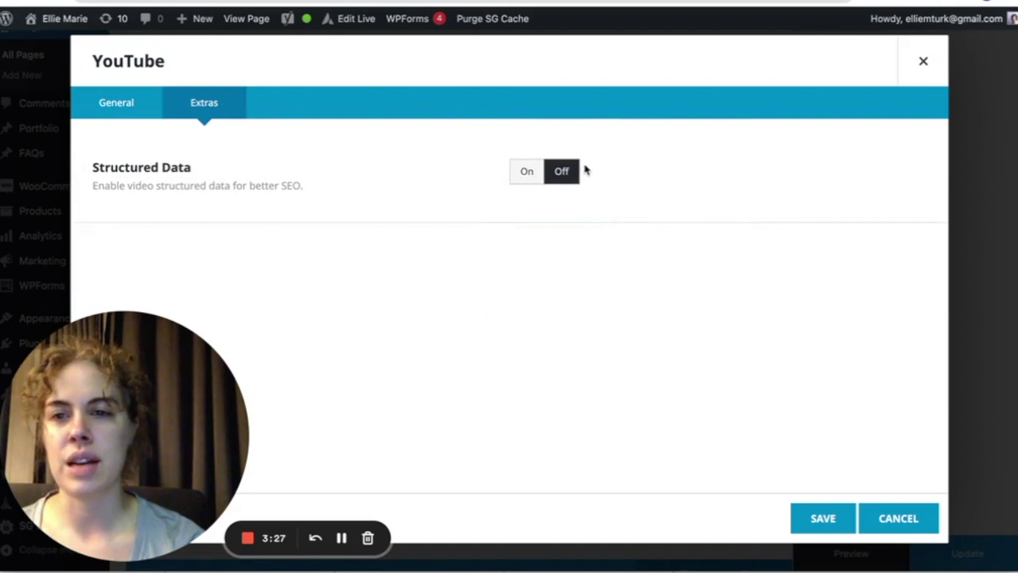
pyautogui.click(116, 103)
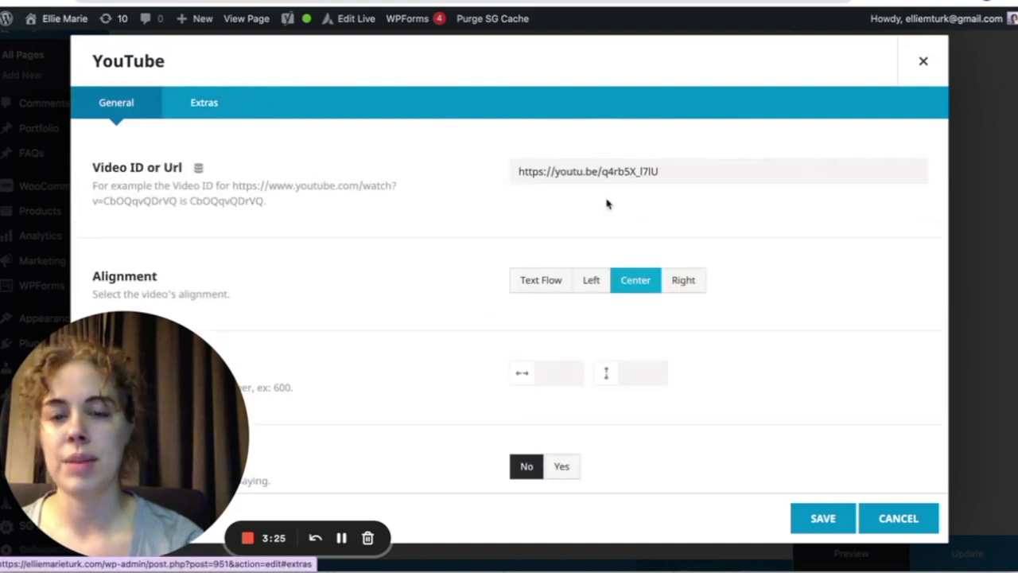
pyautogui.click(885, 513)
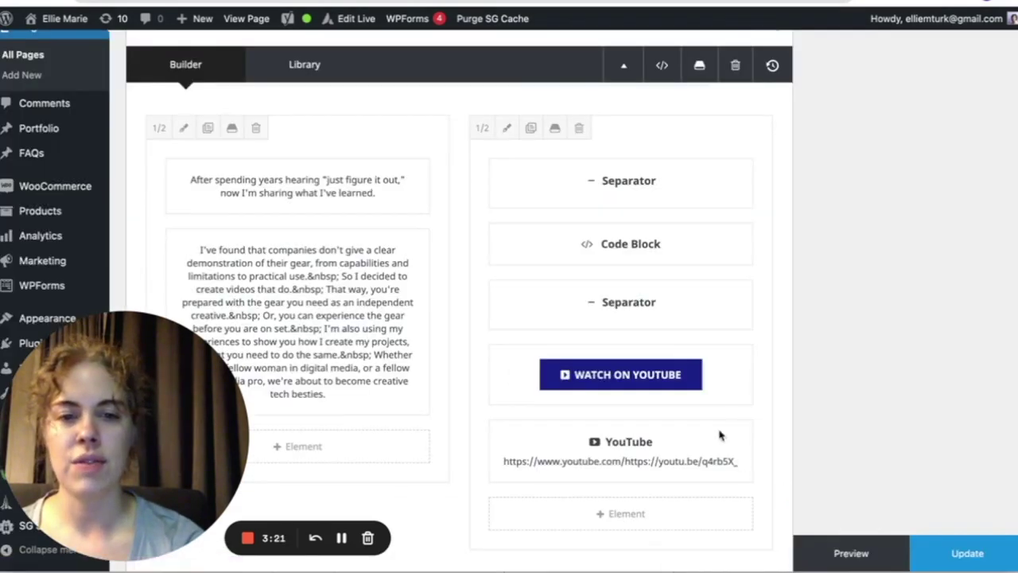
# Look over the page layout around the new YouTube element and preview the page
pyautogui.moveTo(725, 434)
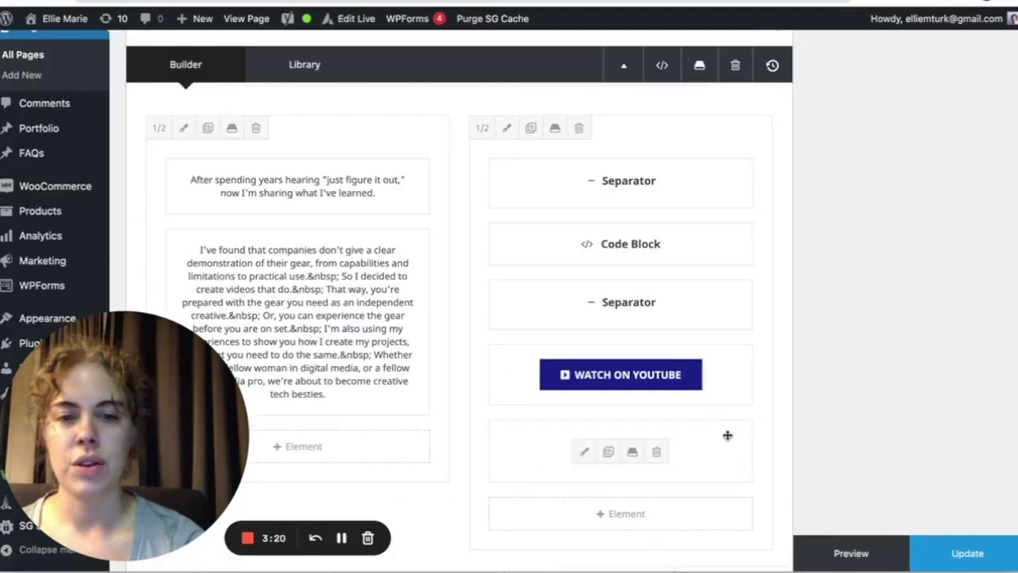
pyautogui.scroll(5, 660, 191)
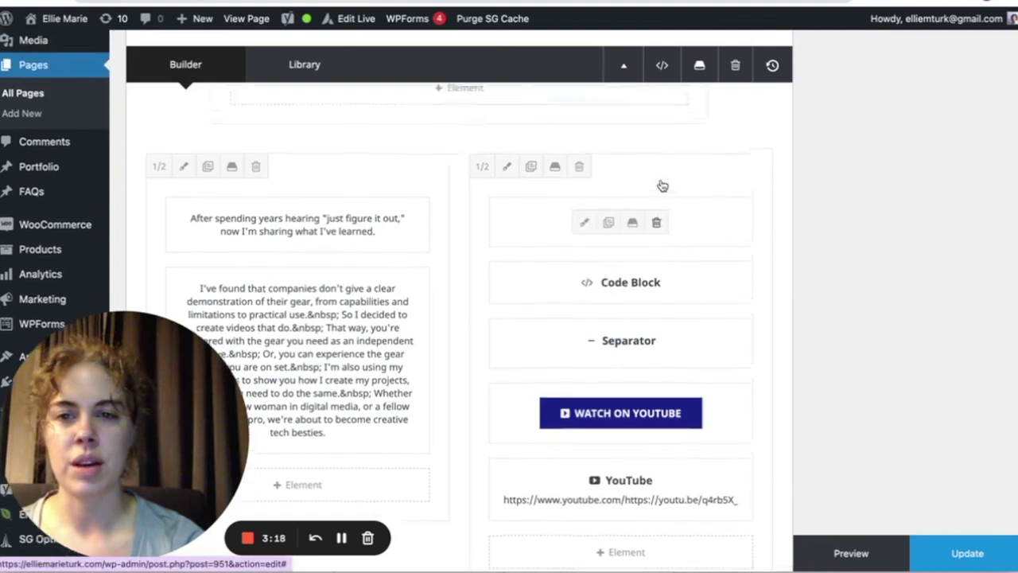
pyautogui.scroll(3, 661, 180)
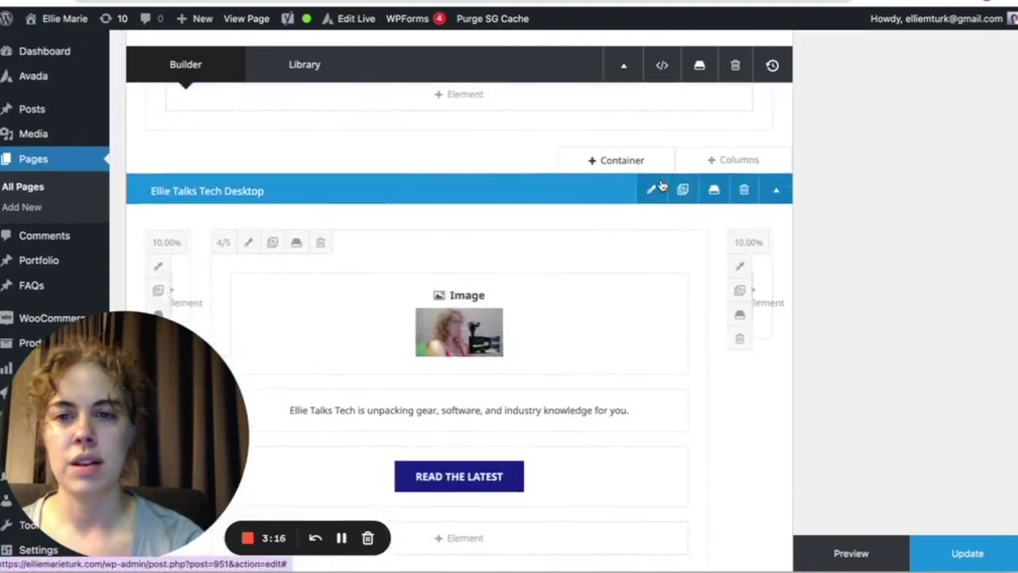
pyautogui.scroll(-5, 661, 180)
pyautogui.scroll(-3, 660, 178)
pyautogui.scroll(2, 661, 178)
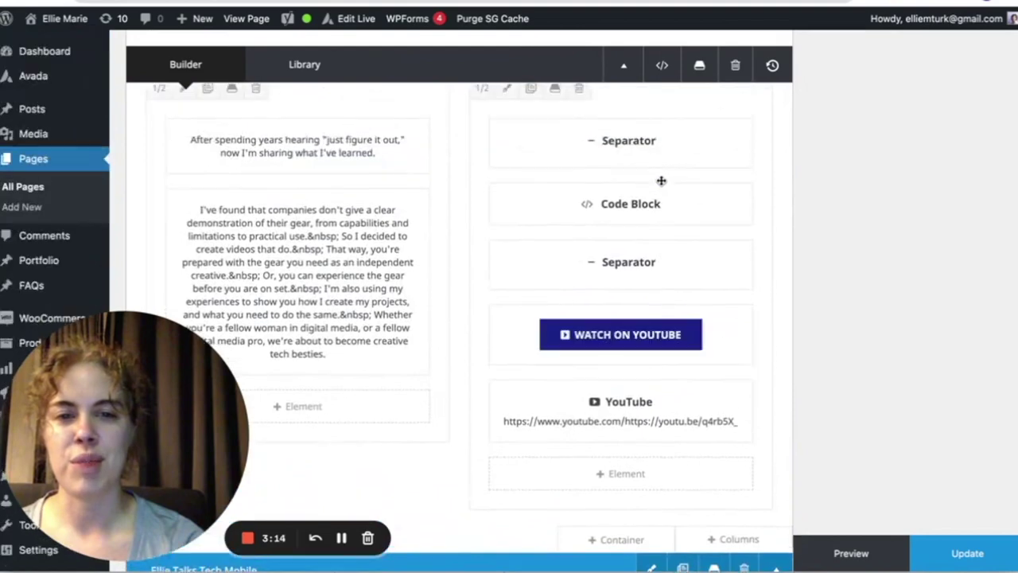
pyautogui.click(848, 553)
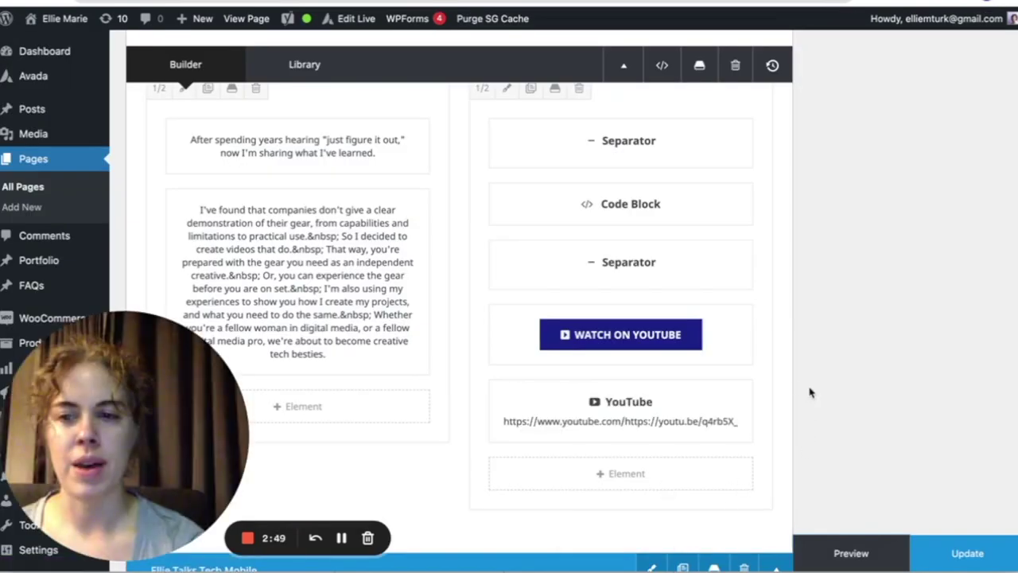
# Set the YouTube element's top margin to 25, save it, and check the spacing below the "Watch on YouTube" button in the preview
pyautogui.click(587, 415)
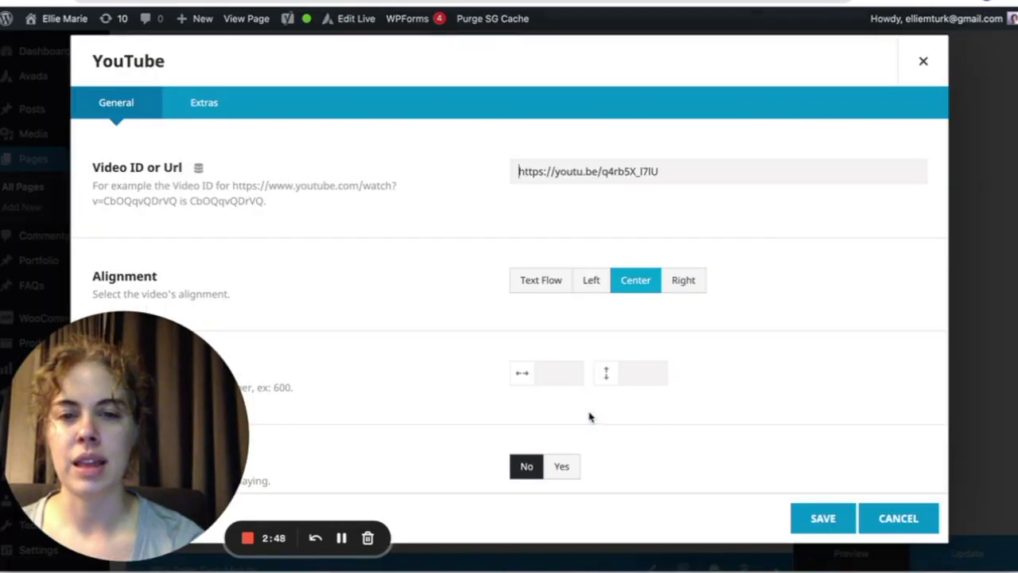
pyautogui.scroll(-10, 504, 427)
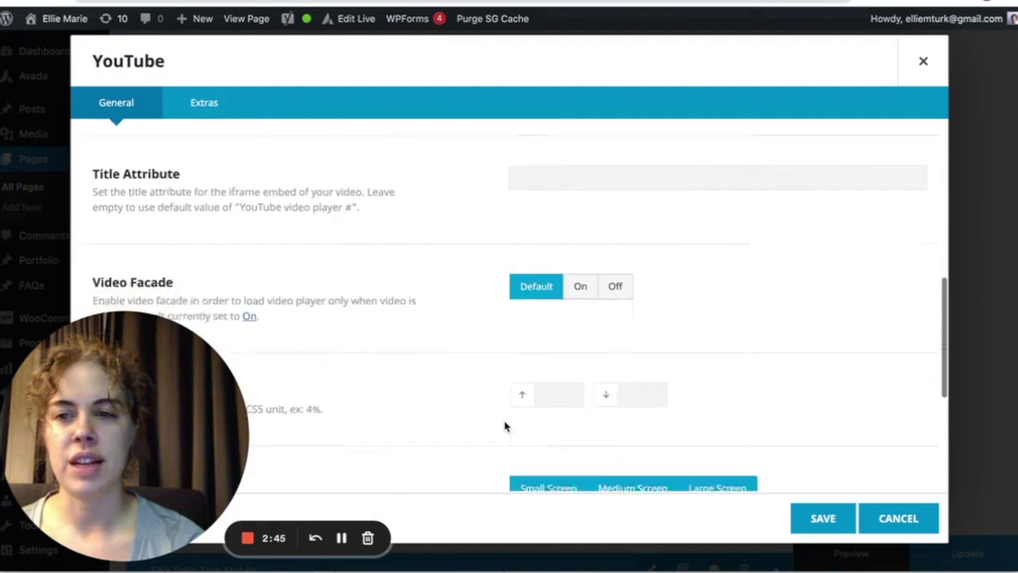
pyautogui.scroll(-2, 504, 427)
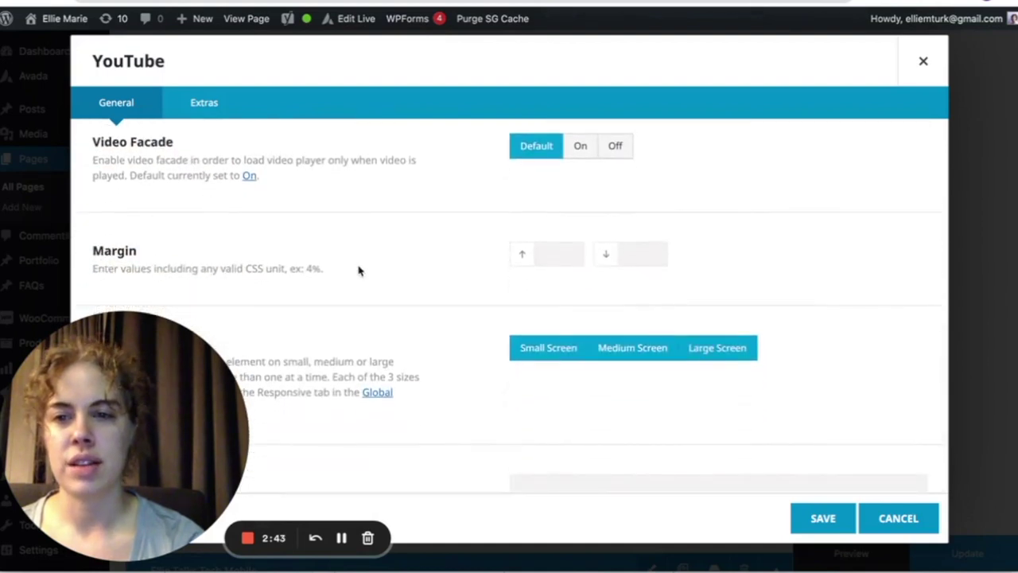
pyautogui.click(547, 249)
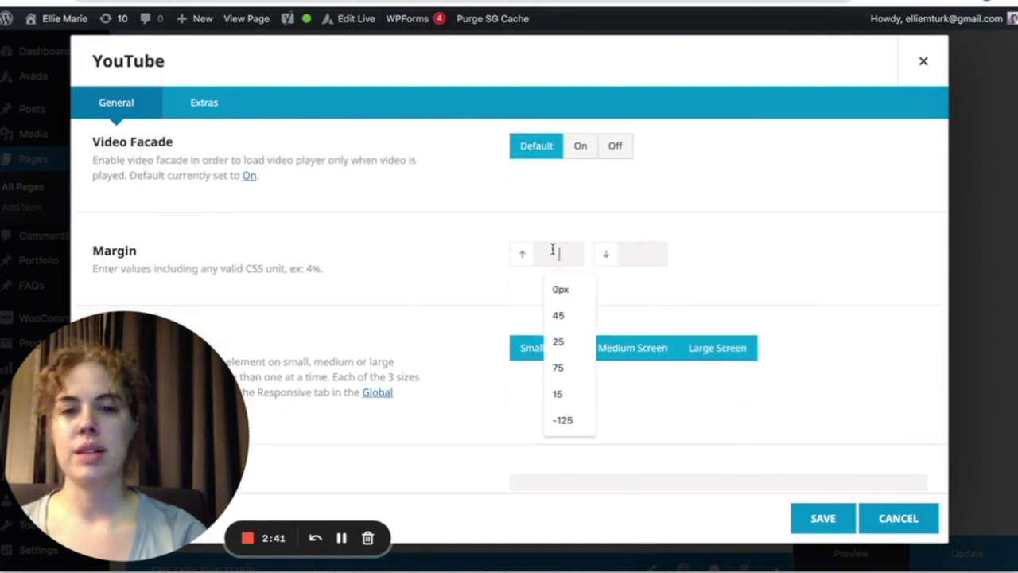
pyautogui.click(572, 348)
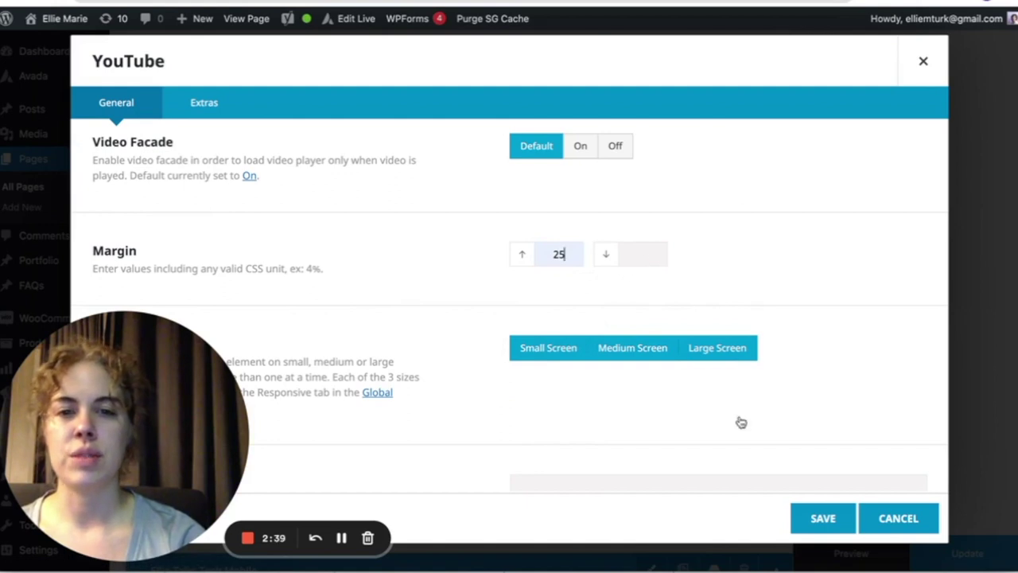
pyautogui.click(819, 520)
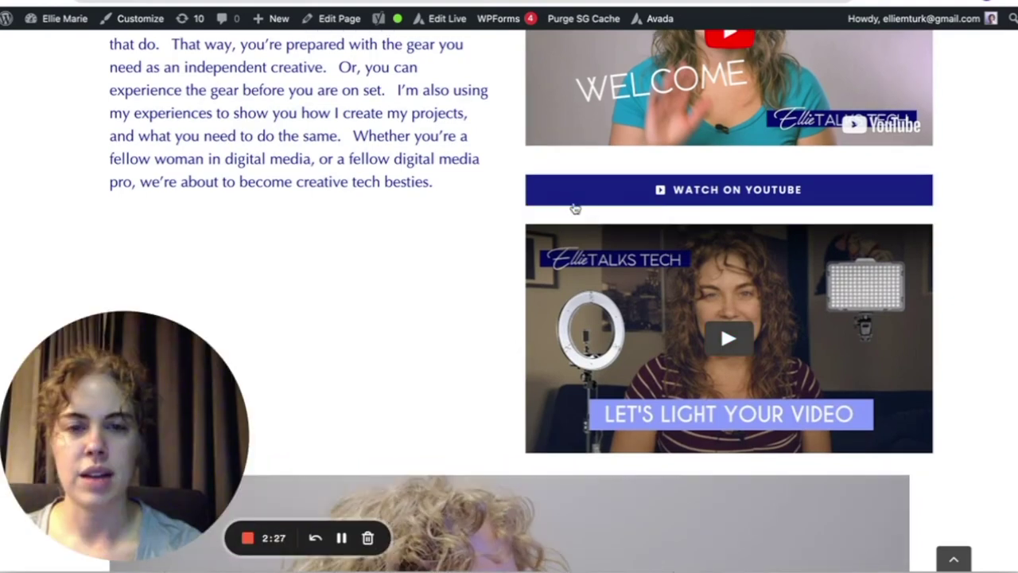
pyautogui.scroll(2, 518, 273)
pyautogui.scroll(-2, 518, 273)
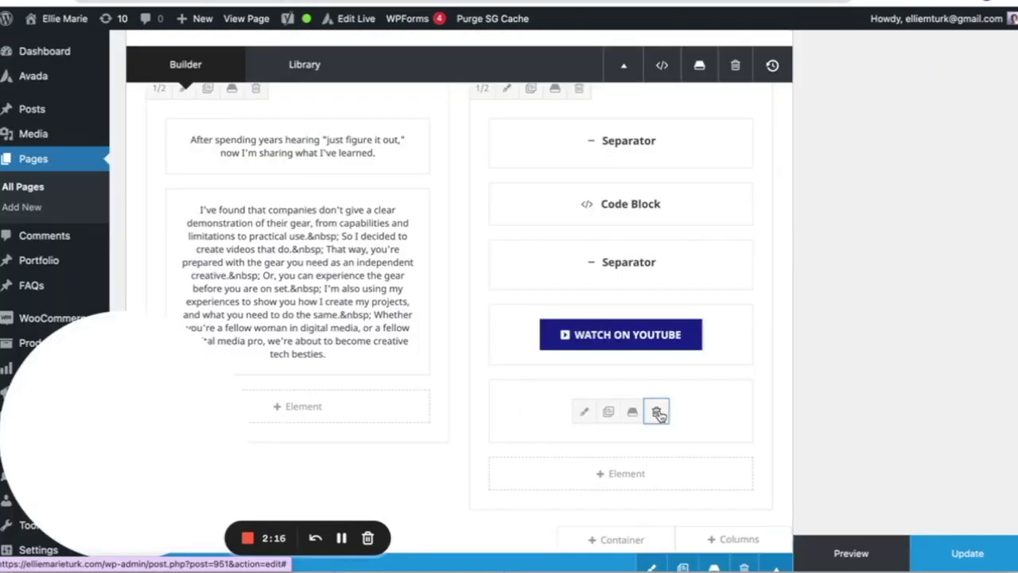
# Delete the YouTube element and add a Vimeo element in its place below the "Watch on YouTube" button
pyautogui.click(659, 413)
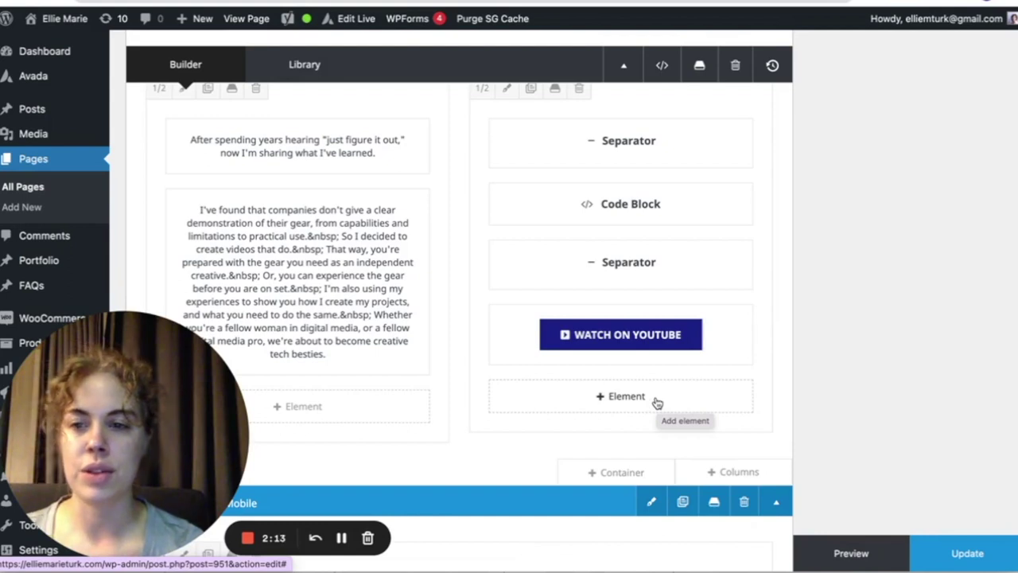
pyautogui.click(657, 402)
pyautogui.scroll(-10, 549, 398)
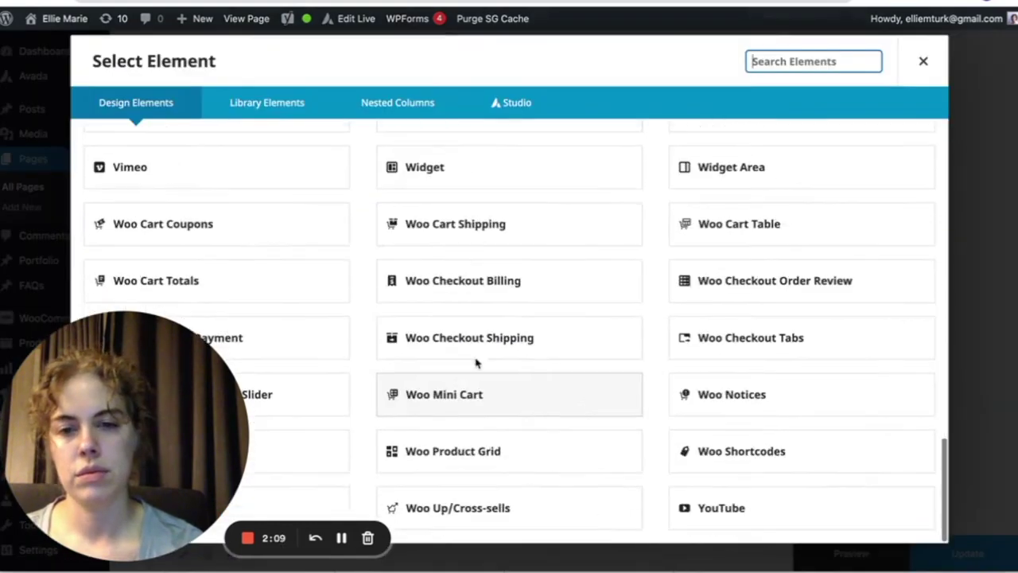
pyautogui.click(238, 169)
# Open Vimeo in a new browser tab and copy the link of the most recent video in the account
pyautogui.hotkey('ctrl', 't')
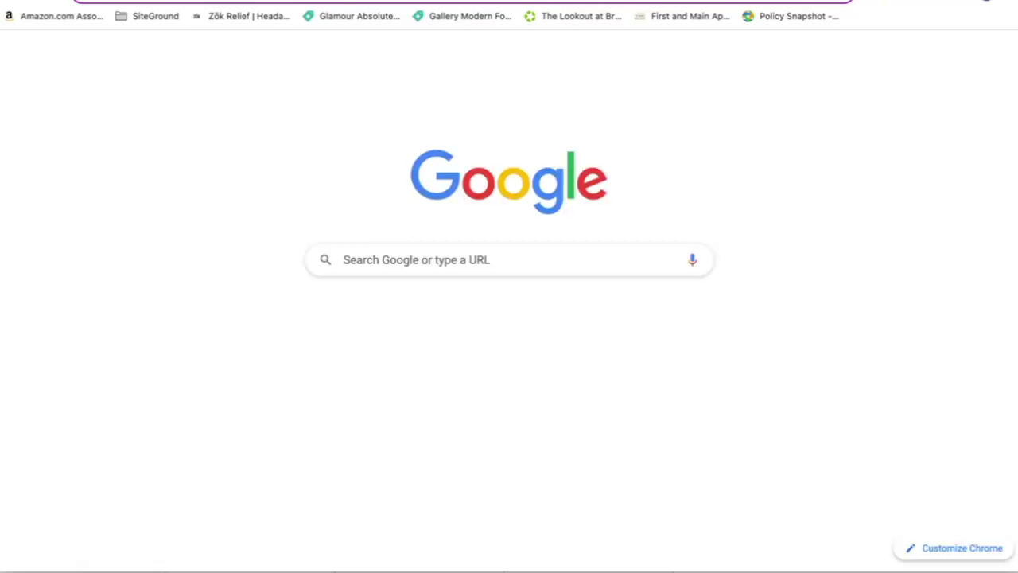
pyautogui.write('vimeo')
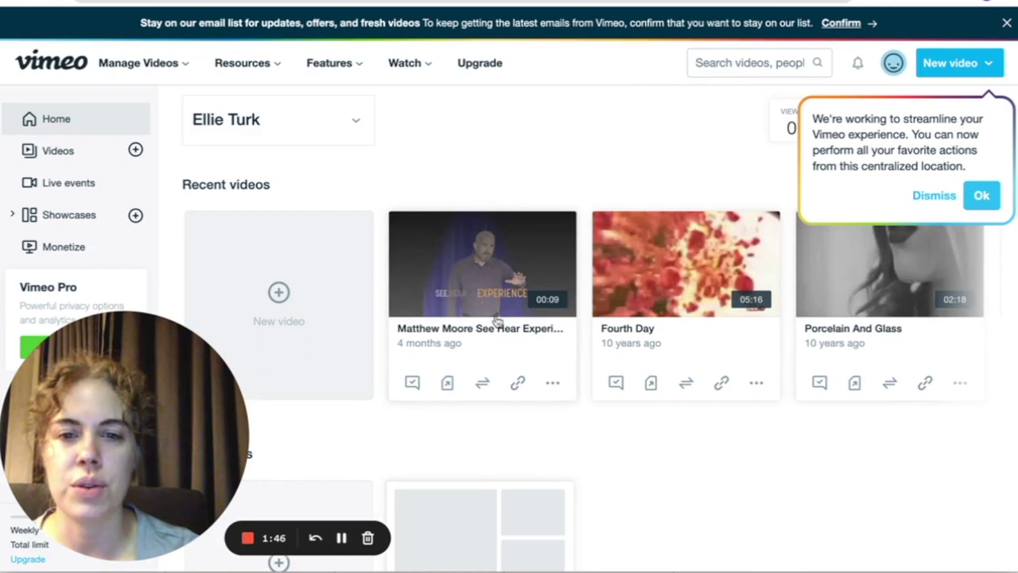
pyautogui.click(518, 383)
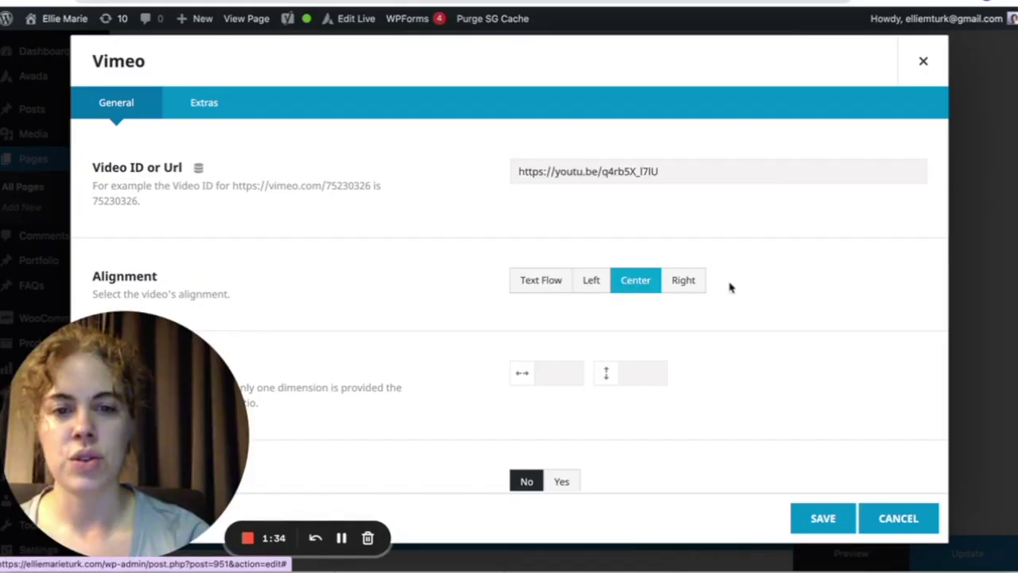
# Save the Vimeo element with a top margin and test playing its video in the page preview
pyautogui.scroll(-4, 393, 381)
pyautogui.scroll(-5, 392, 382)
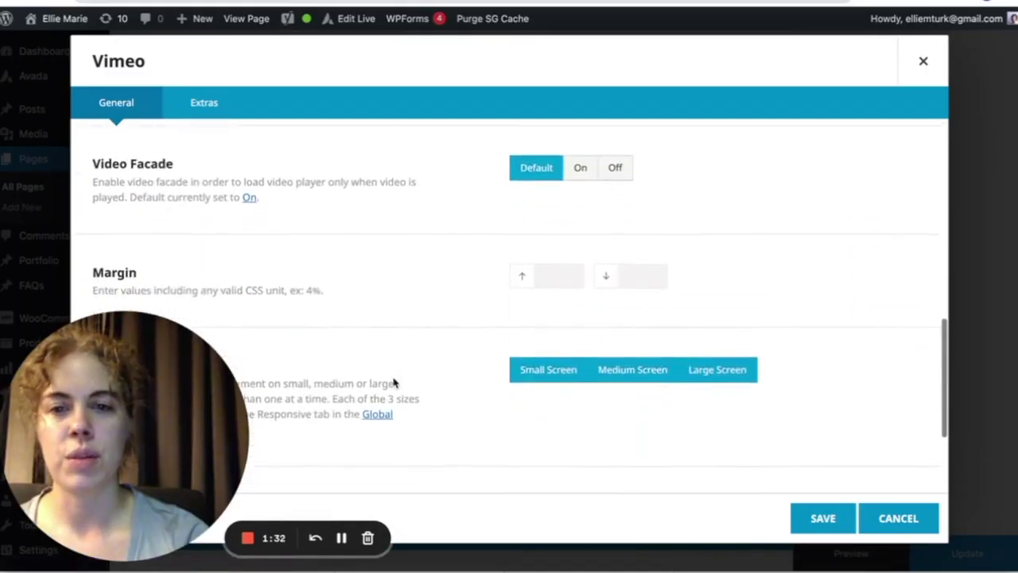
pyautogui.click(569, 228)
pyautogui.scroll(-2, 496, 422)
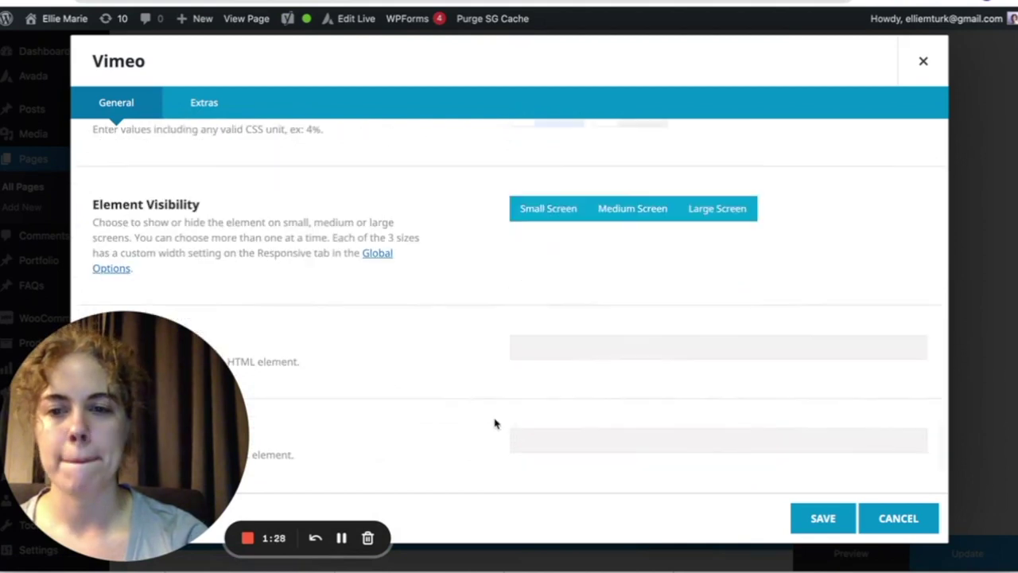
pyautogui.click(812, 520)
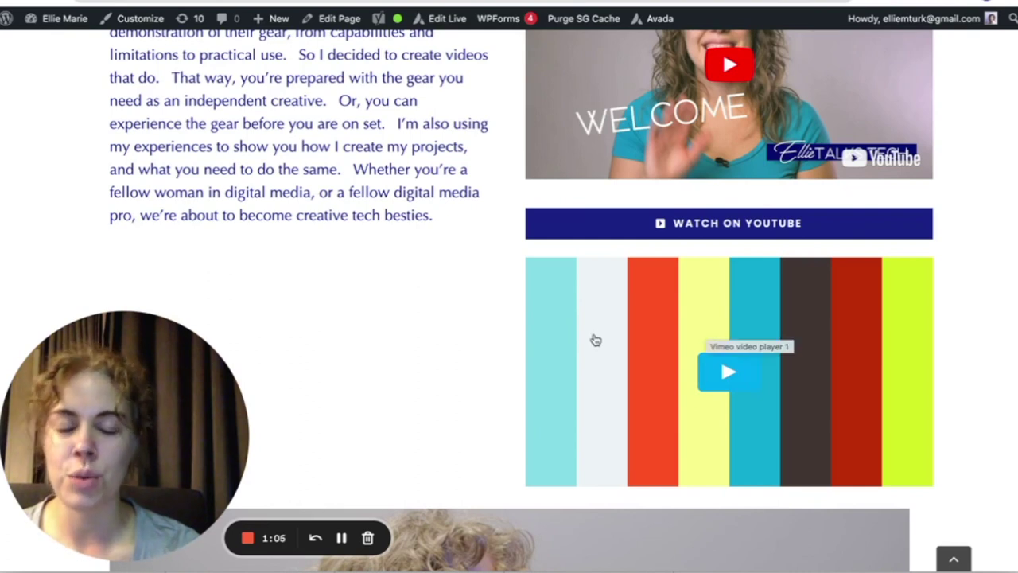
pyautogui.click(715, 393)
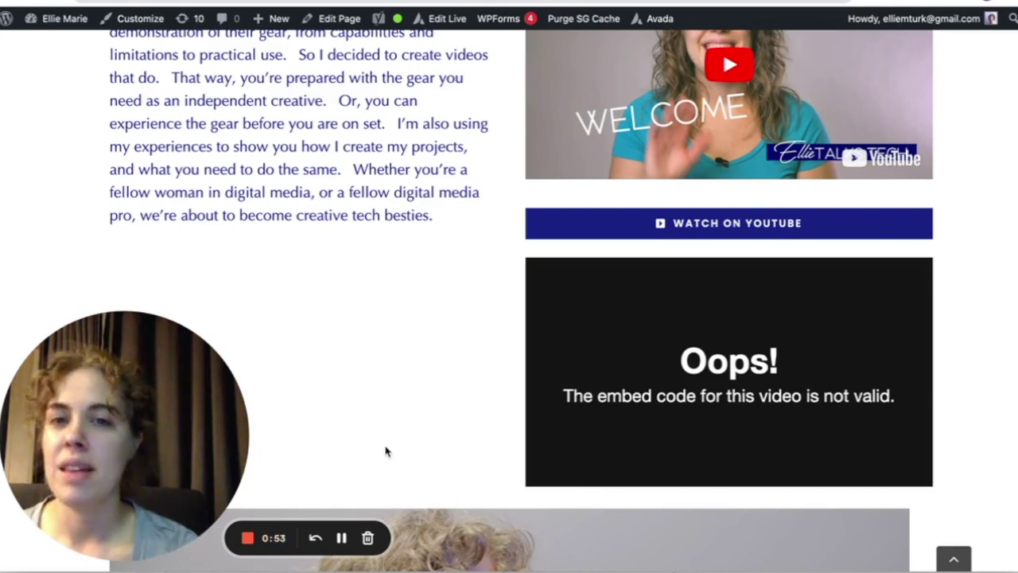
# Open the Code Block above the "Watch on YouTube" button and examine its centered YouTube iframe code
pyautogui.scroll(3, 391, 423)
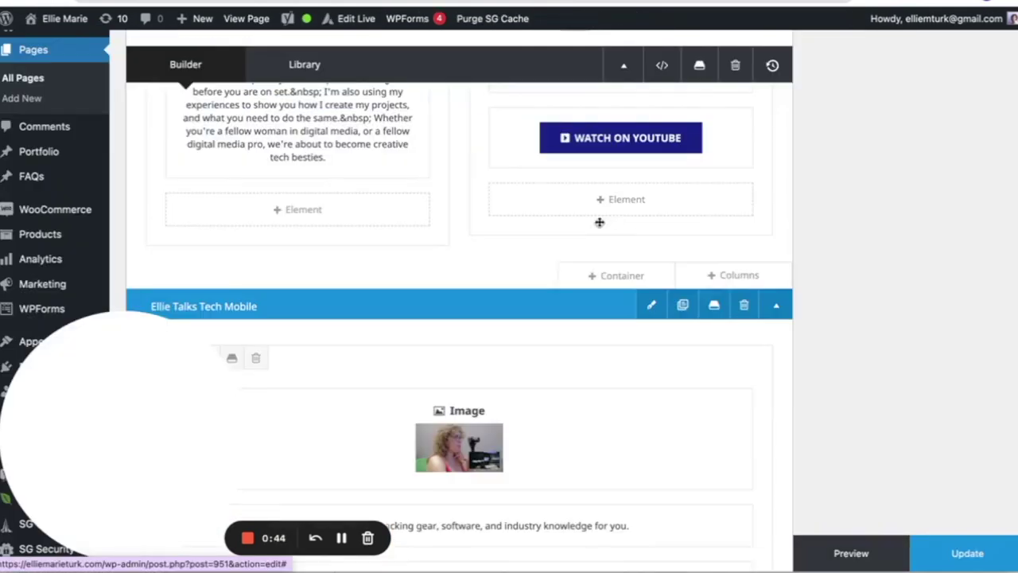
pyautogui.scroll(3, 599, 223)
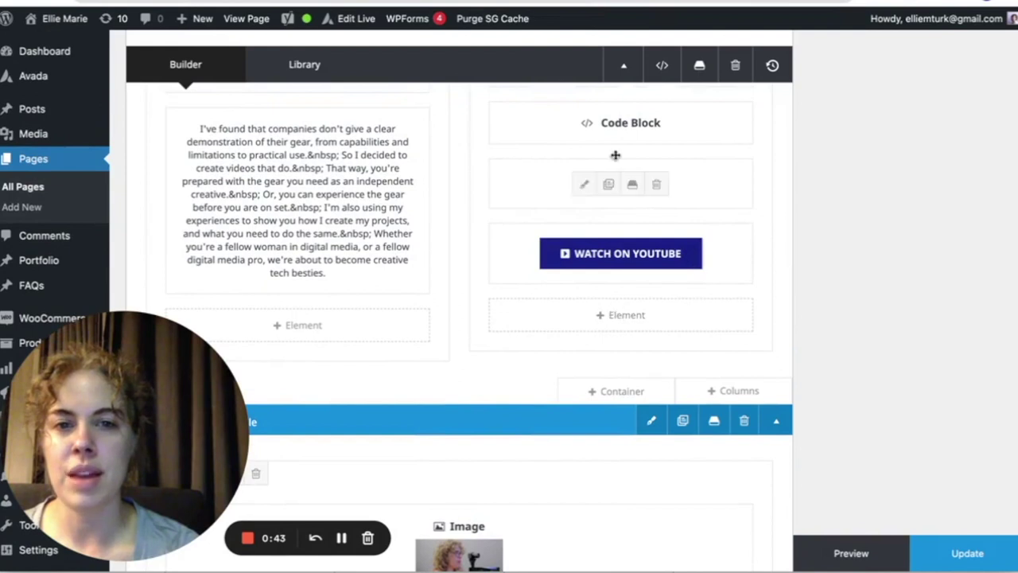
pyautogui.click(586, 126)
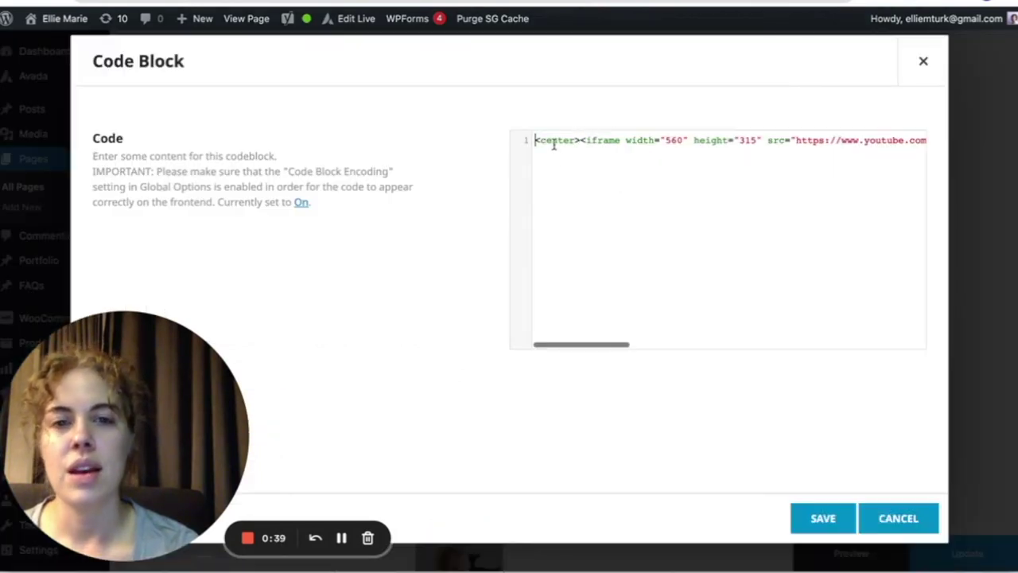
pyautogui.moveTo(586, 144); pyautogui.dragTo(624, 141)
pyautogui.click(624, 141)
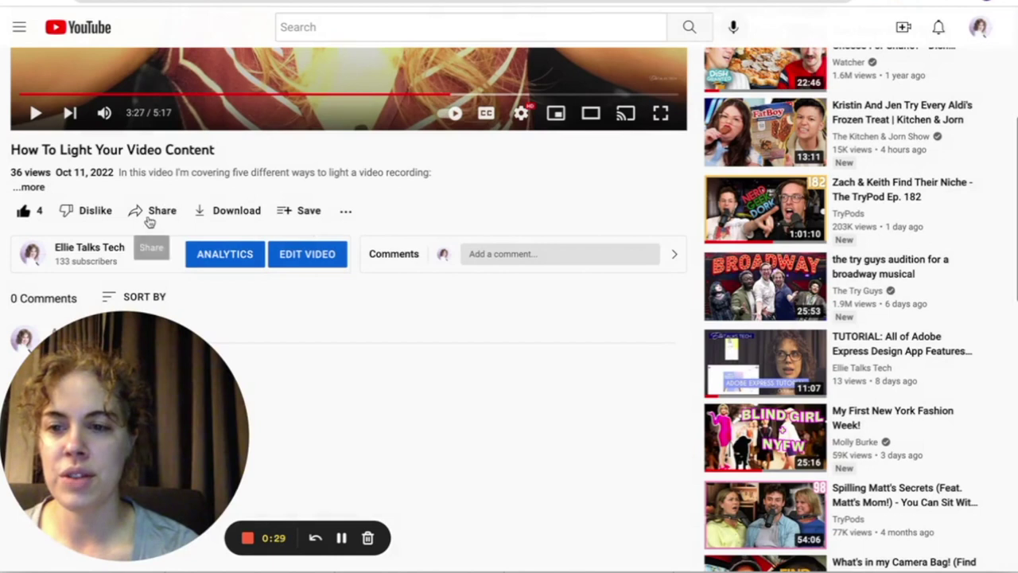
# On YouTube, open the embed code of "How To Light Your Video Content" and turn off Show player controls
pyautogui.click(153, 217)
pyautogui.click(360, 265)
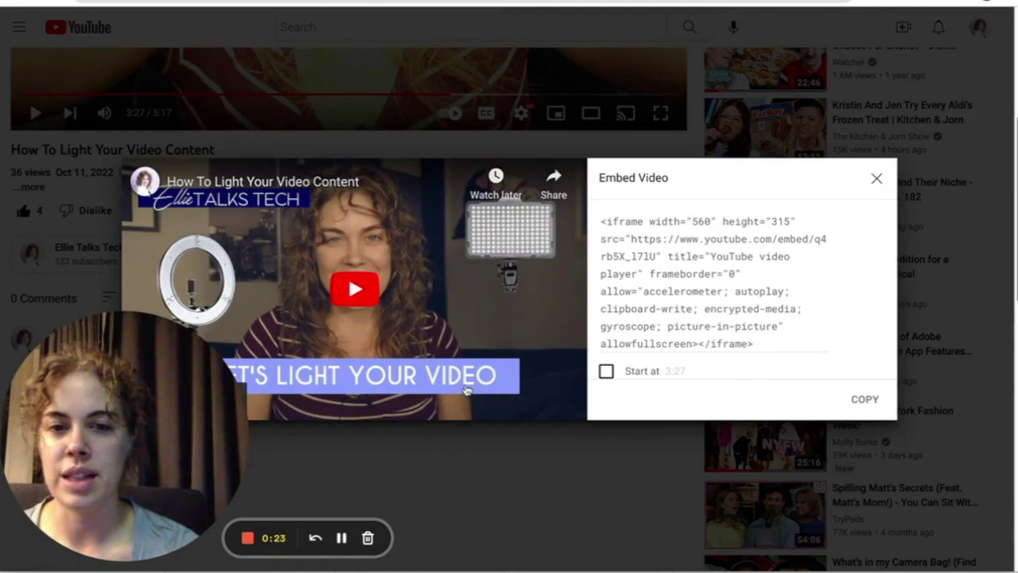
pyautogui.scroll(-5, 636, 343)
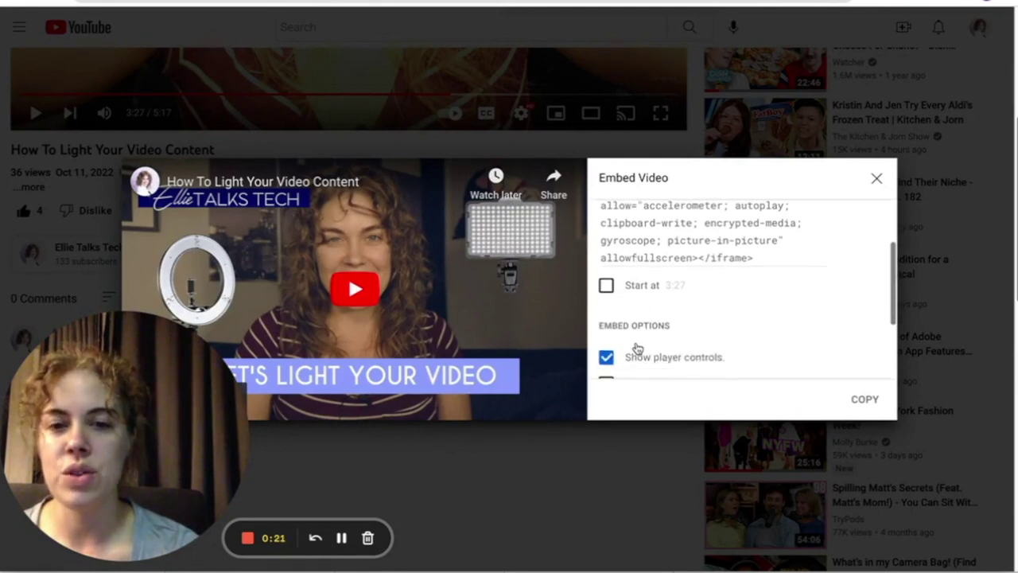
pyautogui.scroll(-1, 630, 355)
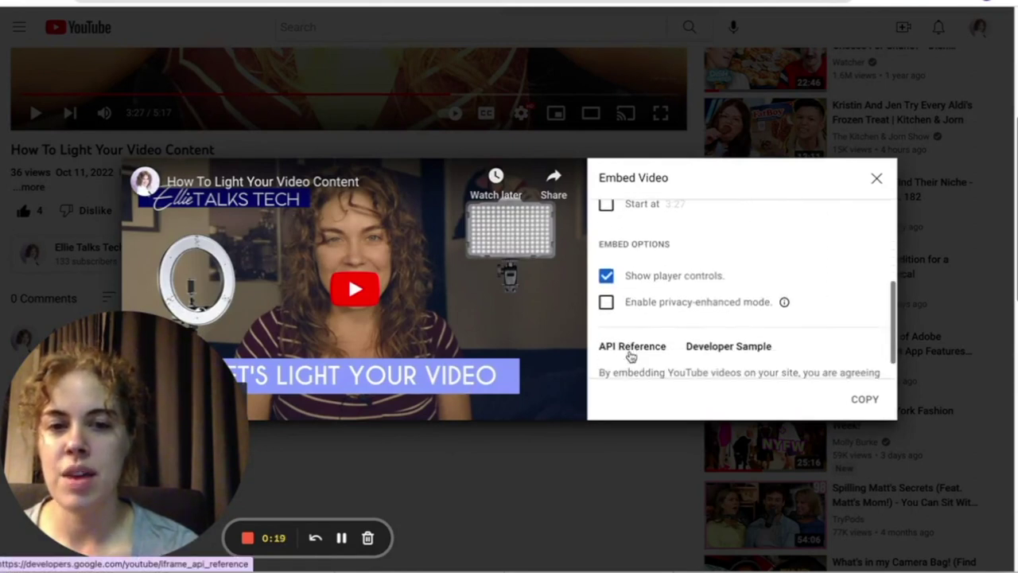
pyautogui.click(607, 276)
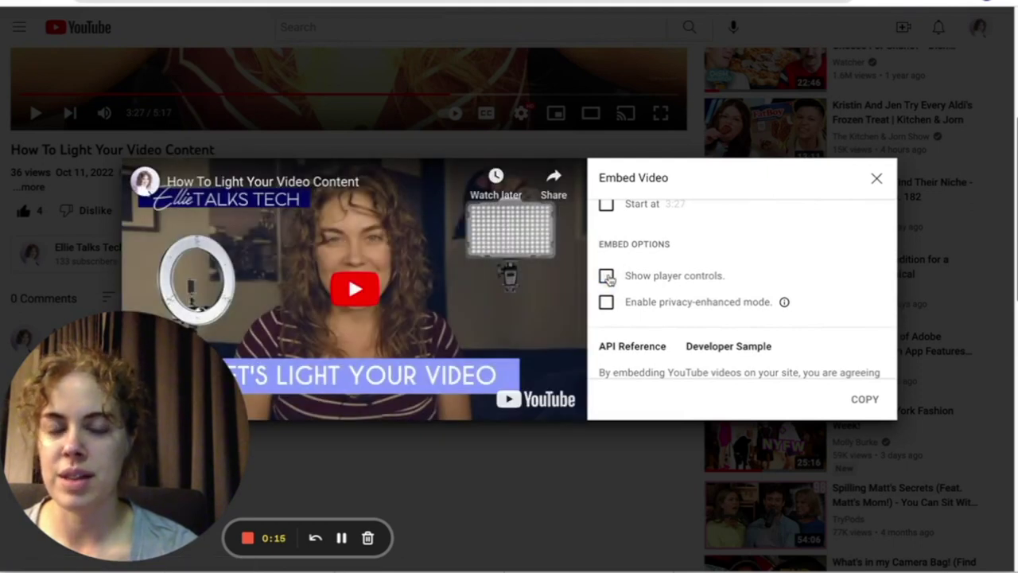
# Return to the Code Block in the page editor and save it with the centered YouTube iframe code
pyautogui.scroll(3, 624, 266)
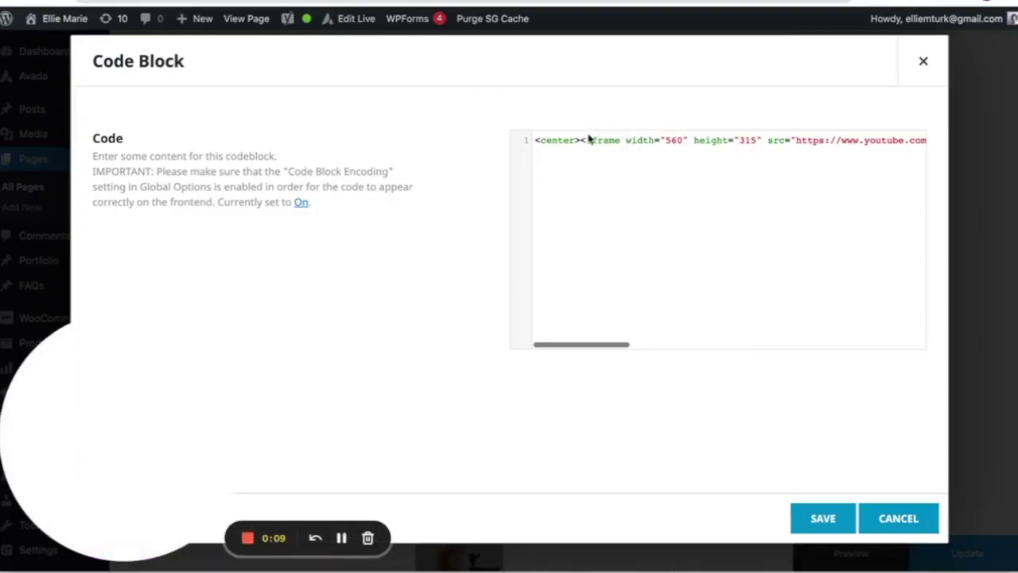
pyautogui.click(823, 519)
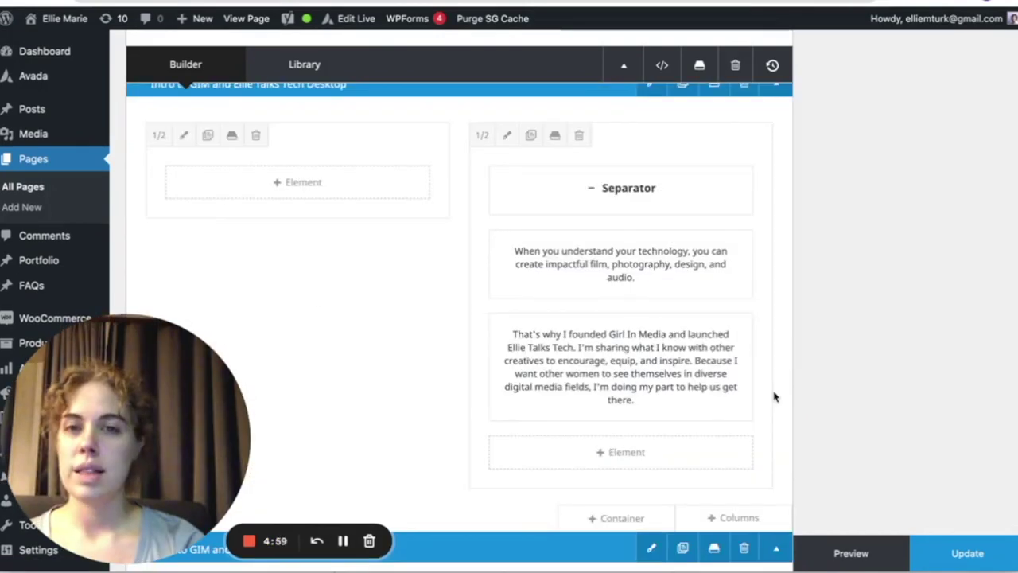
# Look through the page's containers in the builder, from the Intro to GIM and Ellie Talks Tech Desktop container to the page end
pyautogui.scroll(1, 776, 397)
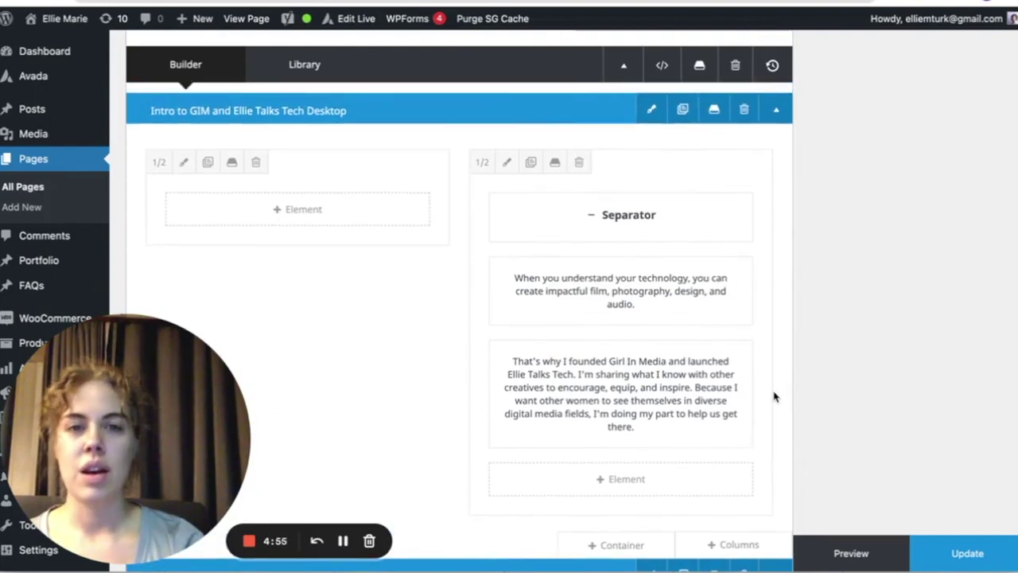
pyautogui.scroll(-10, 775, 397)
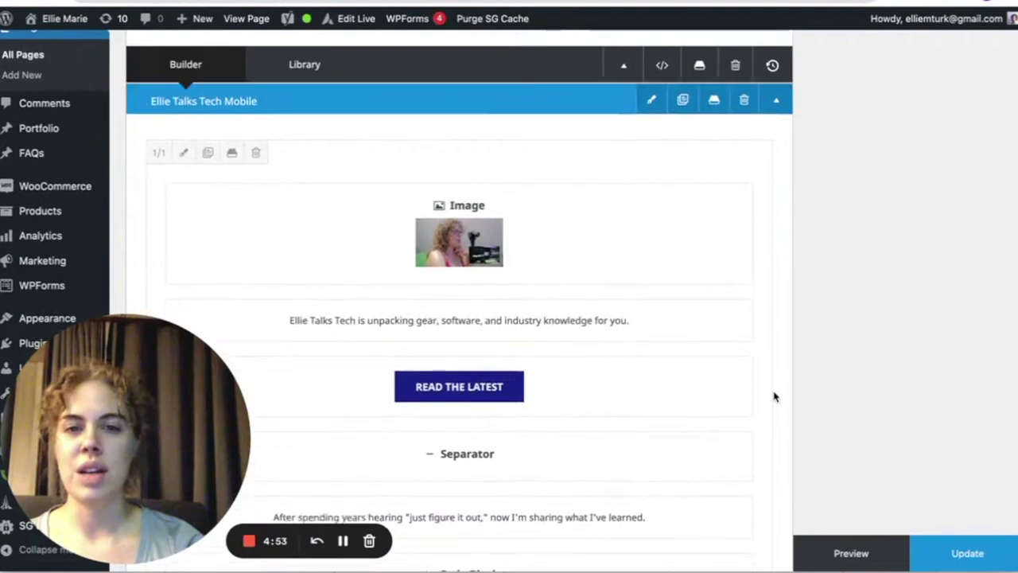
pyautogui.scroll(-8, 775, 397)
pyautogui.scroll(5, 775, 397)
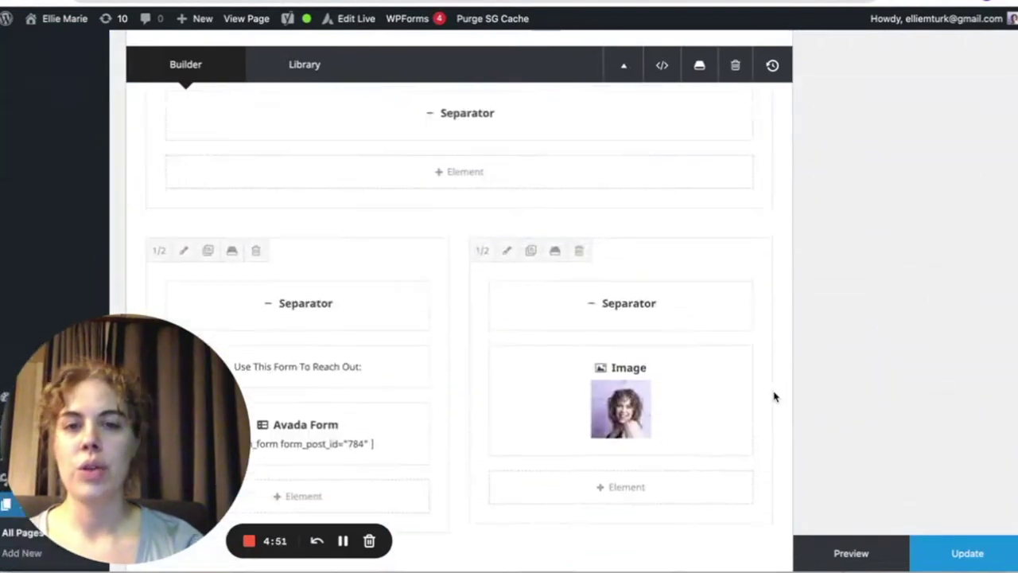
pyautogui.scroll(10, 776, 397)
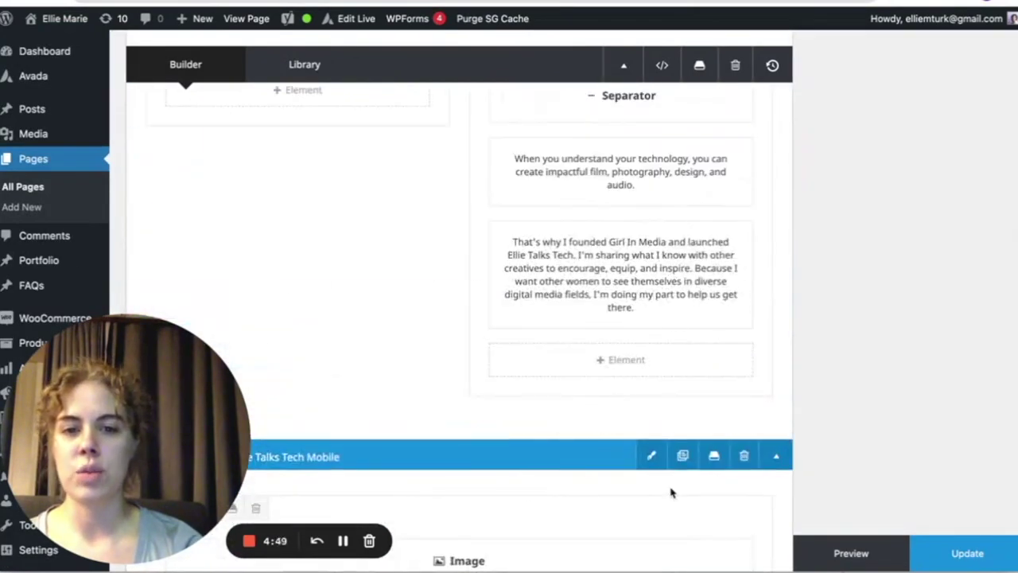
pyautogui.moveTo(610, 435)
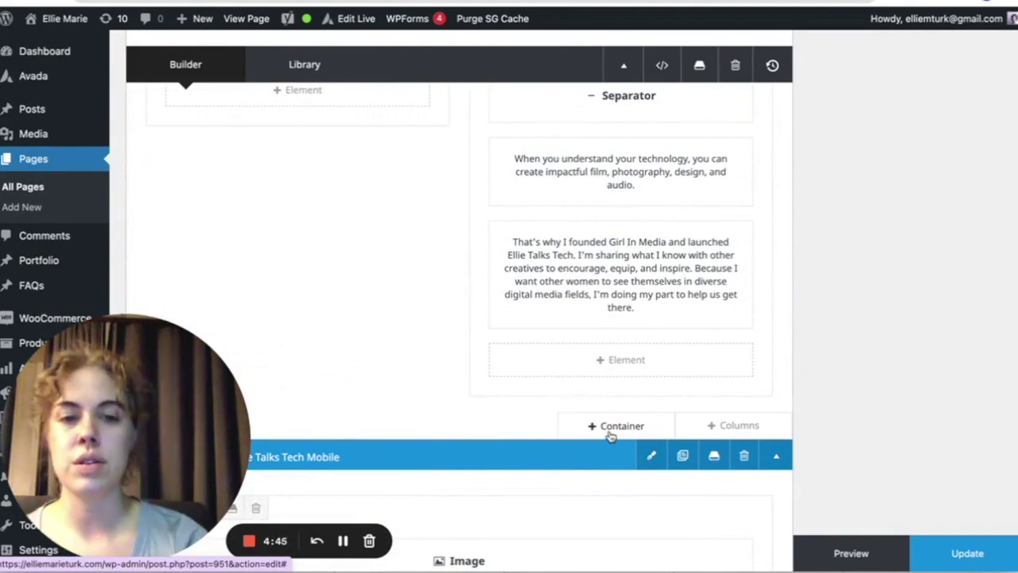
pyautogui.scroll(-10, 604, 443)
pyautogui.scroll(4, 602, 439)
pyautogui.scroll(-10, 602, 439)
pyautogui.scroll(15, 603, 439)
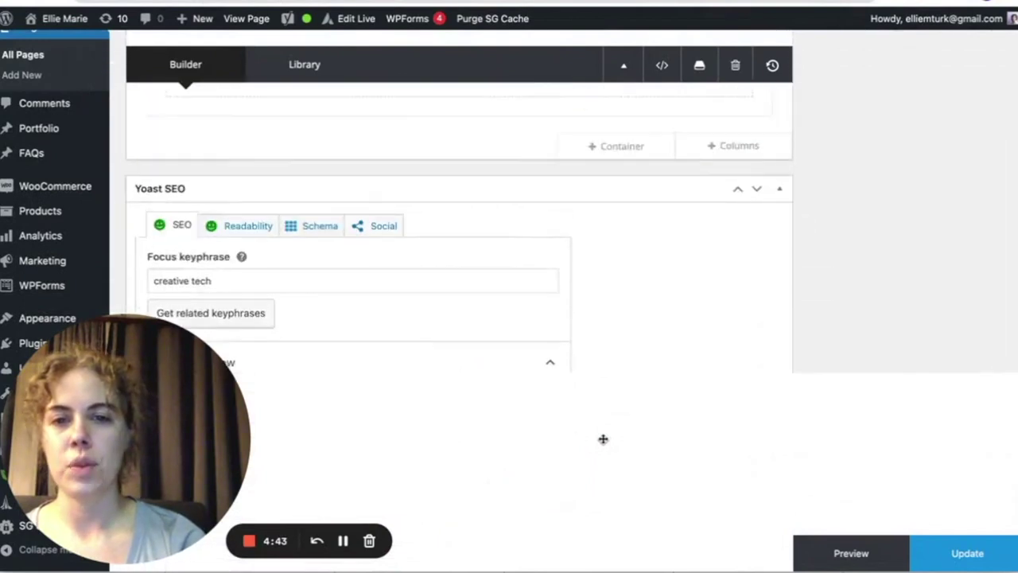
# Insert a container with a single 1/1 column at the end of the page and name it "New Demo container - All screens"
pyautogui.scroll(-5, 603, 439)
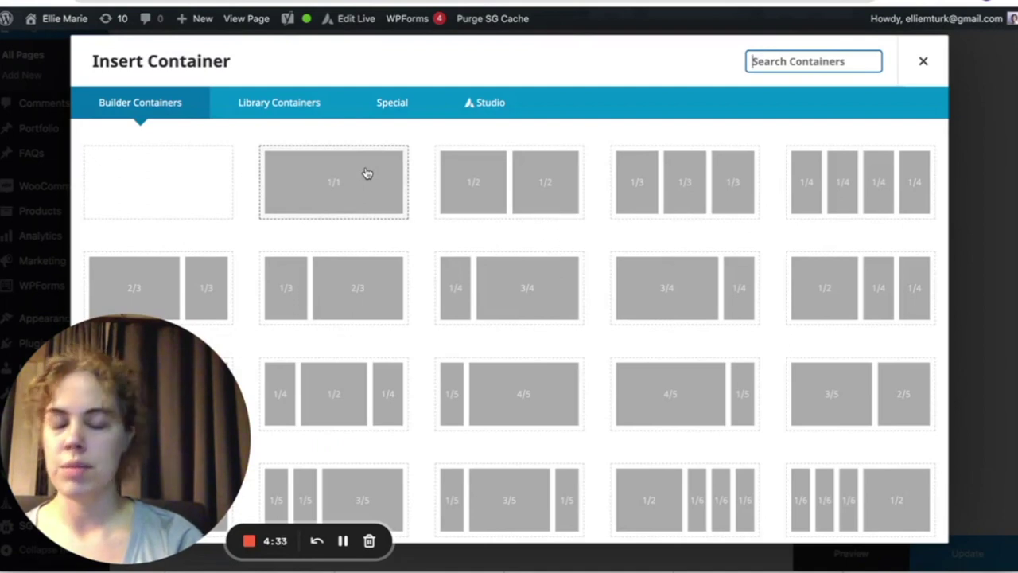
pyautogui.click(367, 180)
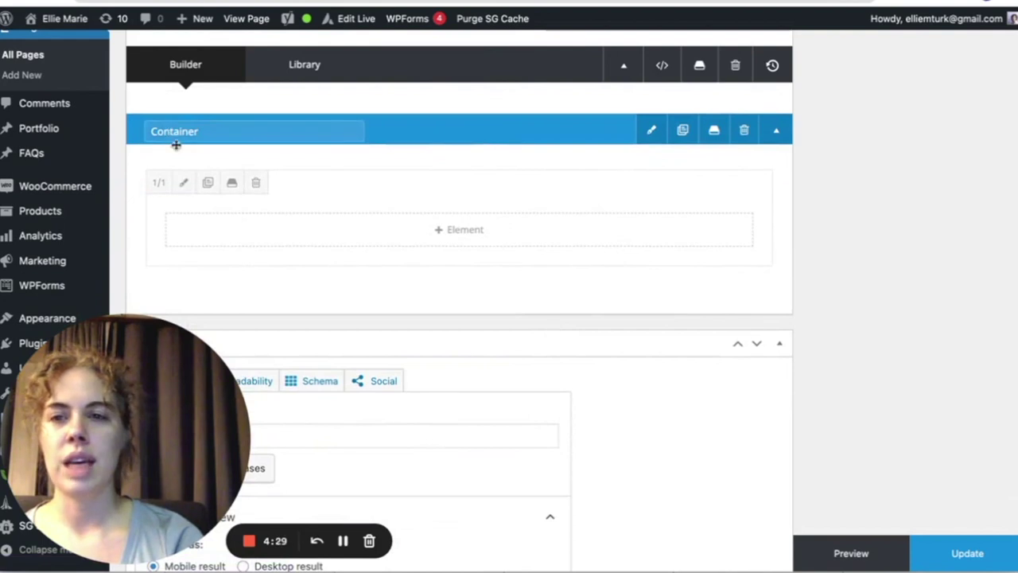
pyautogui.doubleClick(202, 131)
pyautogui.write('New Demo c')
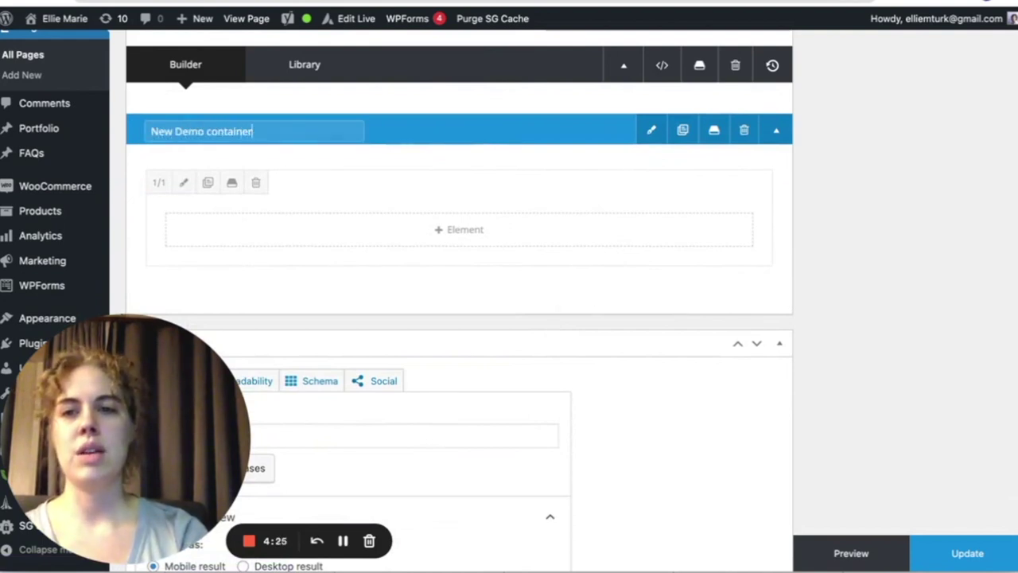
pyautogui.write('ontainer - All screens')
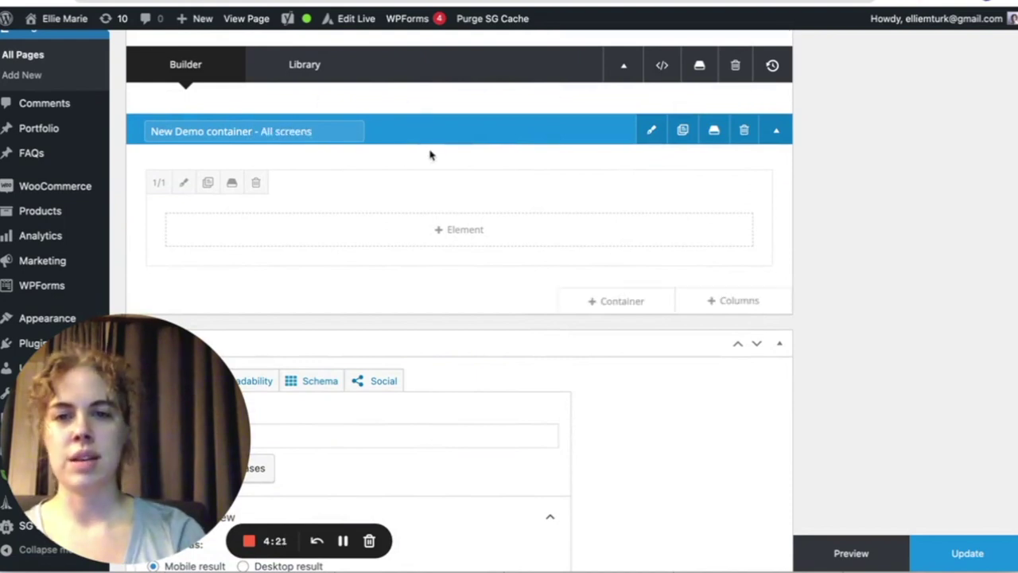
pyautogui.click(430, 156)
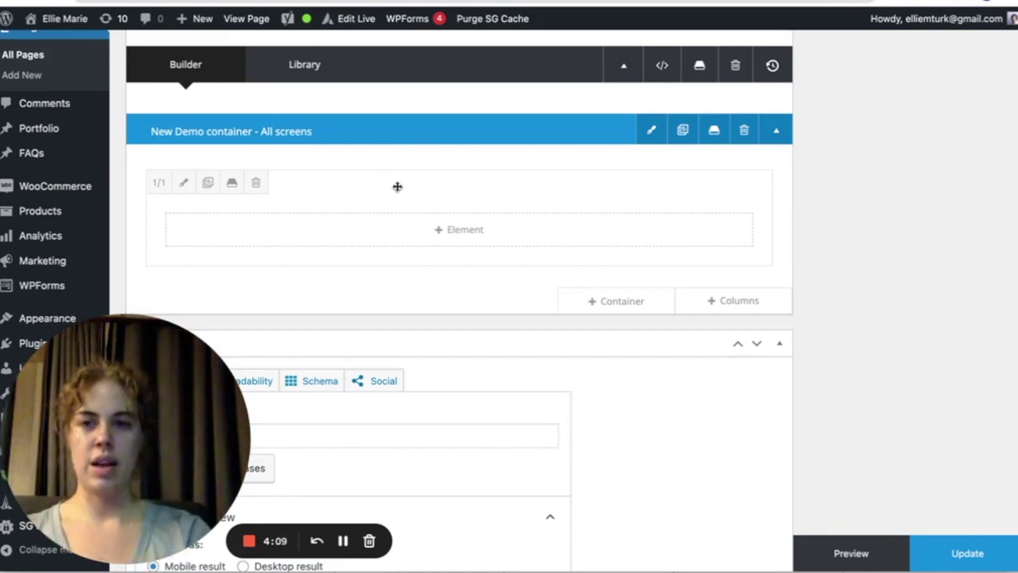
# Set the column width in the new demo container to 1/2 and duplicate the column
pyautogui.click(186, 184)
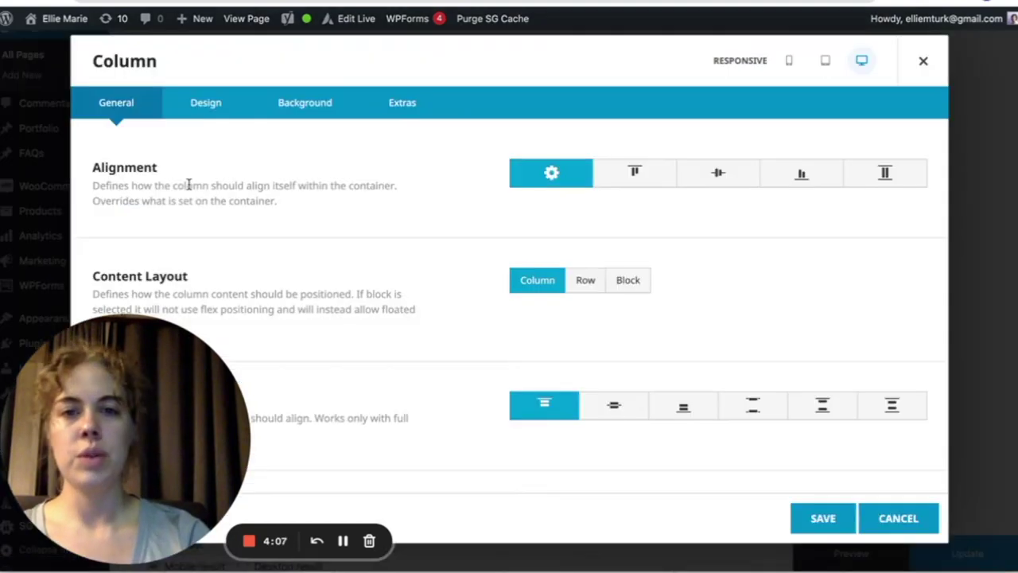
pyautogui.click(213, 110)
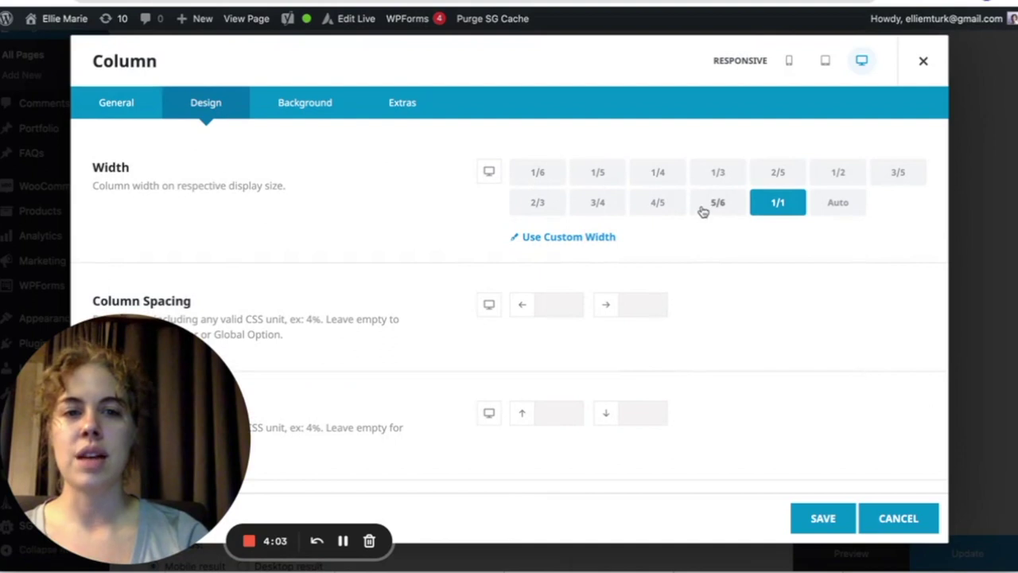
pyautogui.click(839, 172)
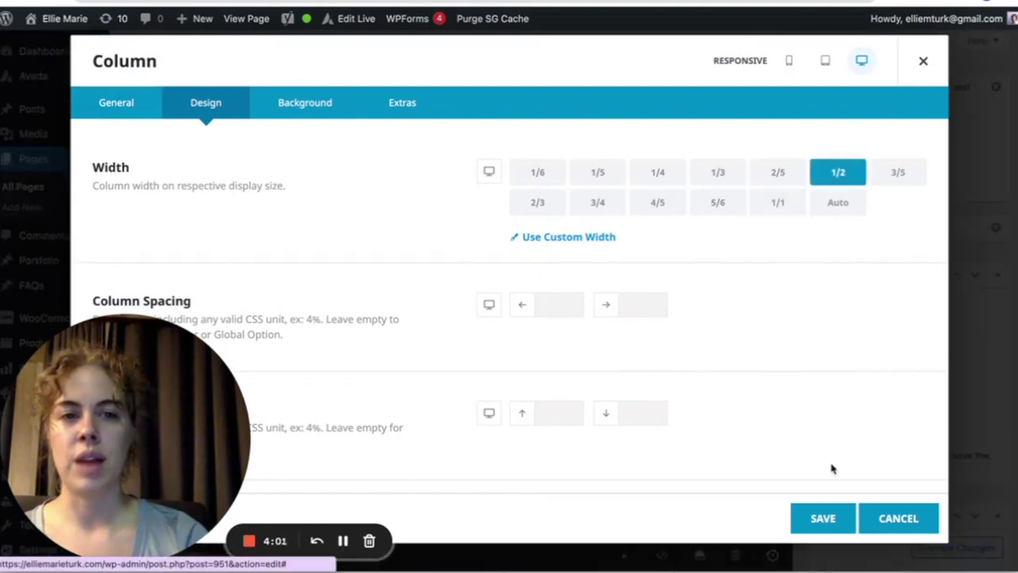
pyautogui.click(822, 532)
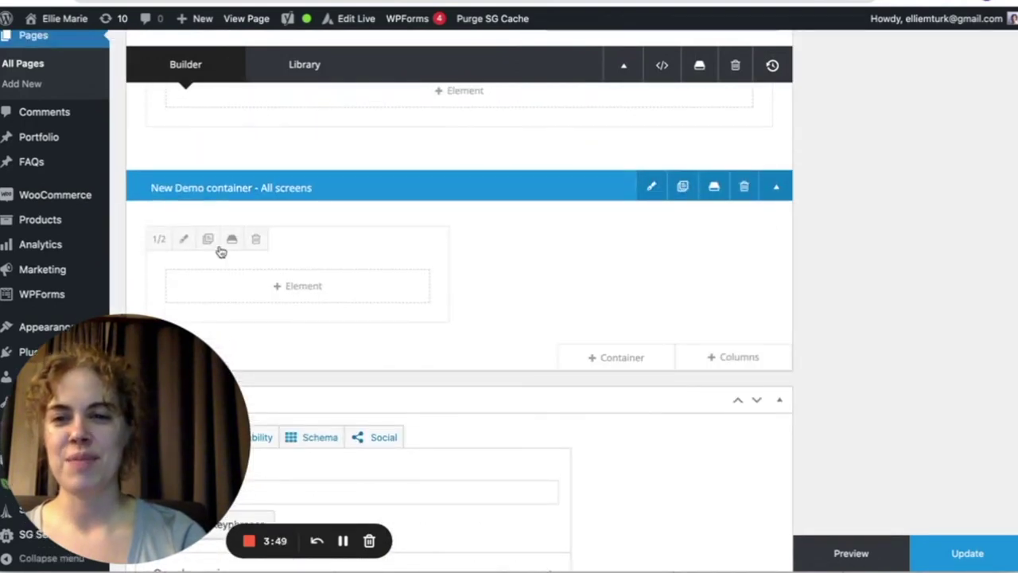
pyautogui.click(206, 246)
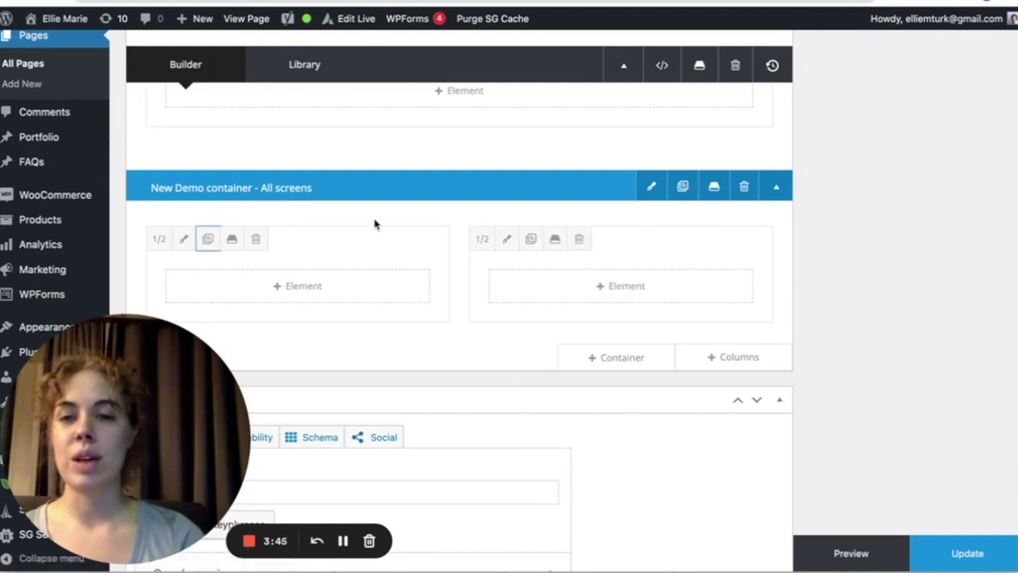
# Add a Text Block to the first column of the demo container, replace its content with "Demo Text", and save it
pyautogui.click(322, 288)
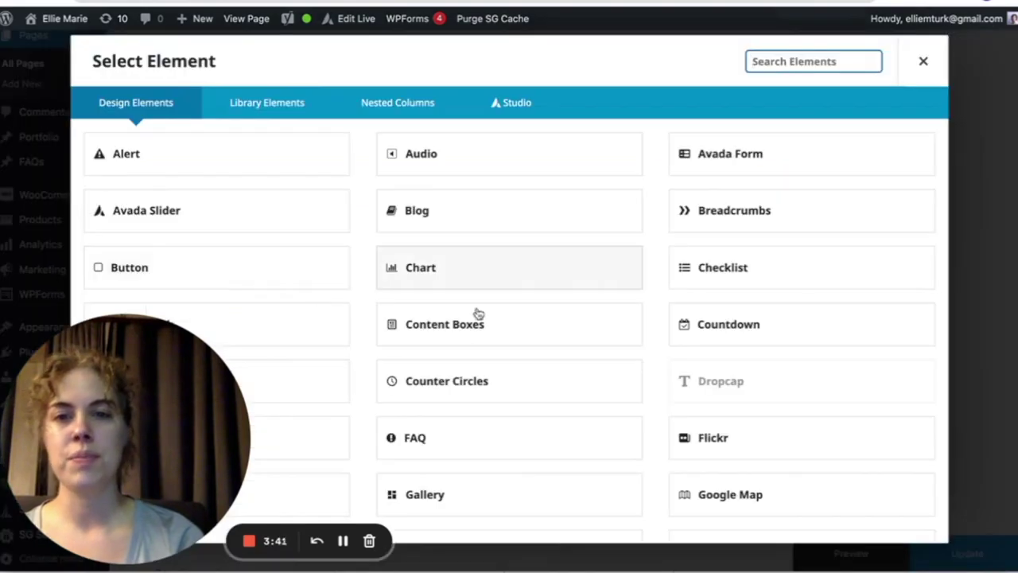
pyautogui.scroll(-2, 600, 376)
pyautogui.scroll(-10, 601, 375)
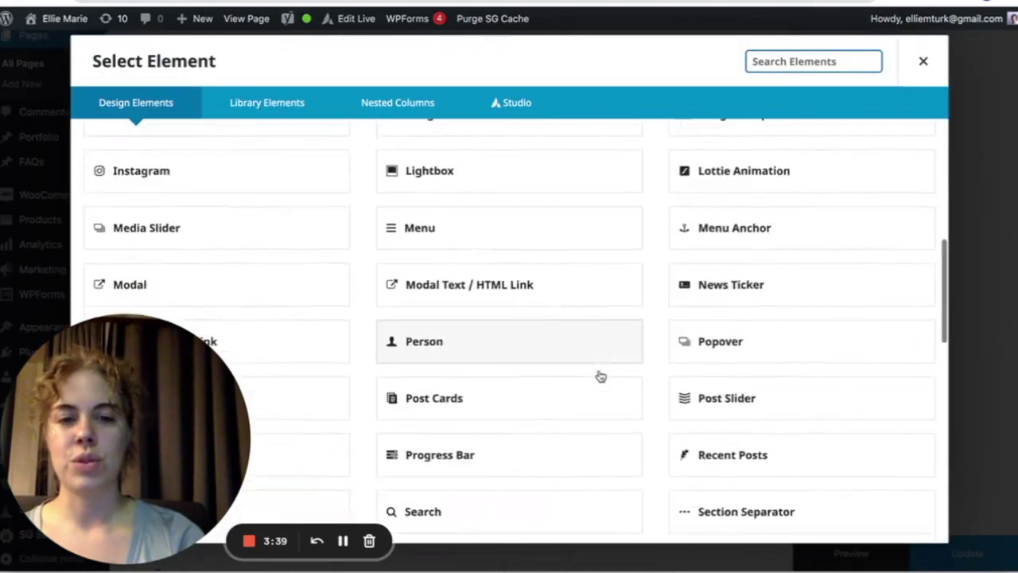
pyautogui.scroll(-1, 601, 376)
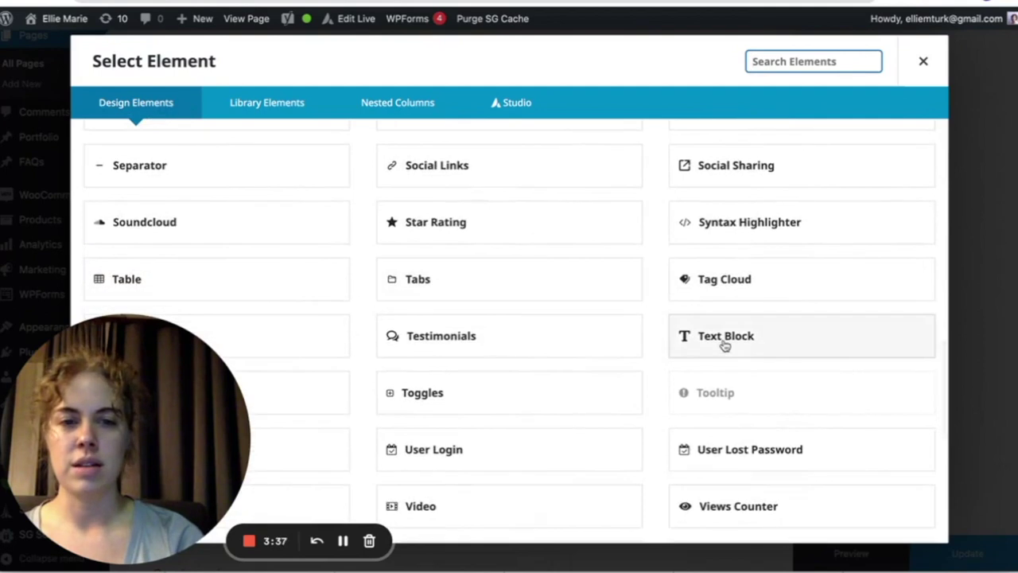
pyautogui.click(724, 344)
pyautogui.click(295, 255)
pyautogui.hotkey('ctrl', 'a')
pyautogui.press('BackSpace')
pyautogui.write('Demo ')
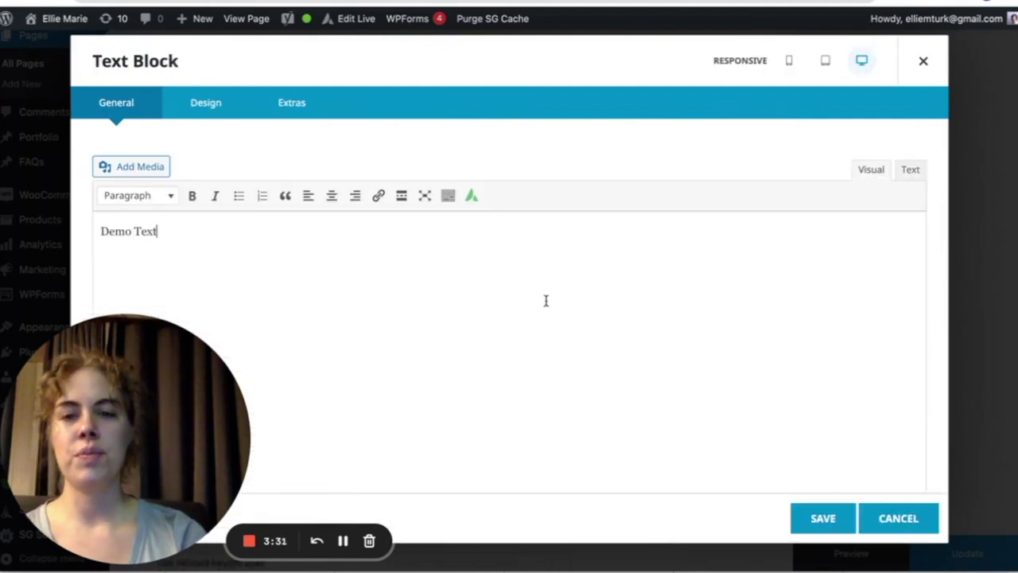
pyautogui.write('Text')
pyautogui.click(811, 517)
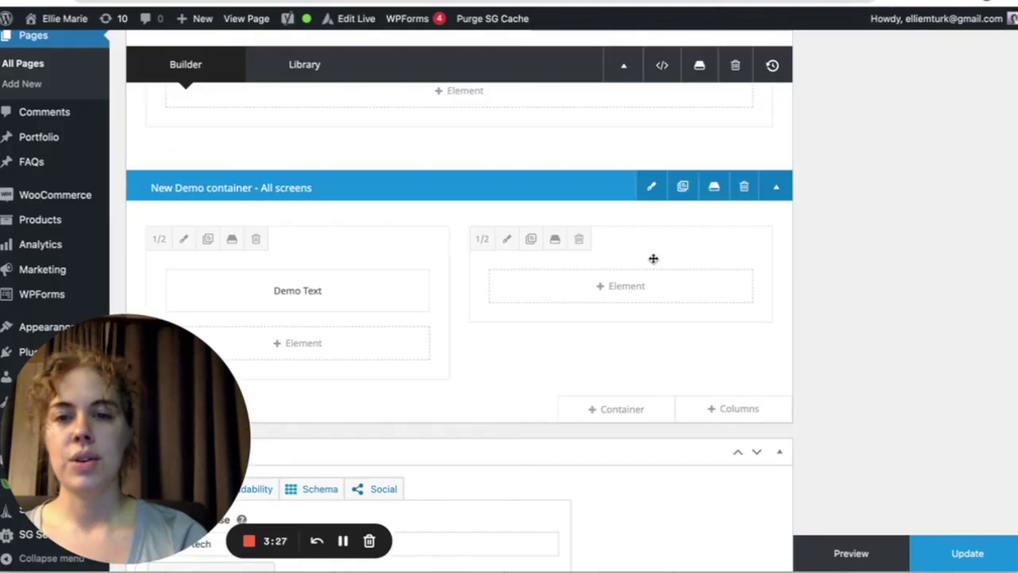
# Add a Checklist to the second column with the circled right-arrow icon, set its item to "Demo 1", and duplicate that item
pyautogui.click(619, 294)
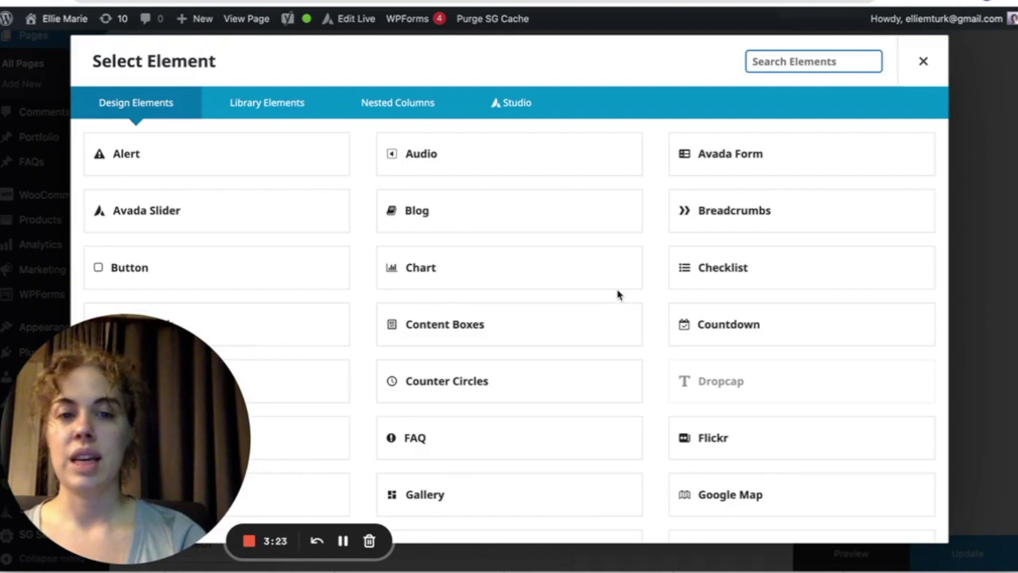
pyautogui.scroll(-1, 619, 296)
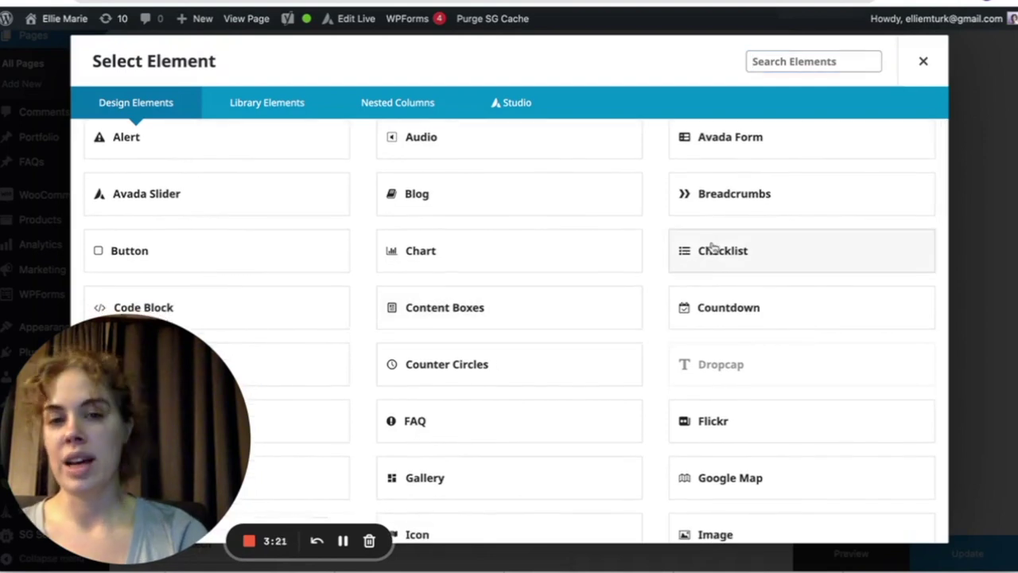
pyautogui.click(711, 247)
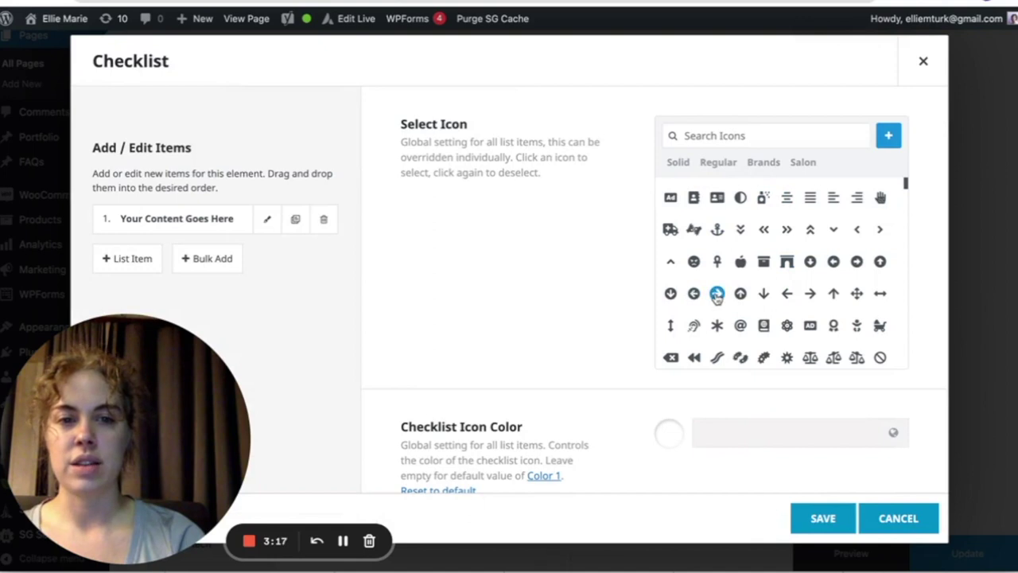
pyautogui.click(267, 219)
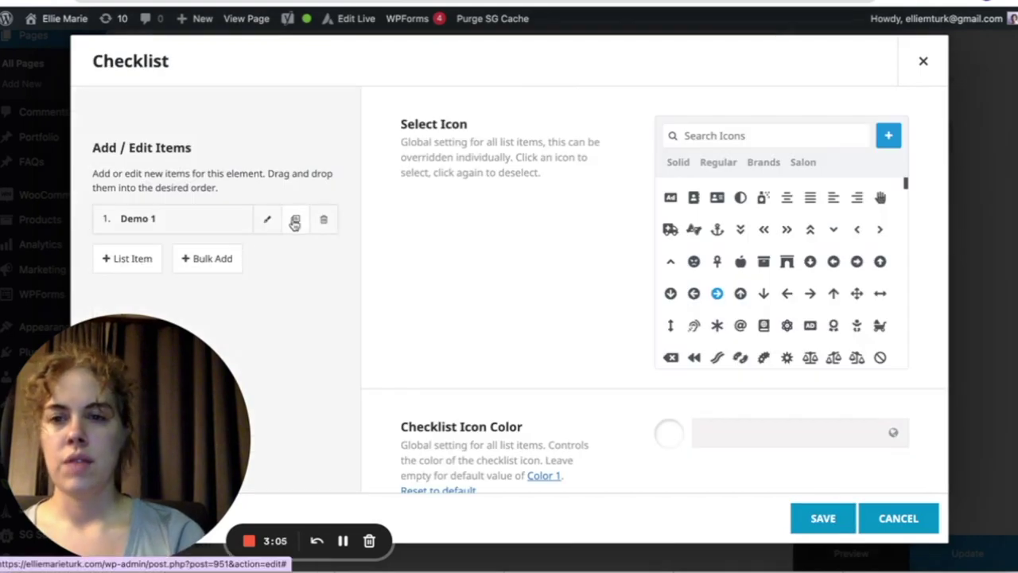
pyautogui.click(294, 221)
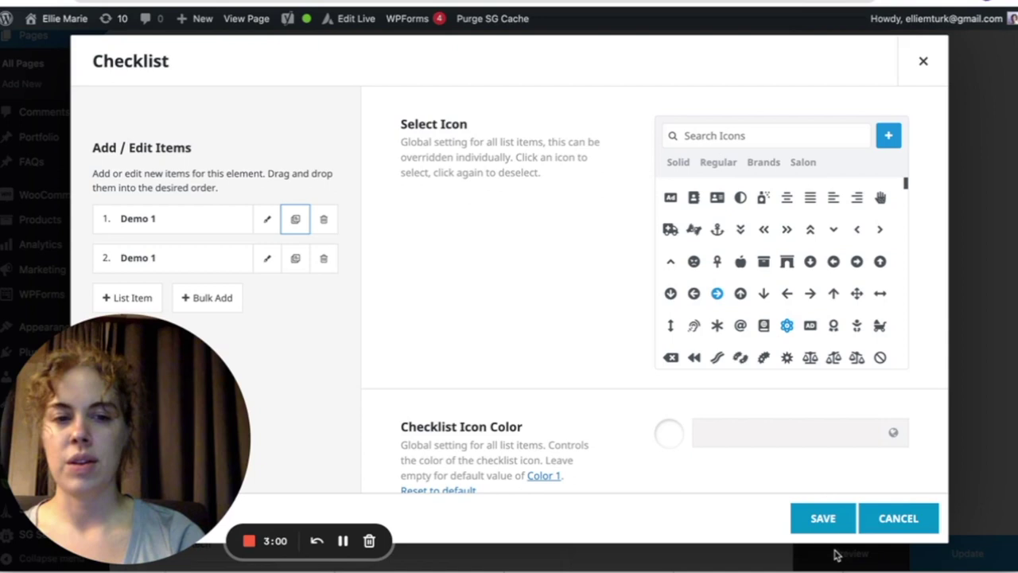
# Save the Checklist with its remaining settings at their defaults and preview the page at the new demo container
pyautogui.scroll(-3, 546, 391)
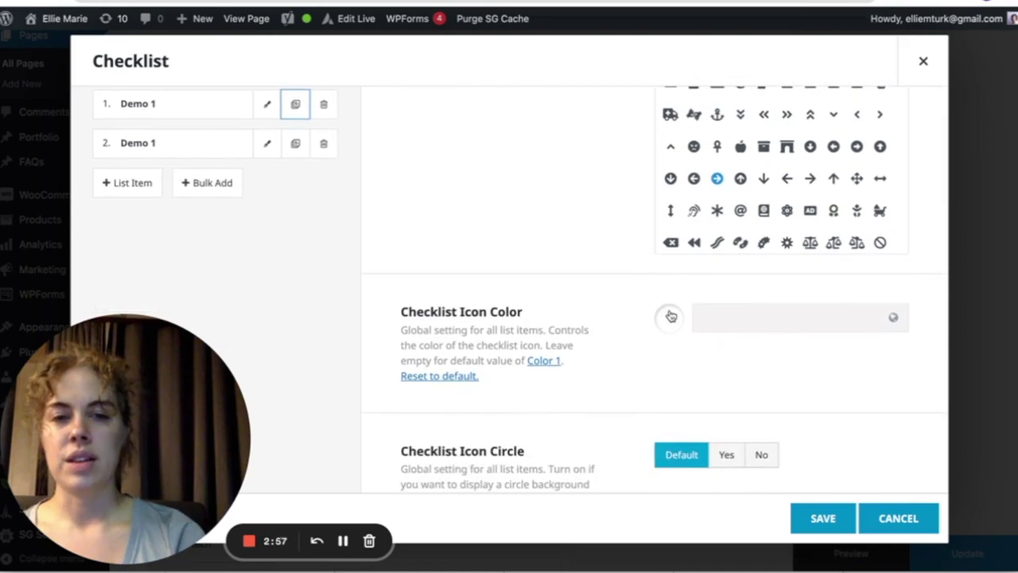
pyautogui.scroll(-10, 579, 423)
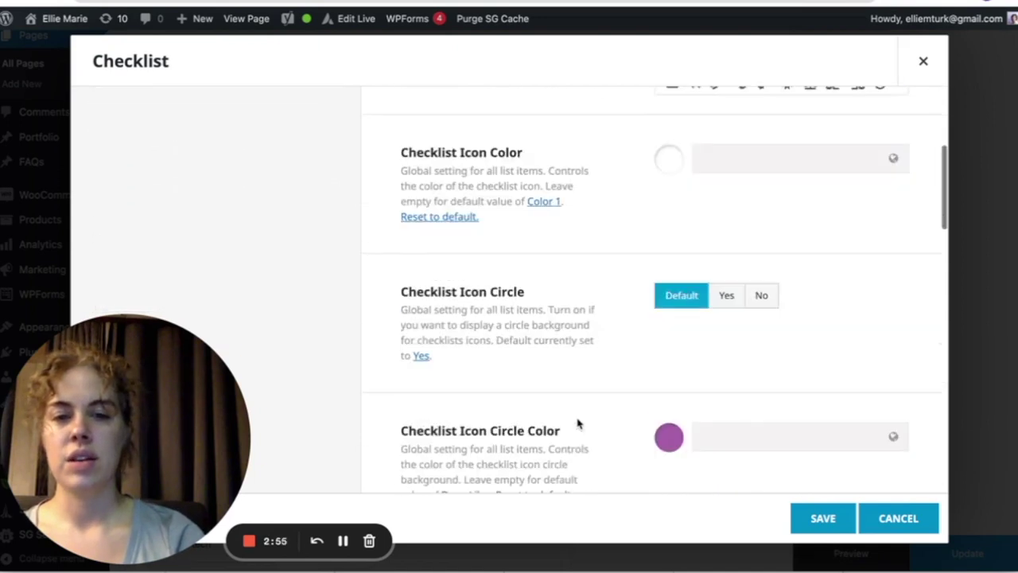
pyautogui.scroll(-15, 577, 419)
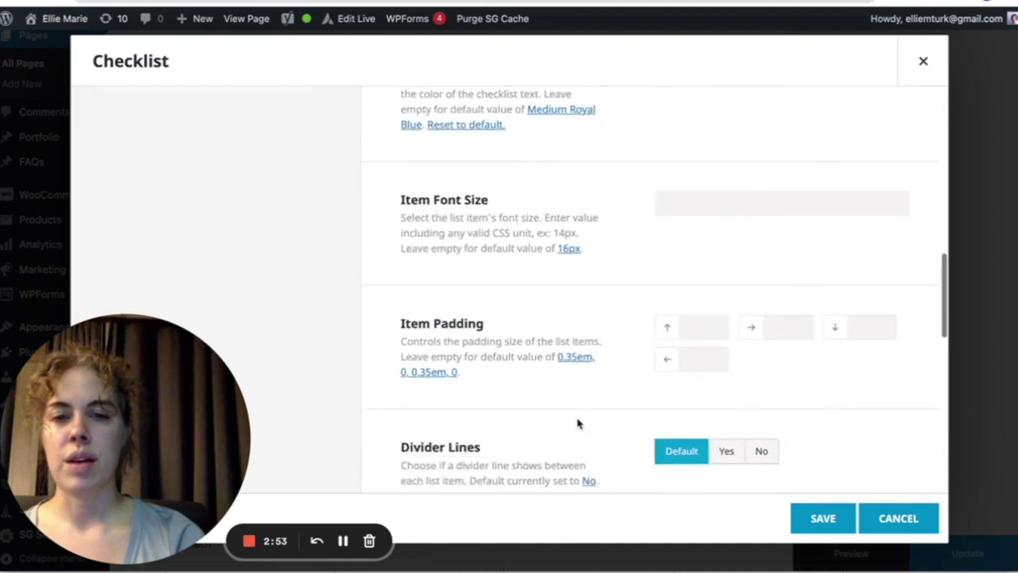
pyautogui.scroll(-5, 578, 425)
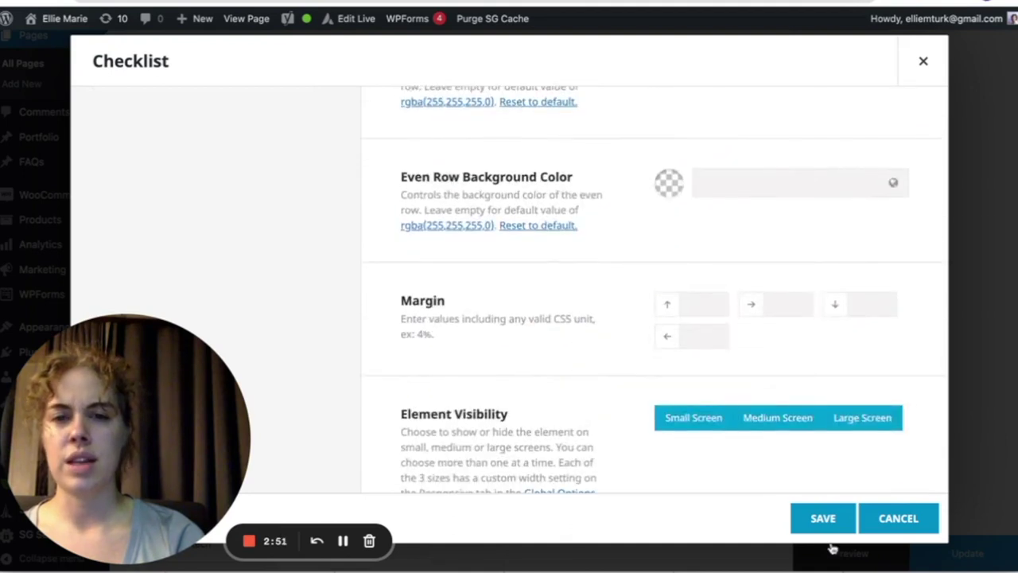
pyautogui.click(833, 519)
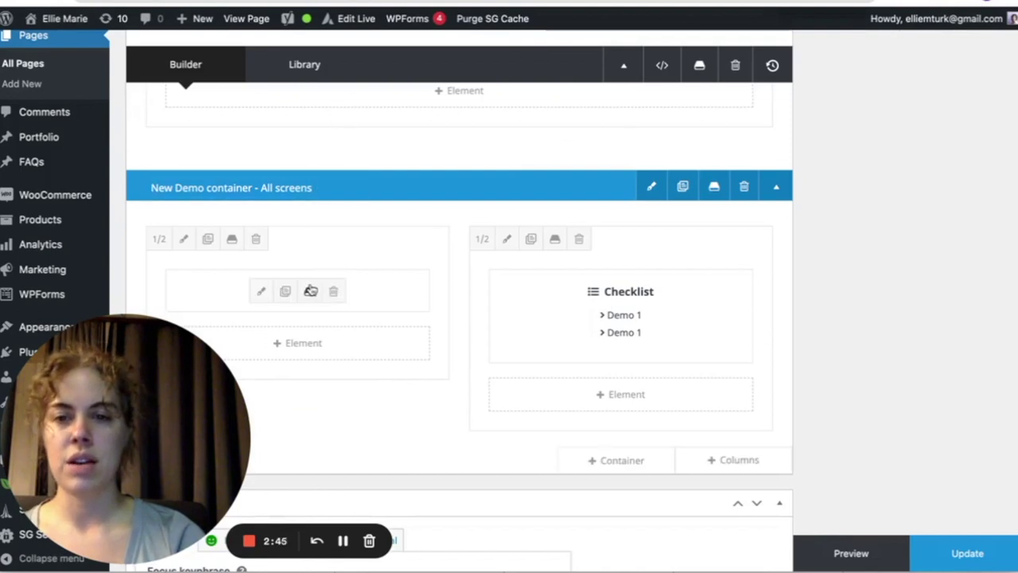
pyautogui.click(834, 553)
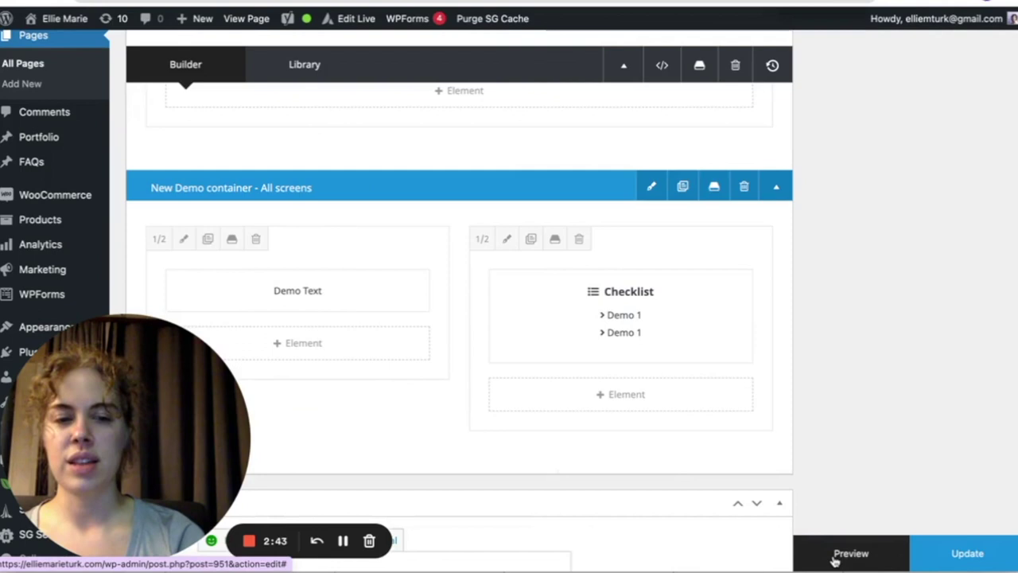
pyautogui.scroll(5, 455, 351)
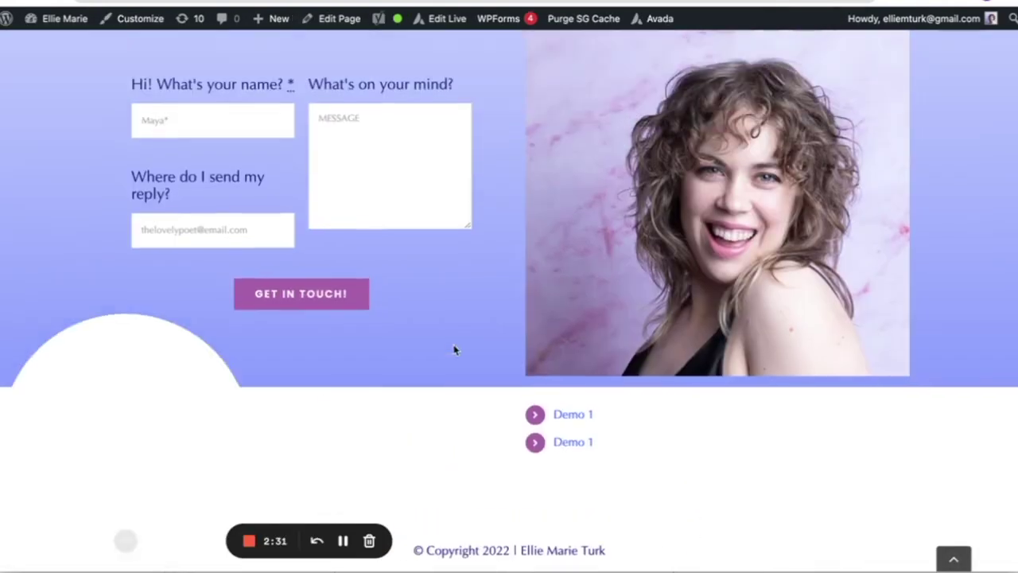
# Delete the New Demo container along with its remaining element and 1/2 column, and update the page
pyautogui.scroll(-3, 455, 350)
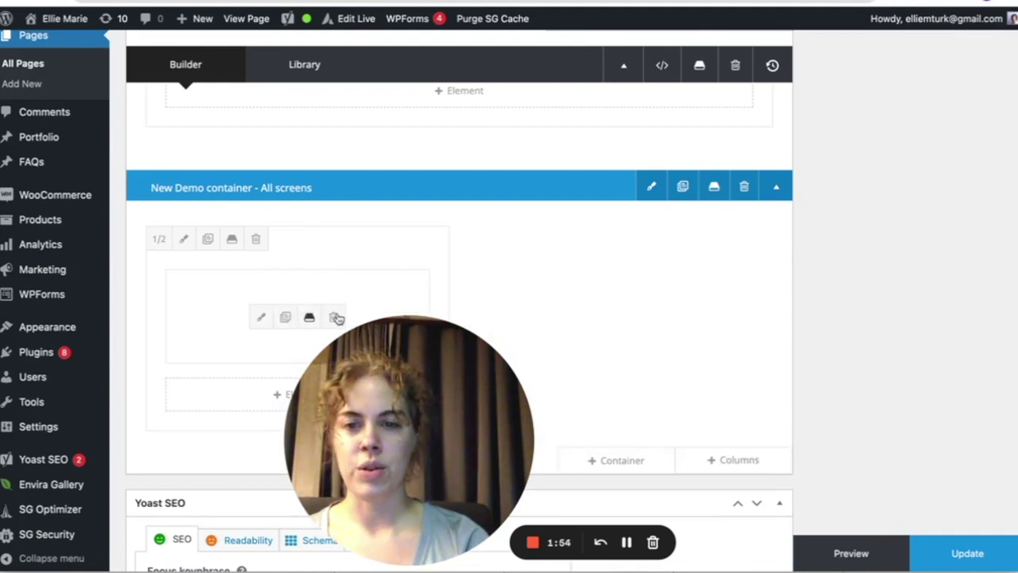
pyautogui.click(334, 318)
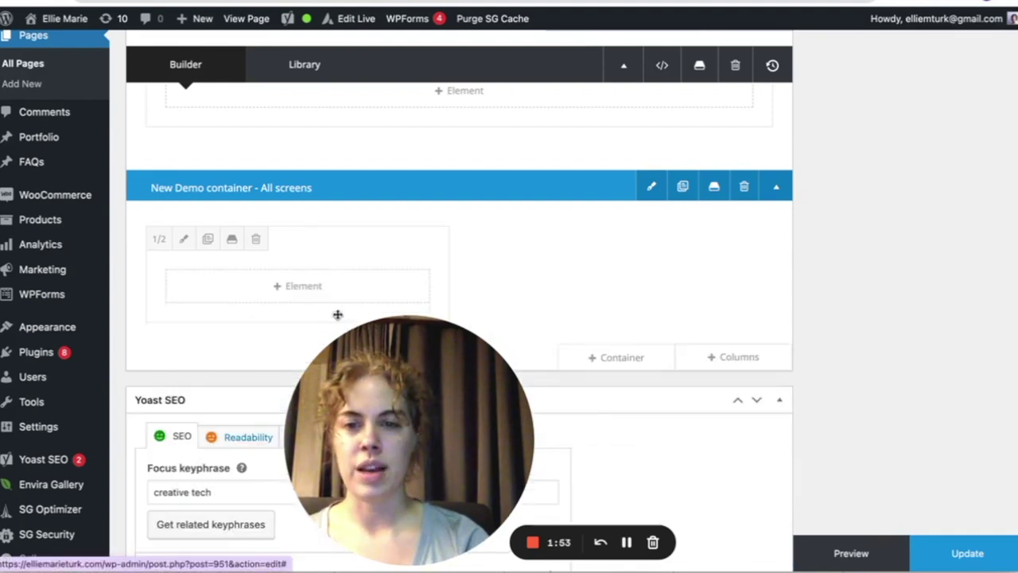
pyautogui.click(258, 241)
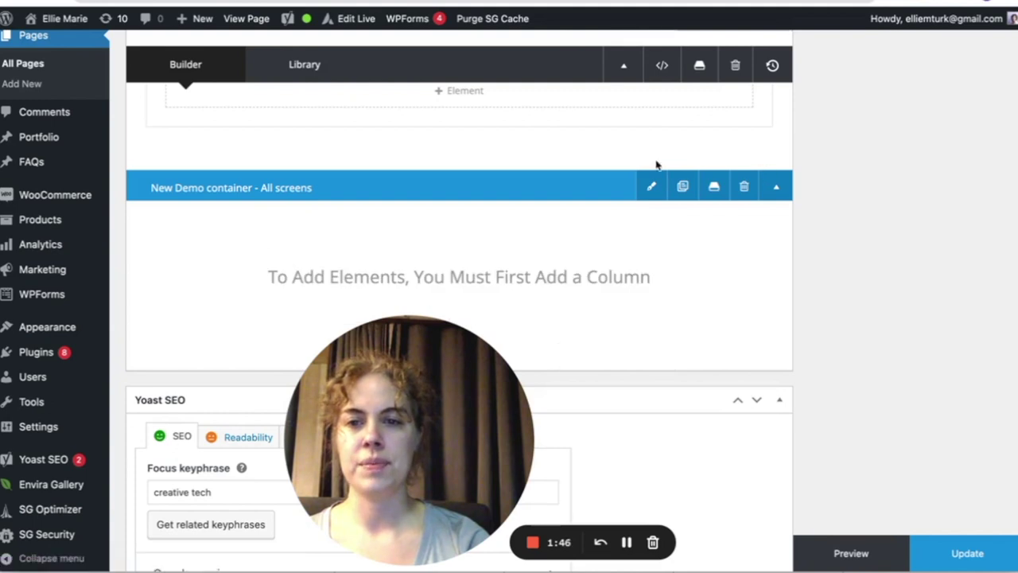
pyautogui.click(745, 188)
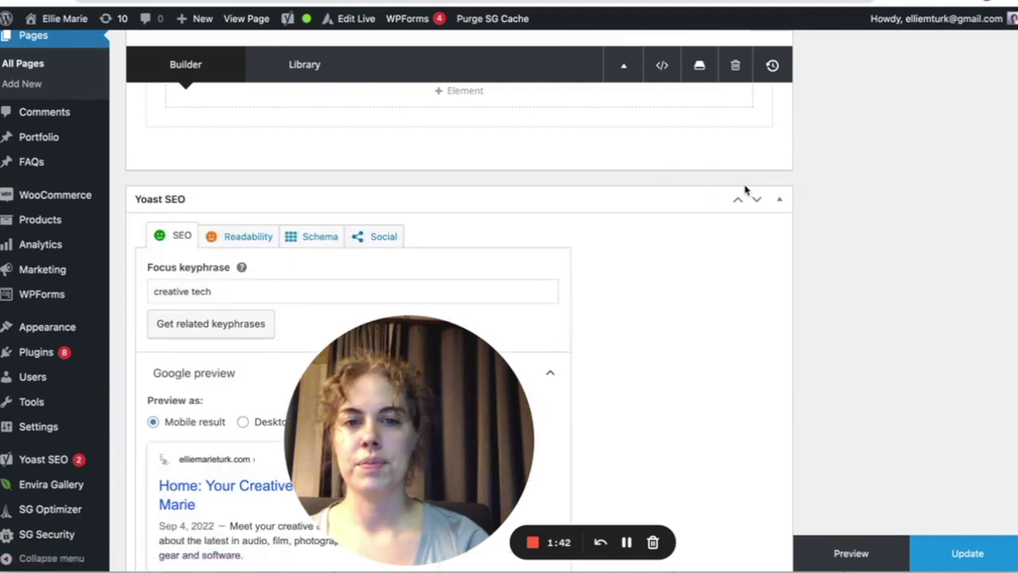
pyautogui.click(959, 552)
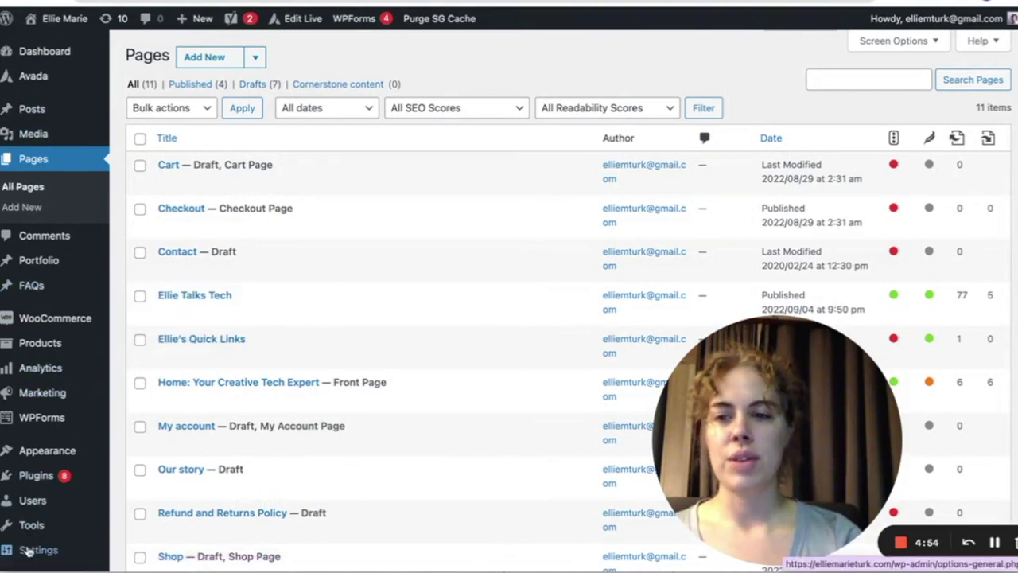
# Create a new post and title it "New Demo Title"
pyautogui.scroll(-1, 45, 445)
pyautogui.scroll(1, 45, 445)
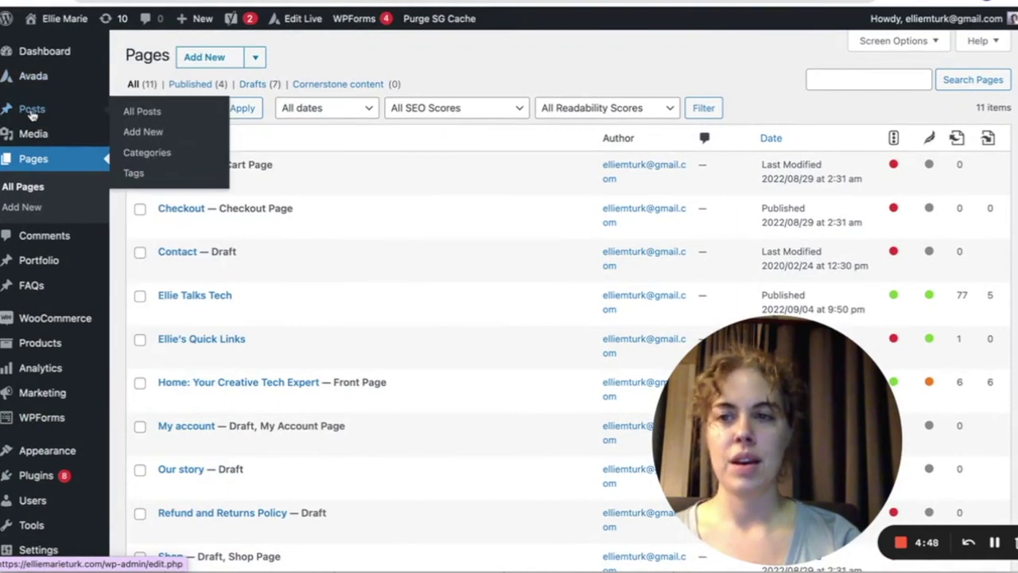
pyautogui.click(32, 110)
pyautogui.moveTo(210, 240)
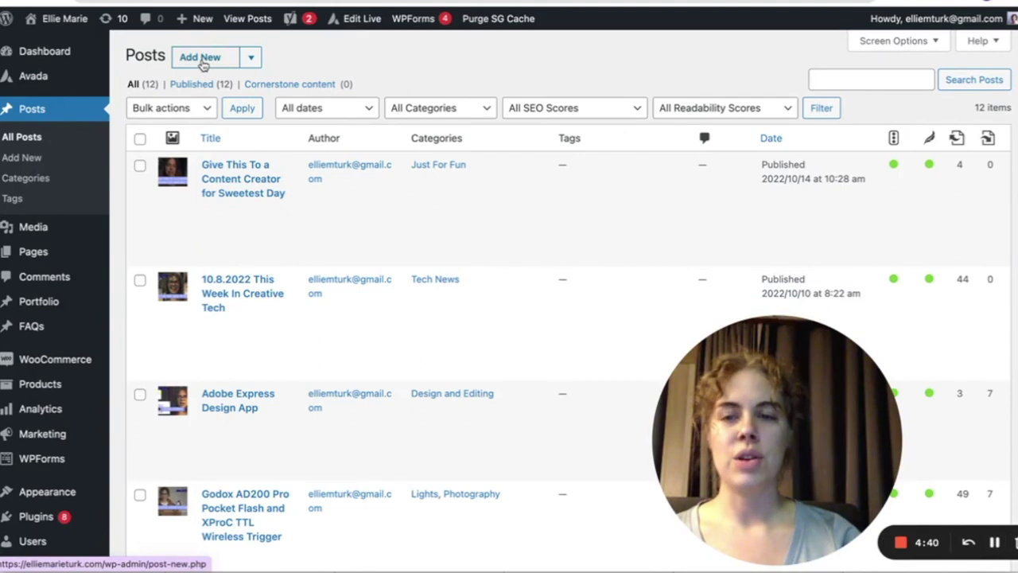
pyautogui.click(200, 57)
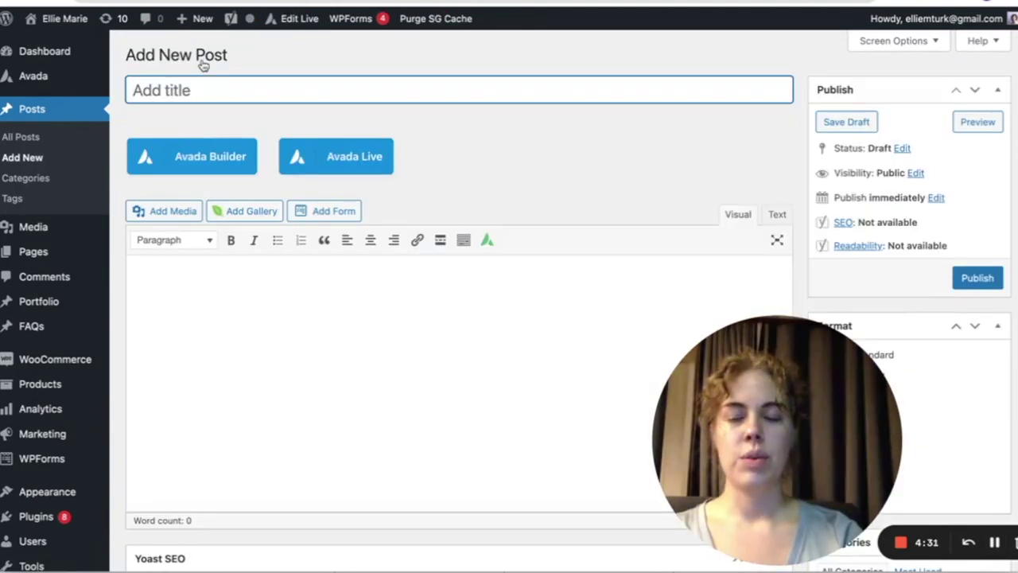
pyautogui.write('New Demo Title')
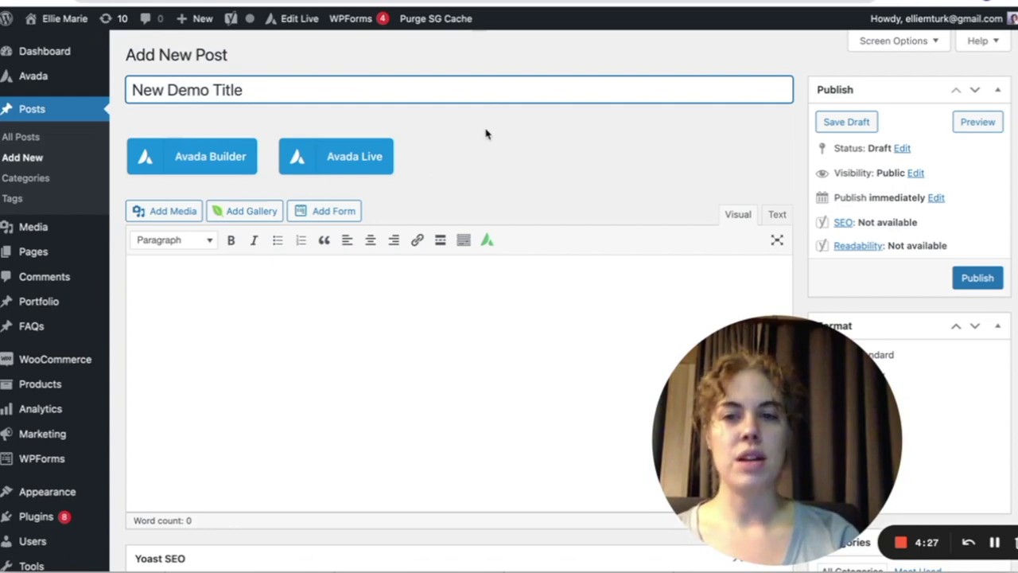
# Enter "Sample text" in the post body and format it as Heading 3
pyautogui.click(255, 382)
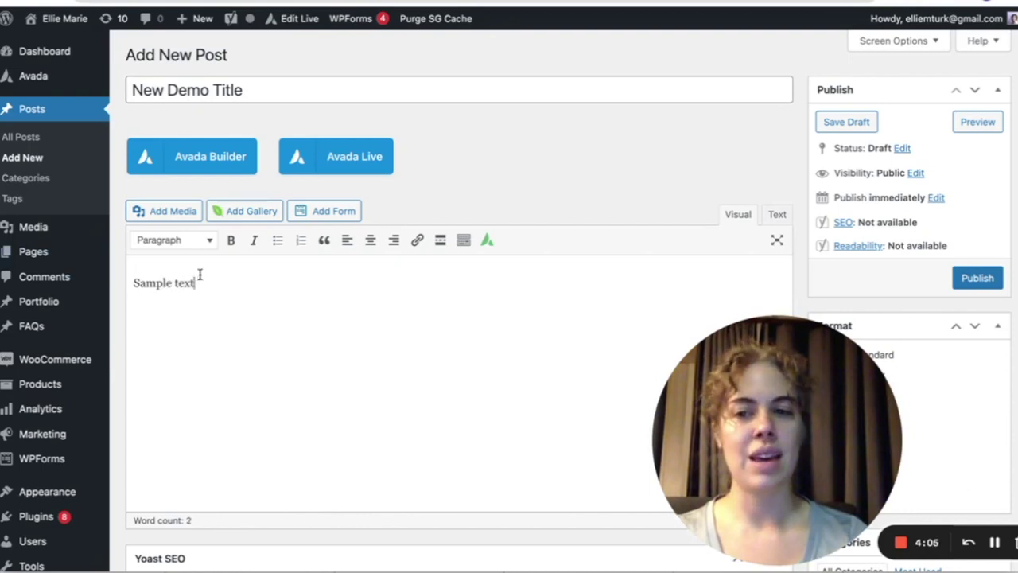
pyautogui.moveTo(210, 284); pyautogui.dragTo(124, 284)
pyautogui.click(192, 245)
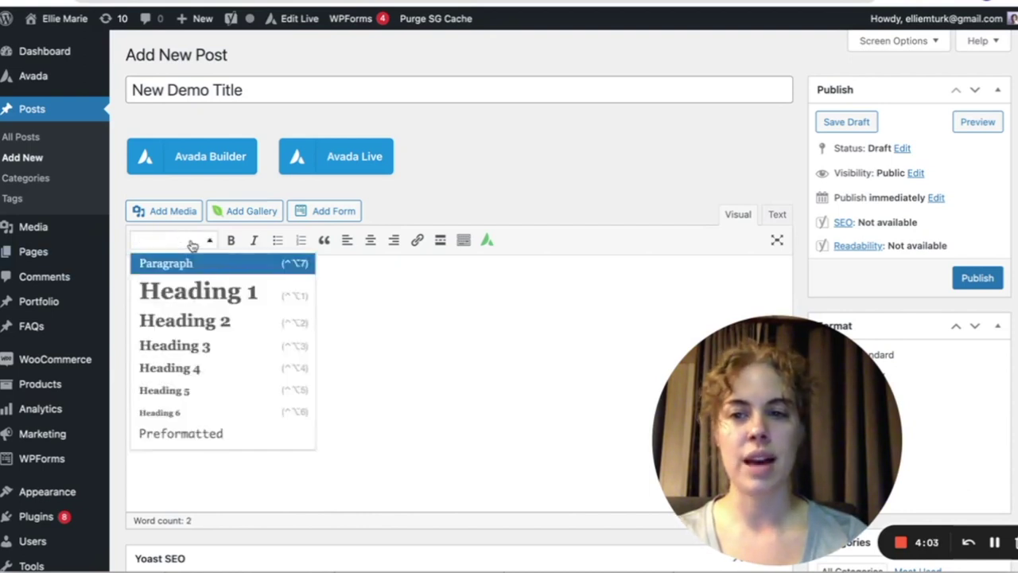
pyautogui.click(193, 352)
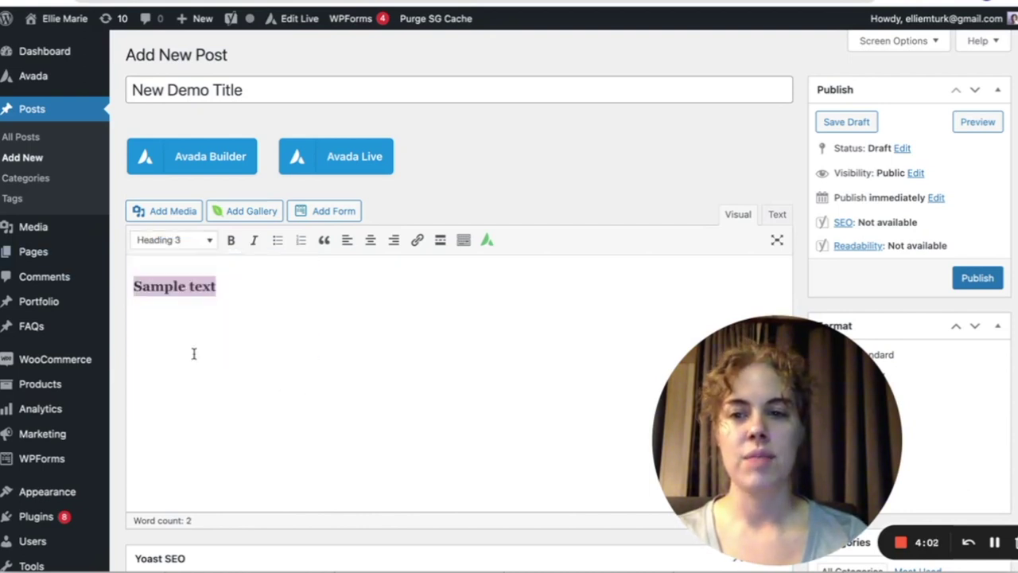
# Try Heading 2 and Heading 1 on the sample text, return it to a smaller heading and start a new paragraph below
pyautogui.click(188, 248)
pyautogui.click(190, 321)
pyautogui.click(198, 237)
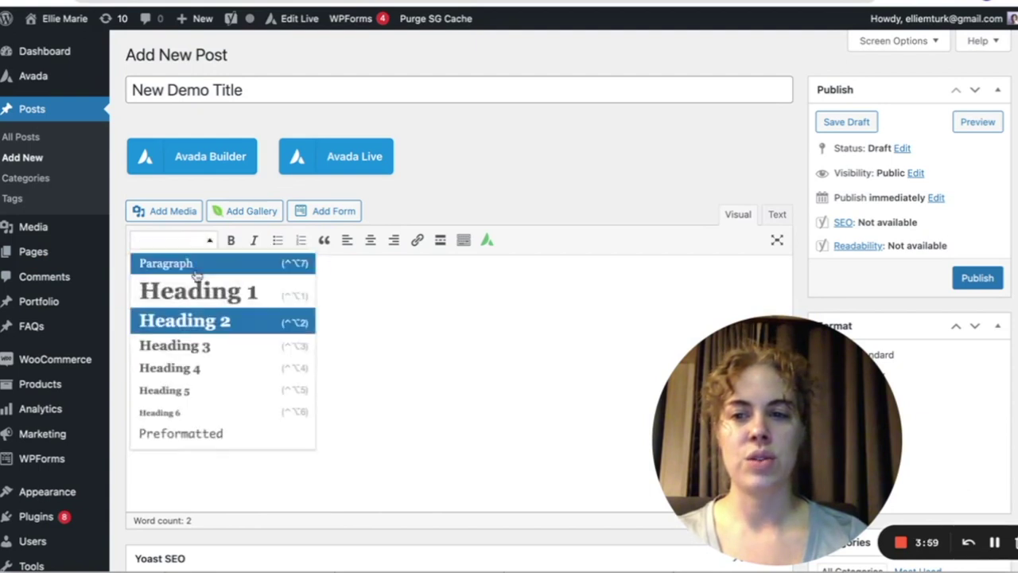
pyautogui.click(195, 291)
pyautogui.click(194, 241)
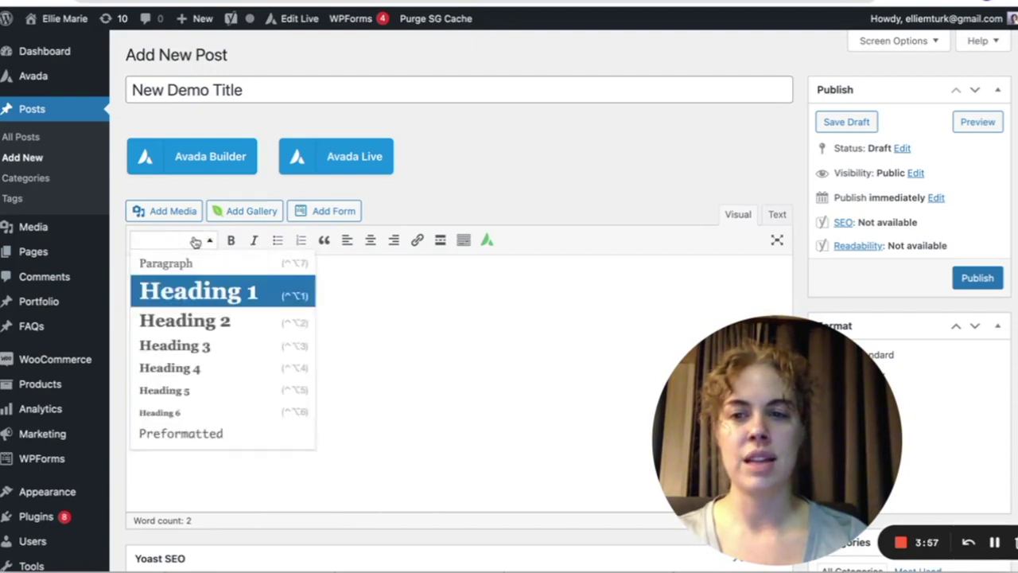
pyautogui.click(193, 353)
pyautogui.click(193, 353)
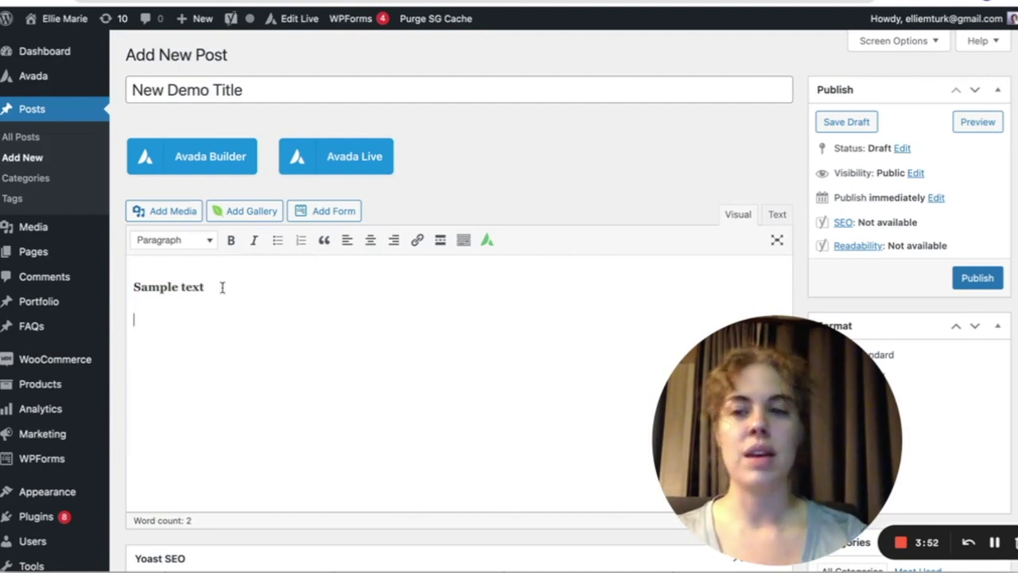
# Insert the three-phone screenshot dated October 10, 2022 from the media library into the post below the sample text
pyautogui.click(177, 213)
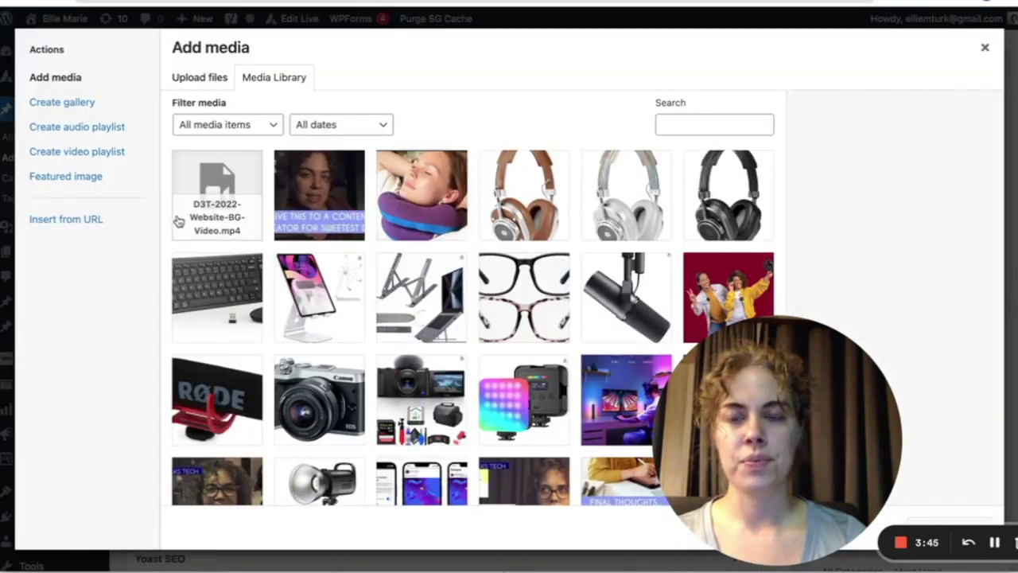
pyautogui.scroll(-8, 440, 328)
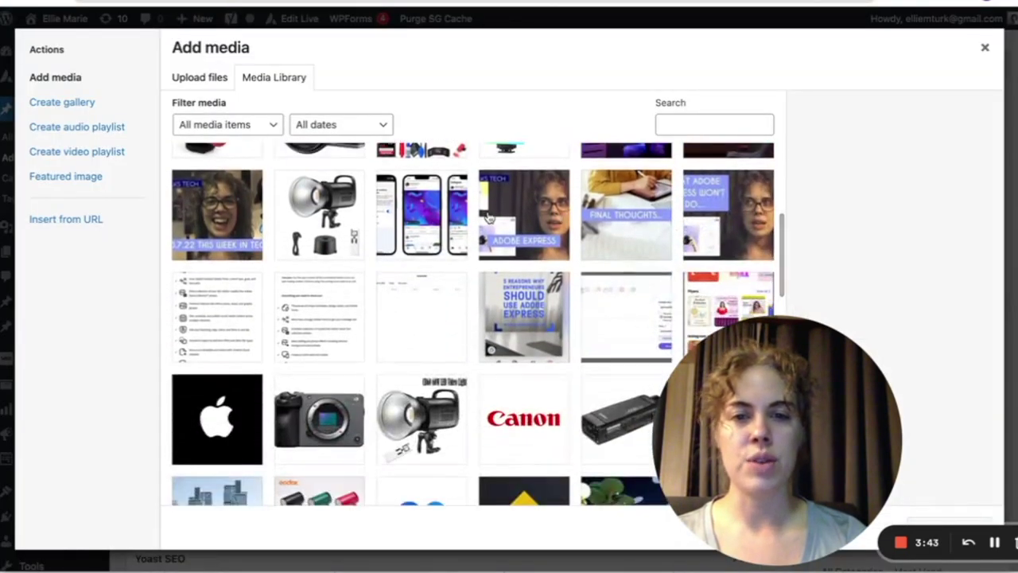
pyautogui.click(445, 227)
pyautogui.moveTo(458, 361); pyautogui.dragTo(184, 371)
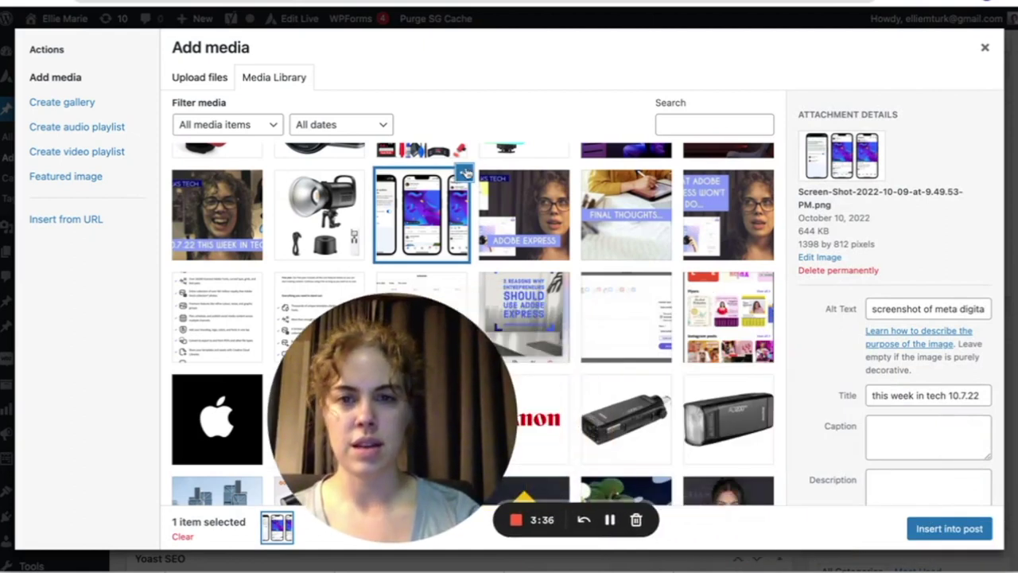
pyautogui.click(949, 529)
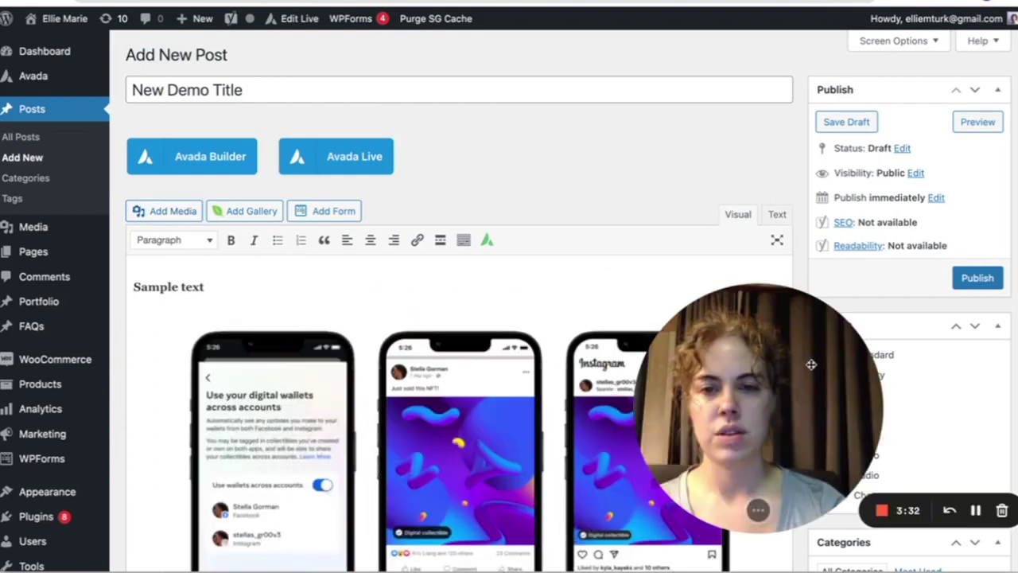
# Shrink the inserted phone image to about two thirds of its width, try centering it and align it left
pyautogui.click(404, 371)
pyautogui.scroll(-1, 404, 371)
pyautogui.scroll(-3, 404, 371)
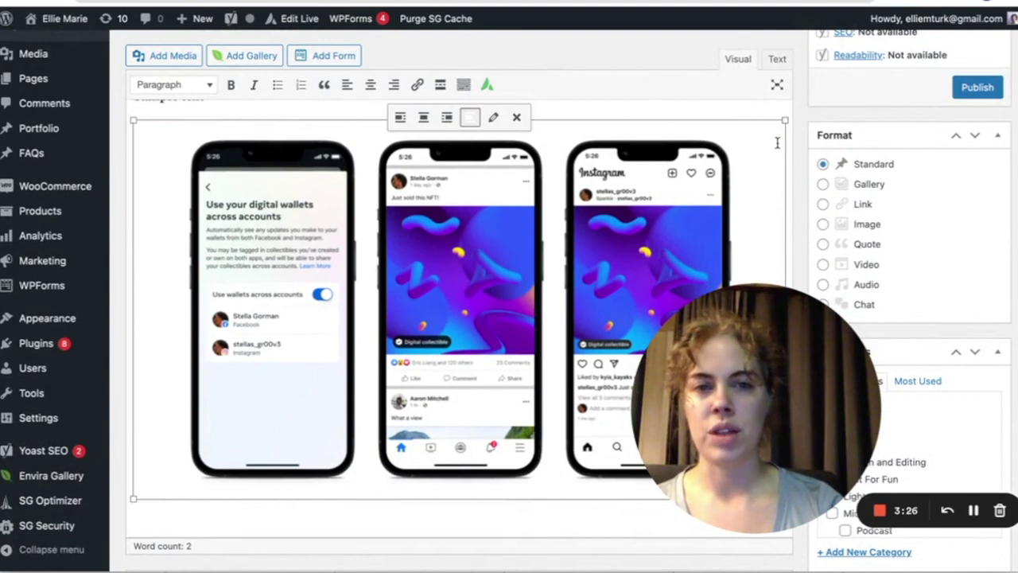
pyautogui.moveTo(785, 120); pyautogui.dragTo(575, 209)
pyautogui.scroll(2, 334, 165)
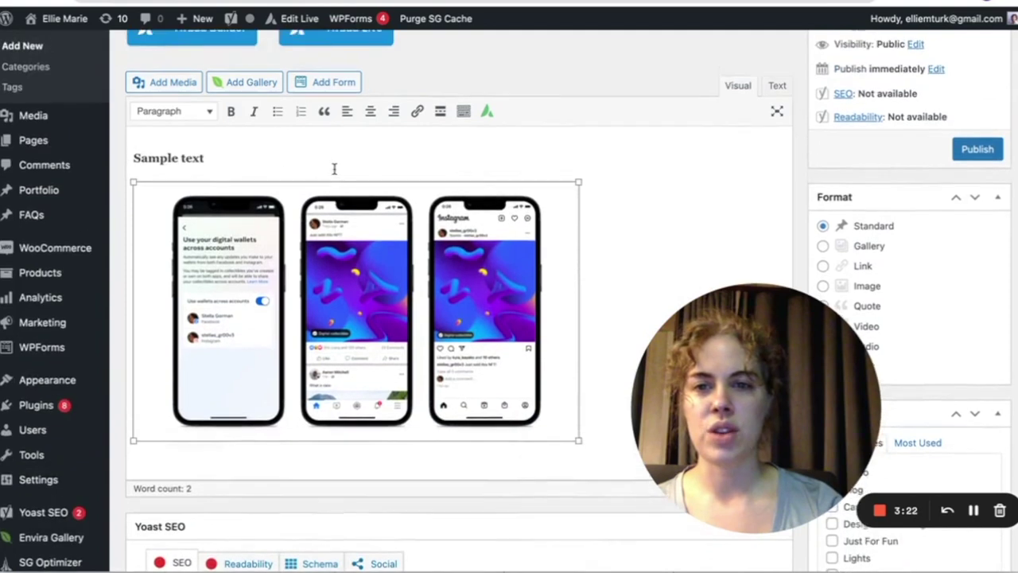
pyautogui.click(320, 161)
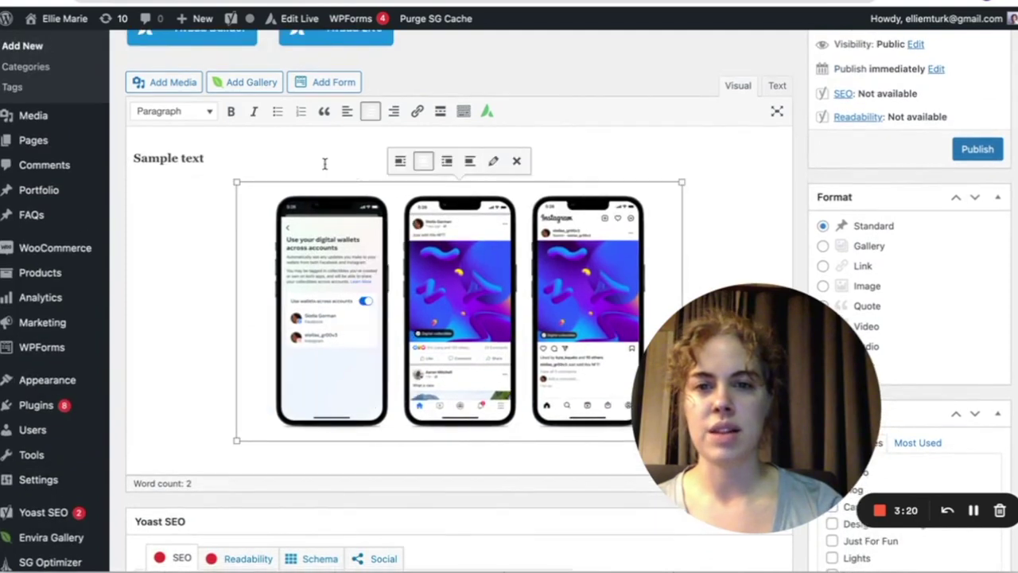
pyautogui.click(401, 161)
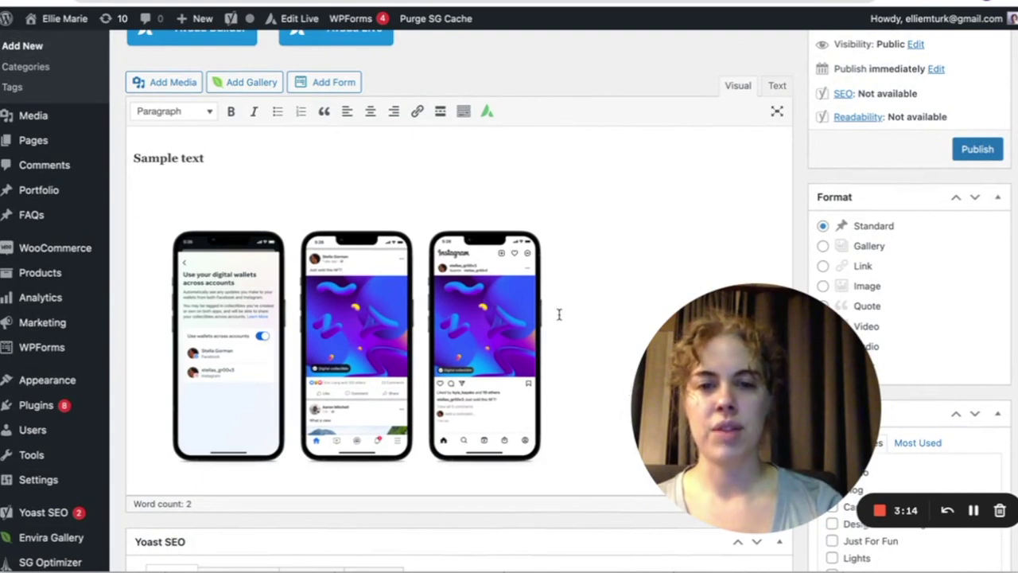
# Enter "abce" and "type" beside the left-aligned image and "type here instead." on a line below it
pyautogui.click(559, 315)
pyautogui.click(591, 220)
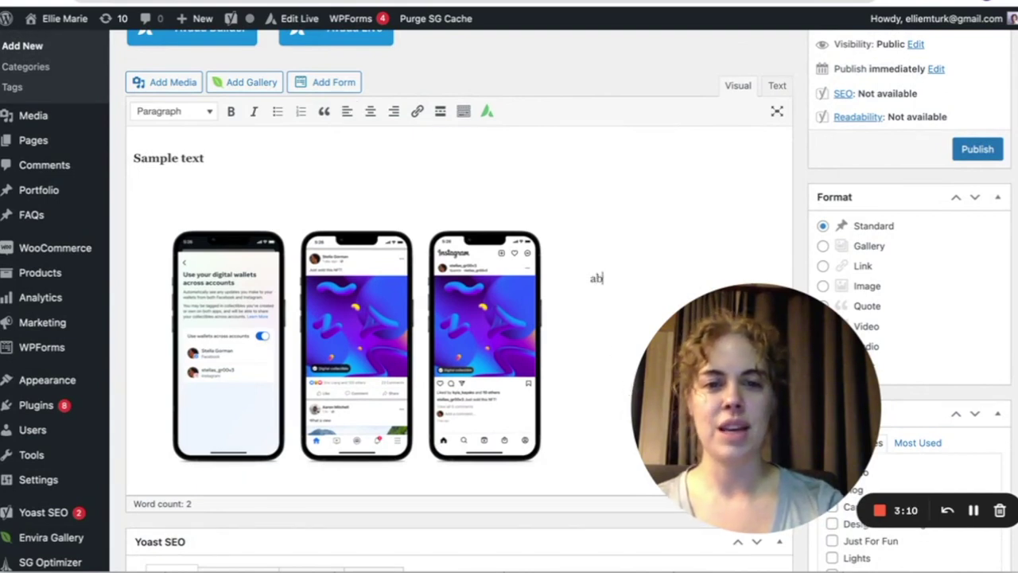
pyautogui.write('ce')
pyautogui.press('Return')
pyautogui.write('t')
pyautogui.press('Return')
pyautogui.press('Return')
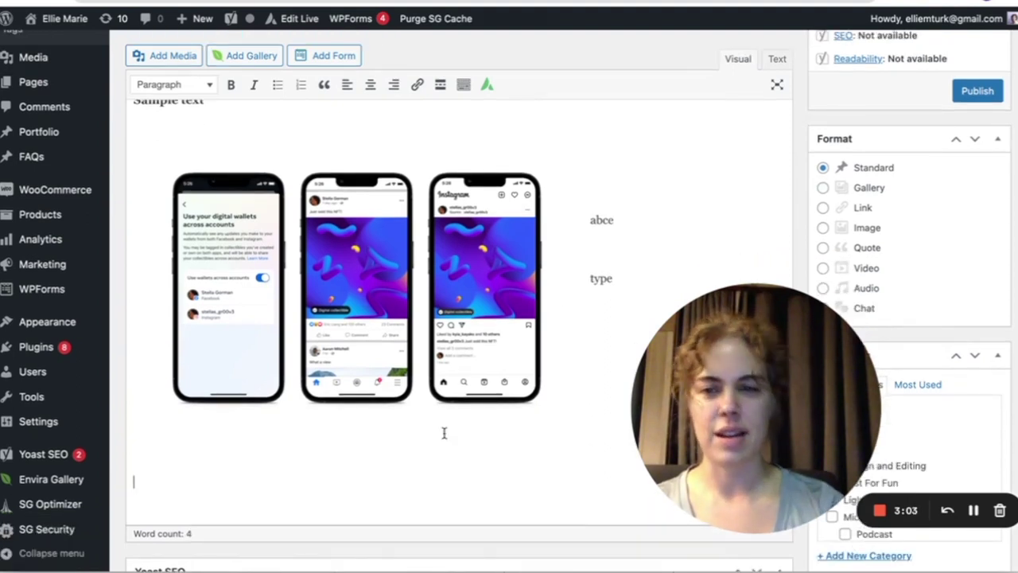
pyautogui.write('type here instead.')
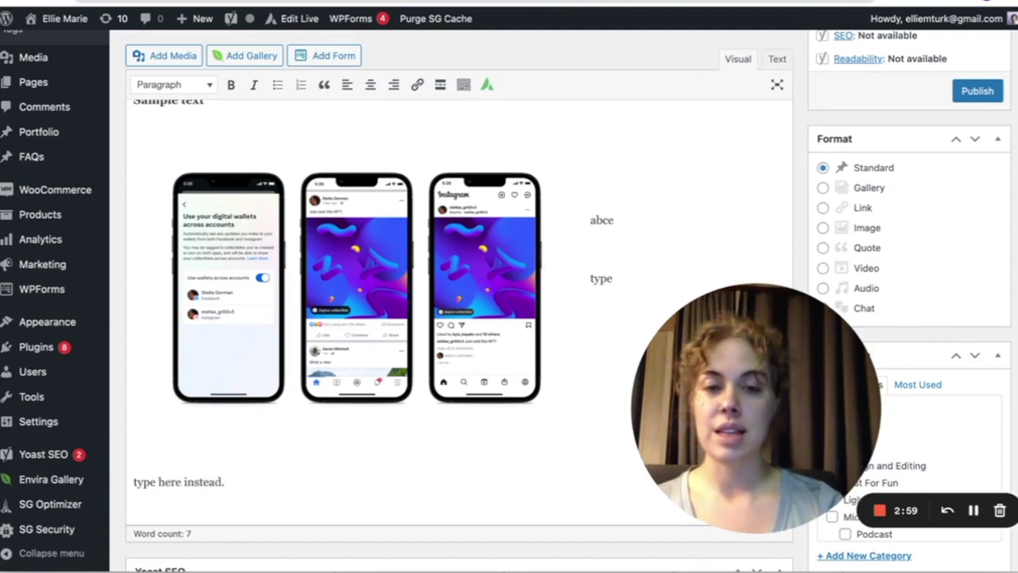
# Delete all the text and the image from the post body
pyautogui.scroll(2, 443, 432)
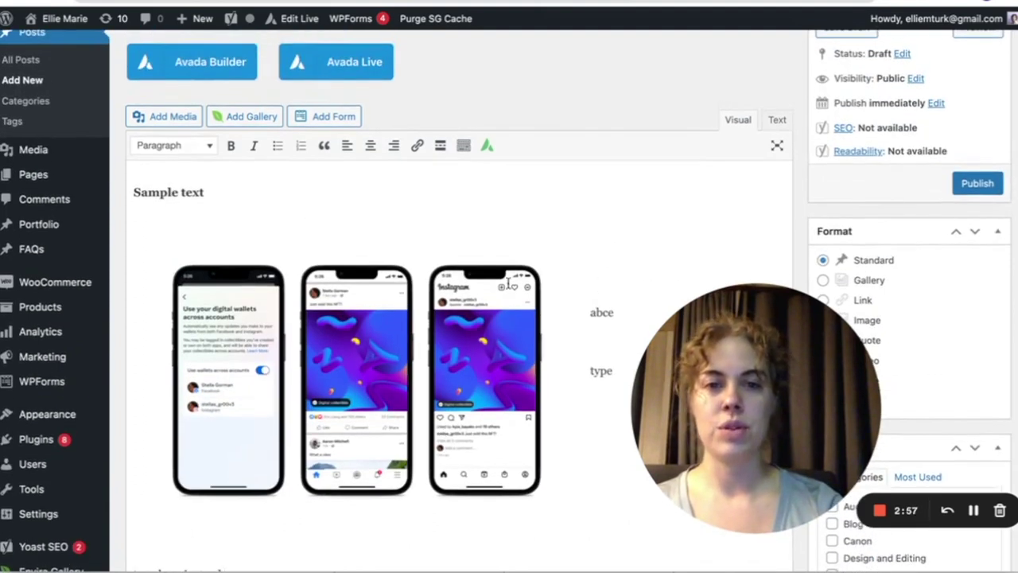
pyautogui.hotkey('ctrl', 'a')
pyautogui.press('BackSpace')
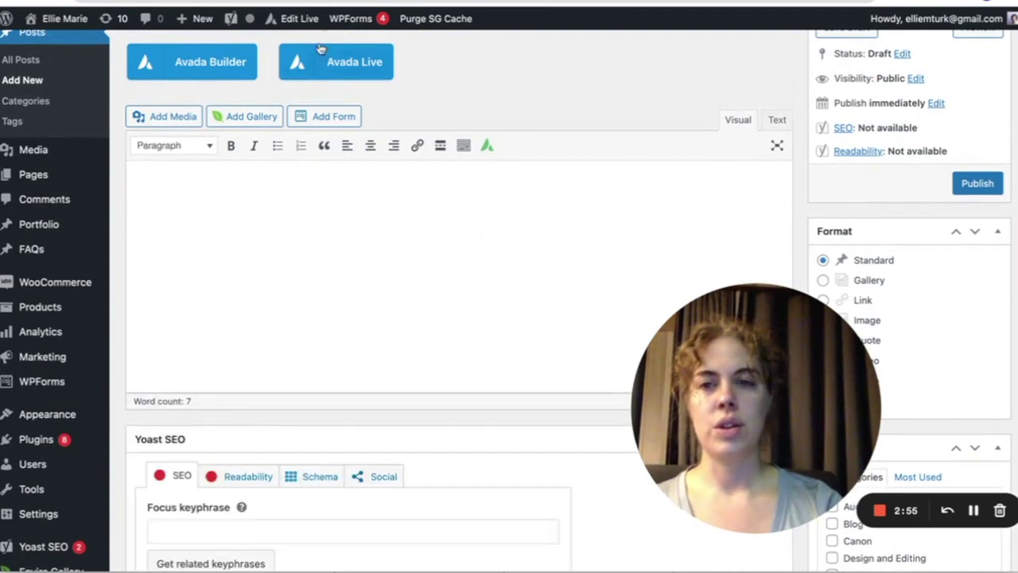
# Switch the post to the Avada Builder and insert a container with a single 1/1 column
pyautogui.click(243, 74)
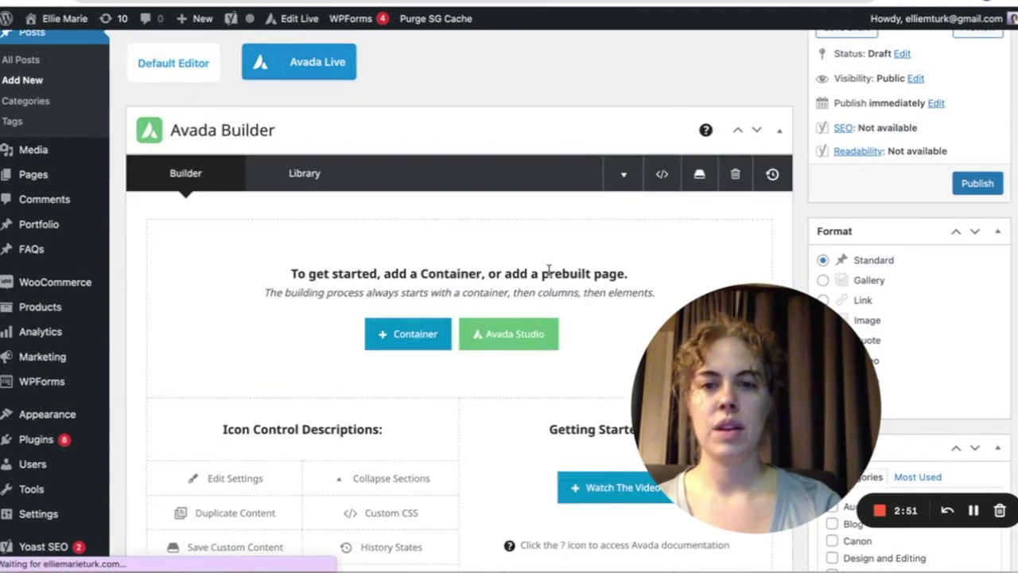
pyautogui.scroll(-1, 549, 271)
pyautogui.scroll(1, 549, 271)
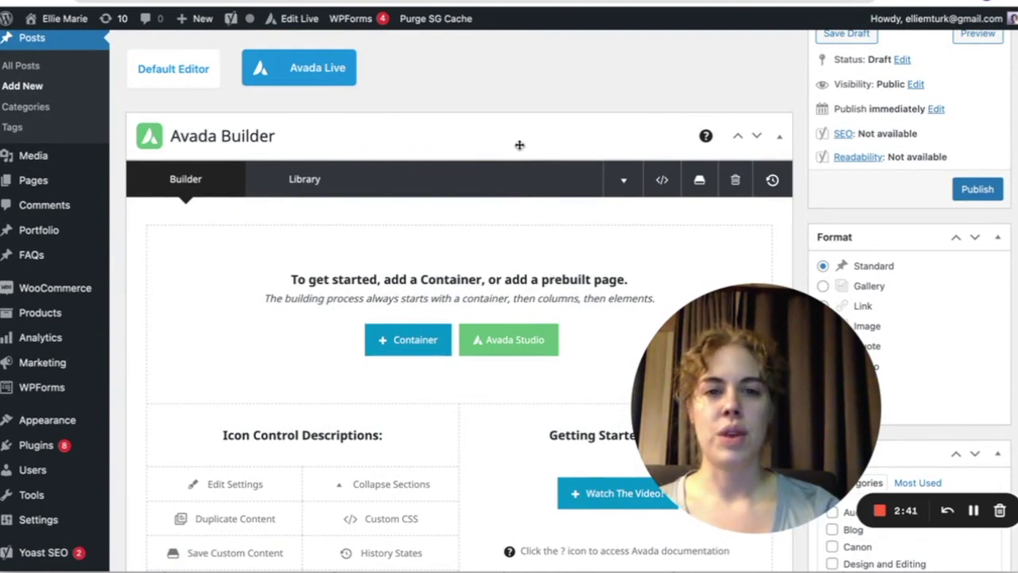
pyautogui.click(415, 342)
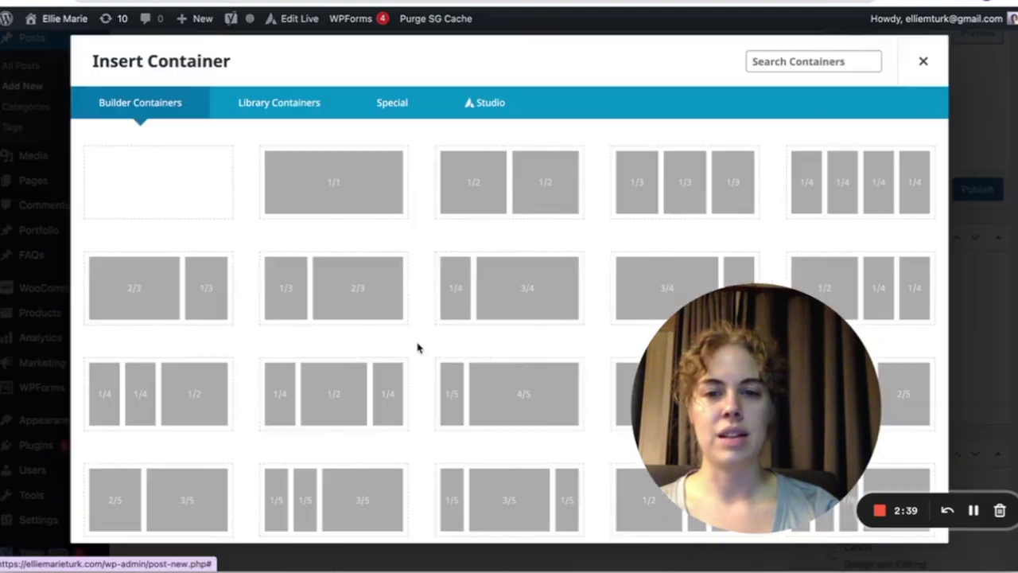
pyautogui.click(366, 193)
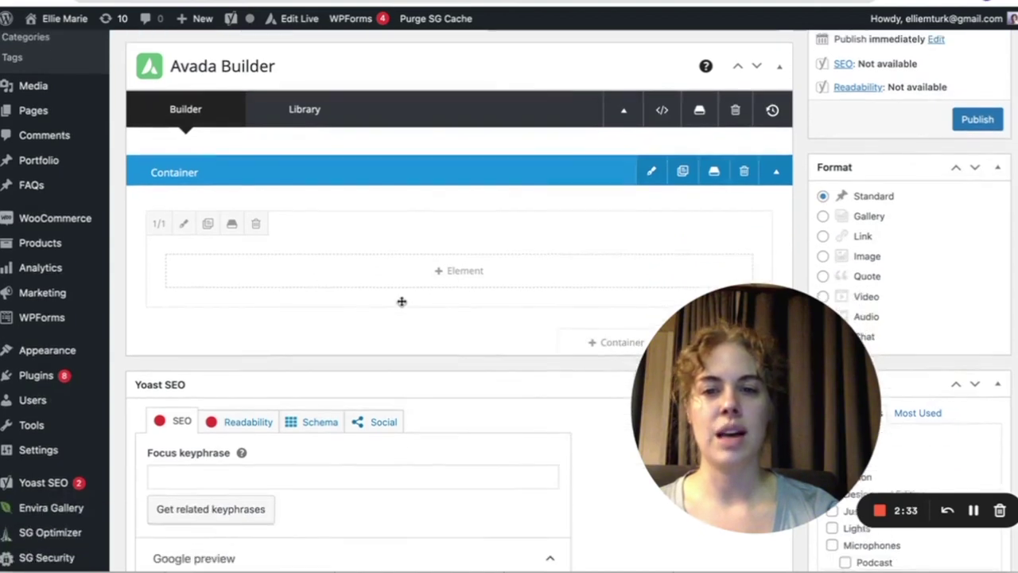
# Add an element to the container's 1/1 column and clear the default content in its settings
pyautogui.scroll(-1, 402, 301)
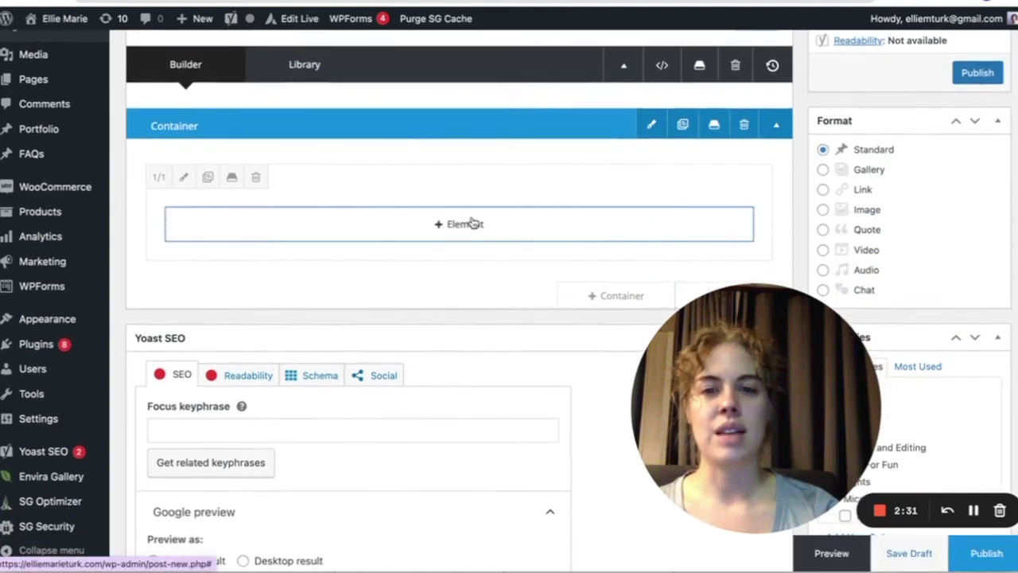
pyautogui.click(472, 223)
pyautogui.scroll(-9, 465, 271)
pyautogui.scroll(-4, 466, 271)
pyautogui.click(684, 250)
pyautogui.scroll(-2, 387, 309)
pyautogui.click(276, 421)
pyautogui.hotkey('ctrl', 'a')
pyautogui.press('BackSpace')
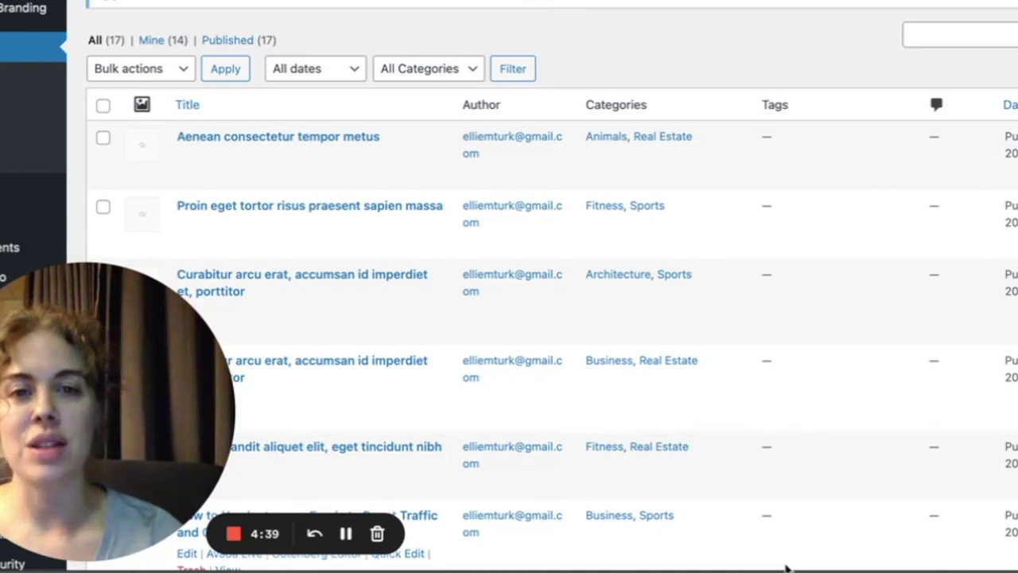
# Select every post in the posts list and choose Edit as the bulk action
pyautogui.scroll(-3, 518, 298)
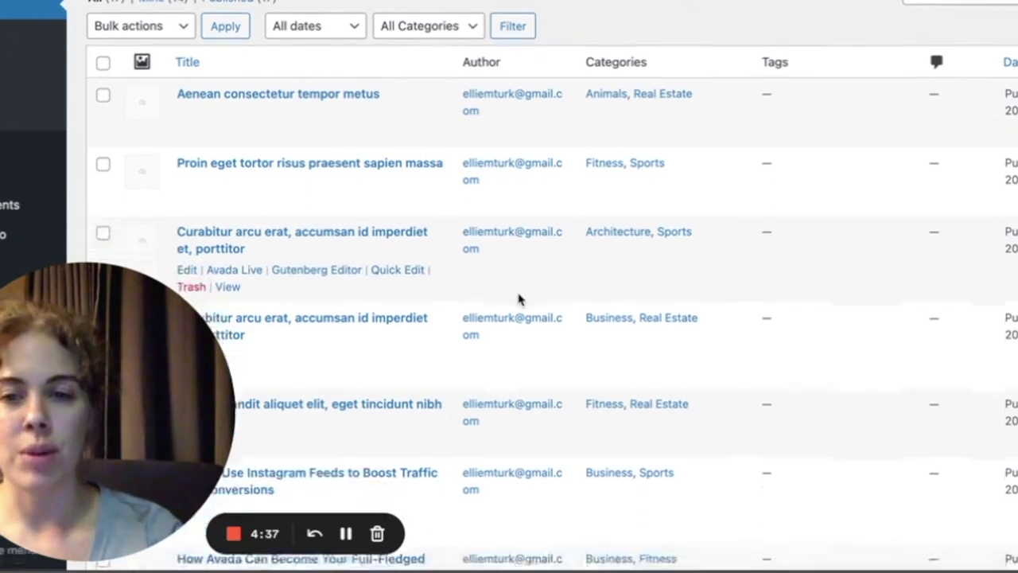
pyautogui.scroll(-2, 519, 300)
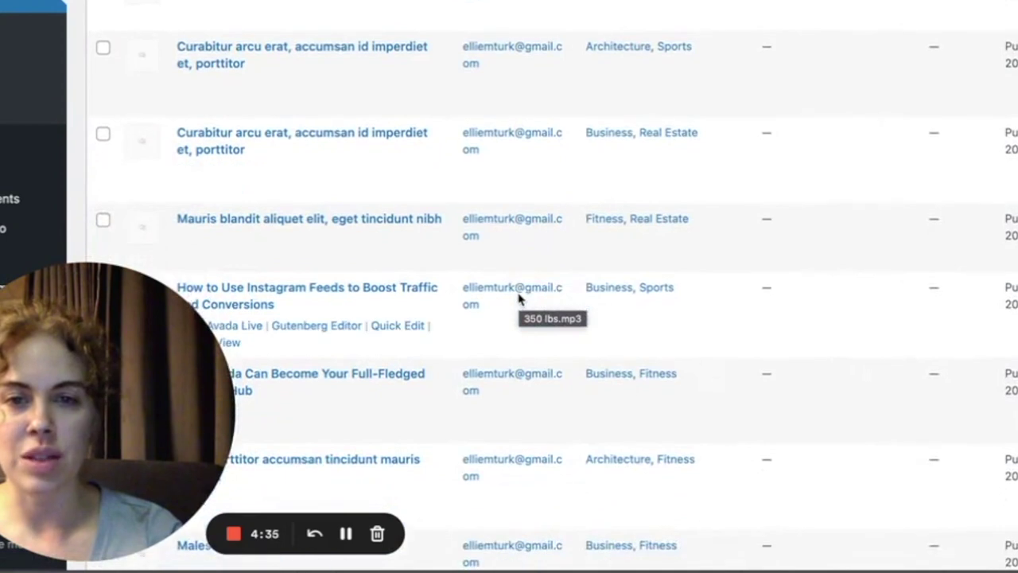
pyautogui.scroll(4, 520, 300)
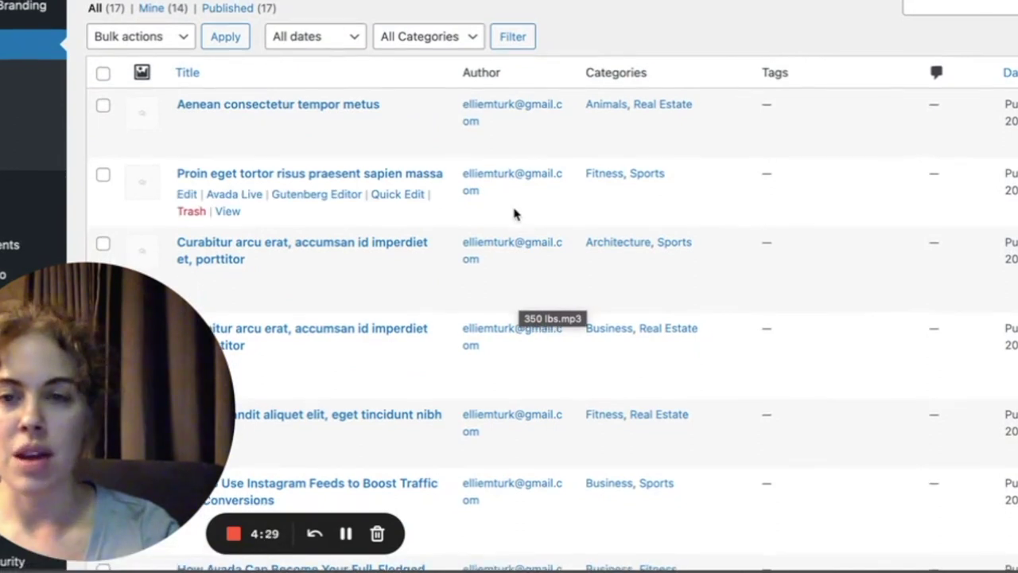
pyautogui.scroll(-1, 514, 213)
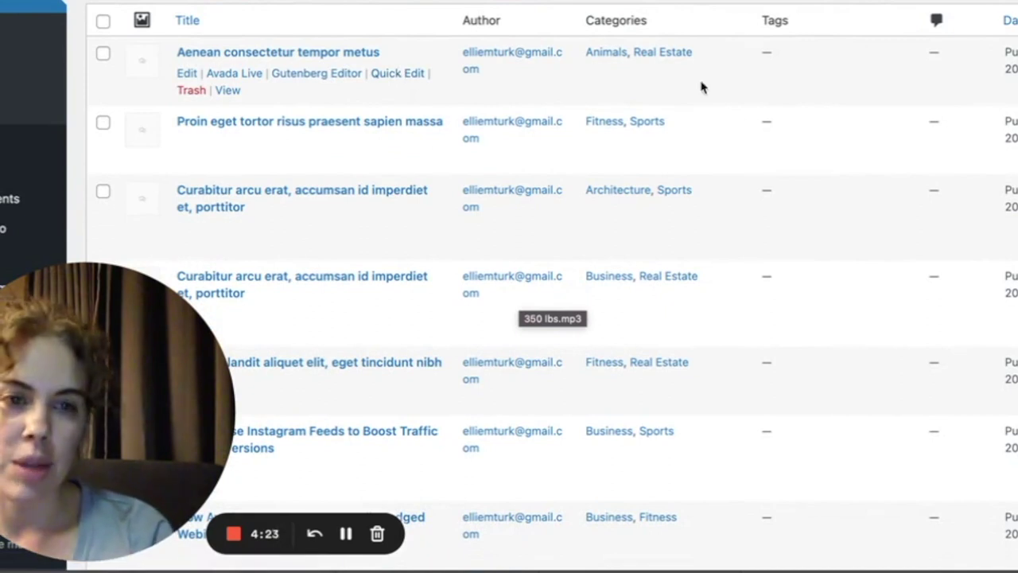
pyautogui.scroll(-1, 702, 88)
pyautogui.scroll(3, 700, 86)
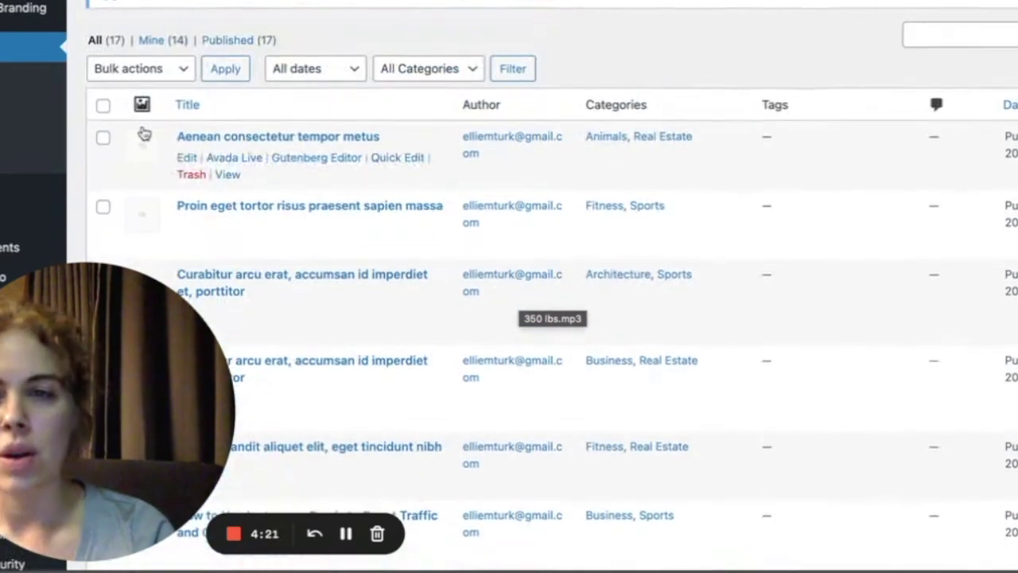
pyautogui.click(104, 106)
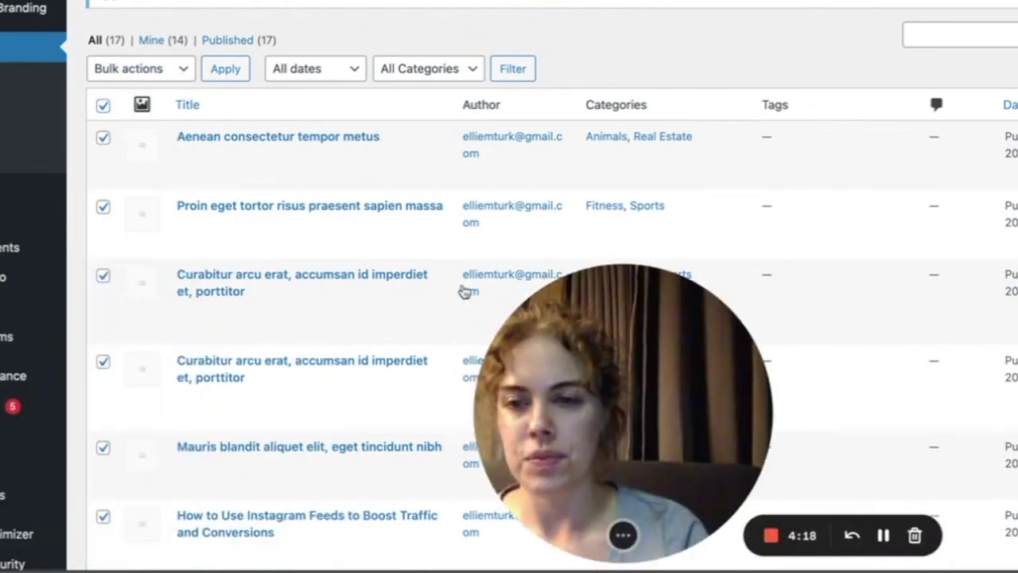
pyautogui.click(176, 70)
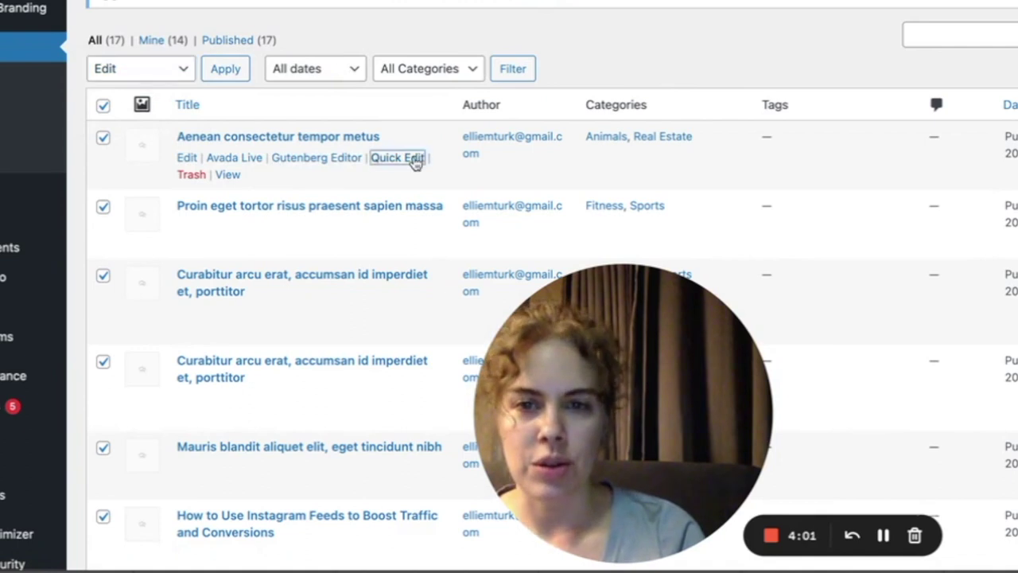
# Quick edit the post "Aenean consectetur tempor metus", set its status to Draft and update it
pyautogui.click(397, 158)
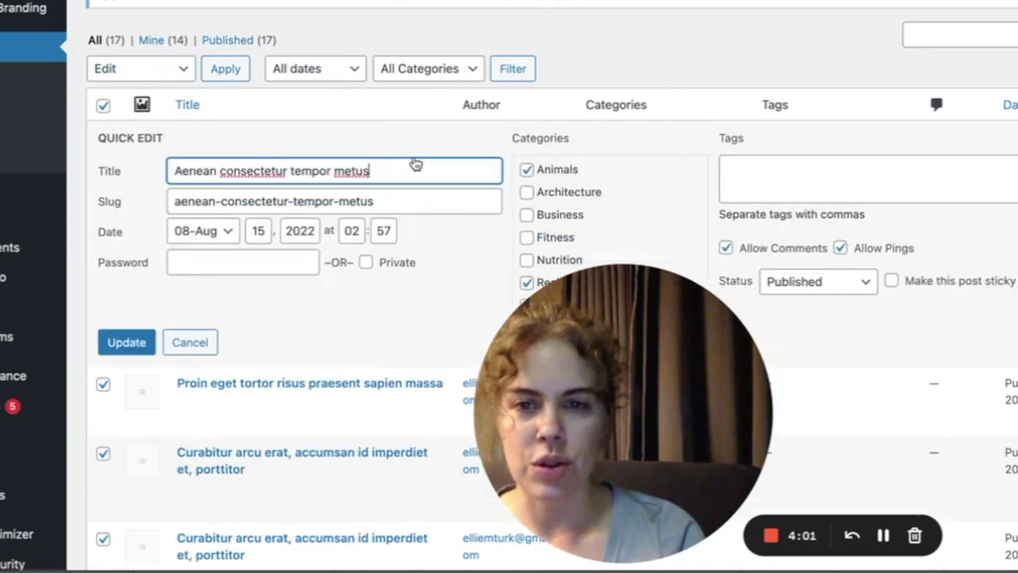
pyautogui.scroll(-3, 414, 170)
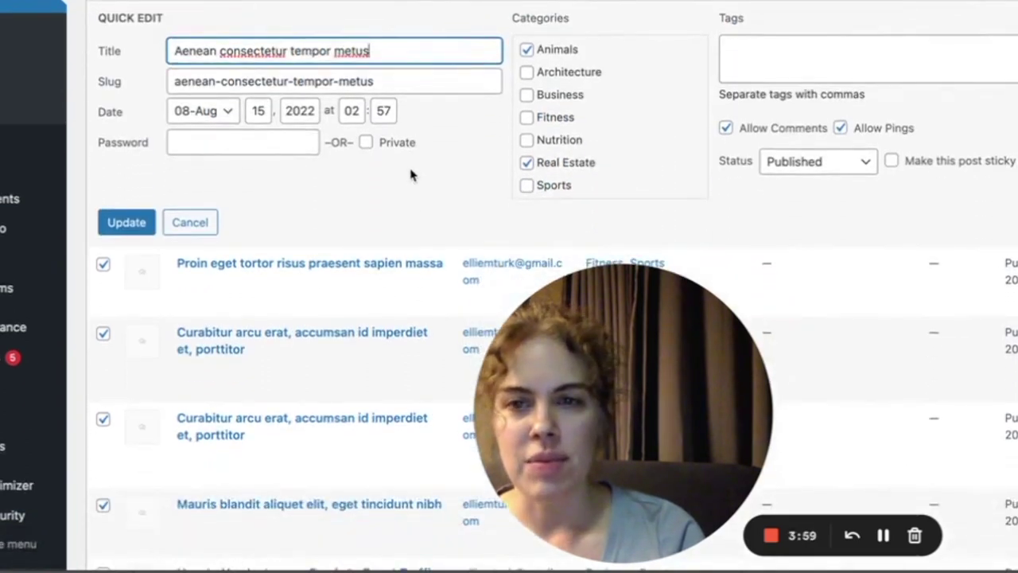
pyautogui.scroll(-1, 411, 172)
pyautogui.click(851, 140)
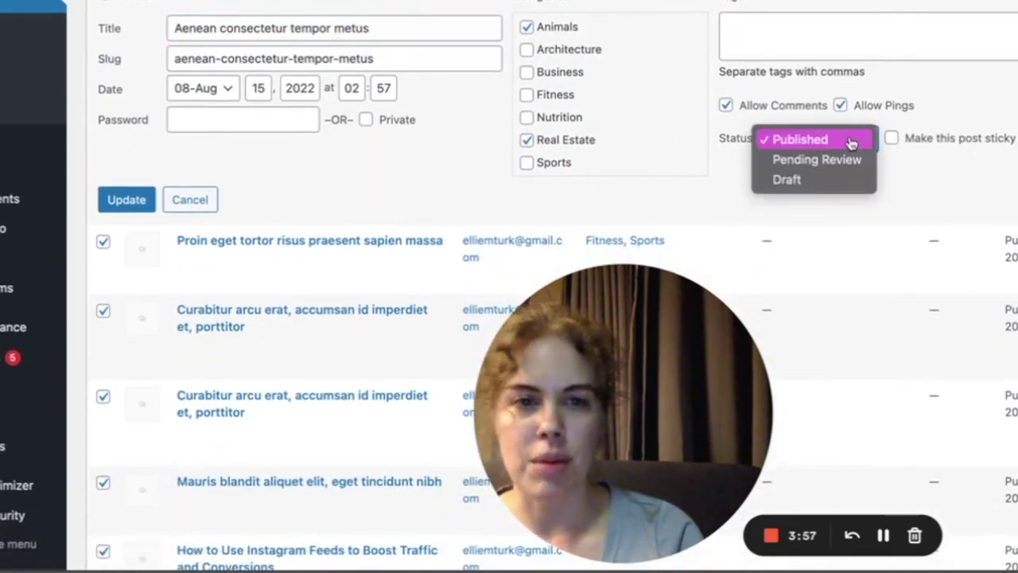
pyautogui.click(824, 183)
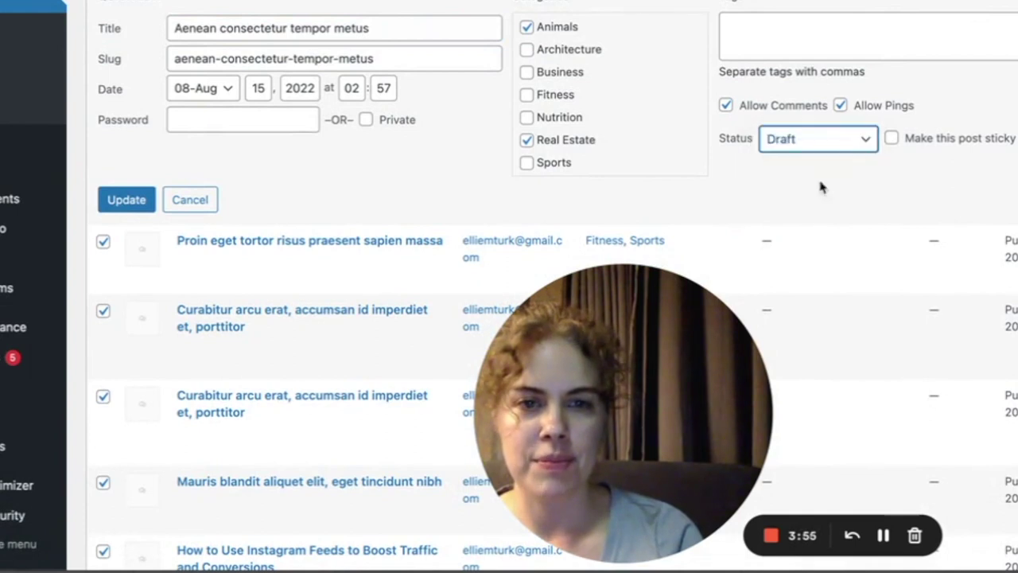
pyautogui.click(137, 198)
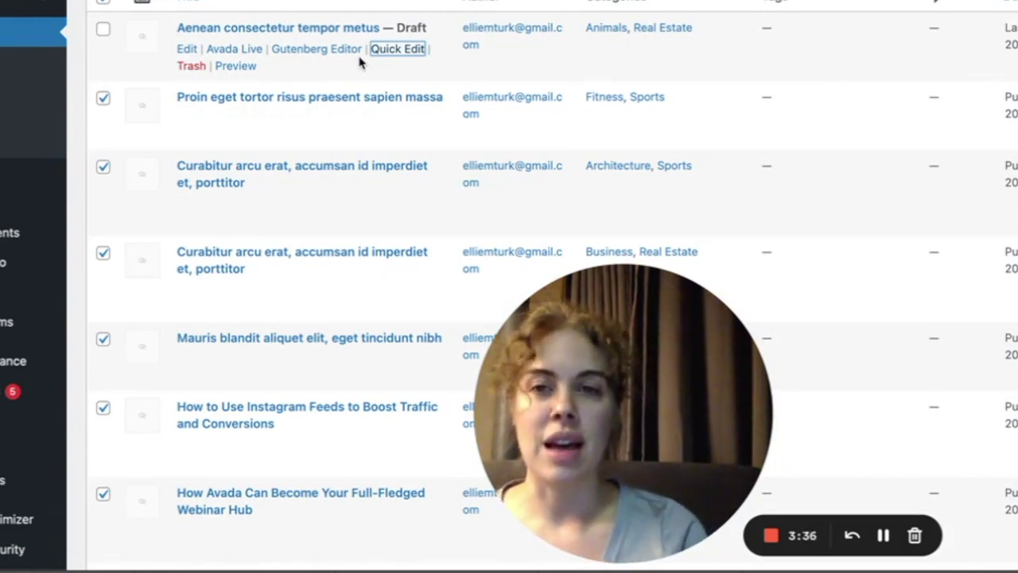
# Open the post "Aenean consectetur tempor metus" for full editing and look through the shortcode in its body
pyautogui.click(188, 49)
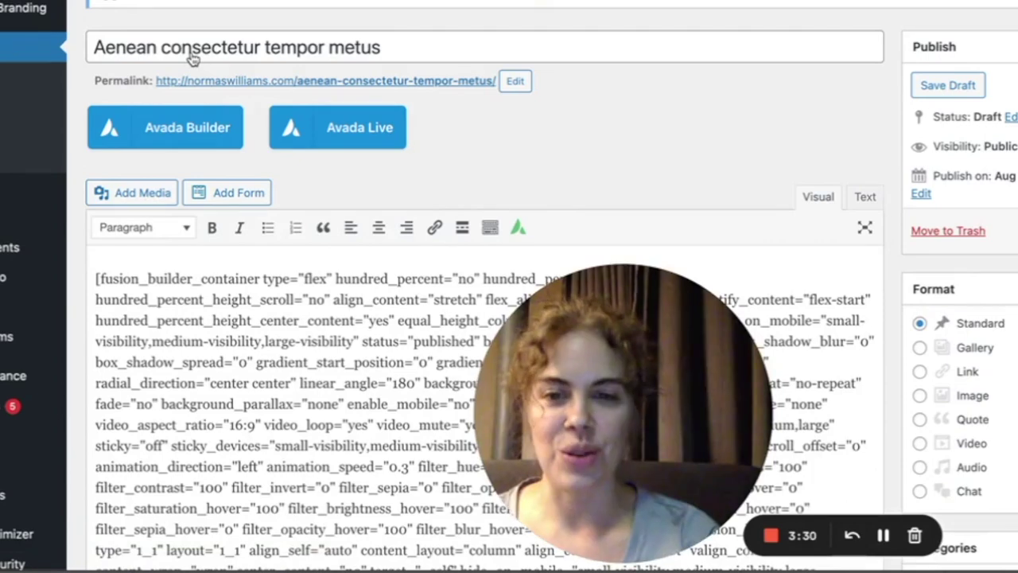
pyautogui.scroll(-5, 634, 244)
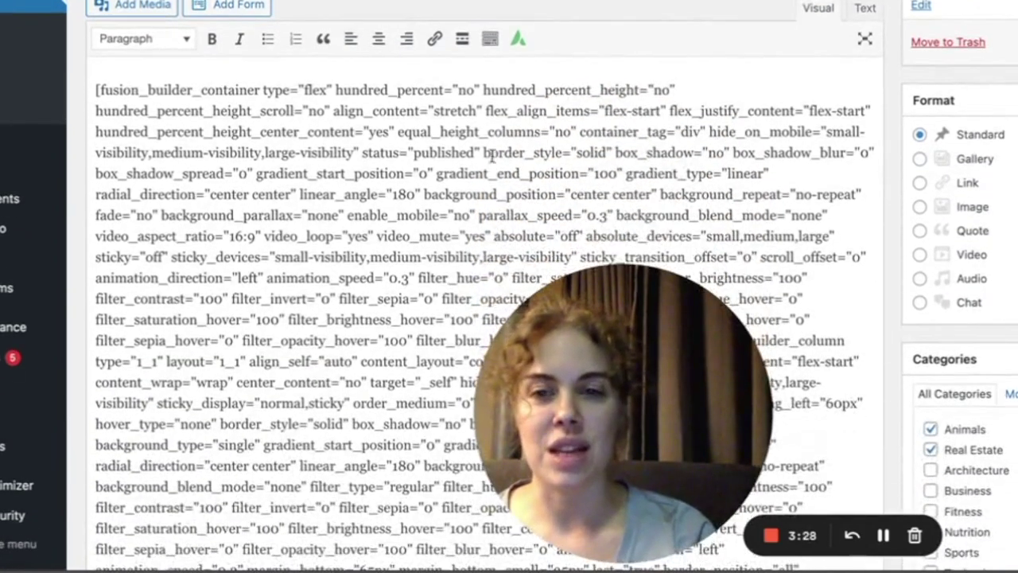
pyautogui.scroll(-3, 372, 223)
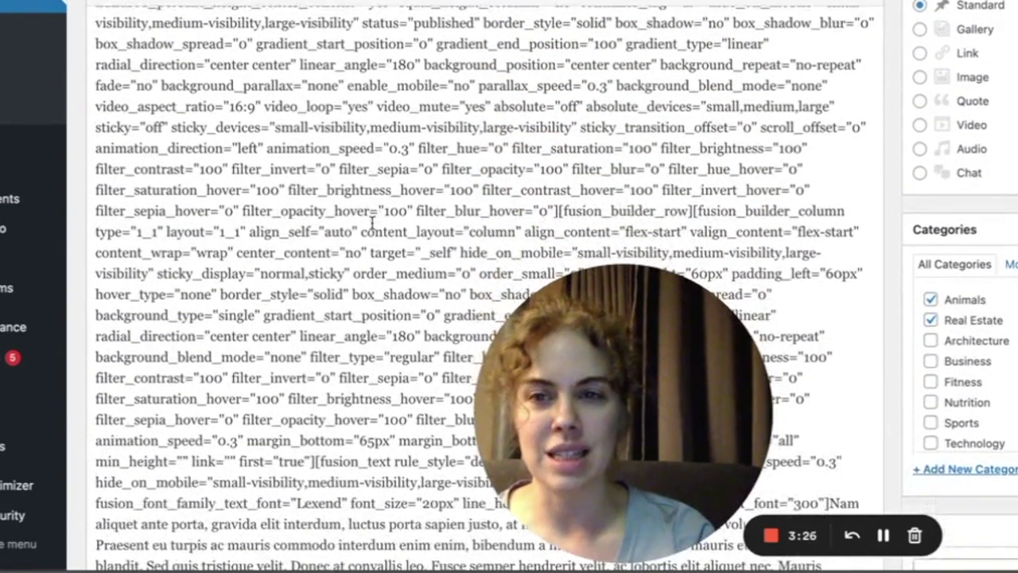
pyautogui.scroll(-5, 371, 221)
pyautogui.scroll(10, 371, 223)
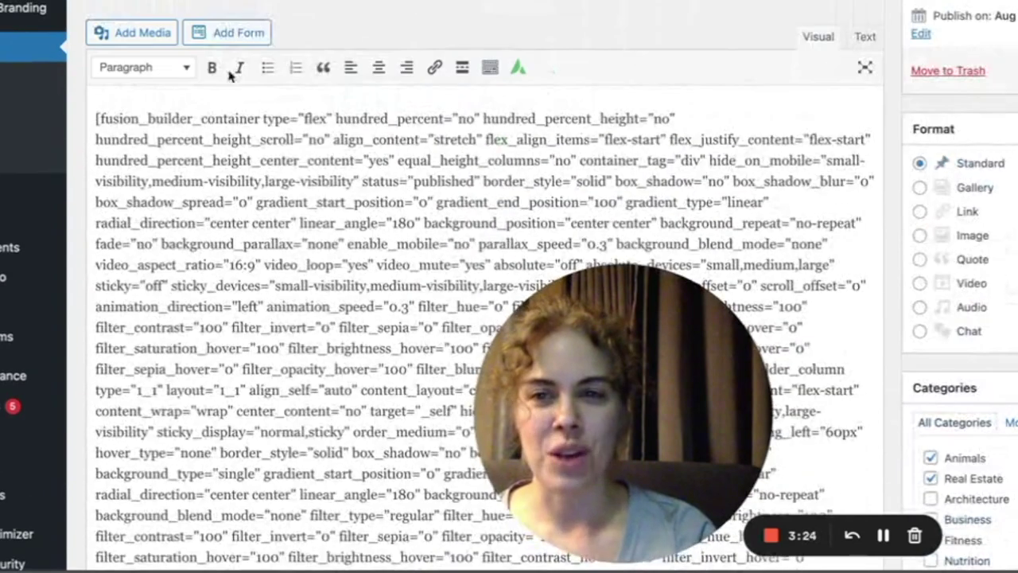
pyautogui.scroll(2, 191, 48)
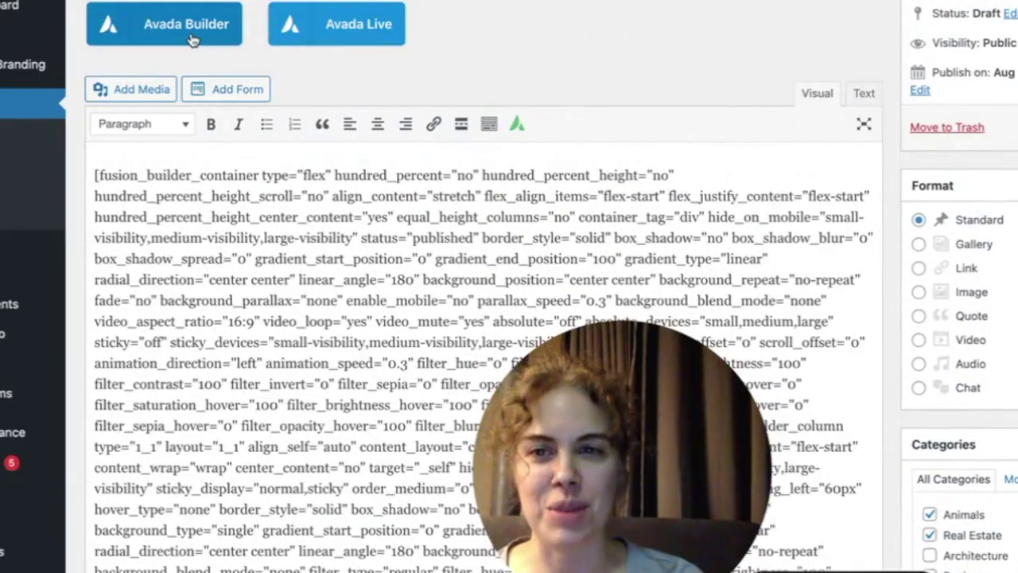
# Switch the post to the Avada Builder and look through its containers and text elements
pyautogui.click(191, 40)
pyautogui.scroll(-7, 210, 117)
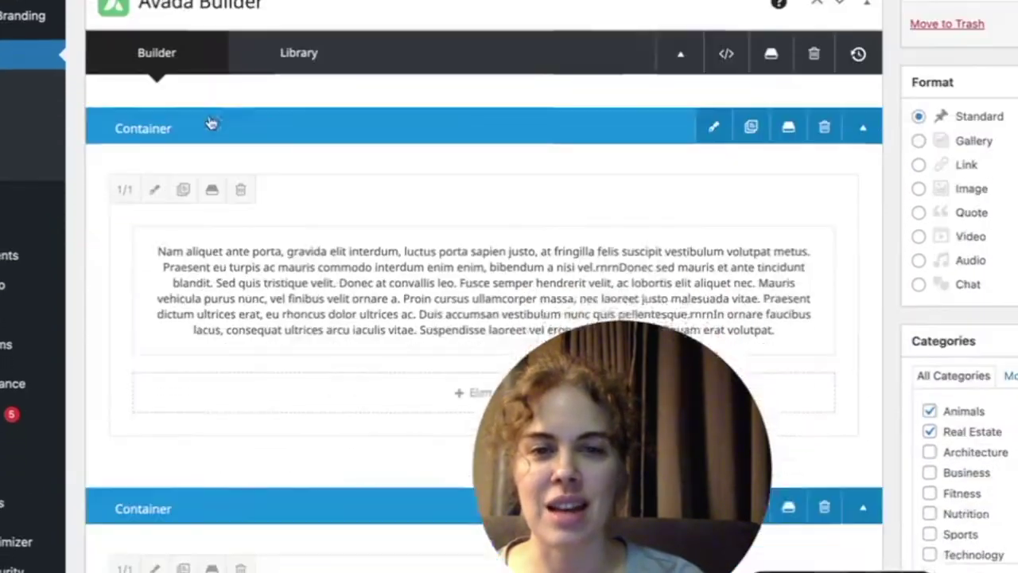
pyautogui.scroll(-3, 209, 117)
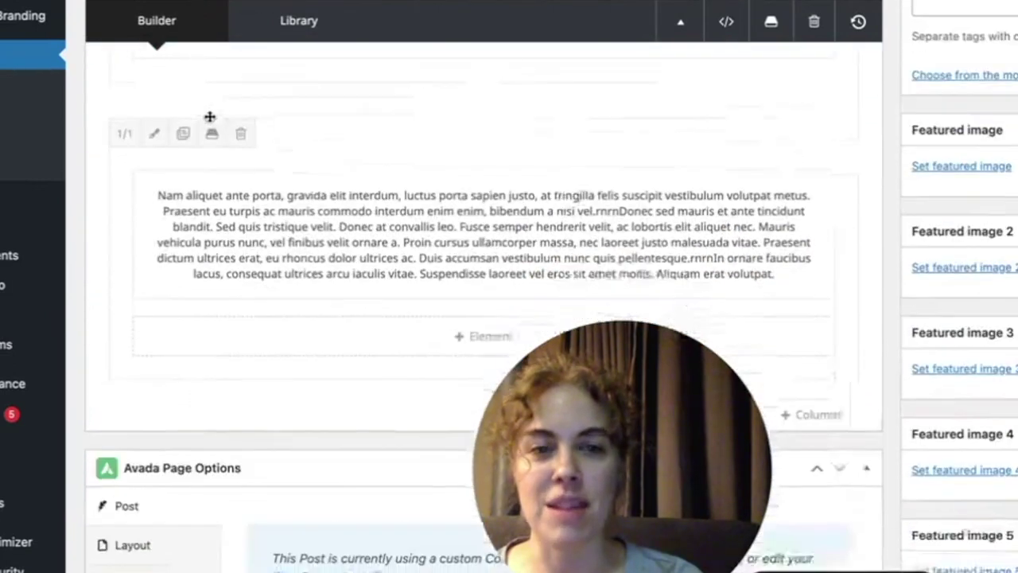
pyautogui.moveTo(647, 484); pyautogui.dragTo(784, 486)
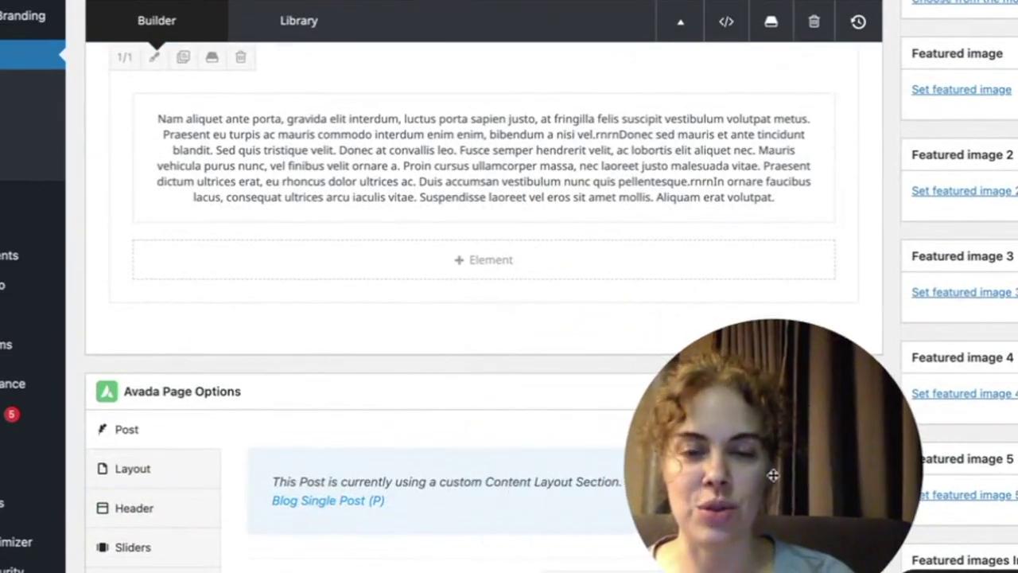
pyautogui.scroll(3, 477, 302)
pyautogui.scroll(-6, 477, 300)
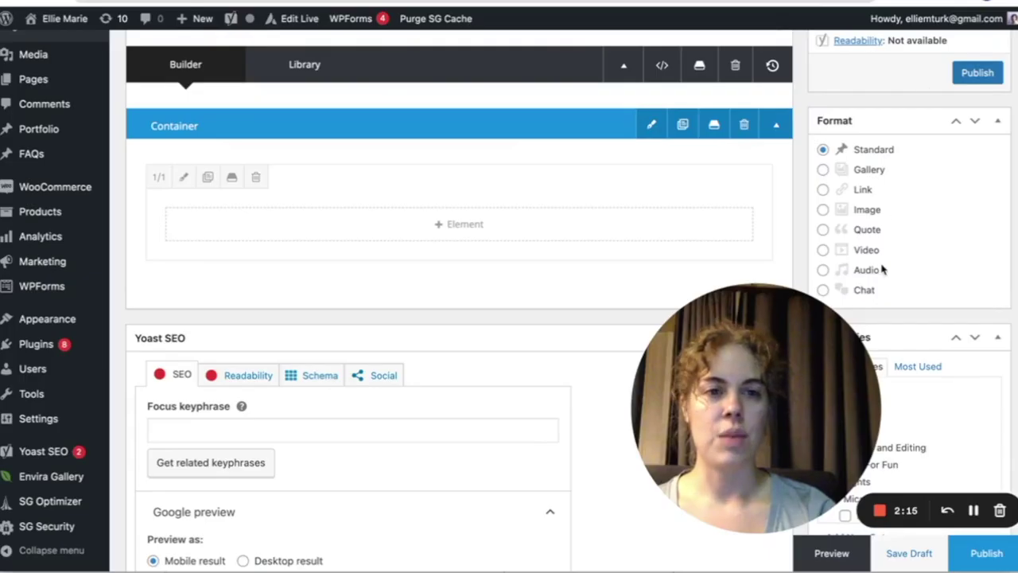
# Examine the format, category, tag, featured image and Yoast SEO settings of the "New Demo Title" post
pyautogui.scroll(-1, 881, 265)
pyautogui.moveTo(813, 374); pyautogui.dragTo(225, 143)
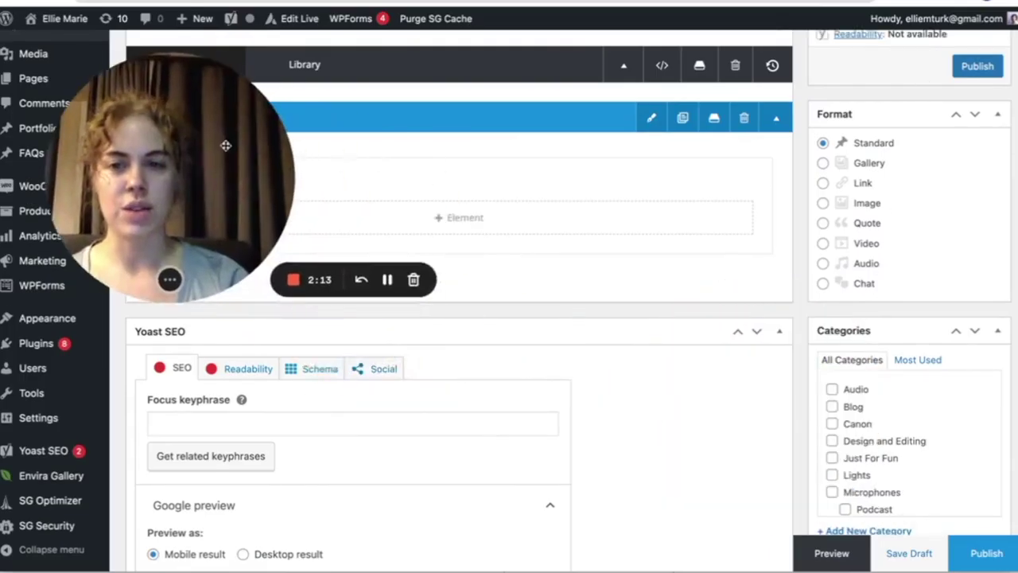
pyautogui.scroll(1, 910, 381)
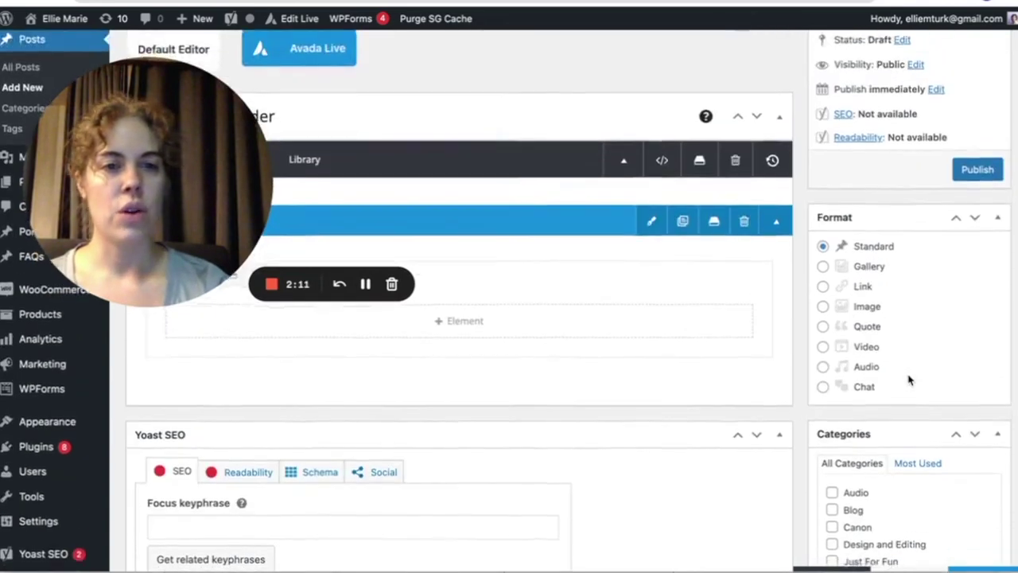
pyautogui.scroll(-2, 911, 380)
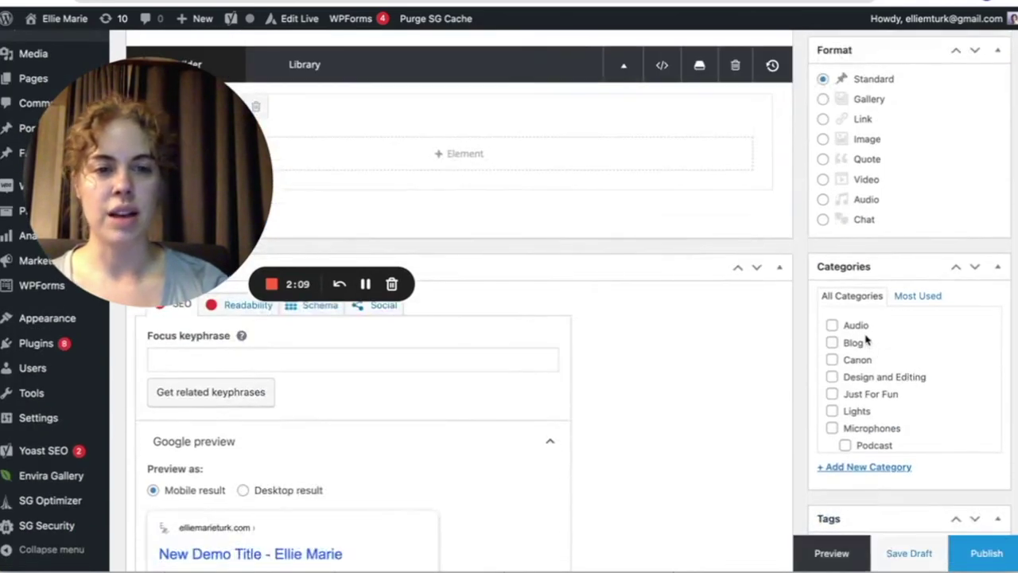
pyautogui.scroll(-1, 863, 411)
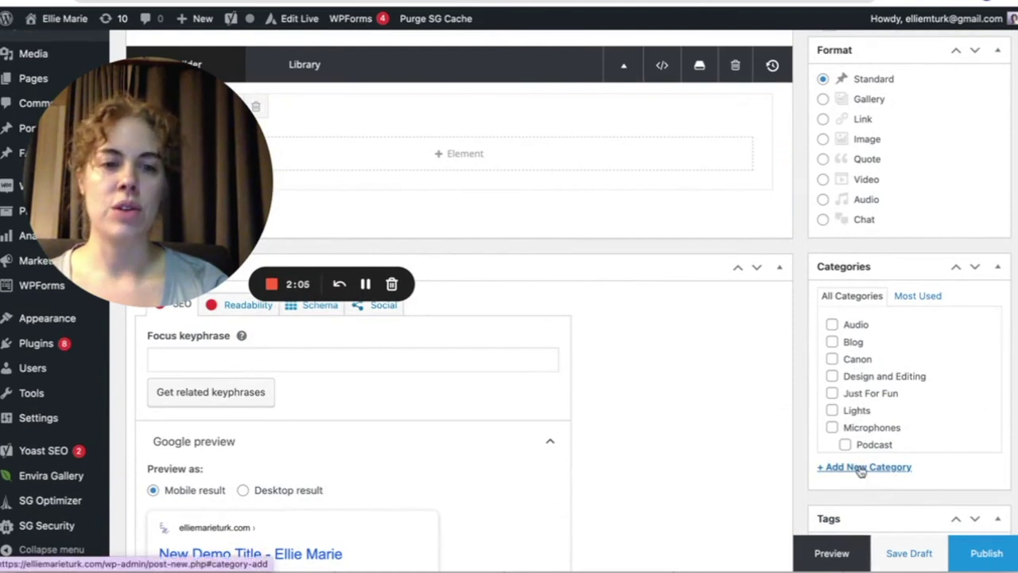
pyautogui.scroll(-2, 867, 408)
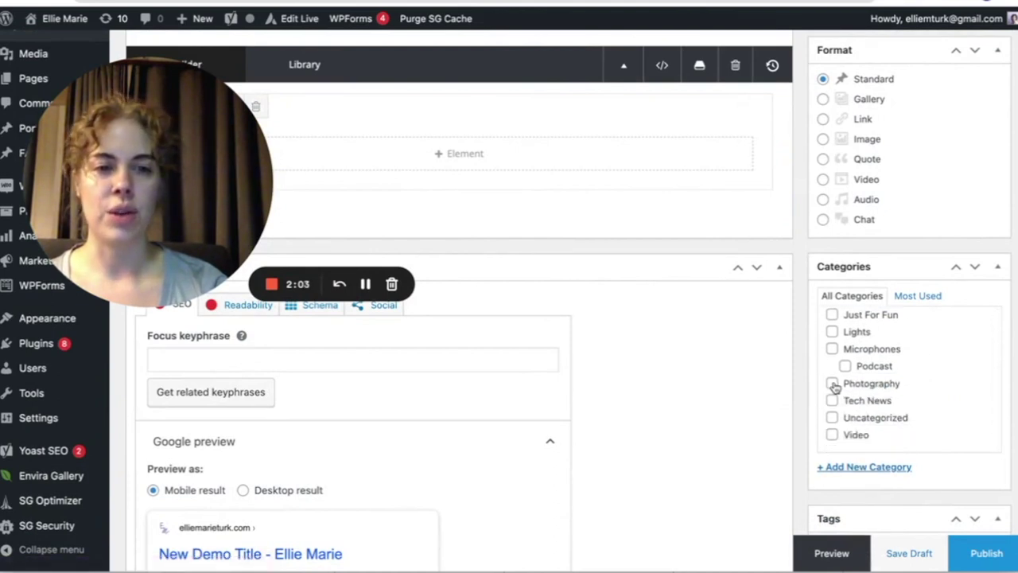
pyautogui.scroll(2, 833, 386)
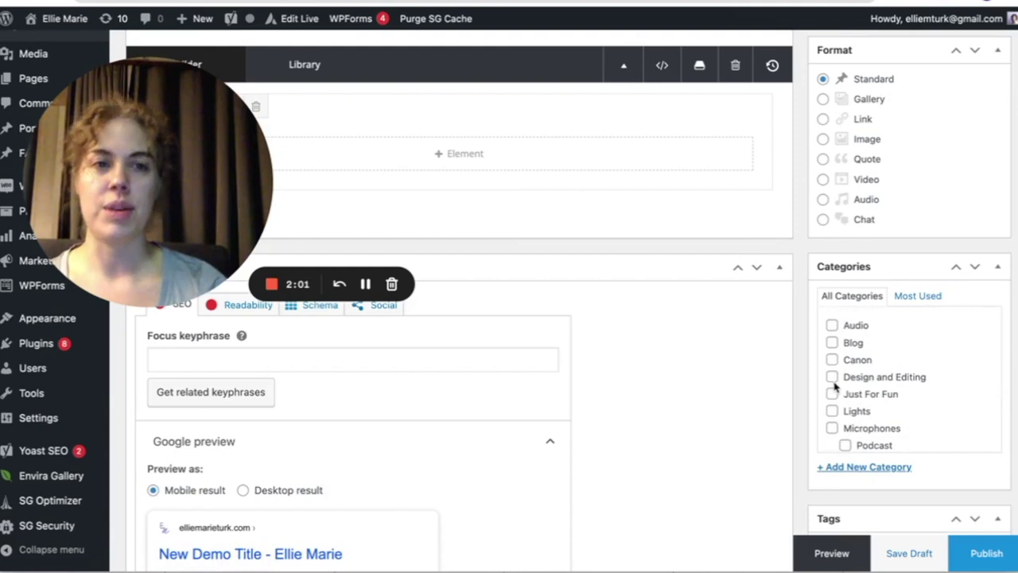
pyautogui.scroll(-4, 833, 385)
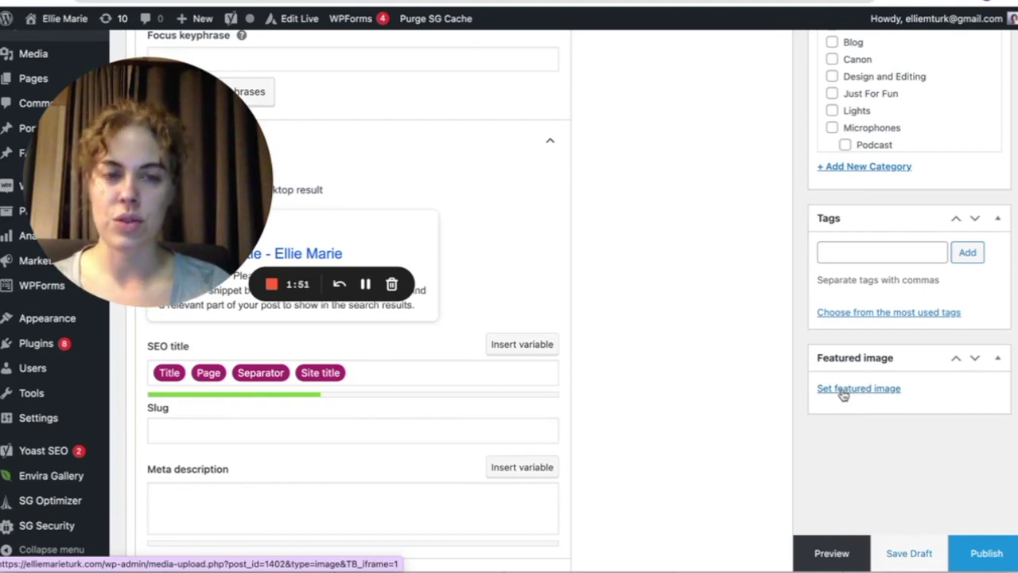
pyautogui.scroll(7, 843, 395)
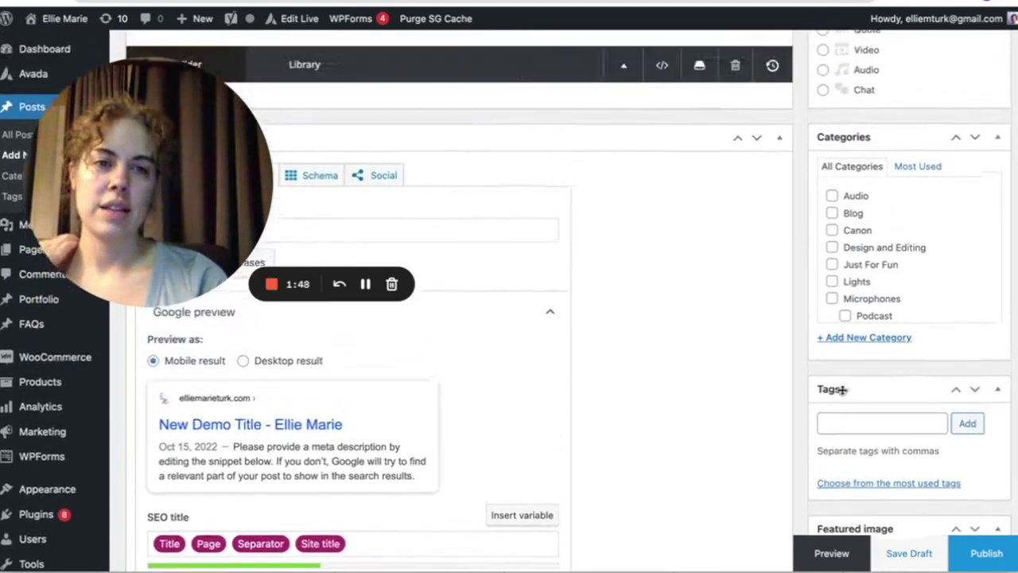
pyautogui.scroll(1, 843, 395)
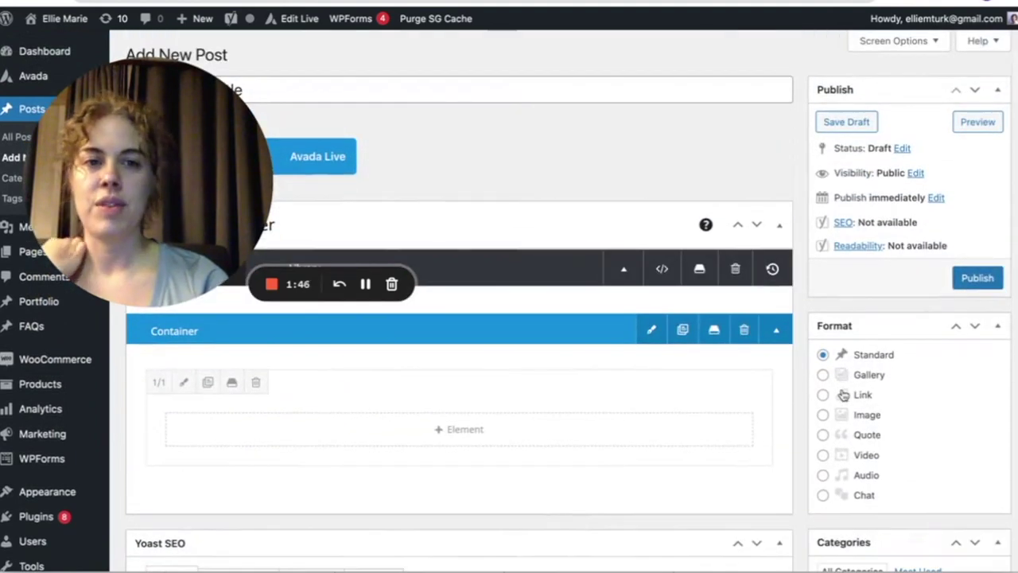
pyautogui.scroll(-3, 636, 374)
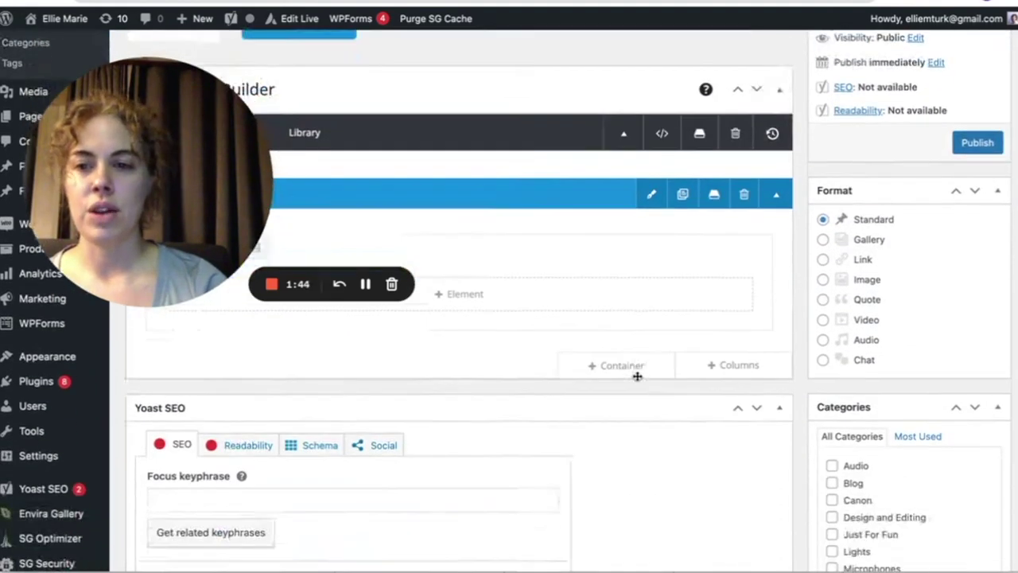
pyautogui.click(194, 379)
pyautogui.click(187, 380)
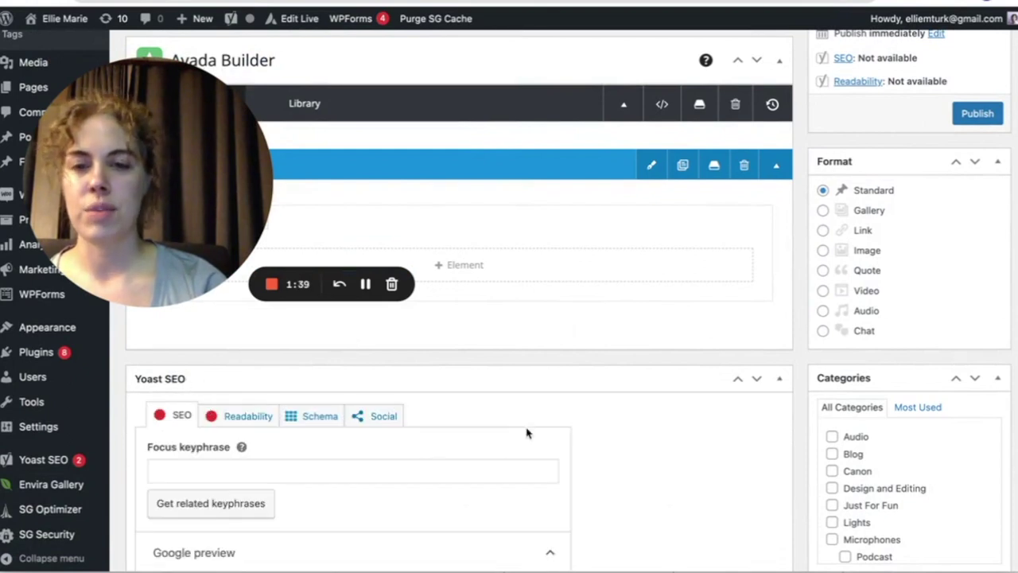
# Edit the publish date of the "New Demo Title" post and enter 20 as the day
pyautogui.scroll(3, 528, 432)
pyautogui.moveTo(149, 112); pyautogui.dragTo(801, 128)
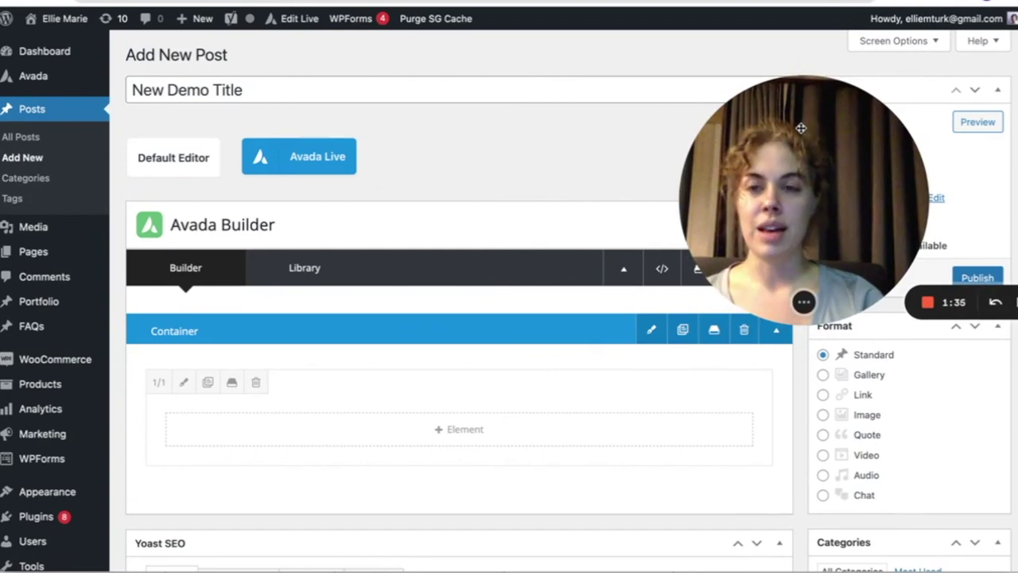
pyautogui.moveTo(801, 128); pyautogui.dragTo(595, 112)
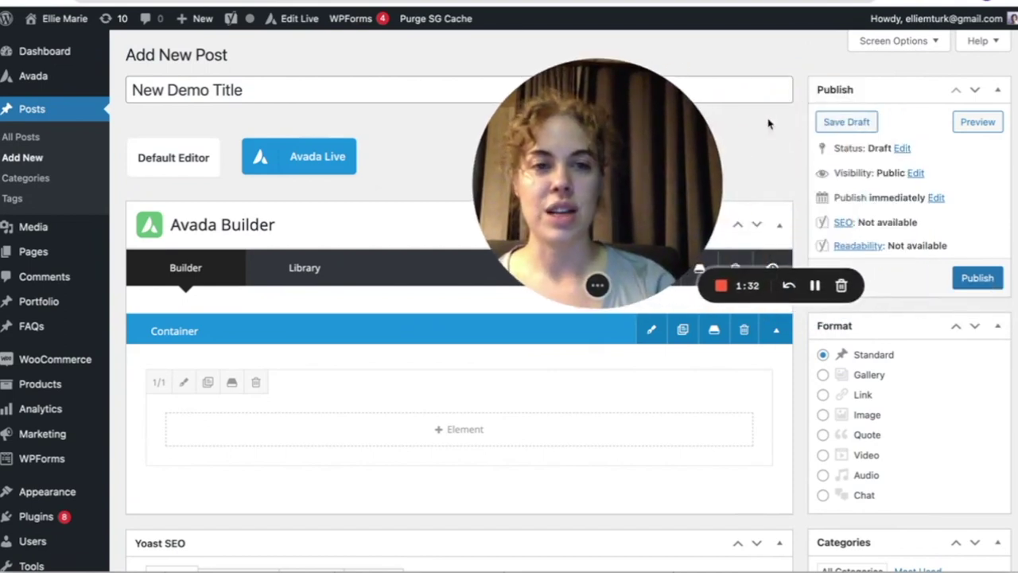
pyautogui.click(935, 198)
pyautogui.press('Tab')
pyautogui.write('20')
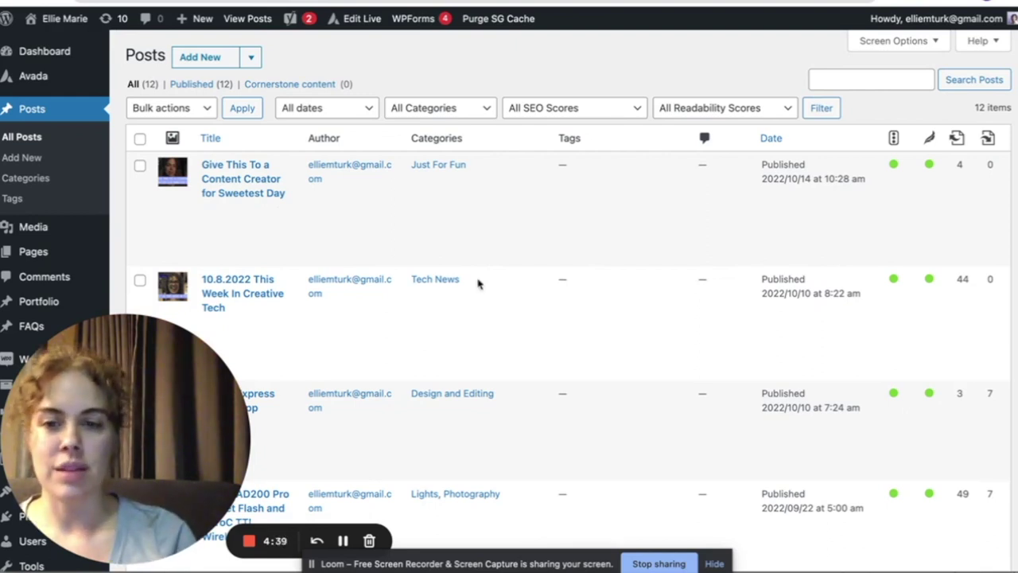
# Open the "Ellie Talks Tech" page from the site's pages for editing
pyautogui.scroll(-2, 511, 231)
pyautogui.moveTo(32, 174)
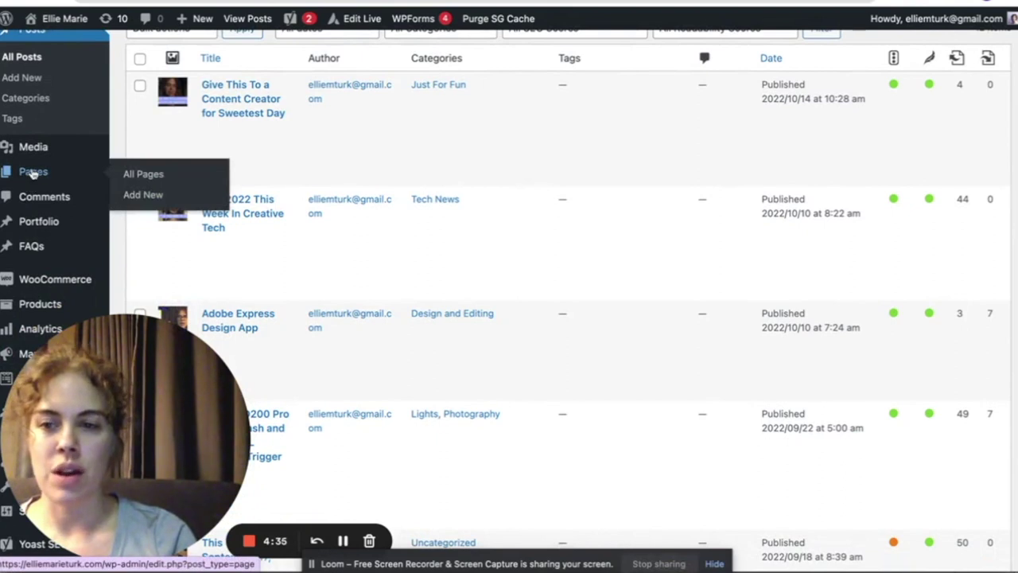
pyautogui.click(32, 173)
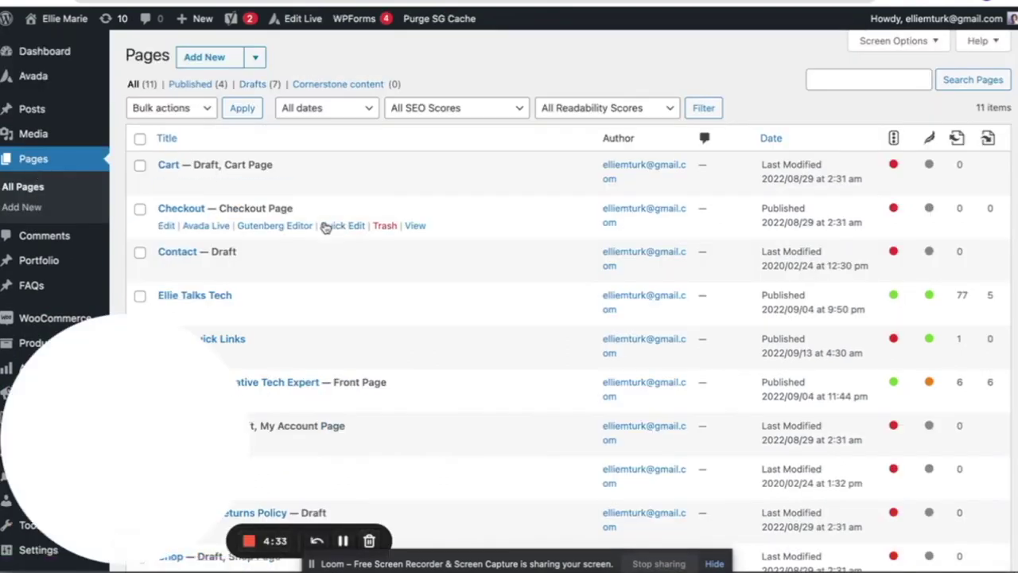
pyautogui.scroll(-3, 324, 227)
pyautogui.scroll(-2, 324, 227)
pyautogui.click(167, 129)
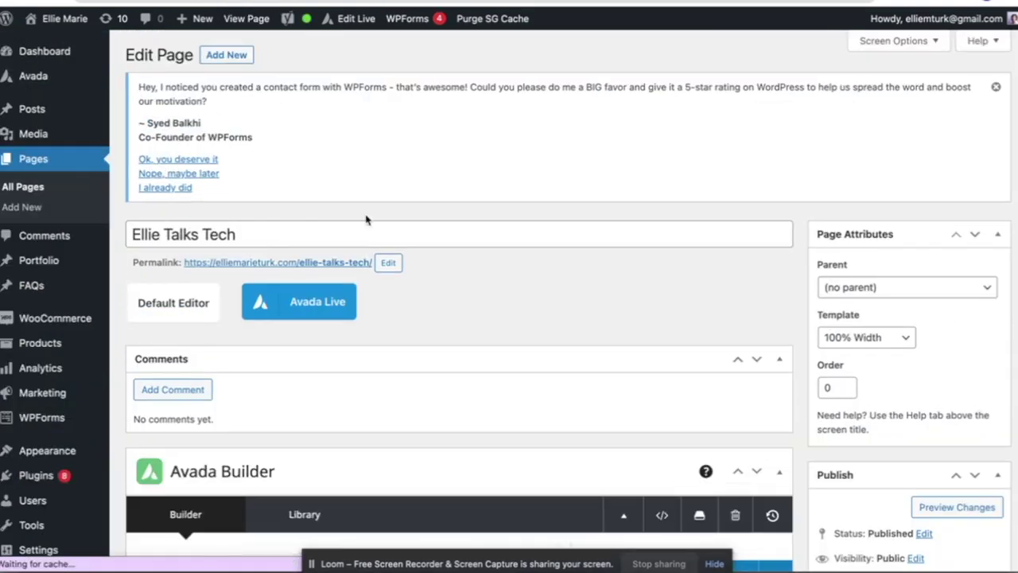
# Look through the page's builder containers and review the general settings of the Post Cards element in the Posts Desktop container
pyautogui.scroll(-10, 366, 220)
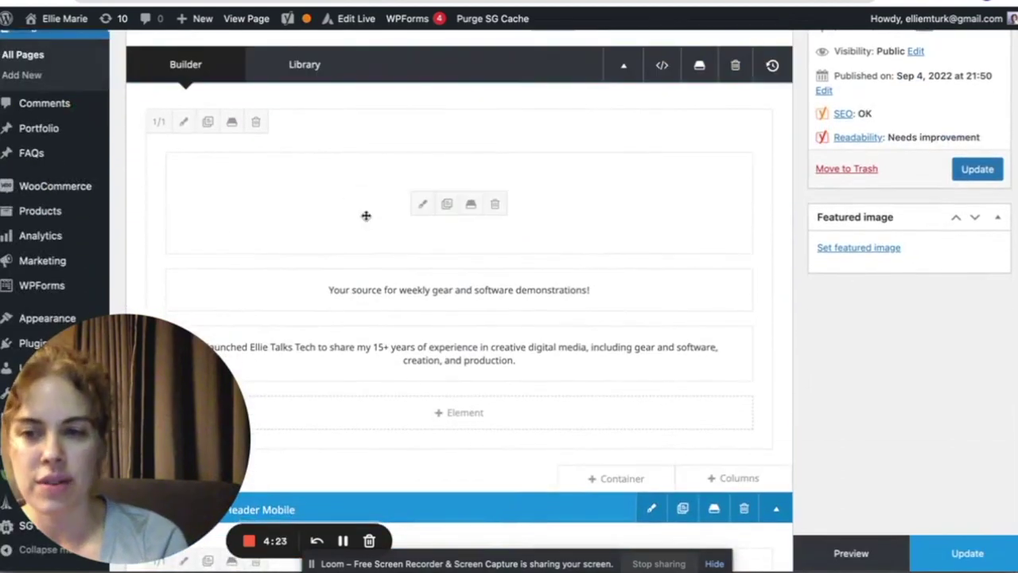
pyautogui.scroll(-2, 366, 216)
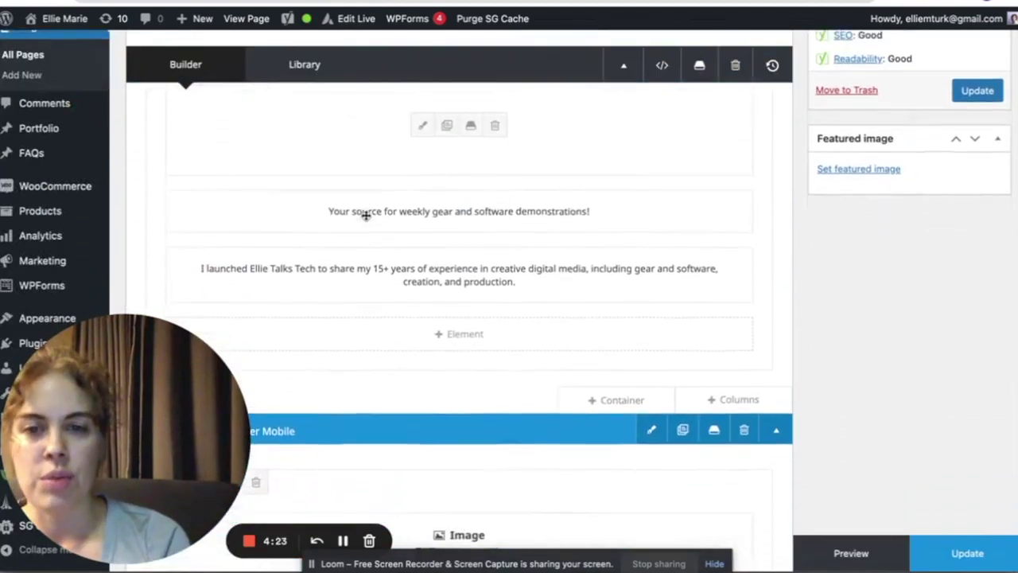
pyautogui.scroll(-15, 366, 215)
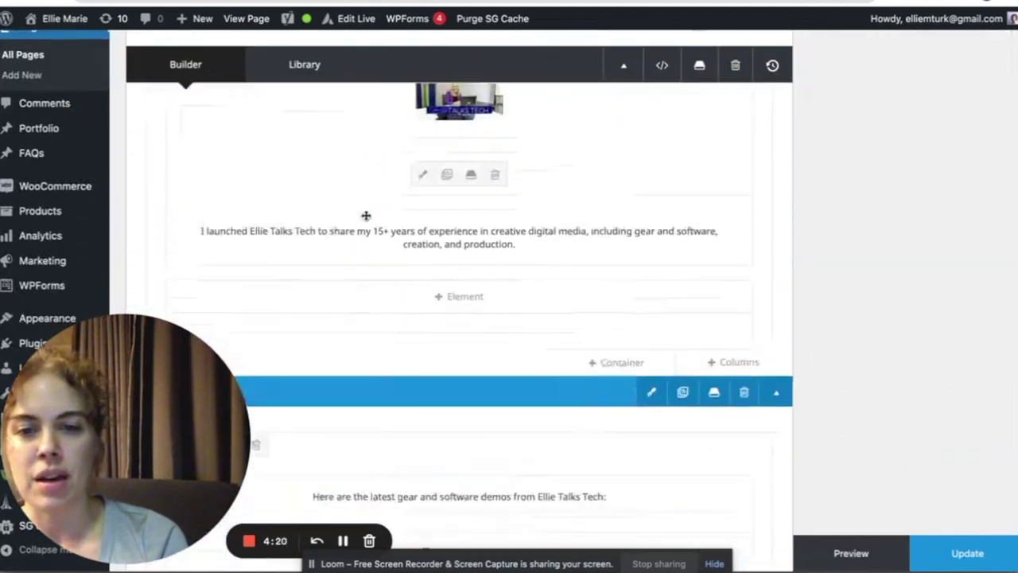
pyautogui.scroll(5, 366, 215)
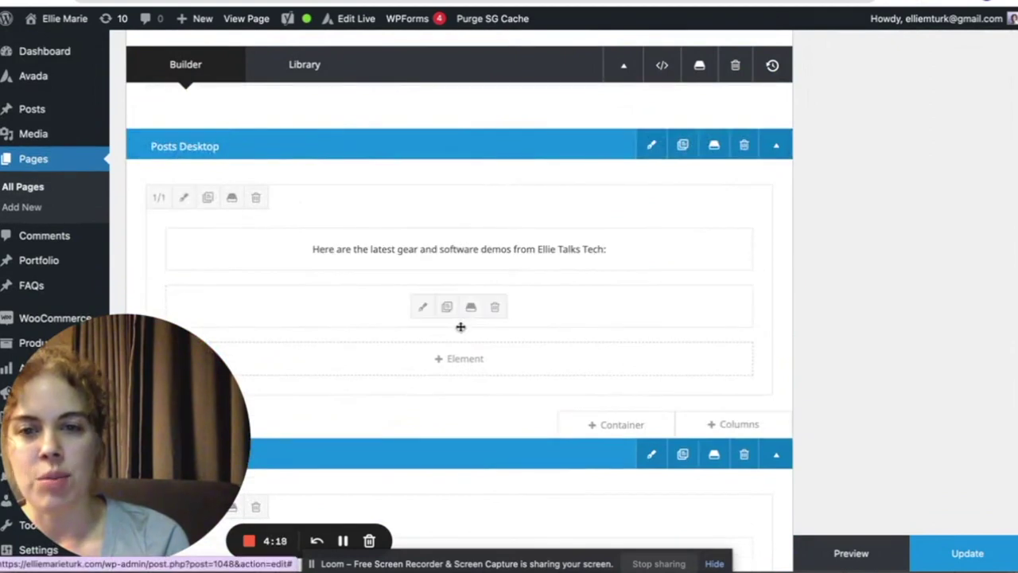
pyautogui.moveTo(424, 310)
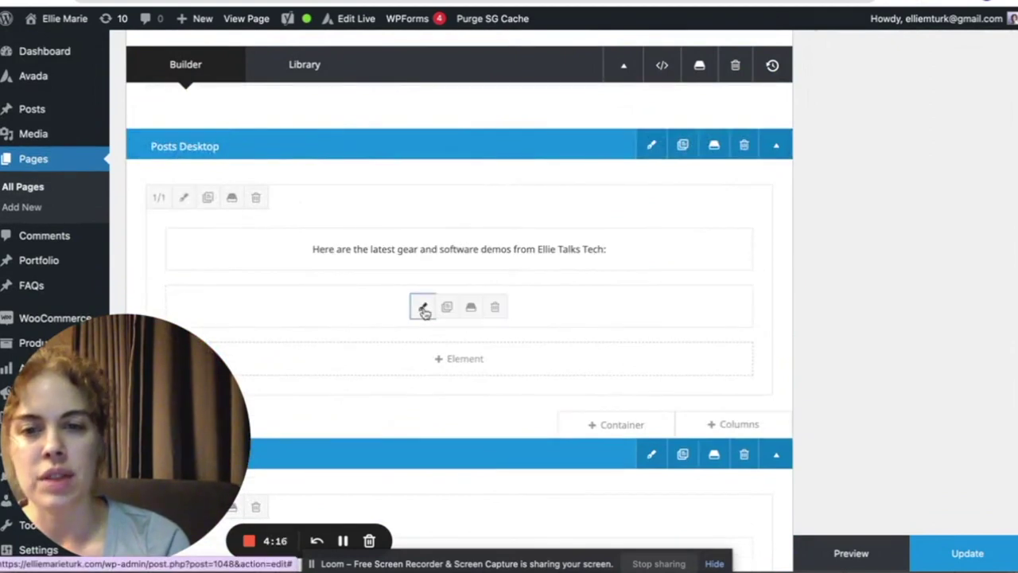
pyautogui.click(423, 309)
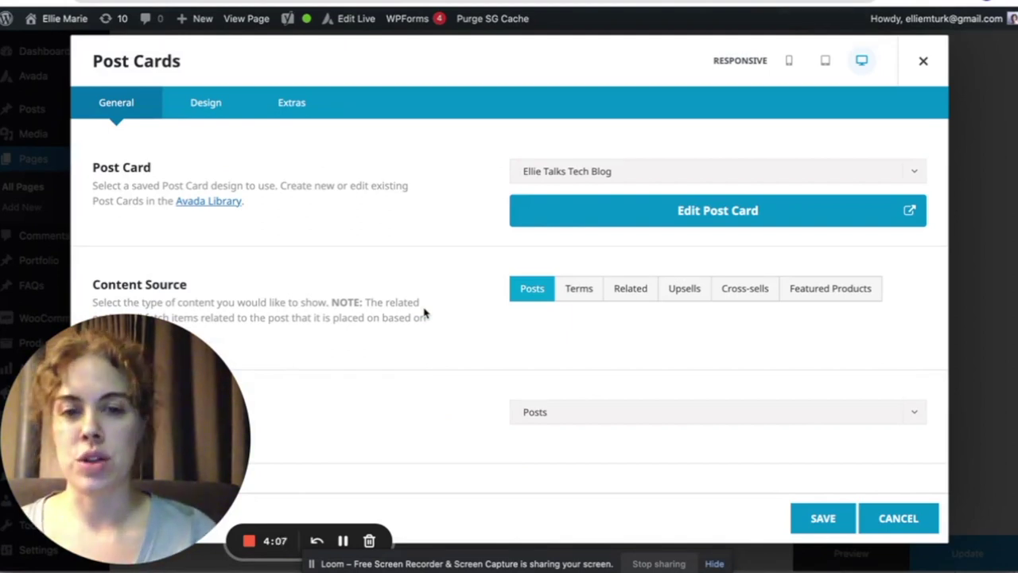
pyautogui.scroll(-3, 670, 346)
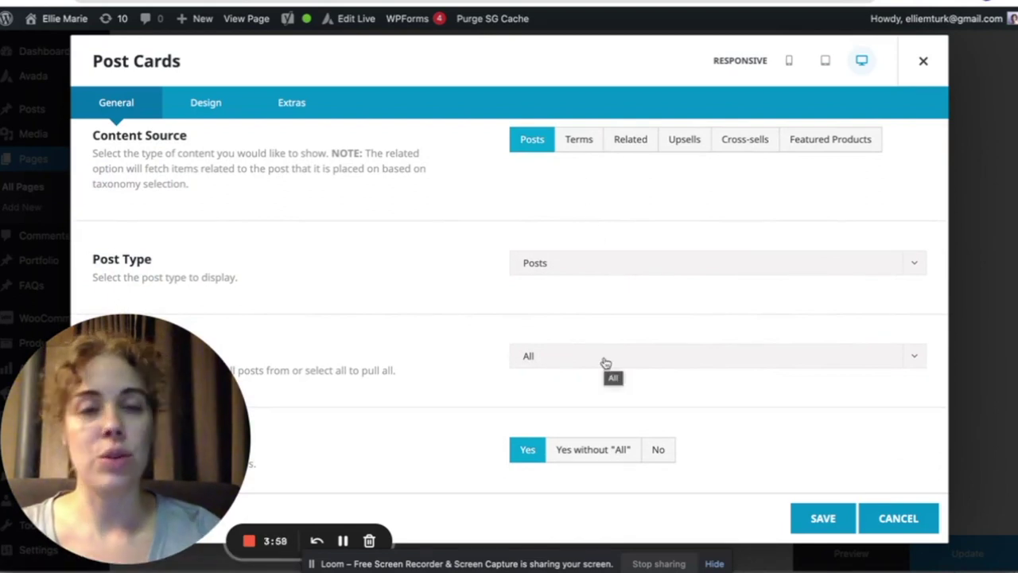
# Try Terms as the Post Cards content source with the Video category included, and discard the changes
pyautogui.click(572, 149)
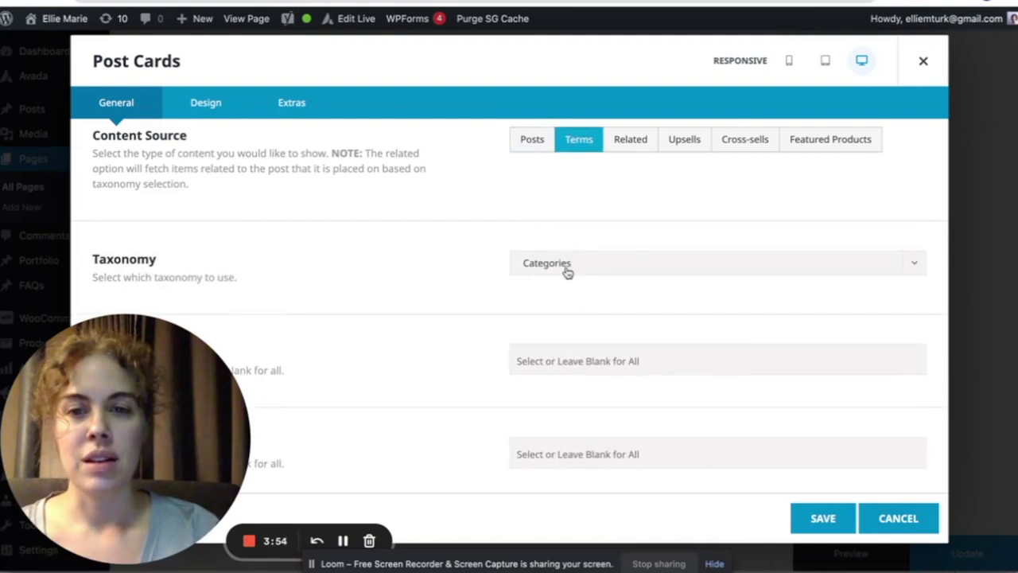
pyautogui.scroll(-1, 586, 326)
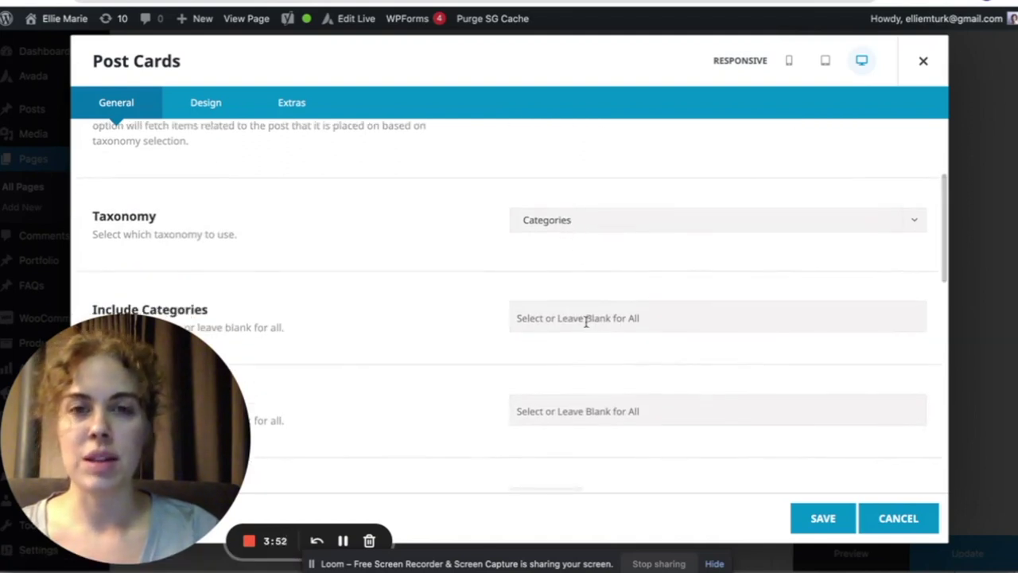
pyautogui.click(585, 320)
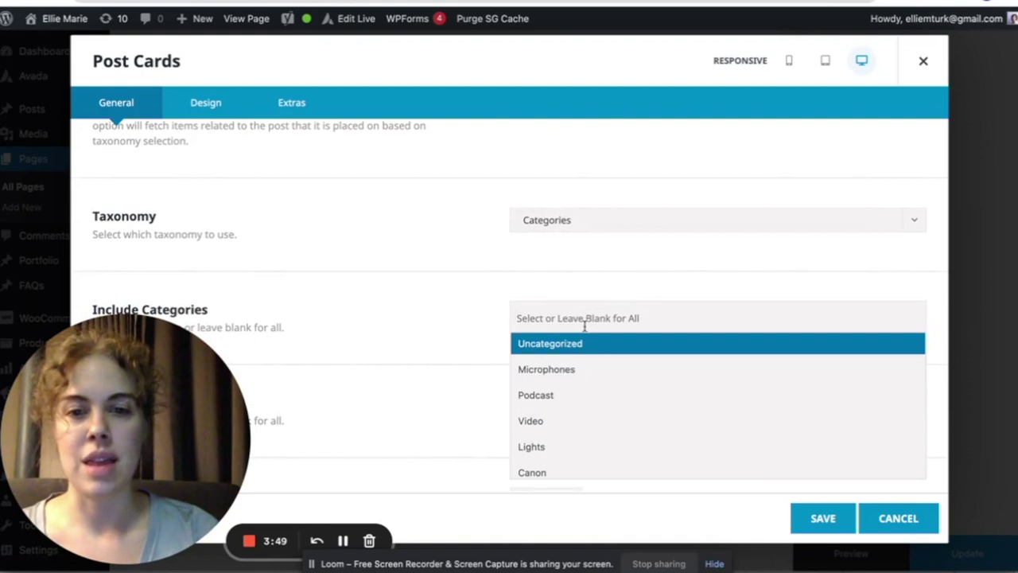
pyautogui.click(532, 422)
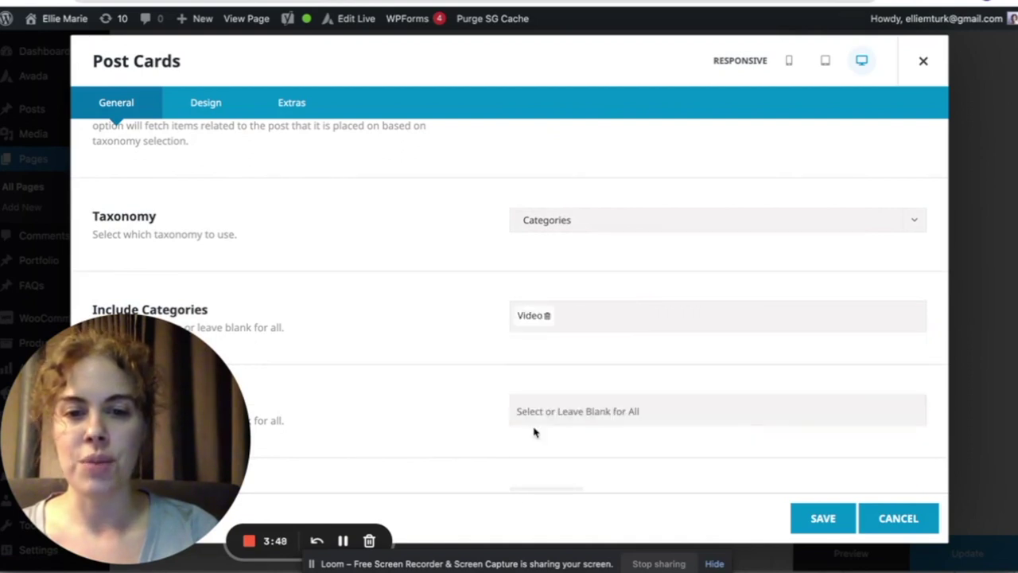
pyautogui.scroll(-2, 591, 289)
pyautogui.rightClick(591, 282)
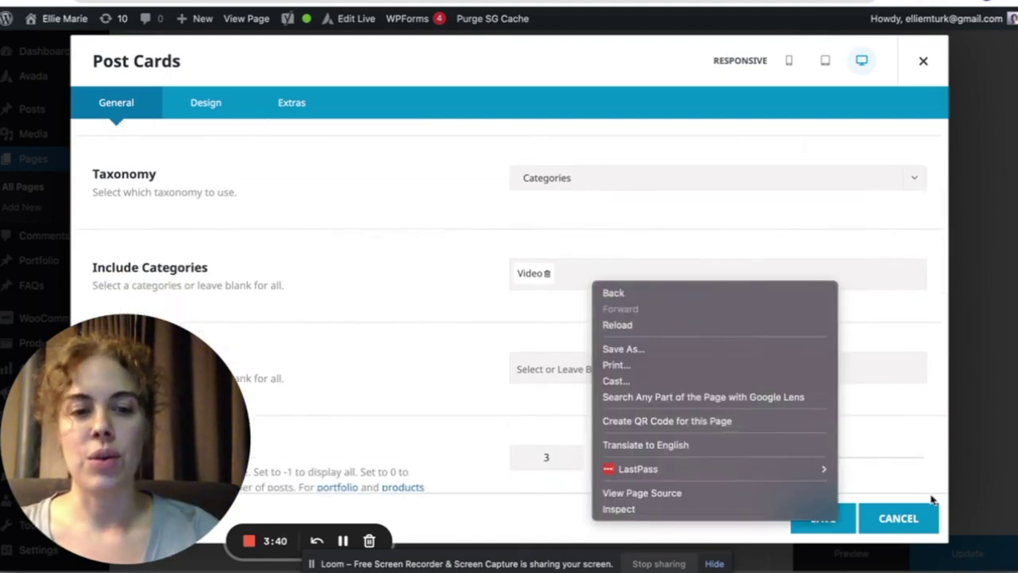
pyautogui.click(922, 518)
pyautogui.click(905, 517)
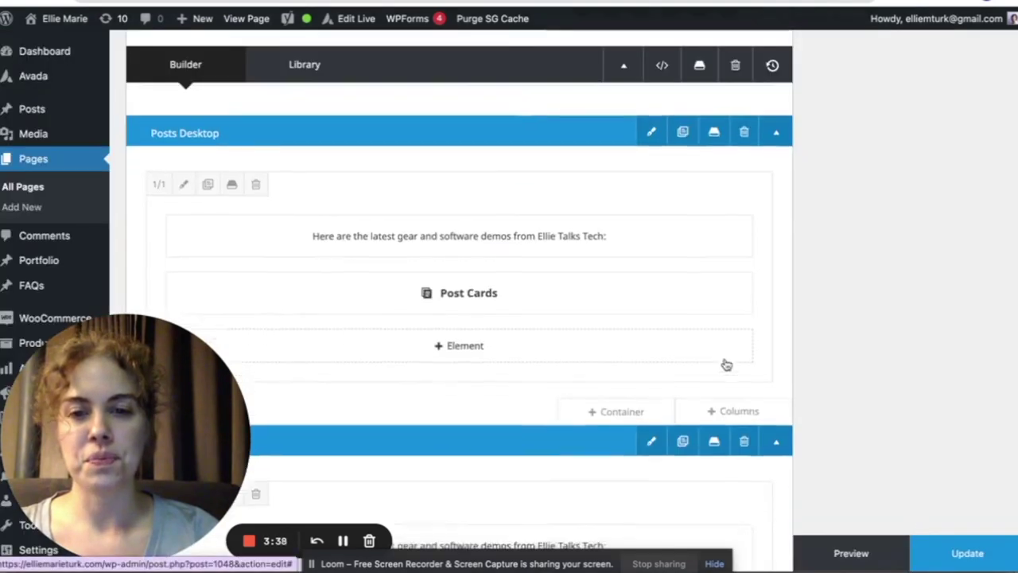
# Preview the "Ellie Talks Tech" page and examine how its post cards are displayed
pyautogui.scroll(-5, 724, 361)
pyautogui.scroll(-8, 725, 360)
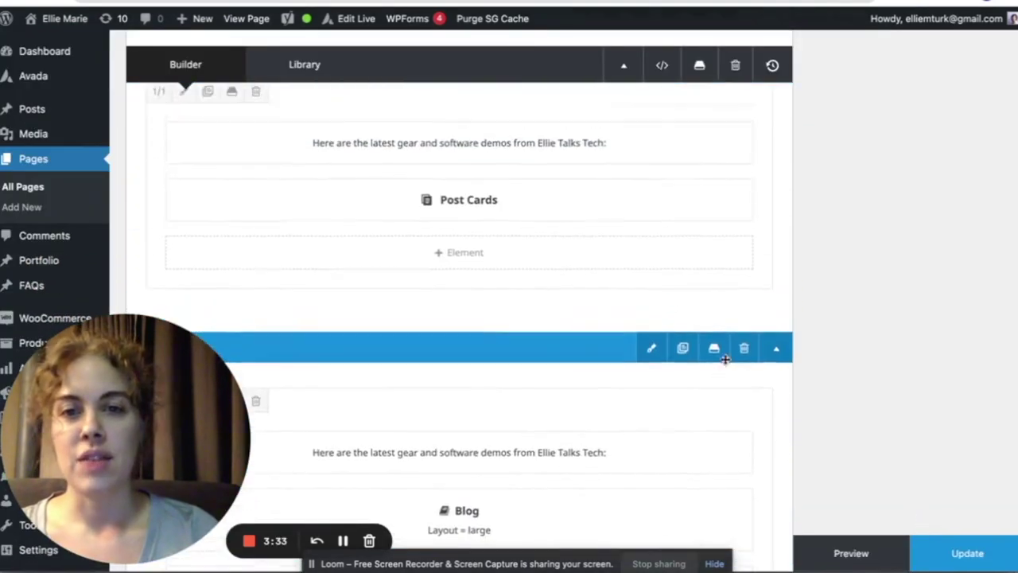
pyautogui.moveTo(672, 286)
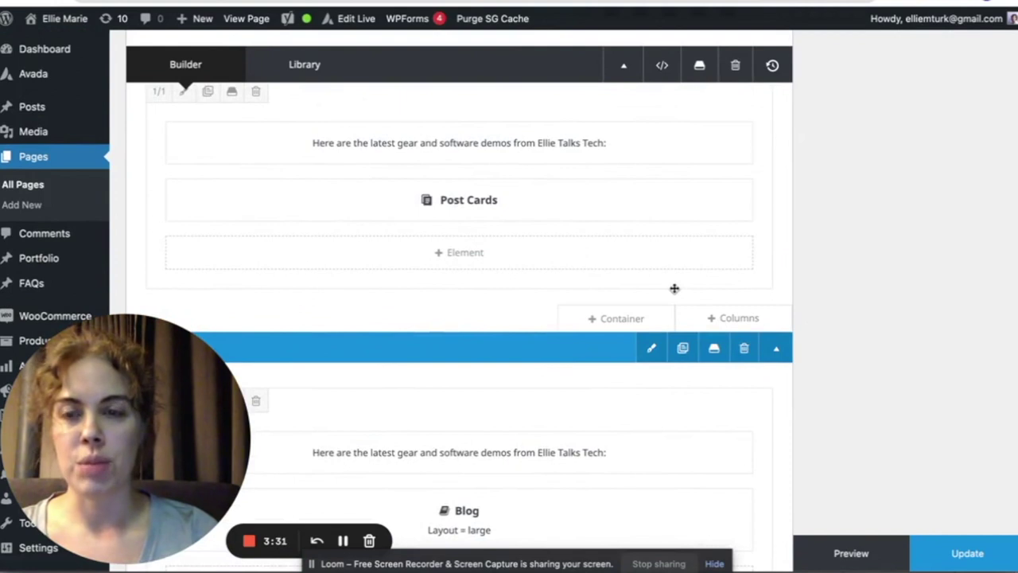
pyautogui.click(890, 555)
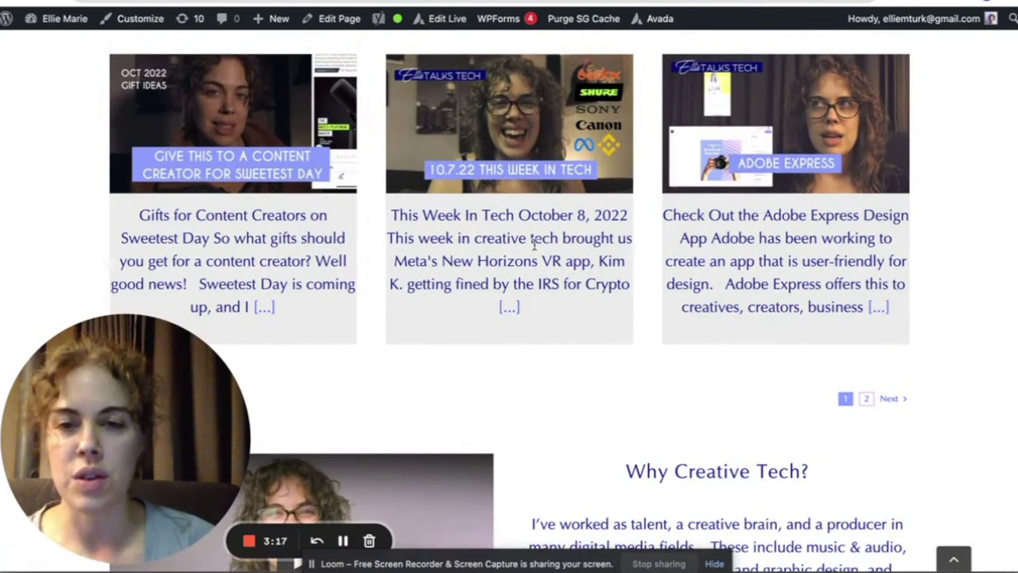
pyautogui.scroll(1, 506, 338)
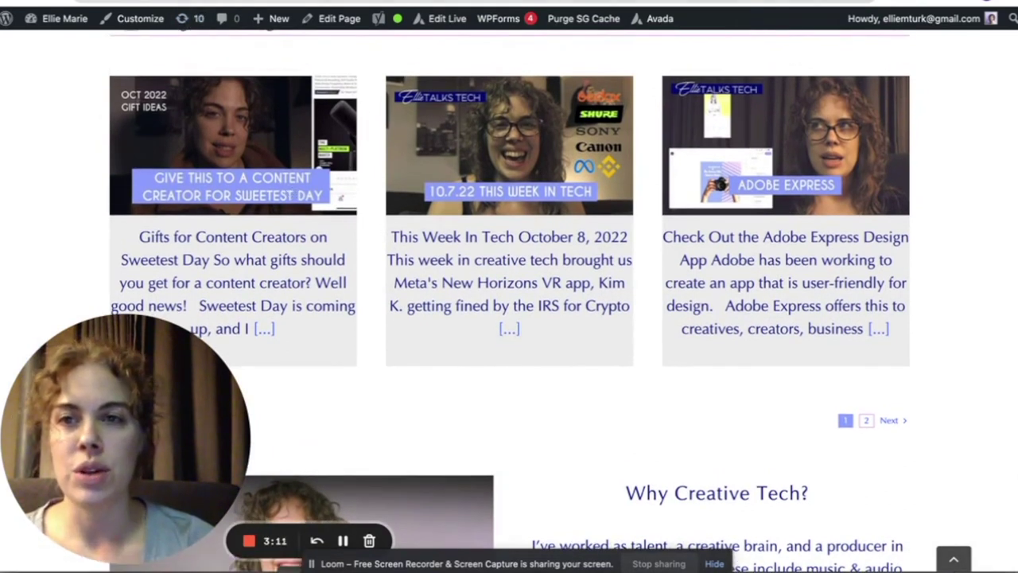
# Return to the page editor and open the "Ellie Talks Tech Blog" post card design from the Post Cards element for editing
pyautogui.hotkey('ctrl', 'Tab')
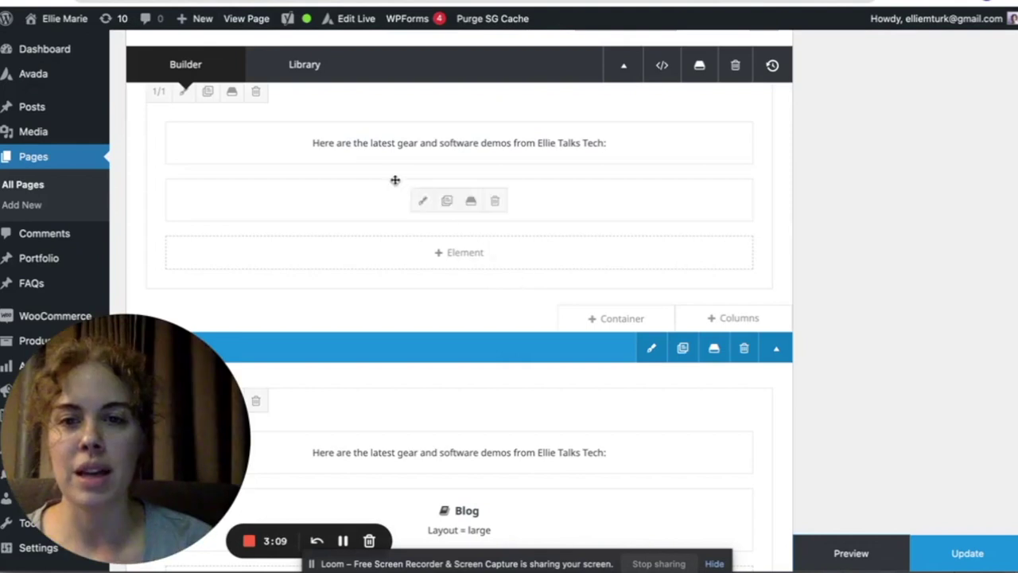
pyautogui.moveTo(459, 219)
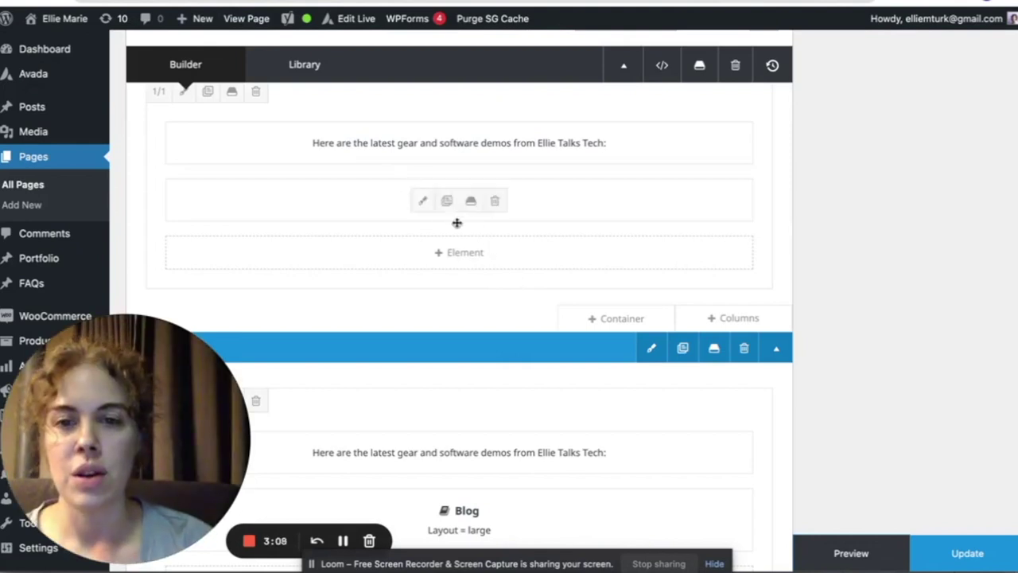
pyautogui.click(422, 201)
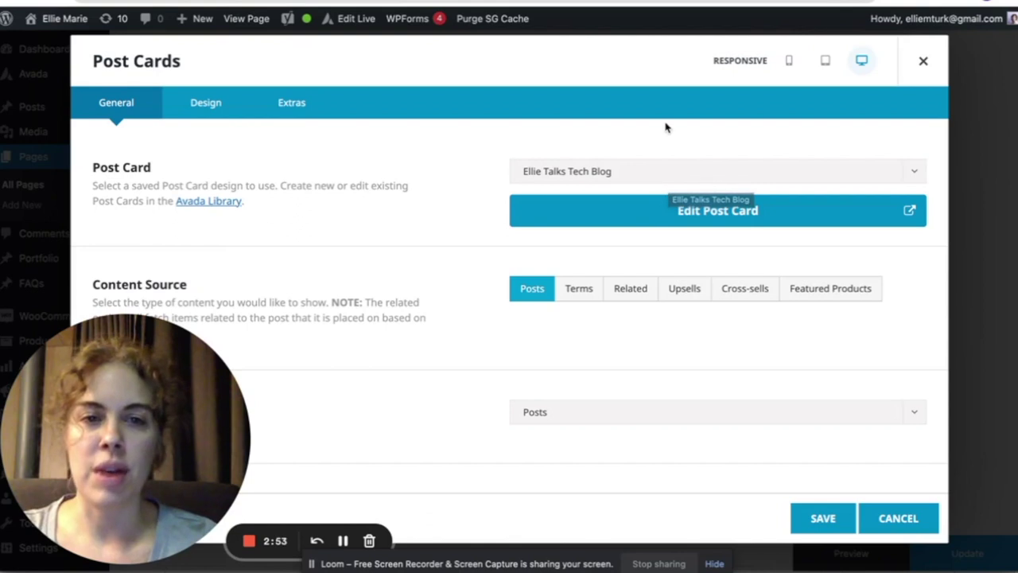
pyautogui.click(741, 225)
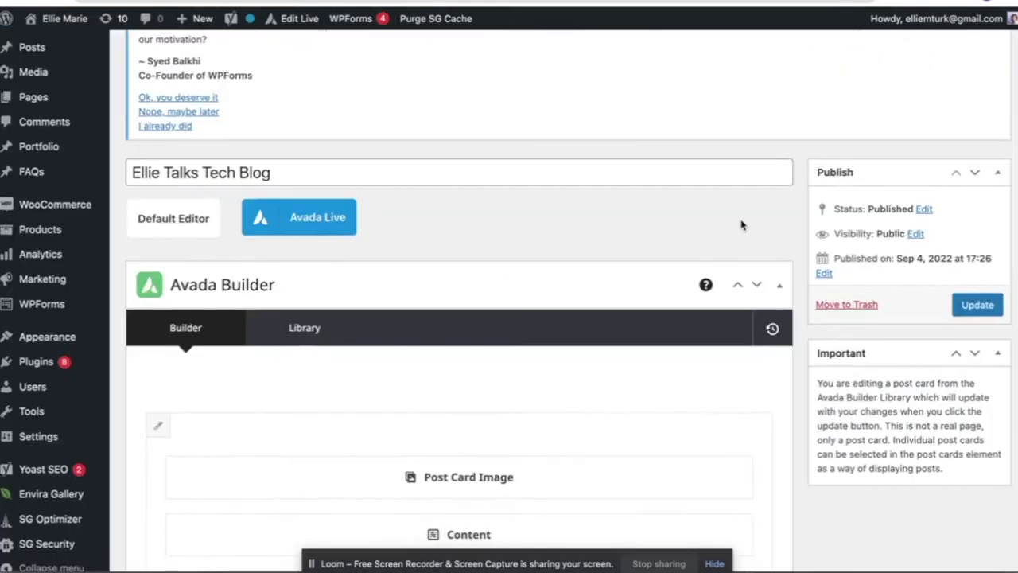
# Look over the Post Card Image and Content elements that make up the "Ellie Talks Tech Blog" post card
pyautogui.scroll(-3, 743, 222)
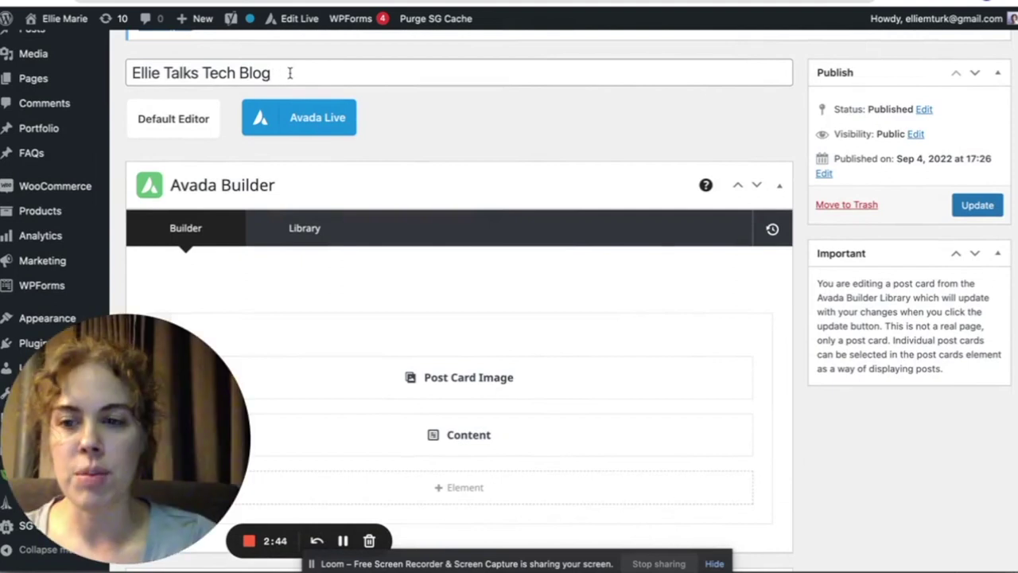
pyautogui.scroll(-5, 424, 352)
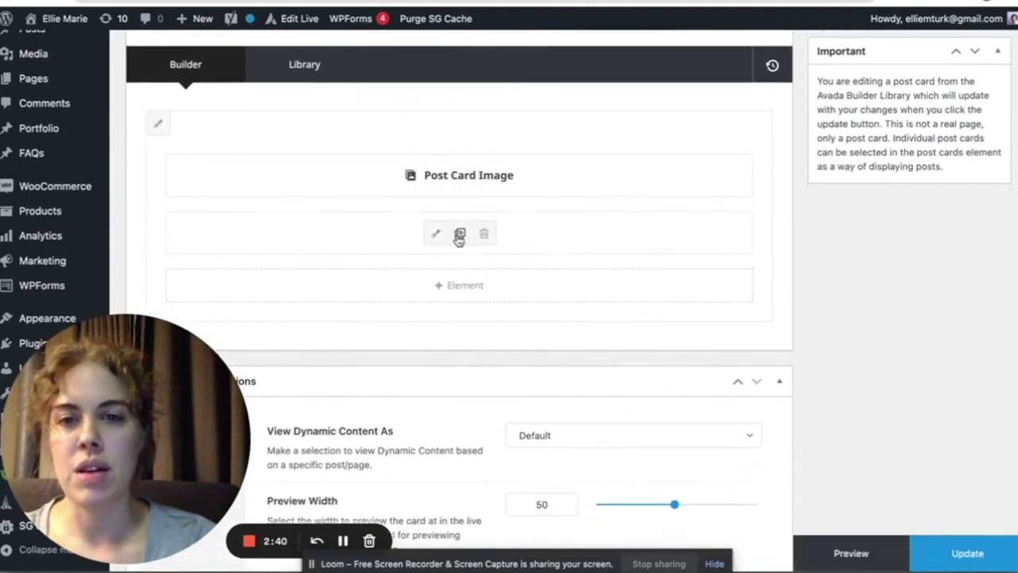
pyautogui.click(434, 239)
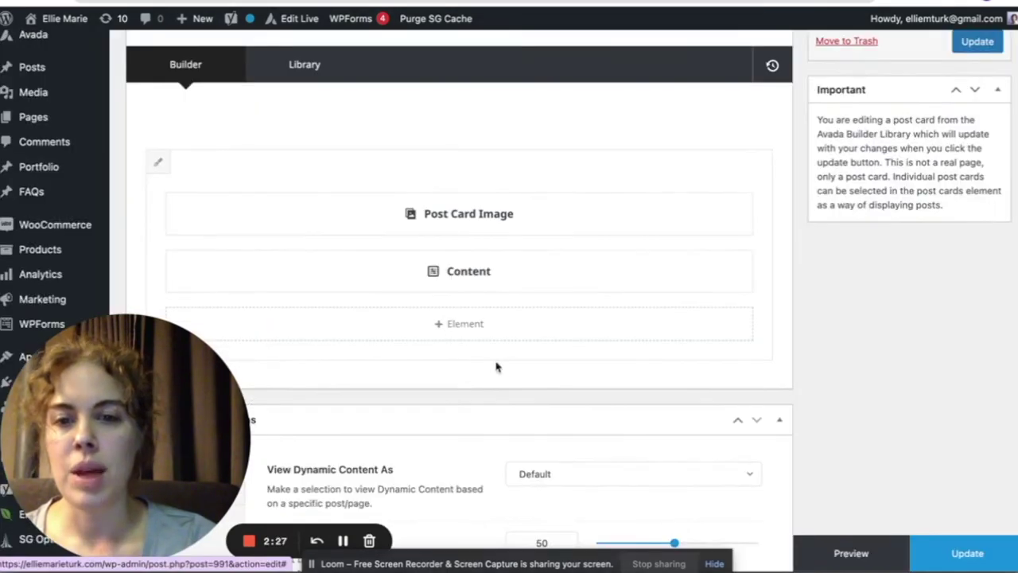
pyautogui.scroll(1, 541, 342)
pyautogui.scroll(-2, 567, 318)
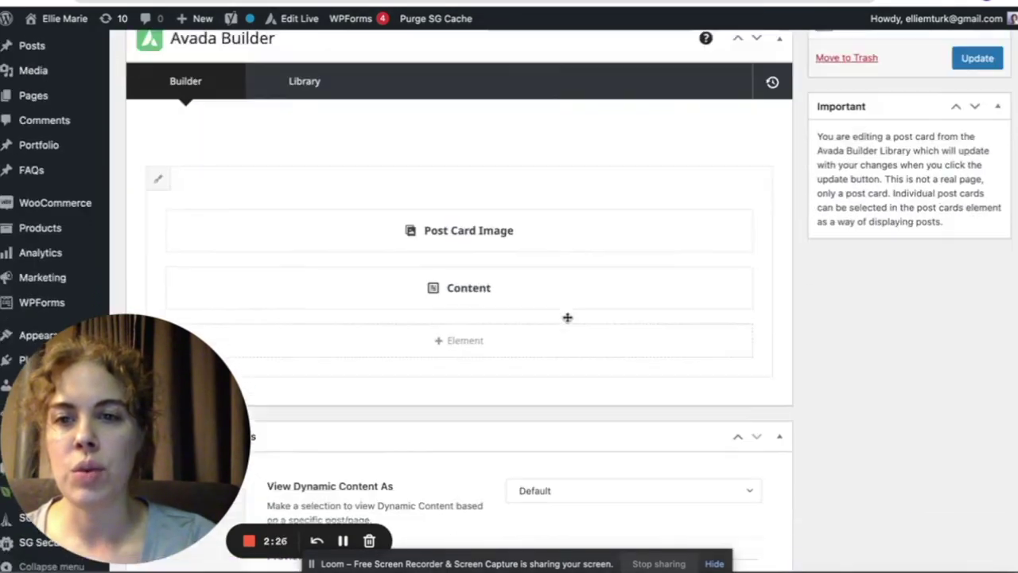
pyautogui.scroll(1, 567, 317)
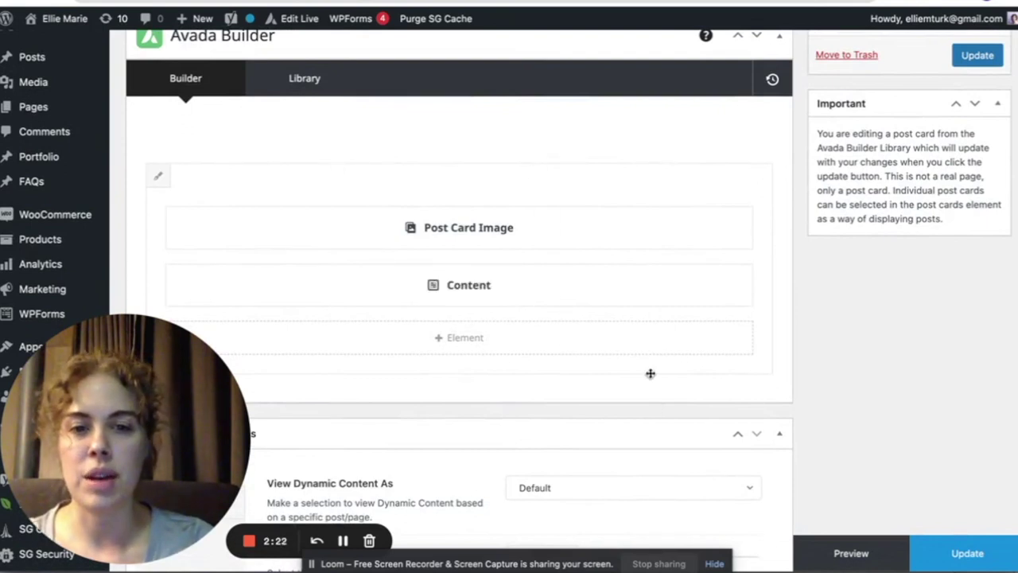
pyautogui.scroll(-2, 656, 362)
pyautogui.scroll(1, 348, 199)
# Open the post card's column settings and examine its general options, including content layout, content alignment and link URL
pyautogui.click(159, 151)
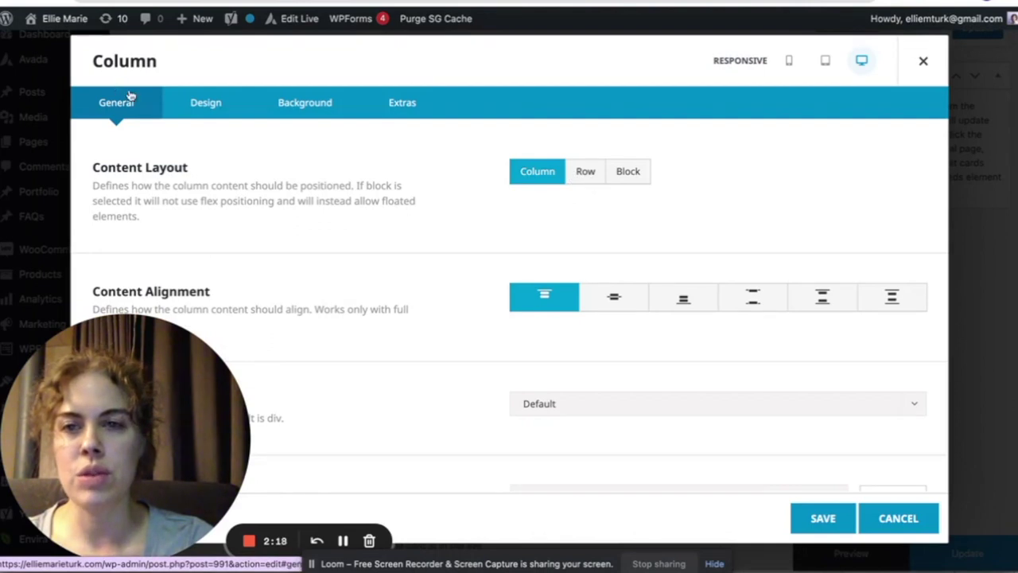
pyautogui.click(200, 112)
pyautogui.click(90, 96)
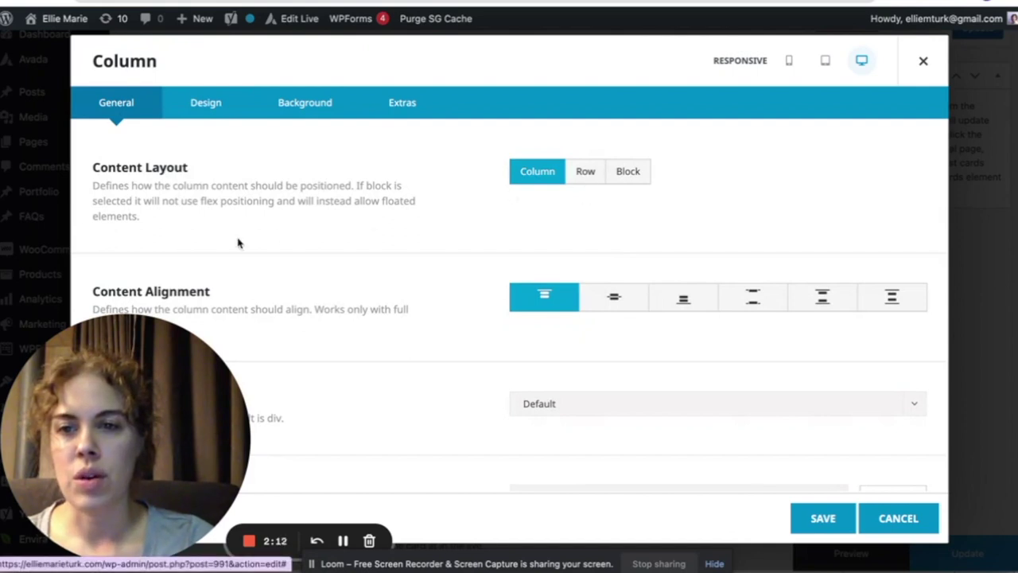
pyautogui.moveTo(367, 186); pyautogui.dragTo(367, 202)
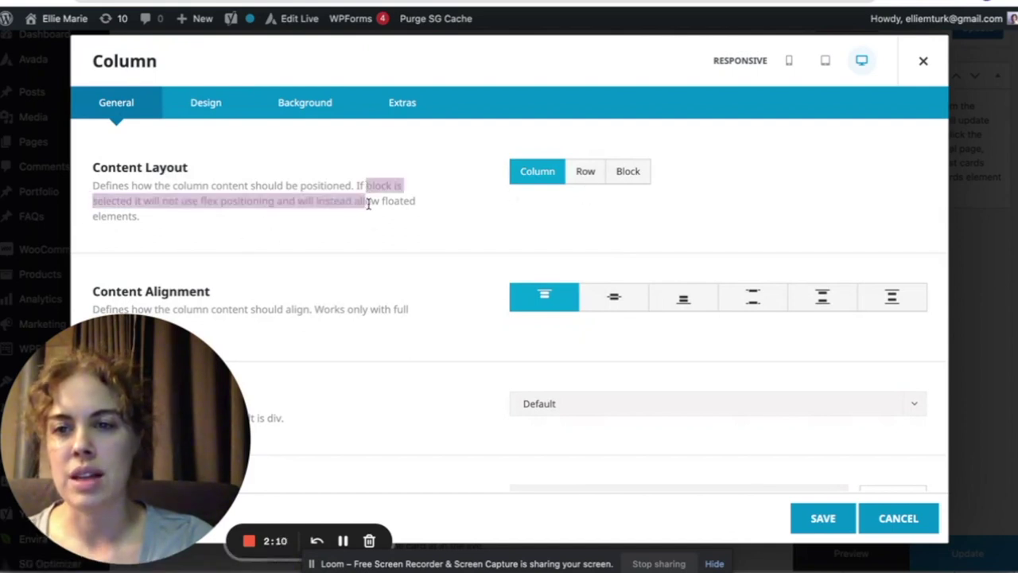
pyautogui.click(404, 218)
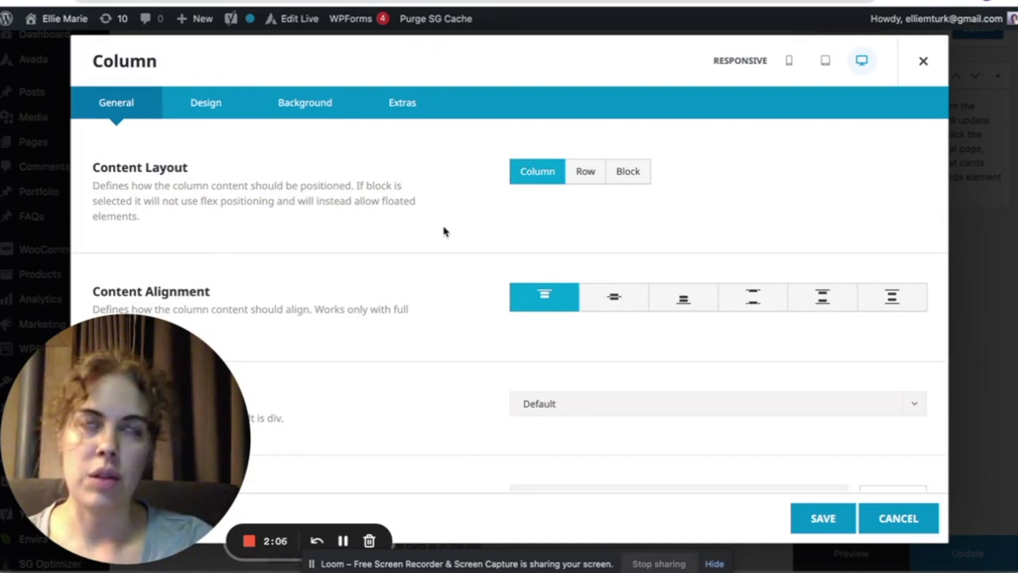
pyautogui.scroll(-3, 445, 227)
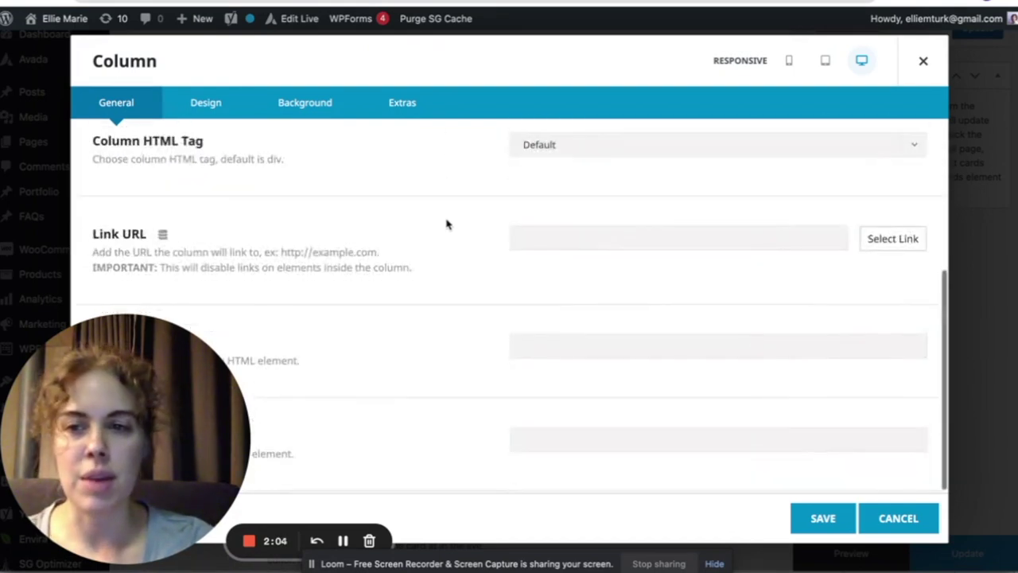
pyautogui.scroll(3, 445, 225)
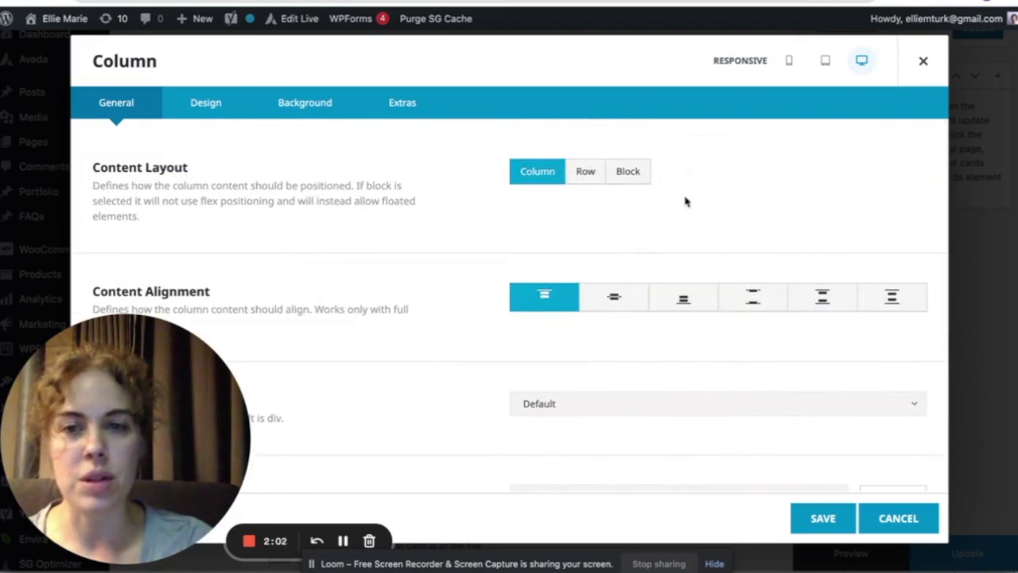
# Try the Row and Block content layouts for the post card's column, return to Column, and view the background settings
pyautogui.click(586, 182)
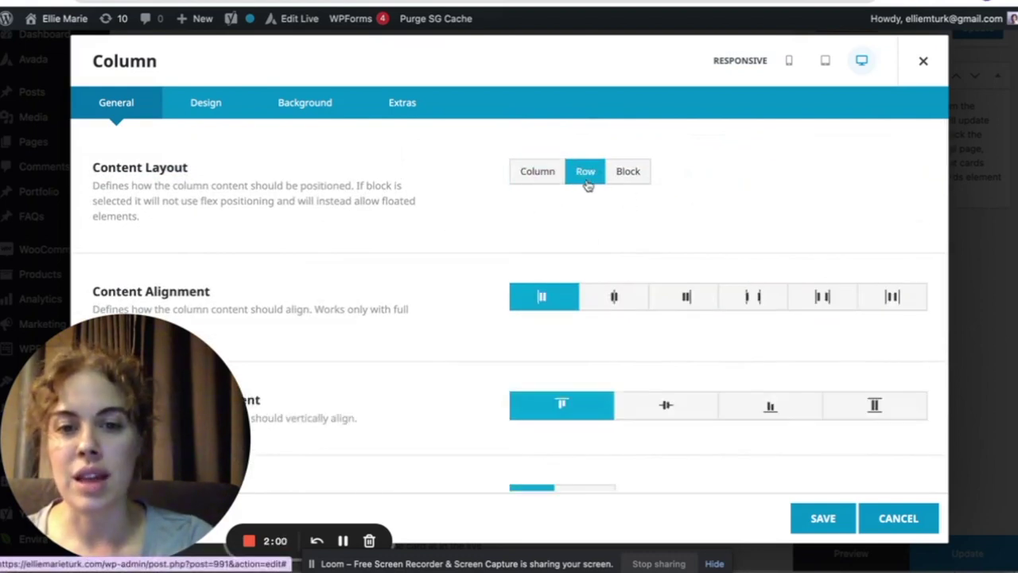
pyautogui.click(629, 171)
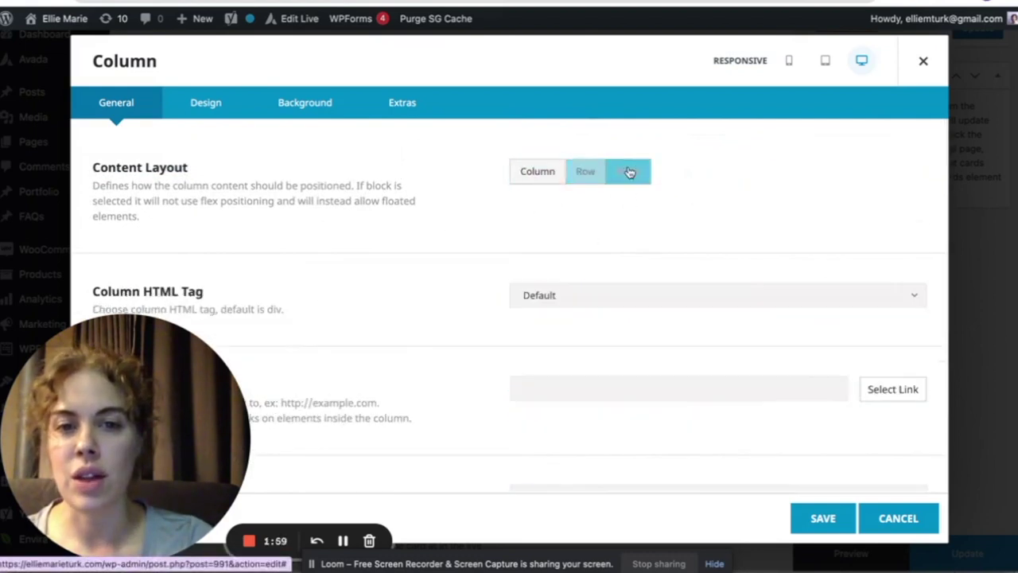
pyautogui.click(541, 180)
pyautogui.click(302, 109)
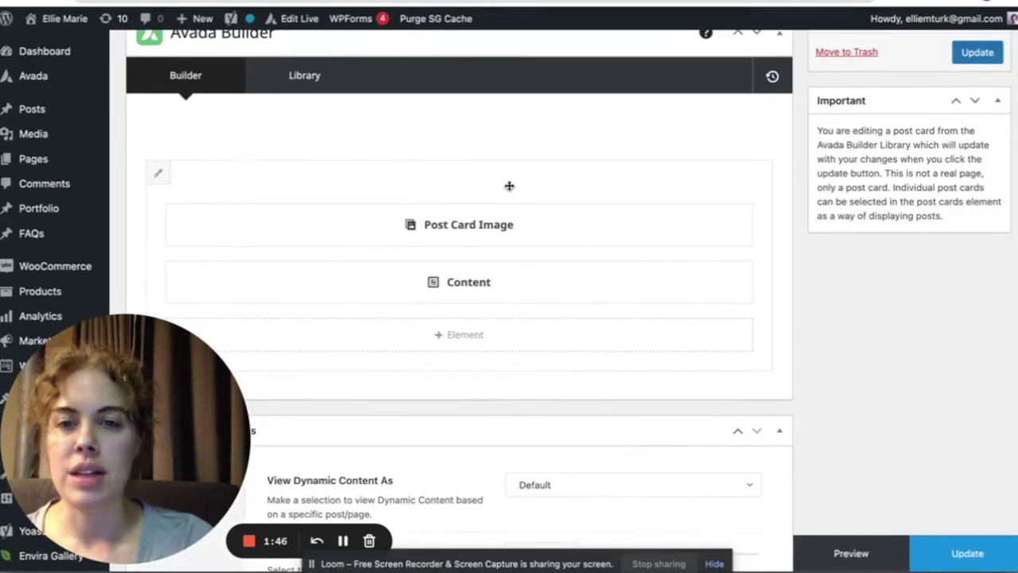
# Open the Content element's settings, examine its content display and excerpt length options, and close them without changes
pyautogui.click(434, 289)
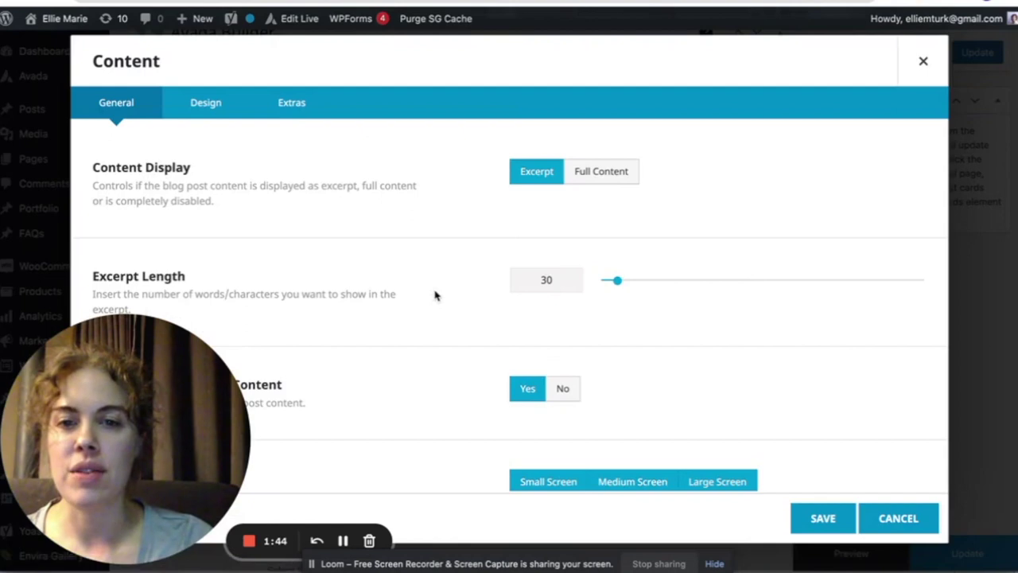
pyautogui.scroll(-1, 296, 178)
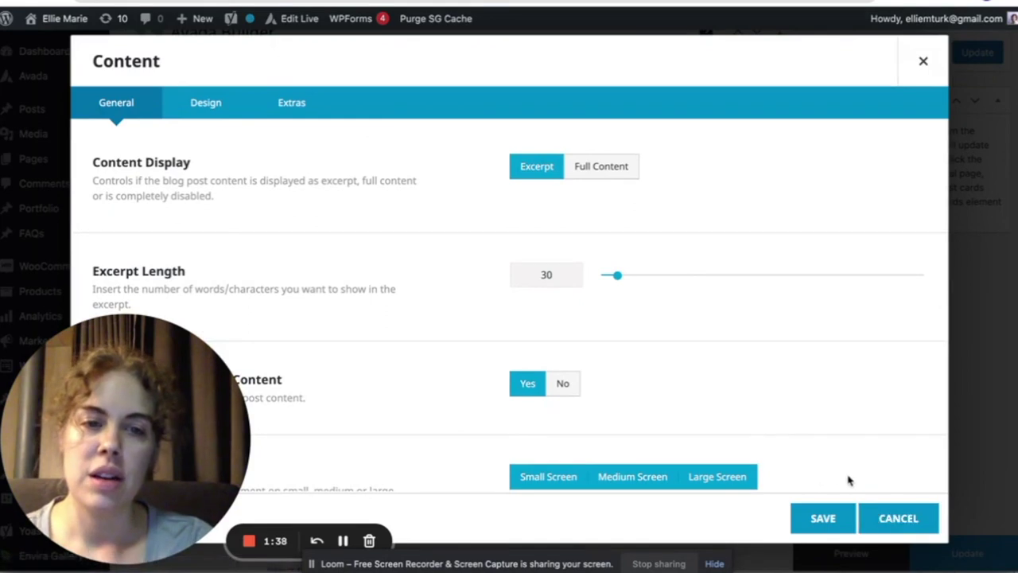
pyautogui.click(899, 517)
# Look through the layout elements that can be added to the post card, without adding one
pyautogui.click(493, 336)
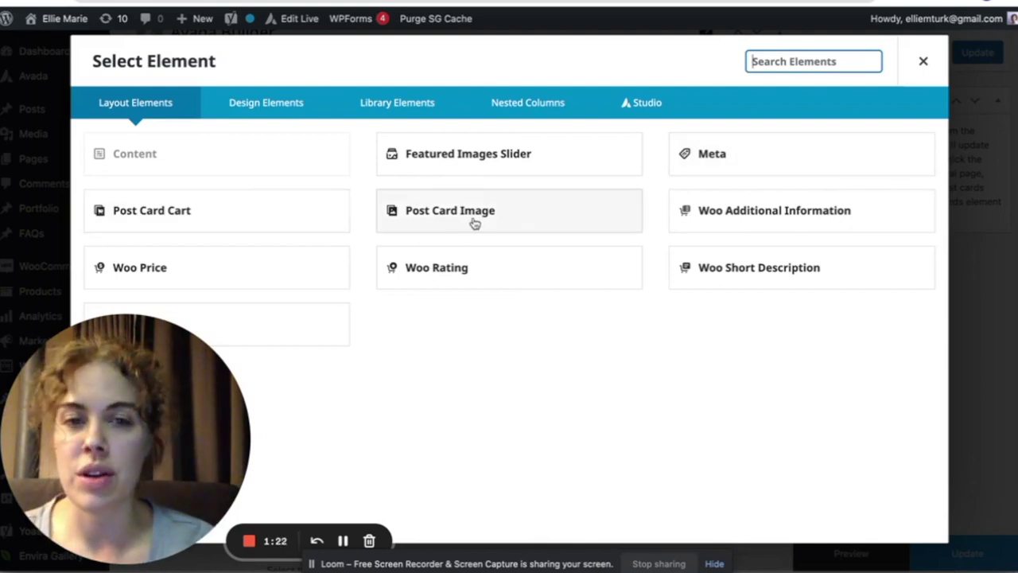
pyautogui.moveTo(72, 370); pyautogui.dragTo(144, 343)
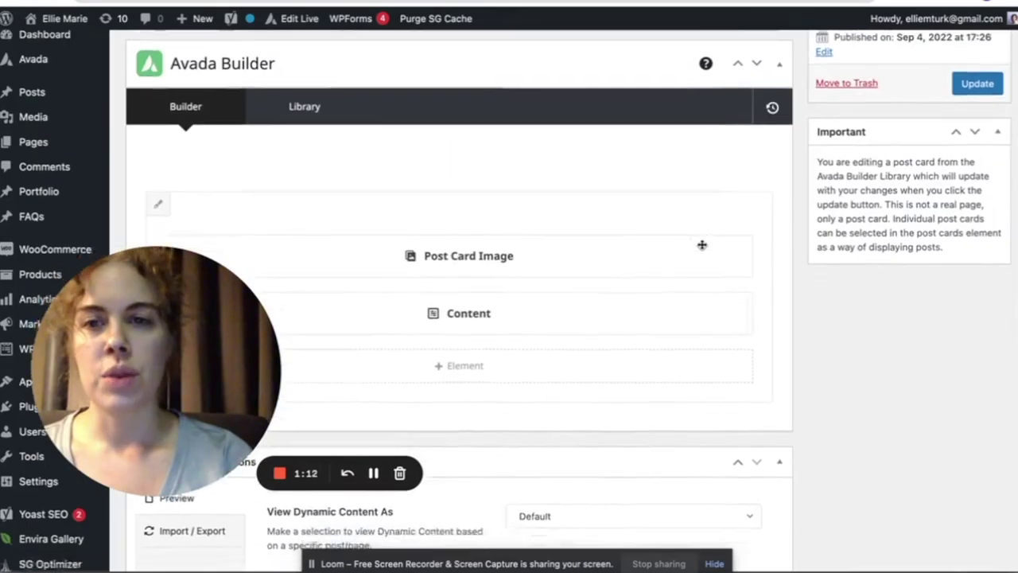
pyautogui.scroll(-2, 702, 246)
pyautogui.scroll(4, 702, 246)
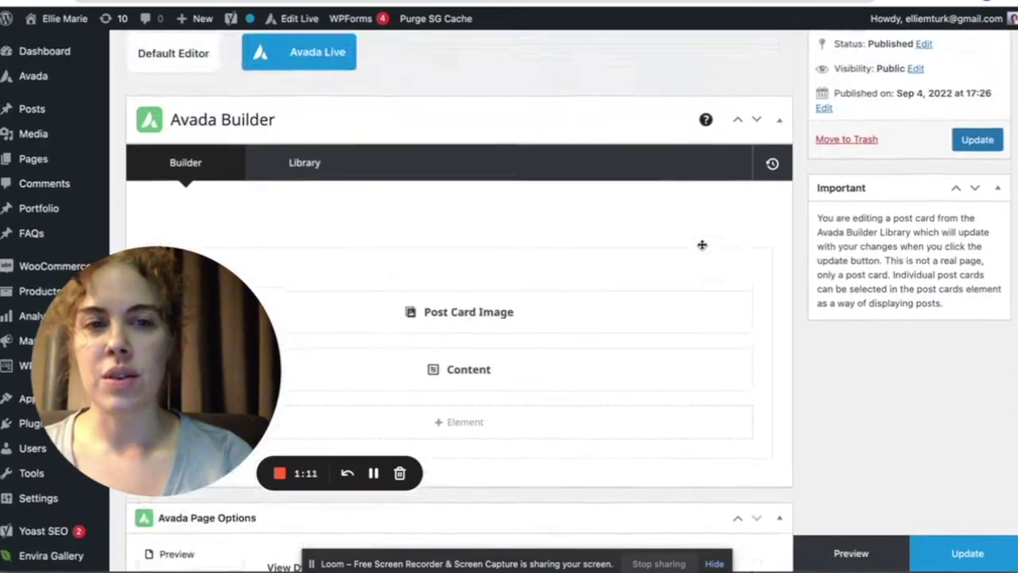
# Update the "Ellie Talks Tech Blog" post card design and save the Post Cards element's settings on the page
pyautogui.click(970, 181)
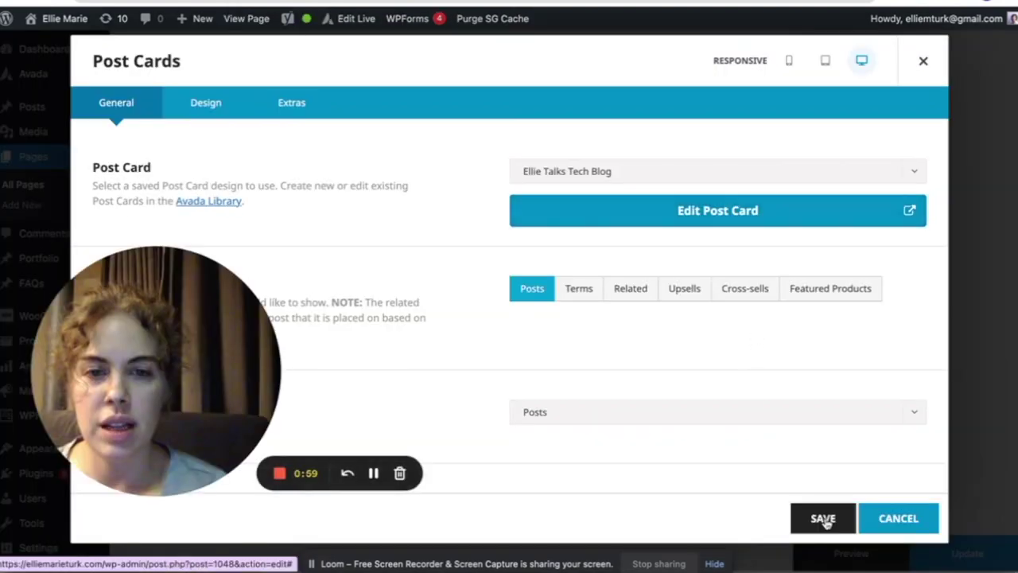
pyautogui.click(823, 518)
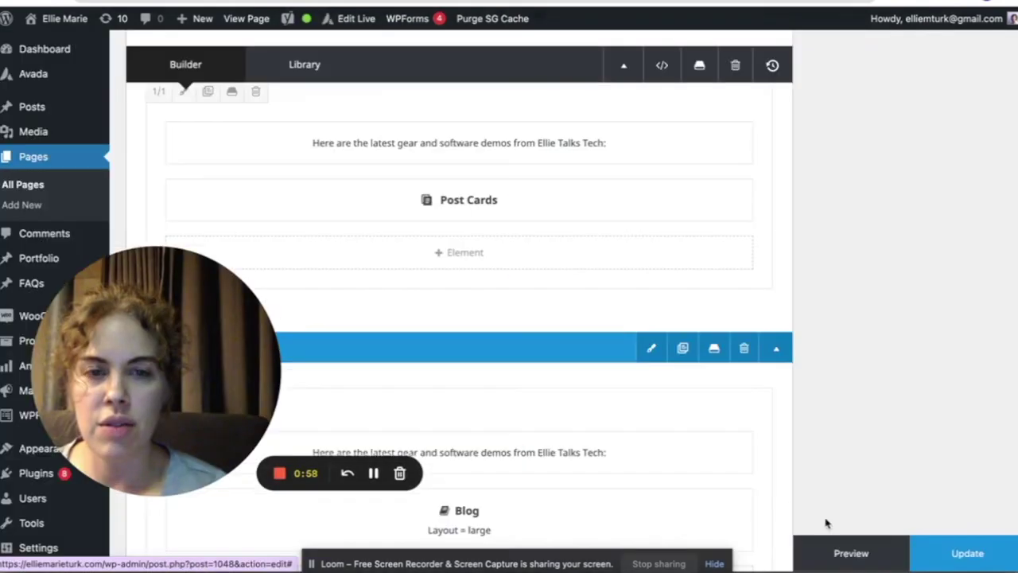
# Preview the page and review the post cards, their pagination and the sections below them
pyautogui.click(850, 558)
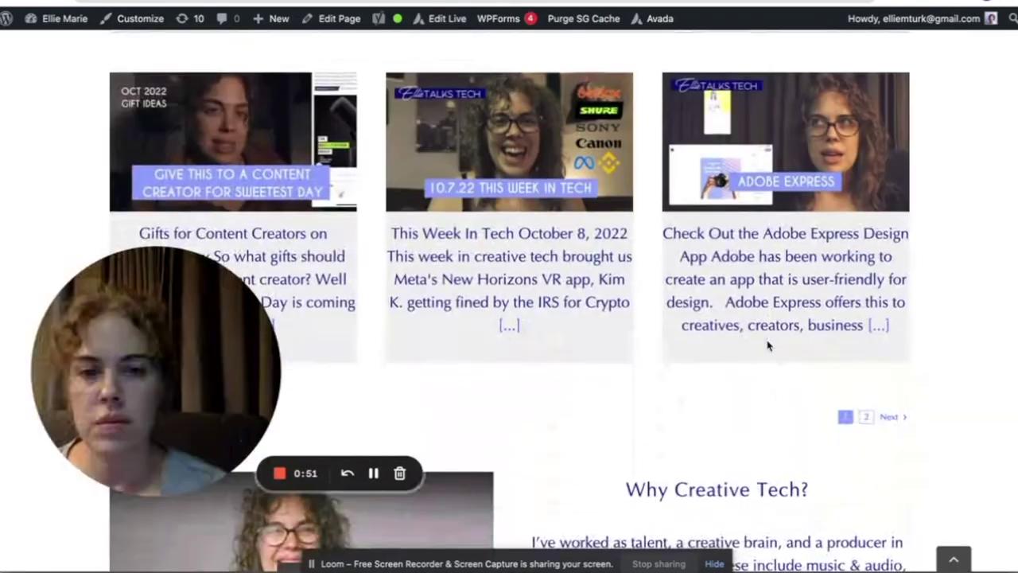
pyautogui.scroll(-2, 768, 345)
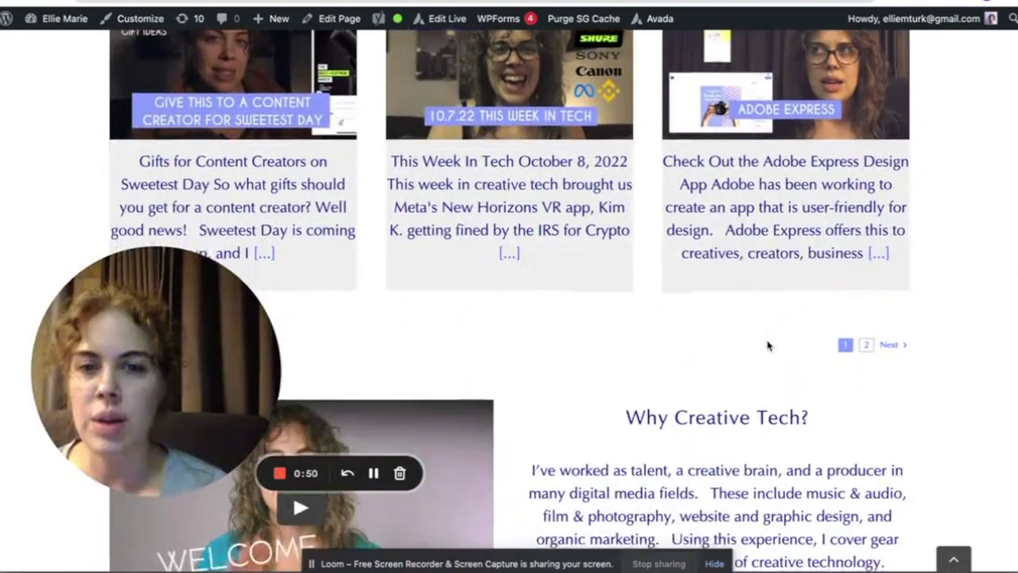
pyautogui.scroll(-1, 768, 345)
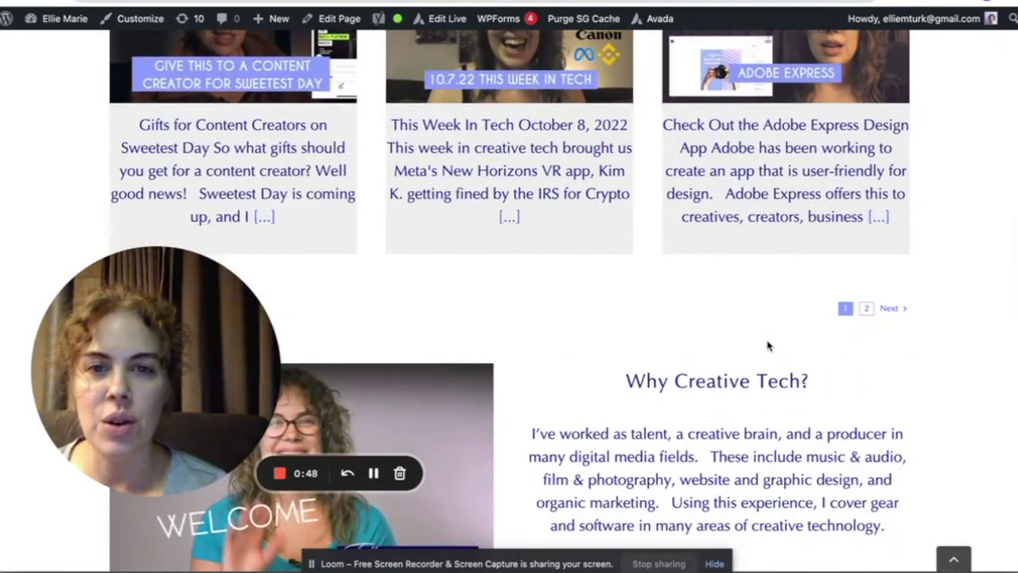
pyautogui.scroll(-5, 769, 345)
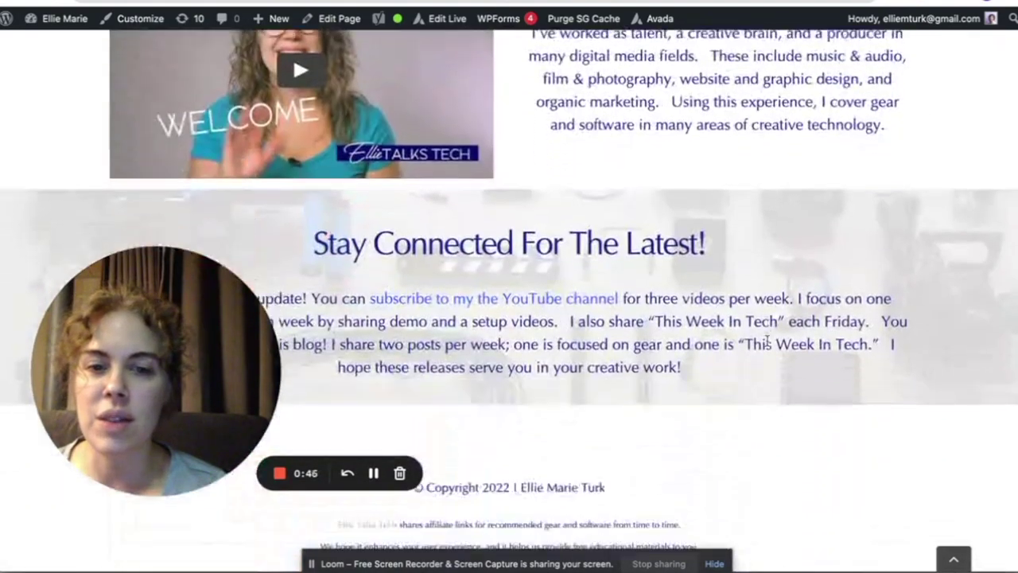
pyautogui.scroll(-1, 768, 344)
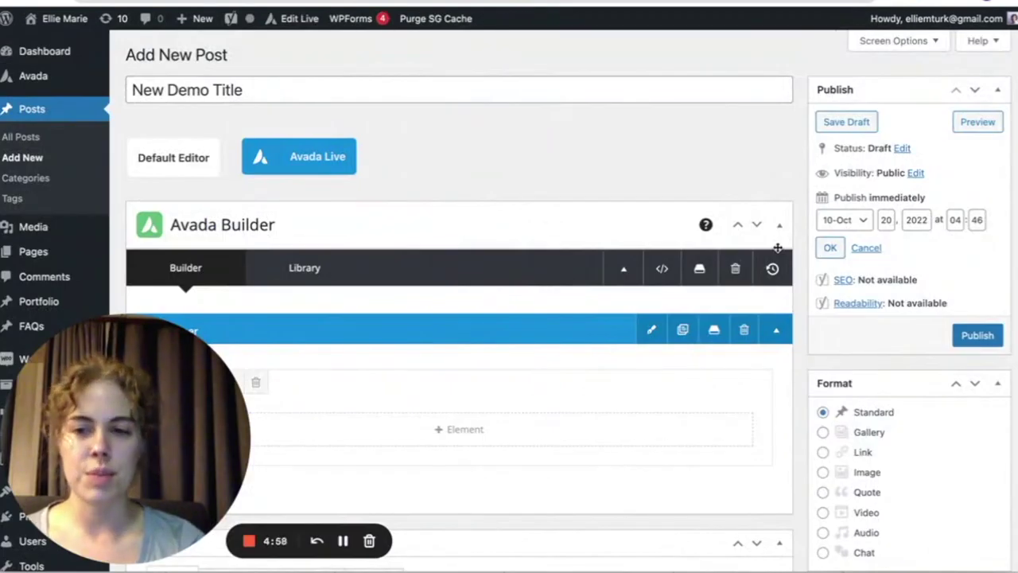
pyautogui.moveTo(132, 424); pyautogui.dragTo(461, 280)
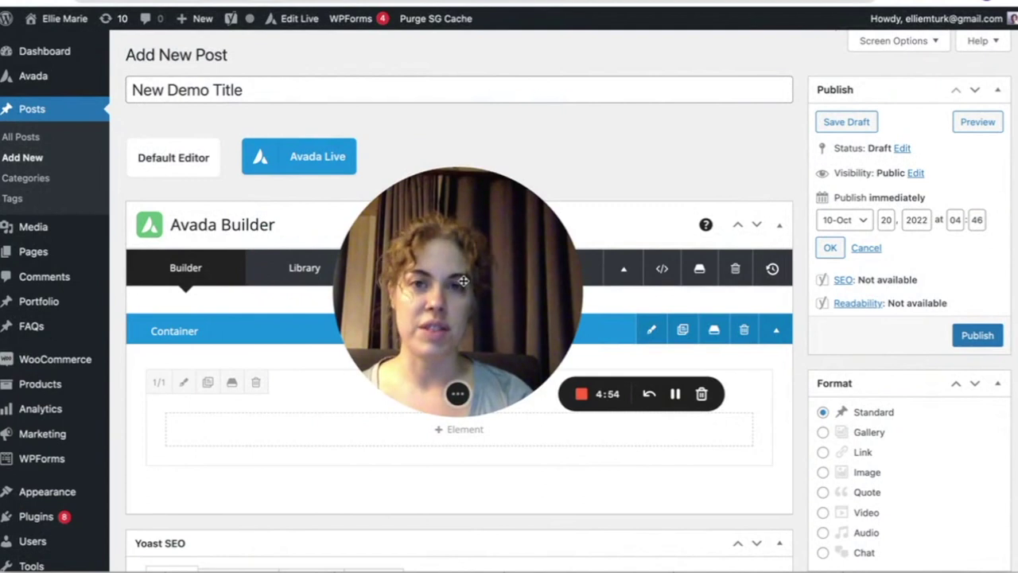